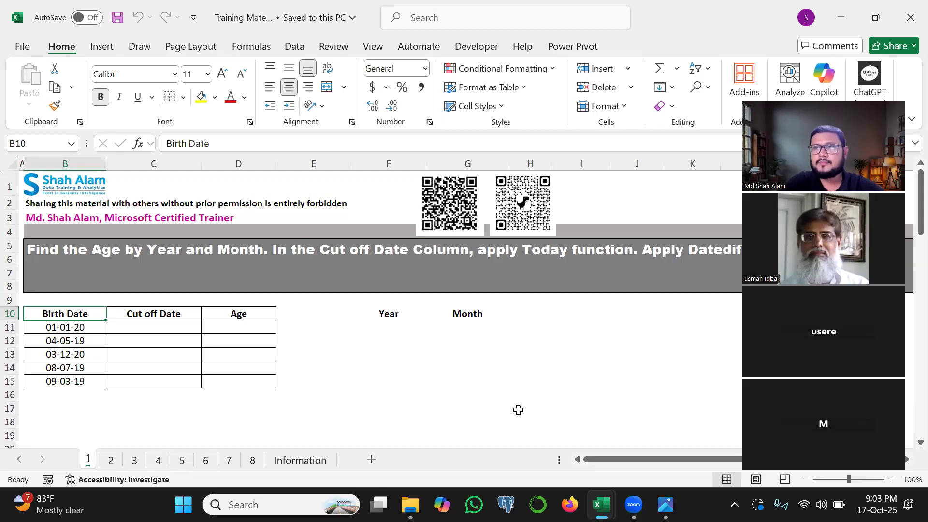
left_click_drag(844, 98, 867, 13)
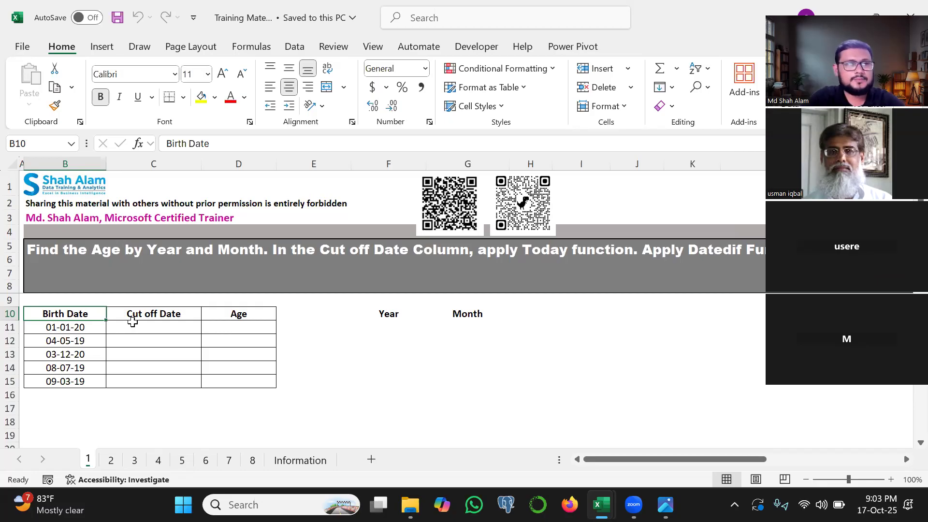
left_click(133, 322)
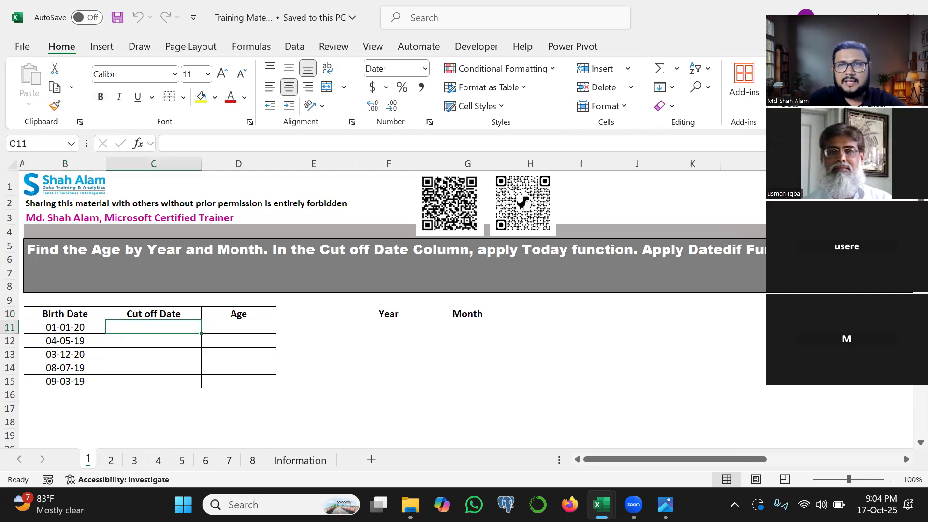
key("alt+Tab")
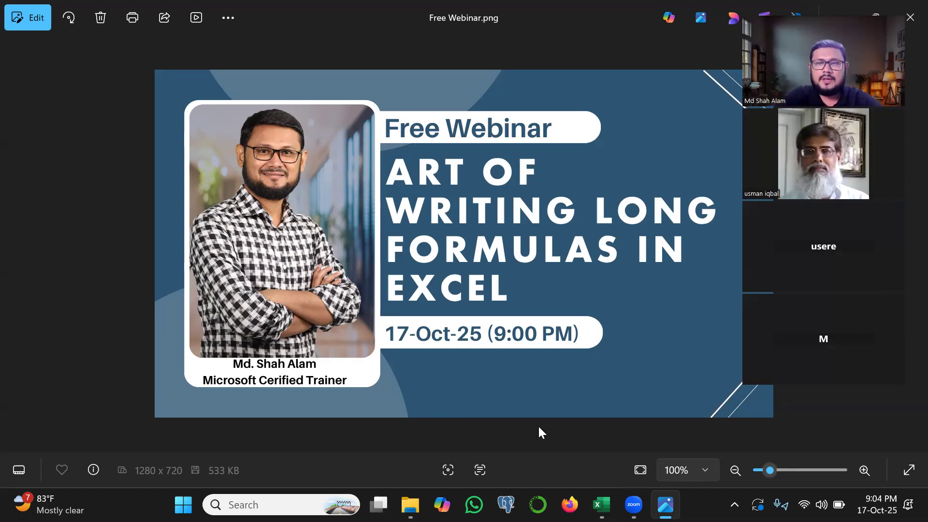
key("alt+Tab")
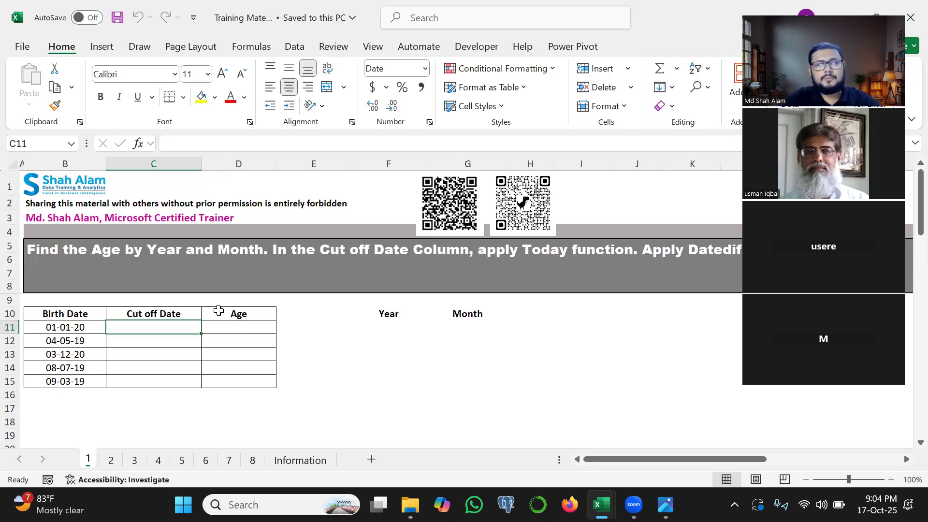
- Start a VLOOKUP formula in the first Cut off Date cell, C11, with its argument hint showing
type("=vl")
key("Tab")
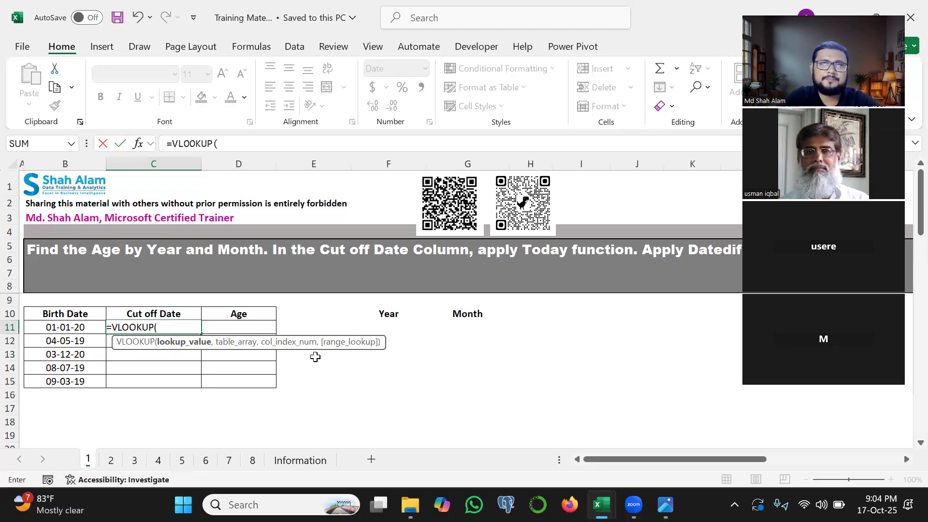
left_click(492, 125)
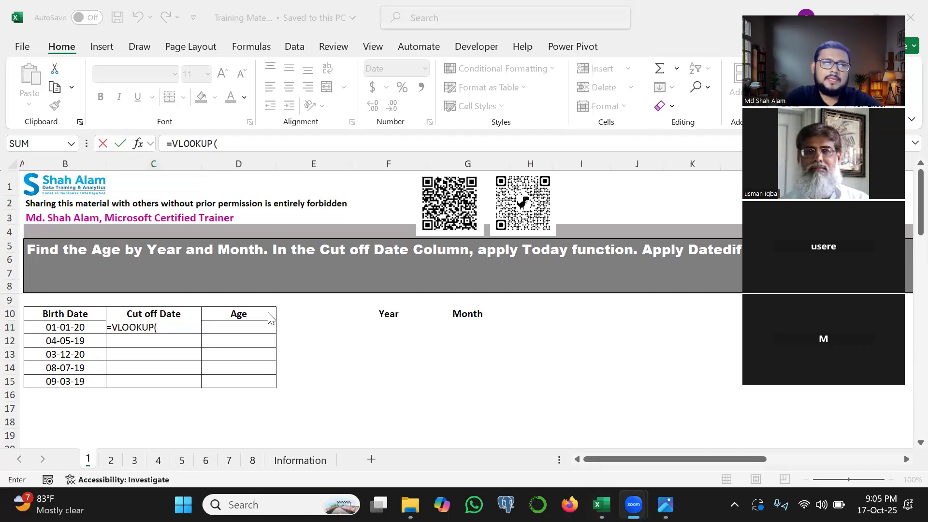
left_click(180, 326)
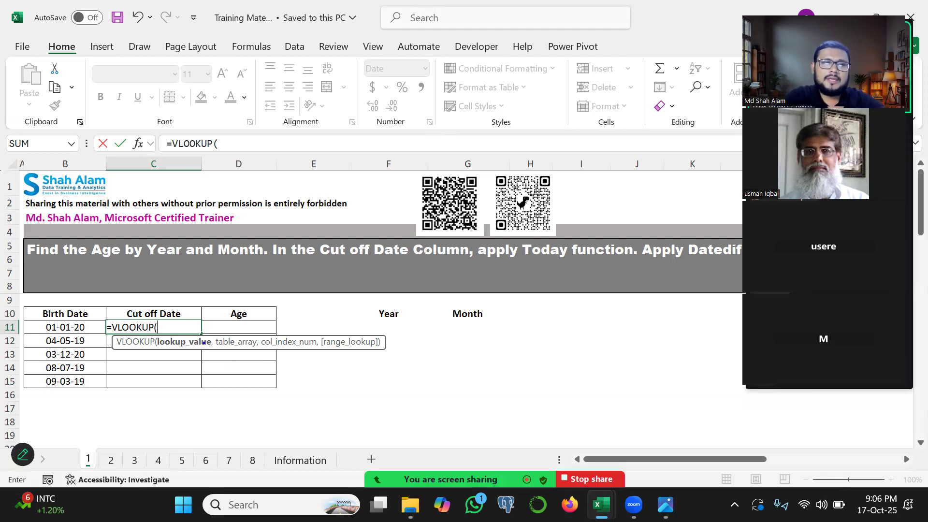
- Draw freehand arrows from the lookup_value argument toward several areas of the sheet, and clear the annotations
mouse_move(187, 343)
left_mouse_down()
mouse_move(208, 148)
mouse_move(186, 197)
left_mouse_up()
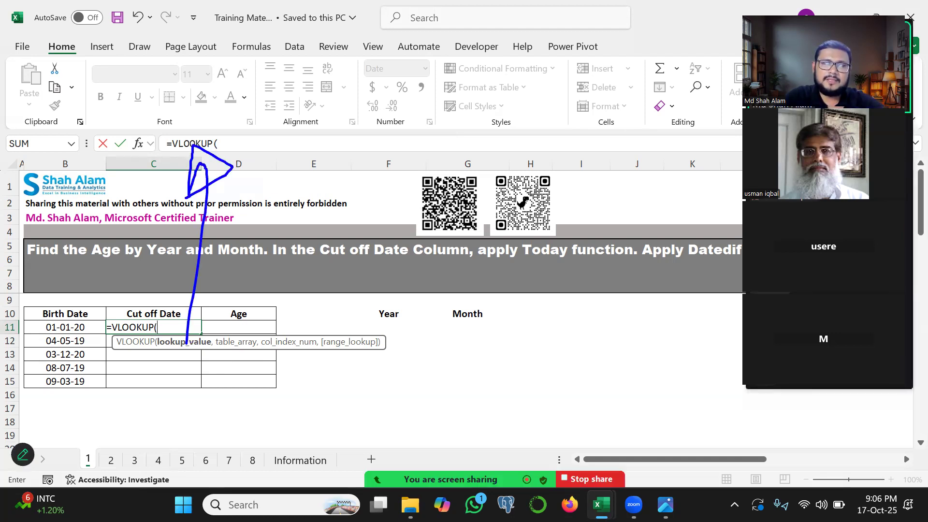
mouse_move(182, 349)
left_mouse_down()
mouse_move(198, 411)
mouse_move(241, 406)
mouse_move(193, 414)
left_mouse_up()
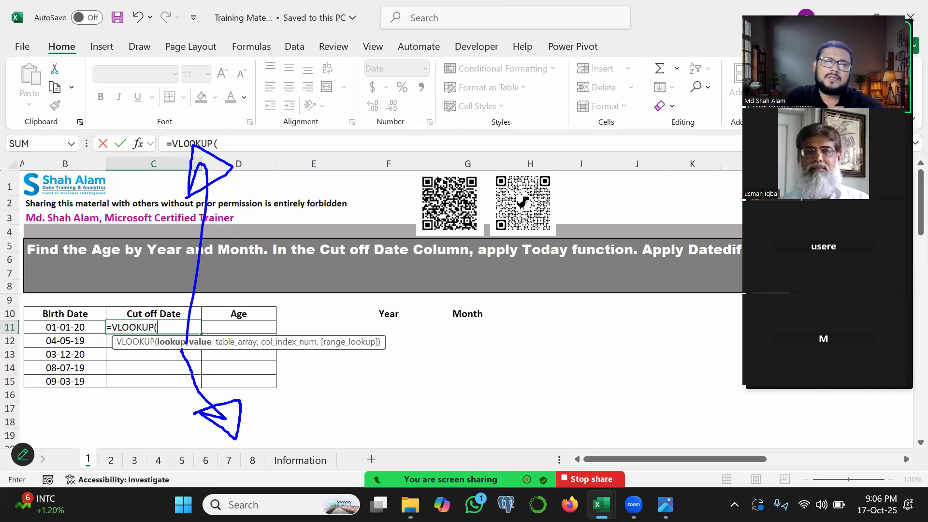
mouse_move(183, 341)
left_mouse_down()
mouse_move(239, 292)
mouse_move(263, 290)
mouse_move(228, 283)
left_mouse_up()
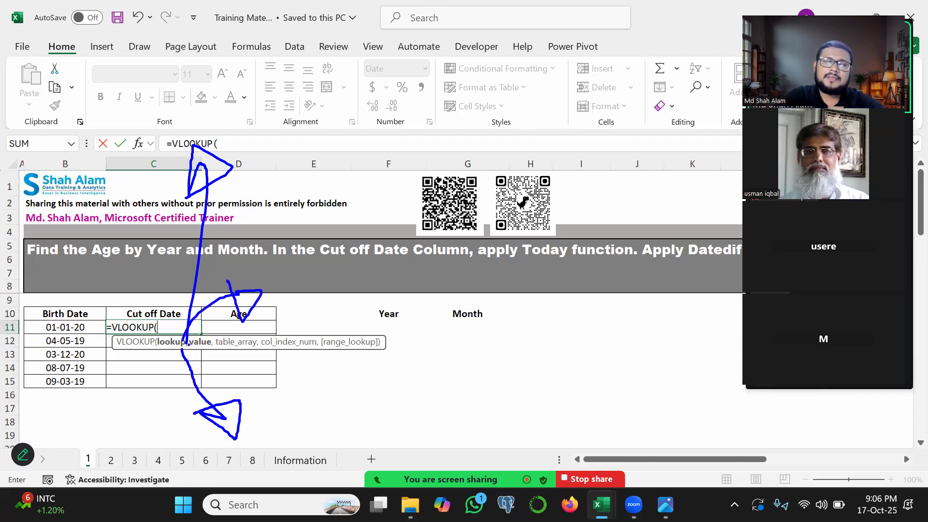
mouse_move(186, 348)
left_mouse_down()
mouse_move(240, 383)
mouse_move(467, 313)
mouse_move(492, 345)
mouse_move(441, 358)
left_mouse_up()
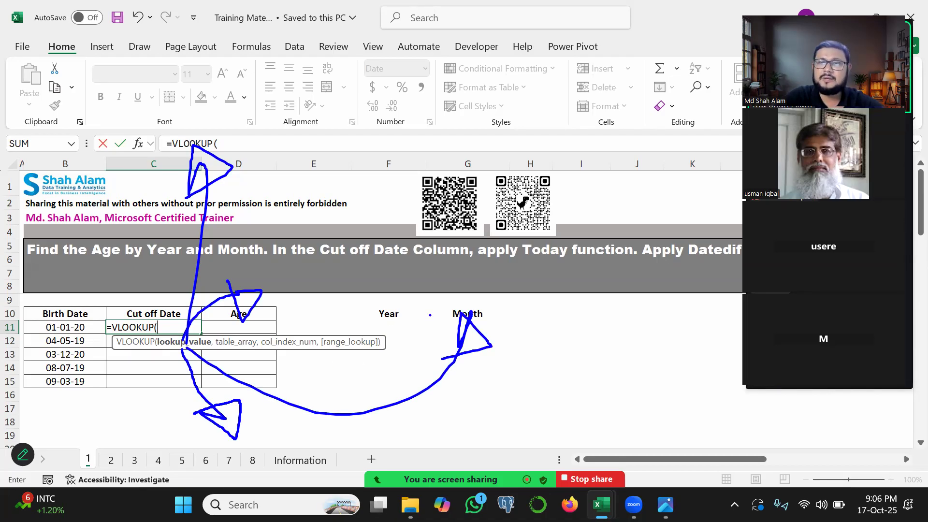
left_click_drag(430, 315, 439, 394)
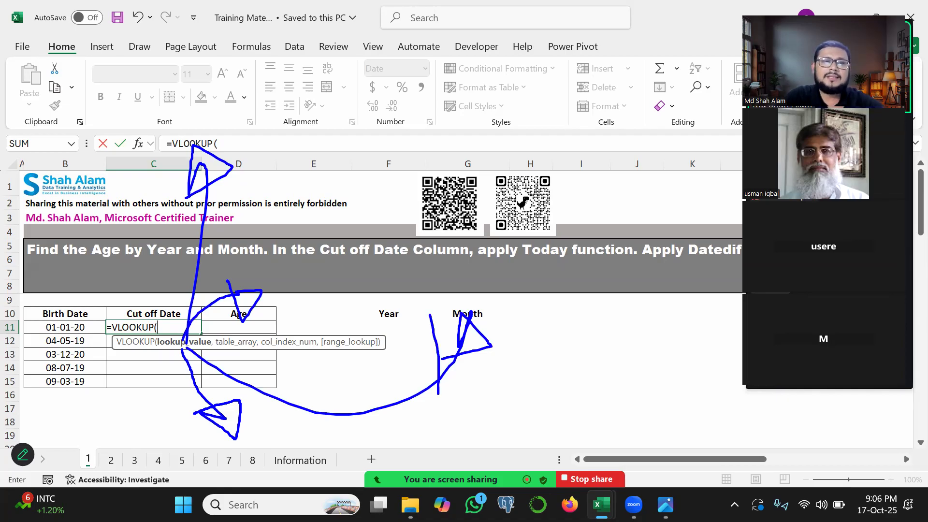
left_click_drag(188, 341, 350, 312)
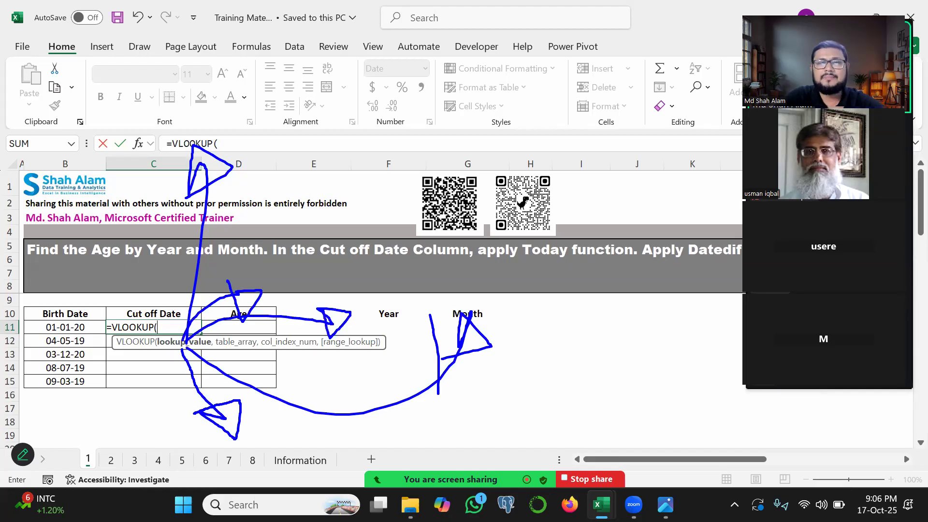
key("Escape")
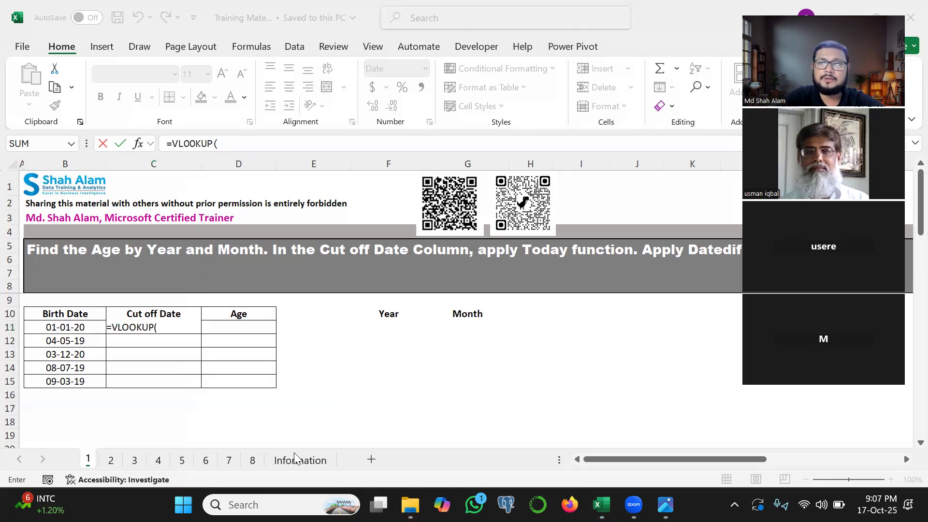
- Return to the unfinished formula in C11, draw arrows and a loop around its argument hint, and clear the drawings
left_click(173, 328)
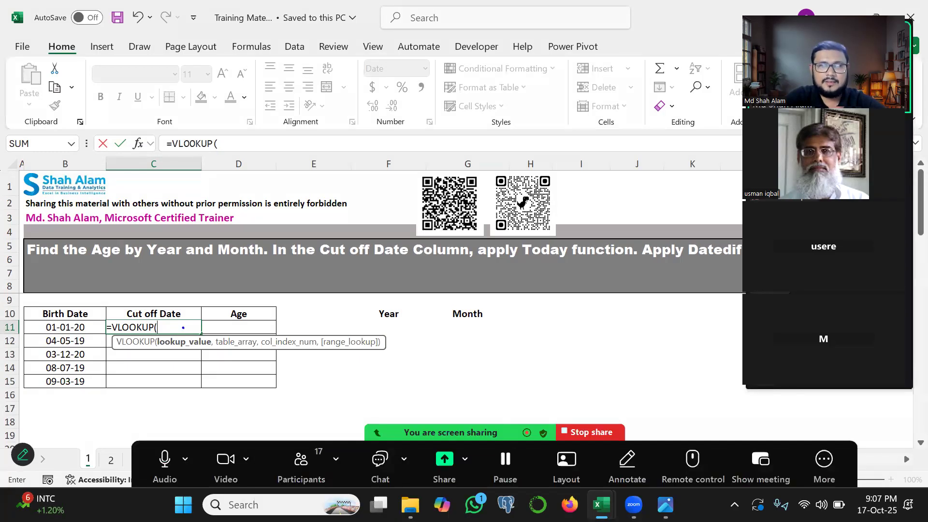
mouse_move(166, 347)
left_mouse_down()
mouse_move(279, 388)
mouse_move(264, 377)
mouse_move(273, 413)
mouse_move(267, 385)
mouse_move(442, 369)
mouse_move(457, 387)
left_mouse_up()
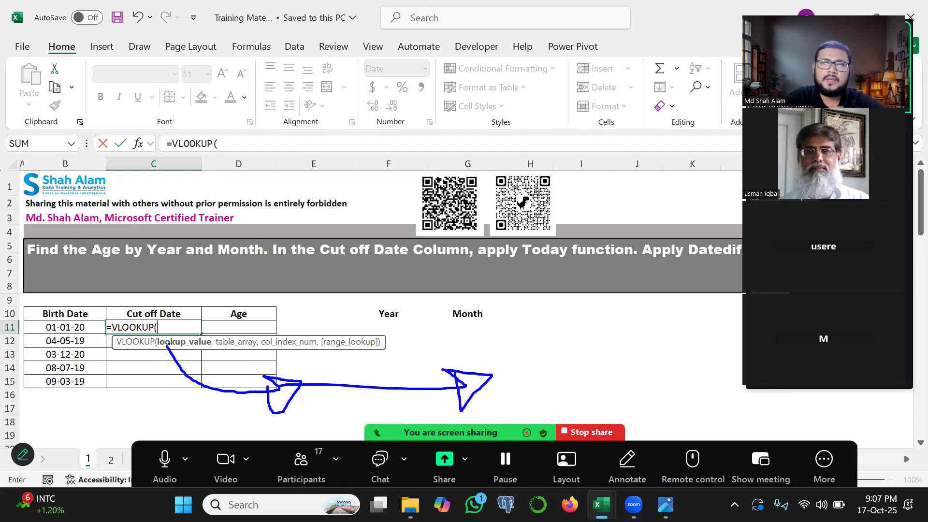
mouse_move(192, 341)
left_mouse_down()
mouse_move(166, 232)
mouse_move(198, 225)
mouse_move(175, 259)
left_mouse_up()
mouse_move(188, 350)
left_mouse_down()
mouse_move(189, 313)
mouse_move(380, 309)
mouse_move(400, 346)
mouse_move(227, 385)
mouse_move(186, 339)
left_mouse_up()
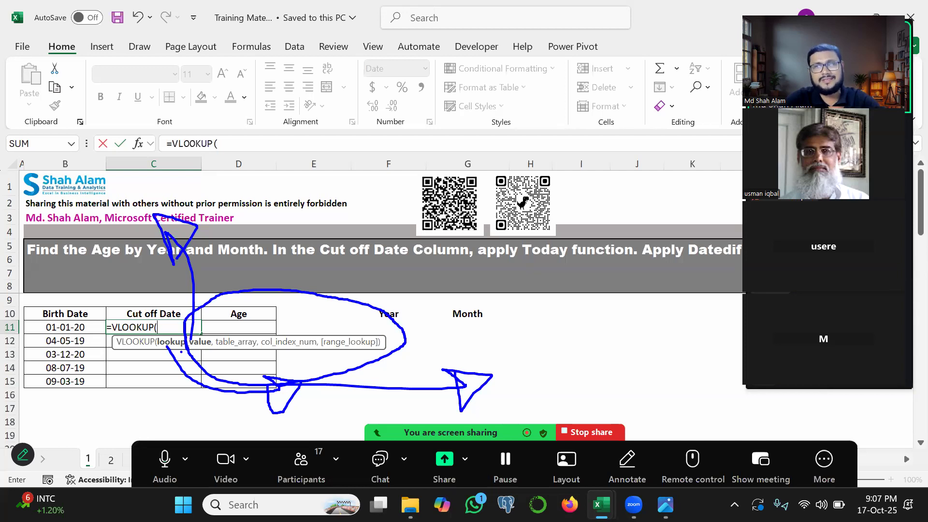
key("Escape")
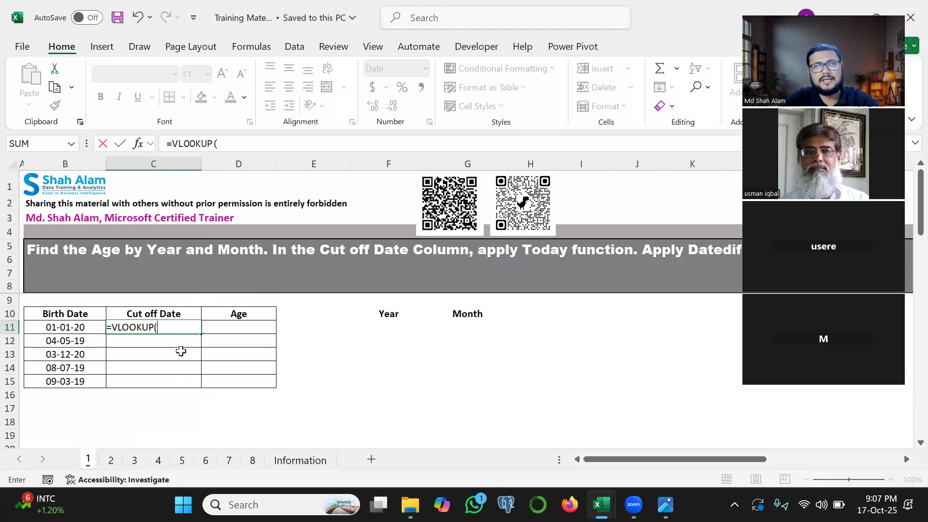
- Delete the unfinished VLOOKUP formula from cell C11, leaving the cell empty
key("BackSpace")
key("BackSpace")
key("BackSpace")
key("BackSpace")
key("BackSpace")
key("BackSpace")
key("BackSpace")
key("BackSpace")
key("BackSpace")
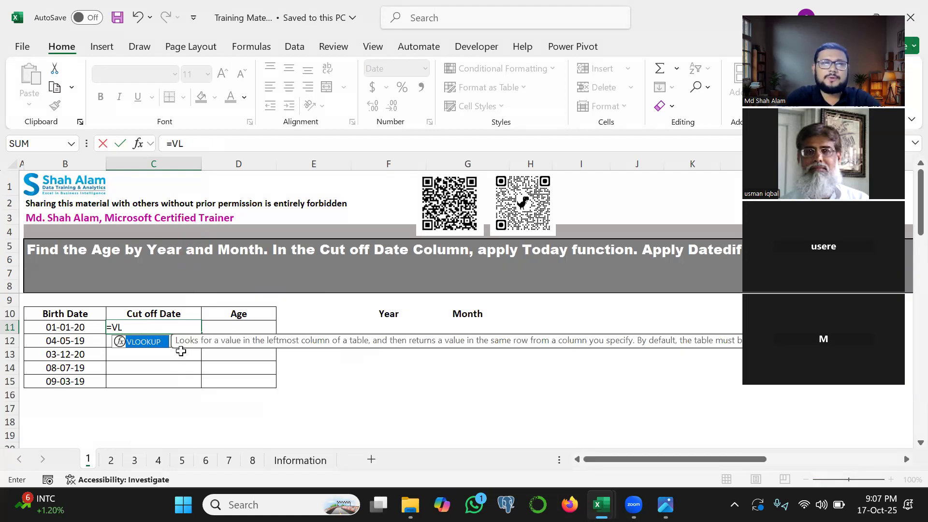
key("Return")
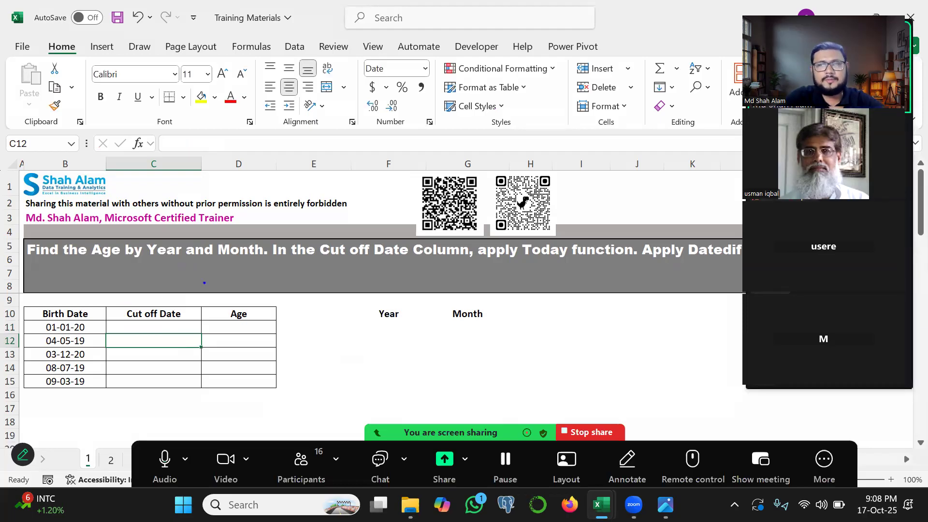
- Mark the empty Cut off Date column with freehand strokes, and clear the annotations
mouse_move(153, 323)
left_mouse_down()
mouse_move(141, 339)
mouse_move(169, 400)
mouse_move(164, 410)
left_mouse_up()
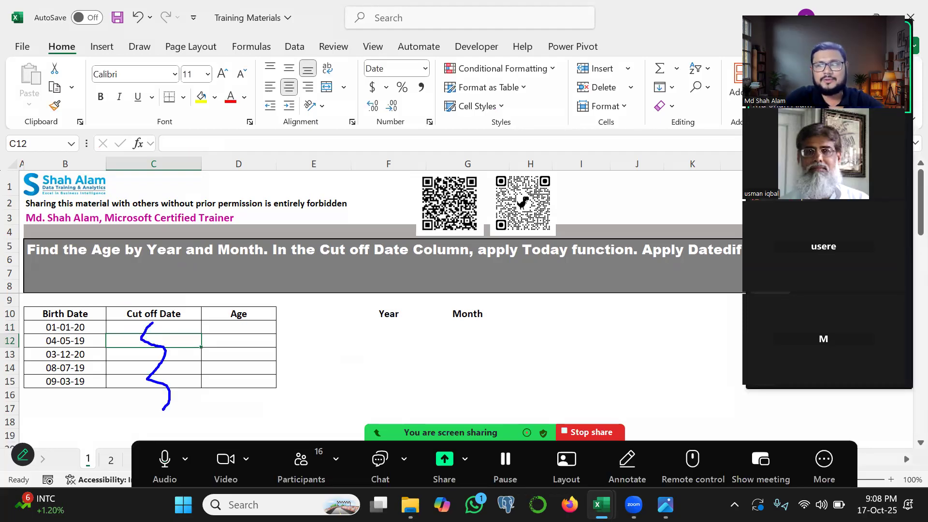
left_click_drag(123, 336, 186, 336)
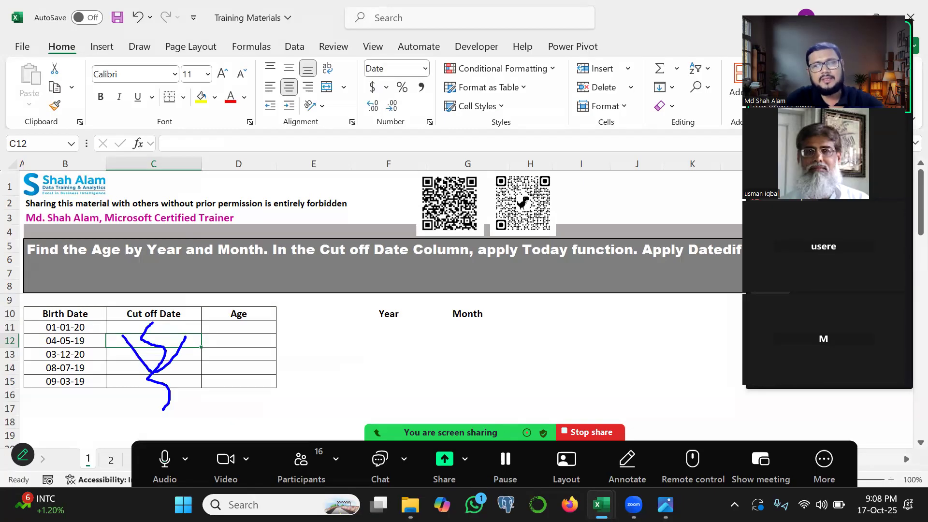
key("Escape")
- Enter =TODAY() in cell C11 and fill it down the Cut off Date column to C15
left_click(171, 326)
type("=toda")
key("Tab")
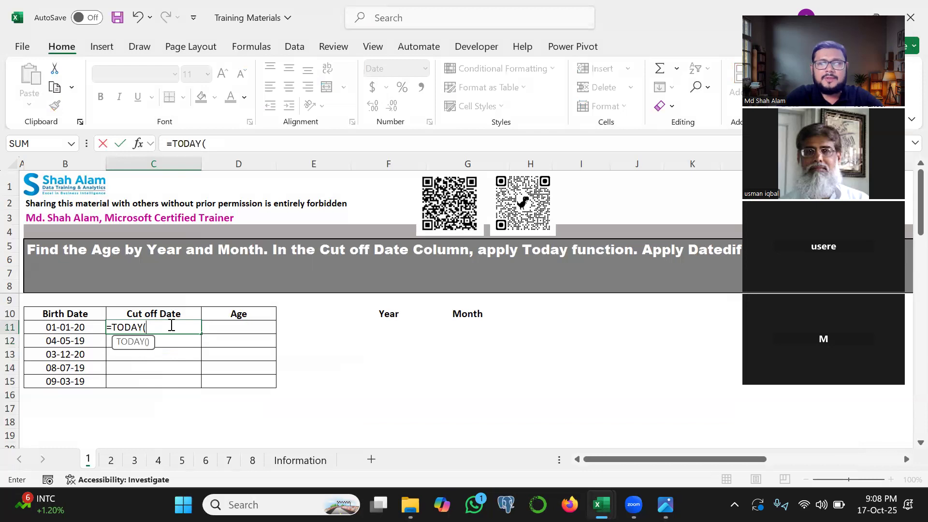
type(")")
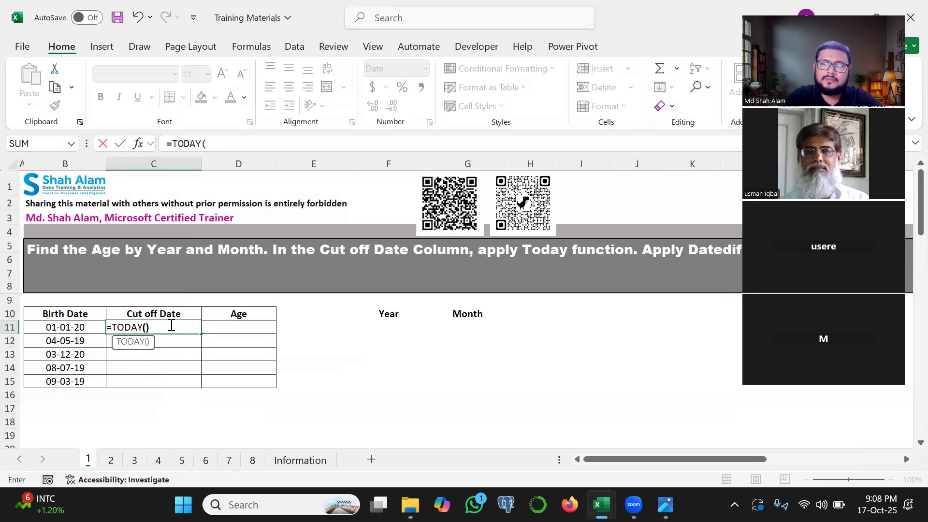
key("Return")
left_click(170, 325)
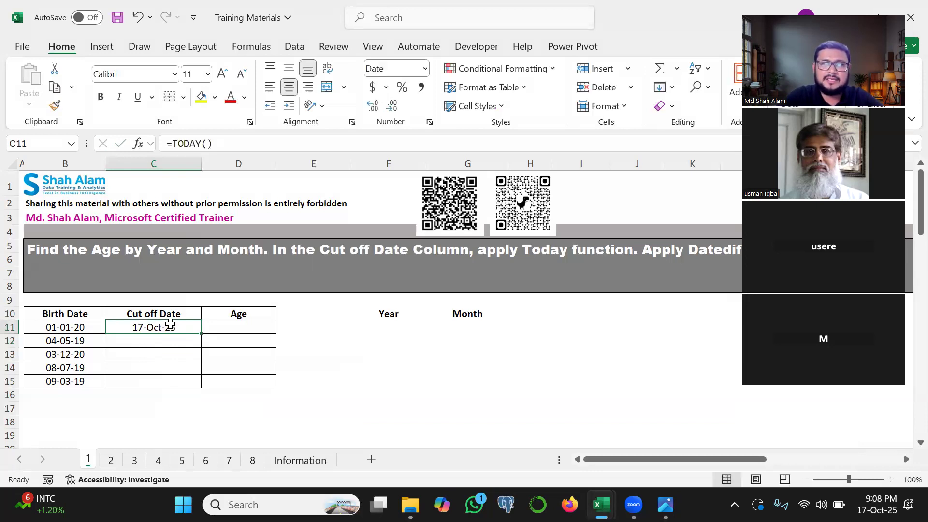
left_click_drag(202, 334, 203, 387)
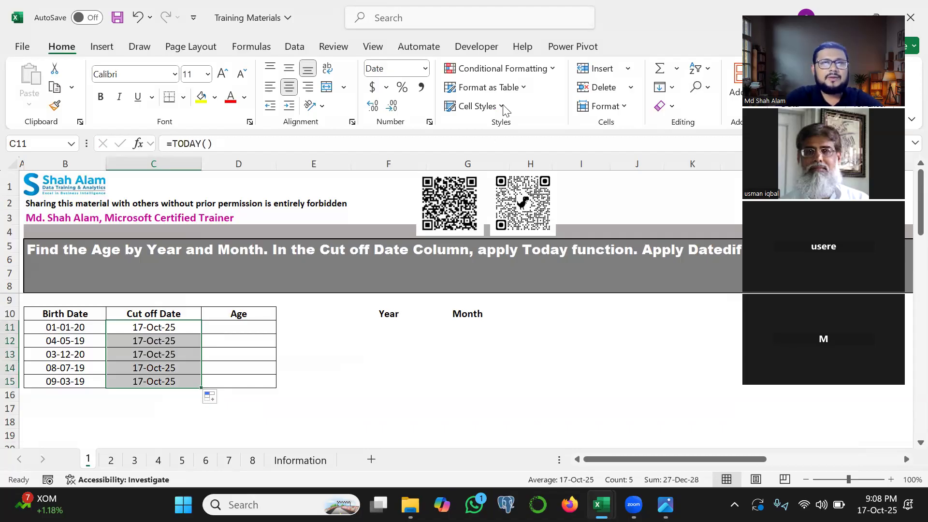
- Circle the first Birth Date entry, and select cell B11 to examine and circle its full stored value
left_click(181, 326)
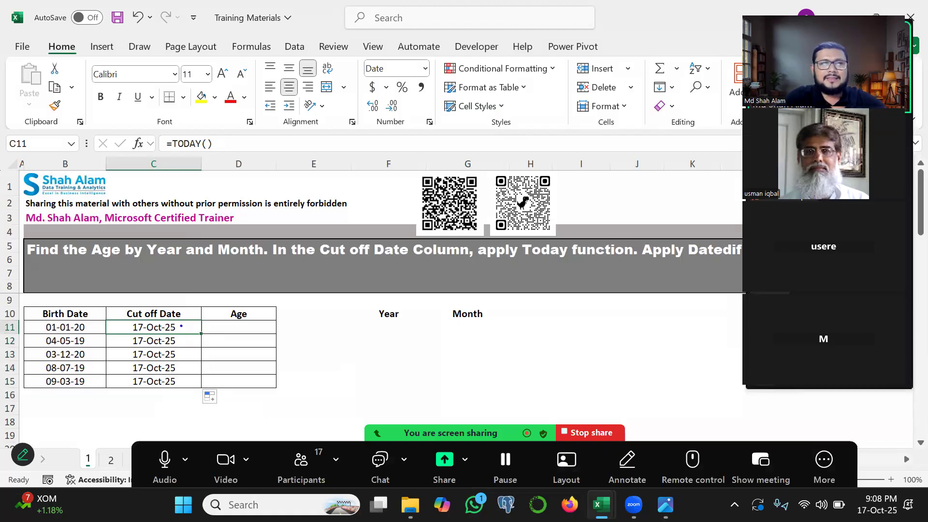
mouse_move(96, 317)
left_mouse_down()
mouse_move(36, 321)
mouse_move(78, 344)
mouse_move(86, 313)
left_mouse_up()
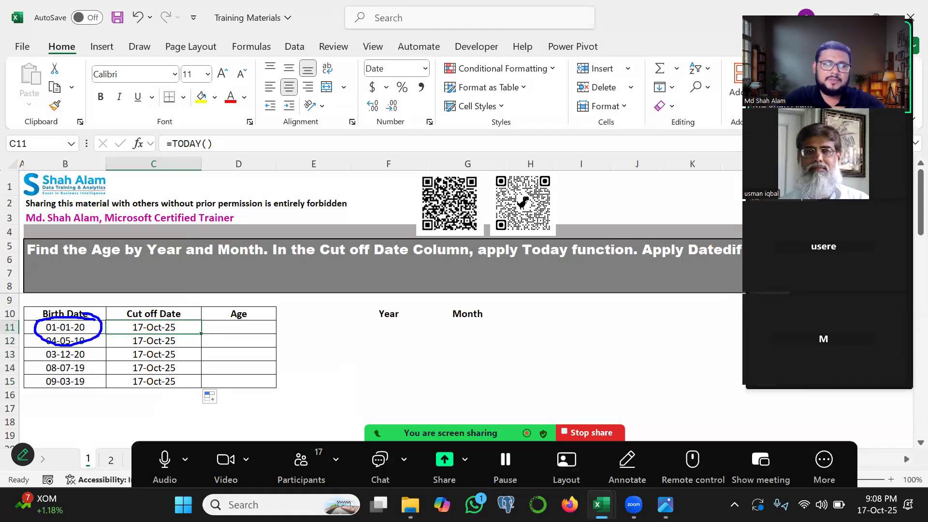
left_click(67, 324)
mouse_move(223, 133)
left_mouse_down()
mouse_move(170, 170)
mouse_move(207, 122)
left_mouse_up()
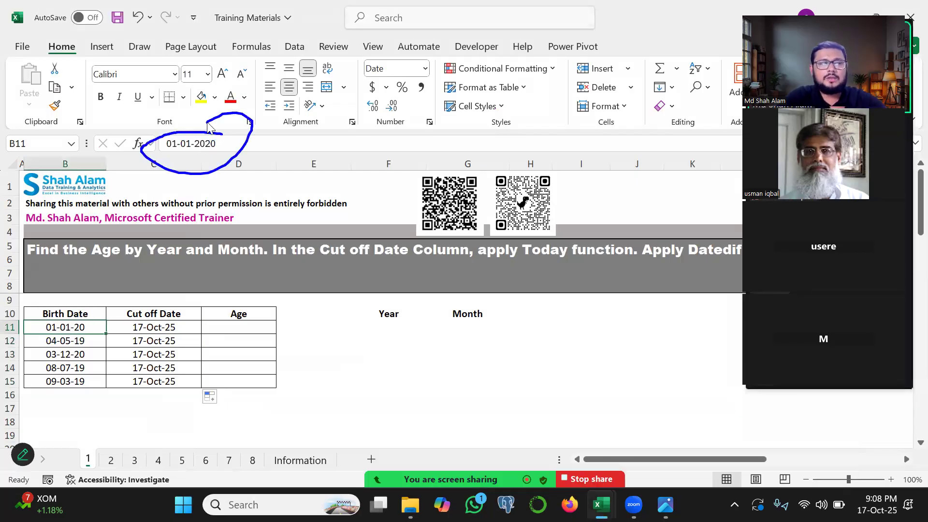
- Select cell C11, circle its TODAY formula and tick its date with freehand strokes, and clear the annotations
left_click(159, 326)
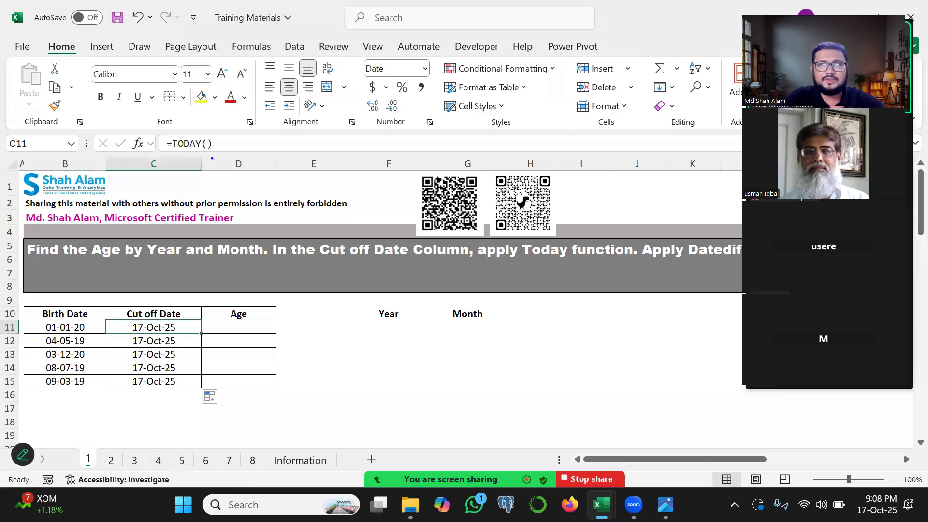
mouse_move(222, 138)
left_mouse_down()
mouse_move(156, 137)
mouse_move(201, 115)
left_mouse_up()
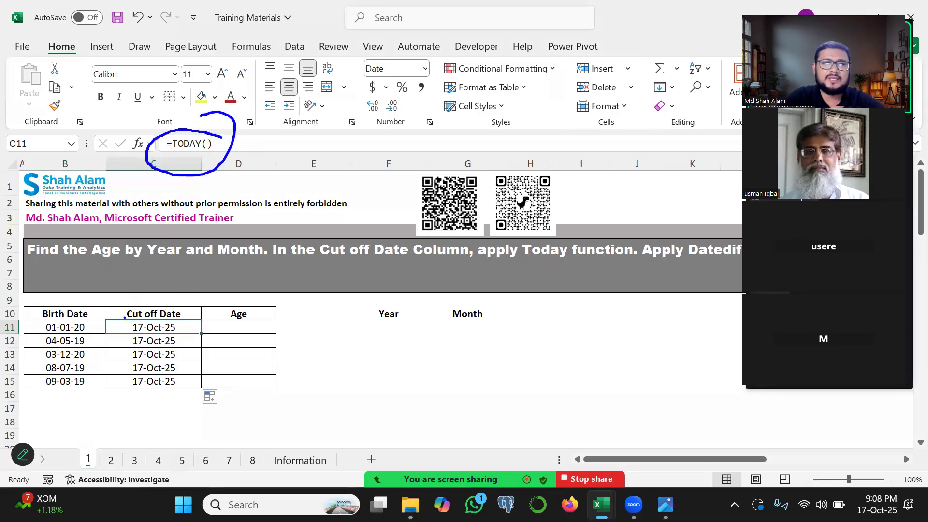
mouse_move(113, 327)
left_mouse_down()
mouse_move(120, 333)
mouse_move(204, 282)
left_mouse_up()
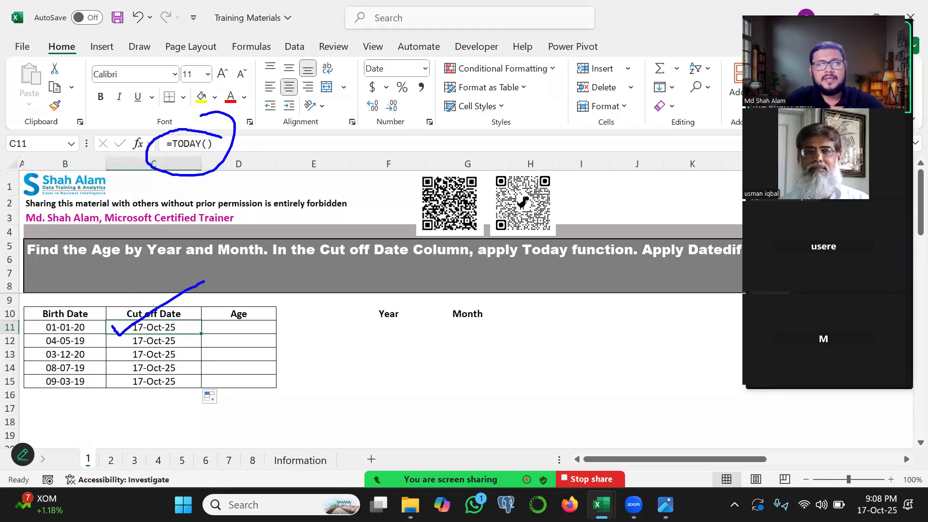
mouse_move(223, 128)
left_mouse_down()
mouse_move(159, 141)
mouse_move(217, 153)
mouse_move(217, 131)
left_mouse_up()
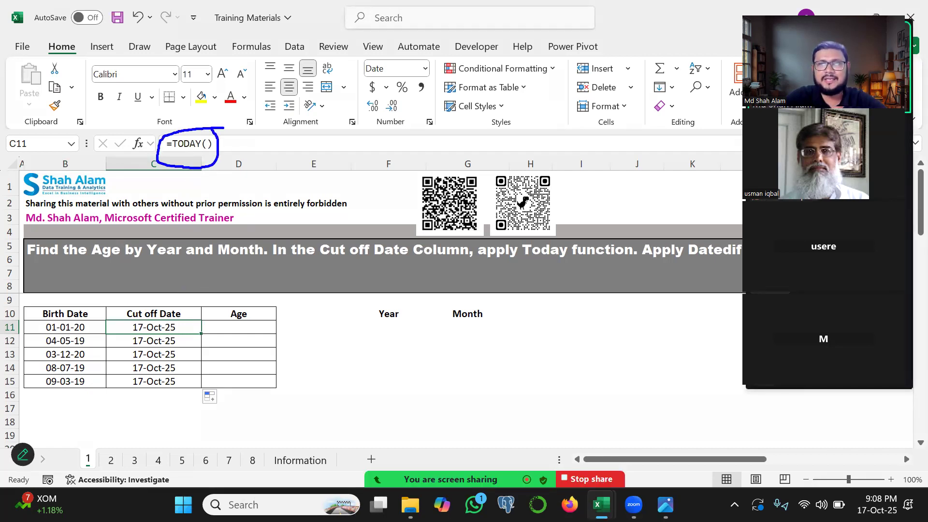
key("Escape")
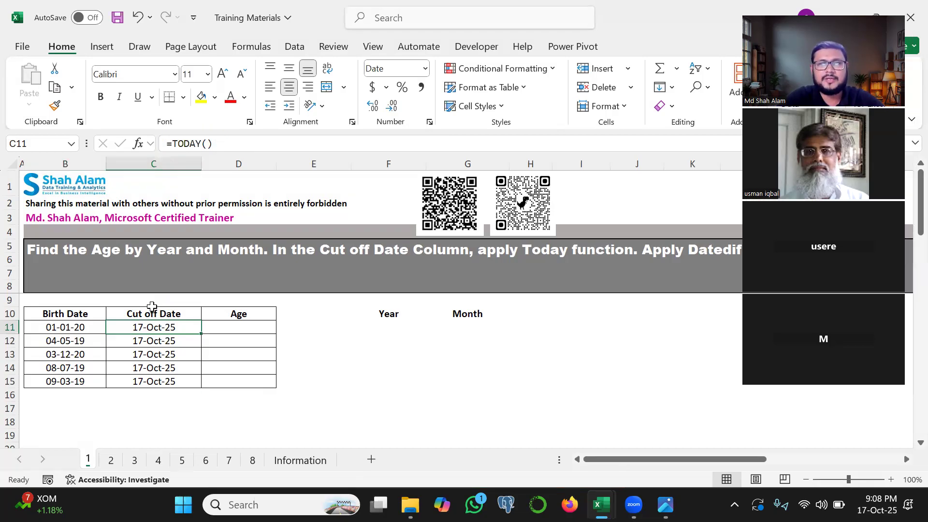
- Select cell F11, tick the Year and Month headings with freehand strokes, and clear the annotations
left_click(373, 326)
key("ctrl+2")
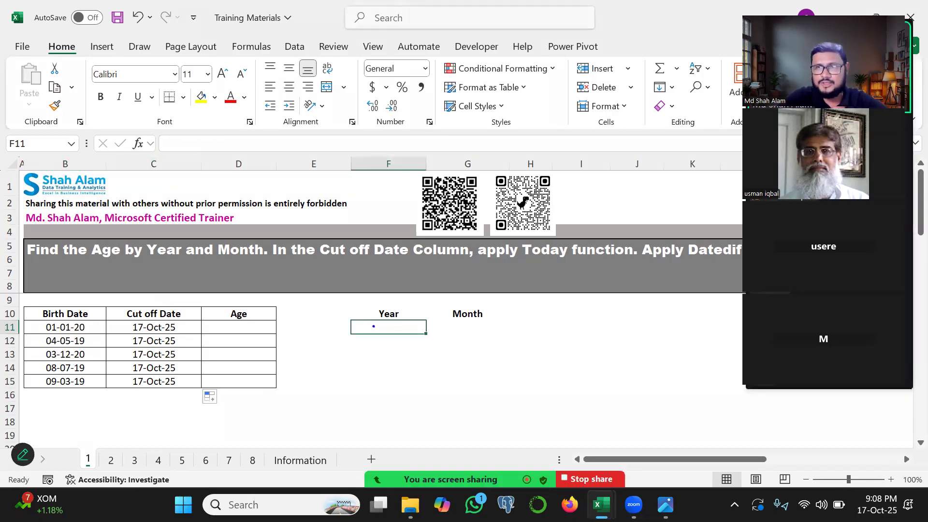
left_click_drag(373, 326, 421, 279)
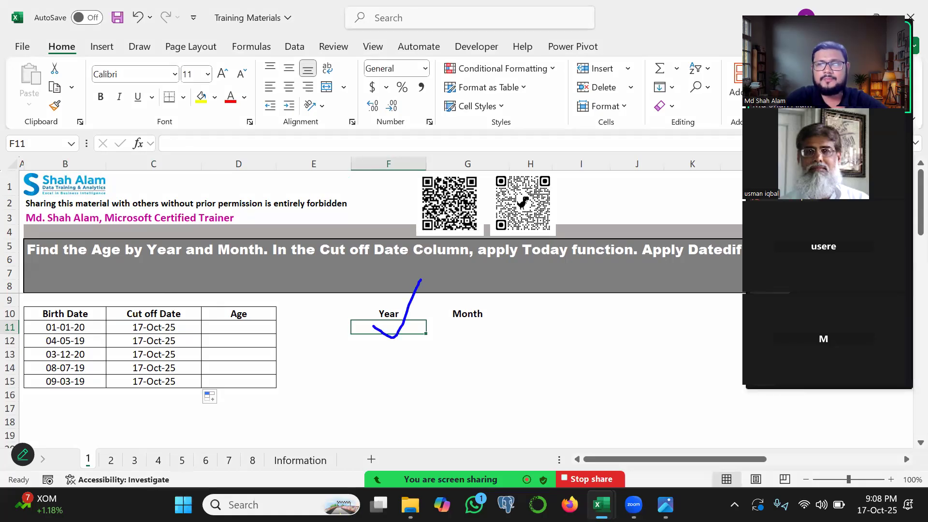
mouse_move(449, 307)
left_mouse_down()
mouse_move(466, 338)
mouse_move(501, 300)
left_mouse_up()
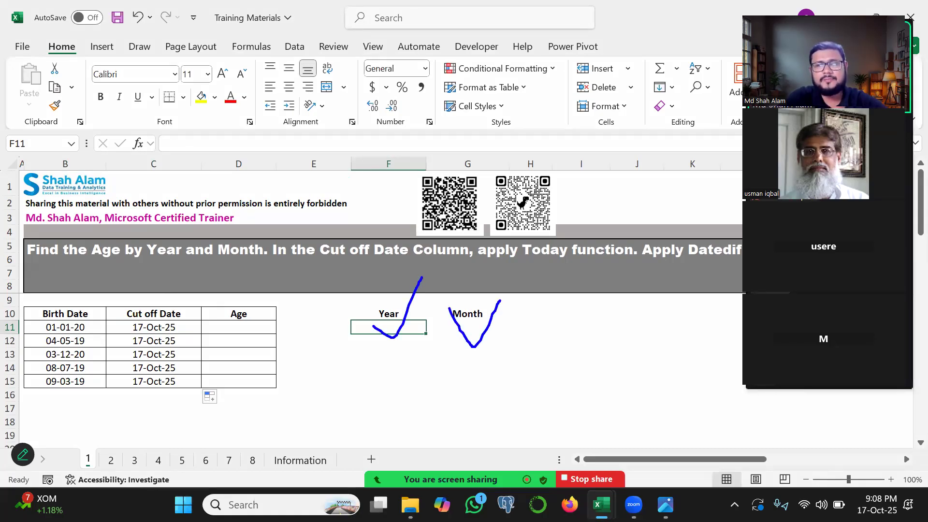
key("Escape")
- Begin a =datedif( formula in cell F11 and mark the area below it with freehand strokes
type("=datedif(")
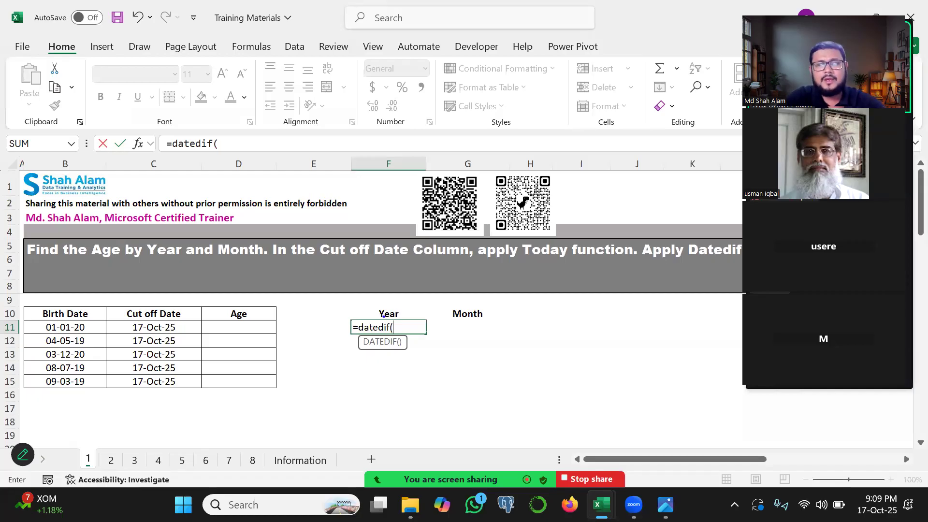
left_click_drag(378, 345, 372, 417)
mouse_move(358, 400)
left_mouse_down()
mouse_move(375, 438)
mouse_move(384, 405)
left_mouse_up()
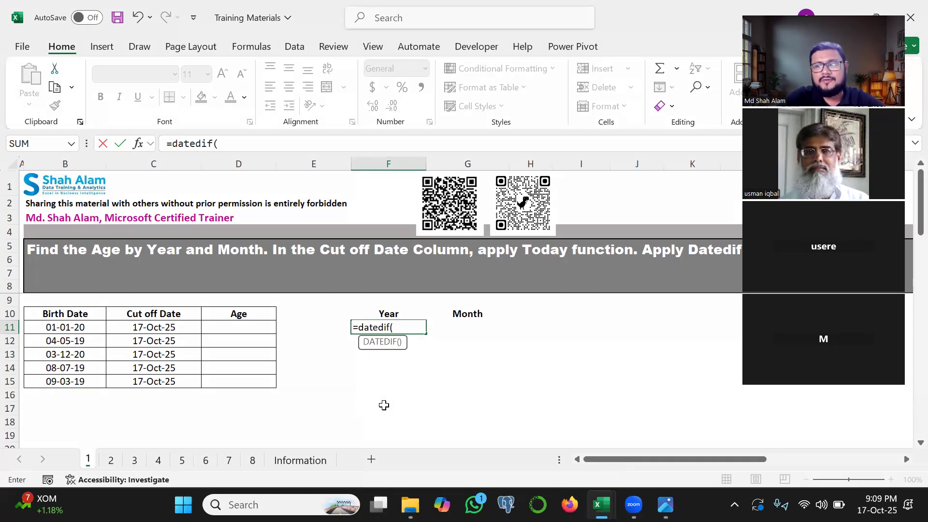
- Try the misspelled function name =dateif( in cell F11, mark the spot beneath it with strokes, and clear the annotations
key("BackSpace")
key("BackSpace")
key("BackSpace")
key("BackSpace")
type("if(")
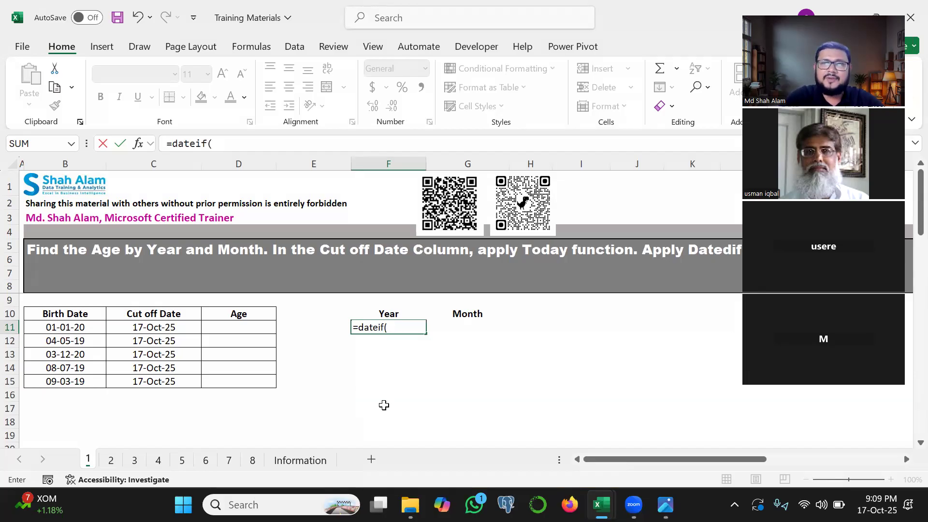
left_click_drag(361, 331, 371, 358)
mouse_move(353, 346)
left_mouse_down()
mouse_move(369, 368)
mouse_move(382, 347)
left_mouse_up()
key("Escape")
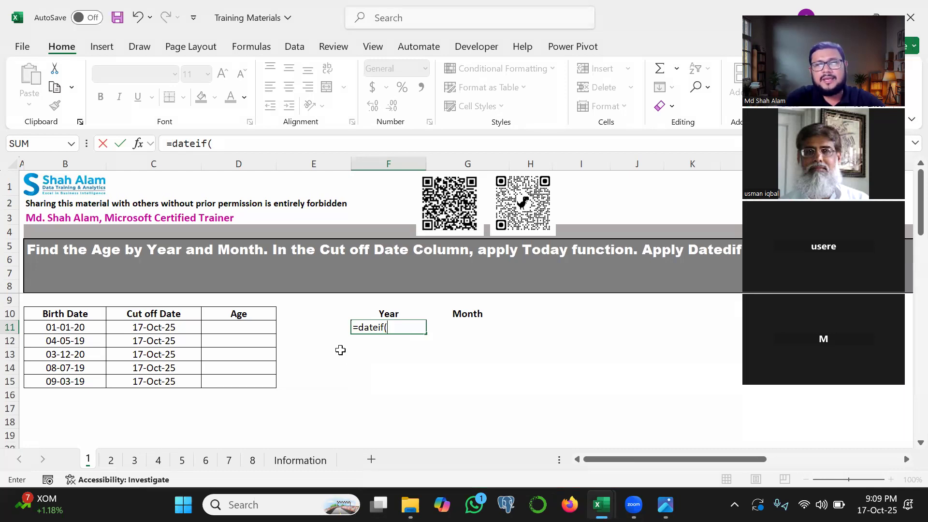
- Correct the function name in cell F11 to =datedif( and mark the area around its tooltip
key("BackSpace")
key("BackSpace")
key("BackSpace")
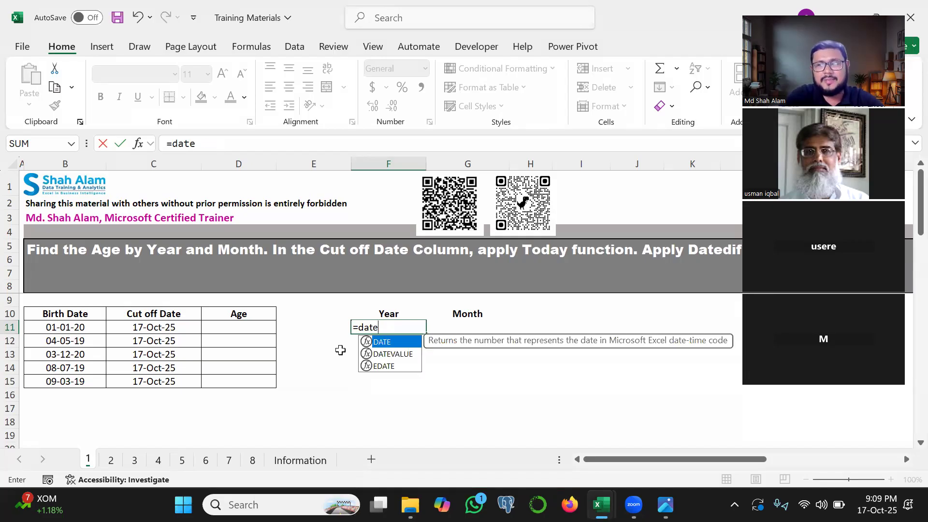
type("dif")
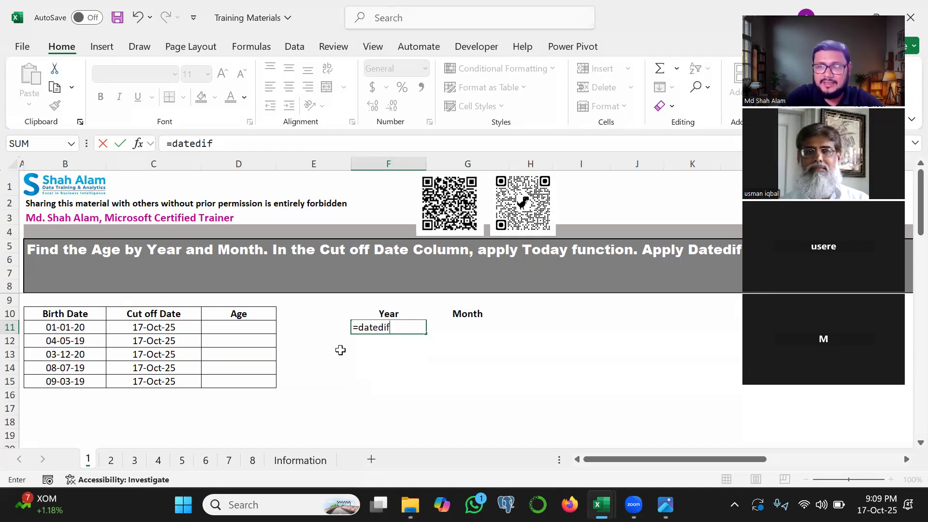
type("(")
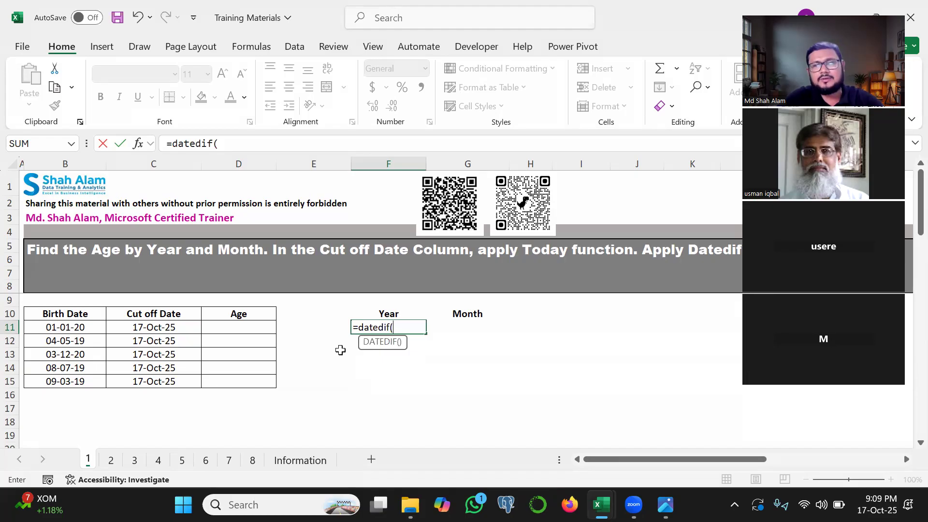
mouse_move(357, 349)
left_mouse_down()
mouse_move(417, 338)
mouse_move(370, 358)
left_mouse_up()
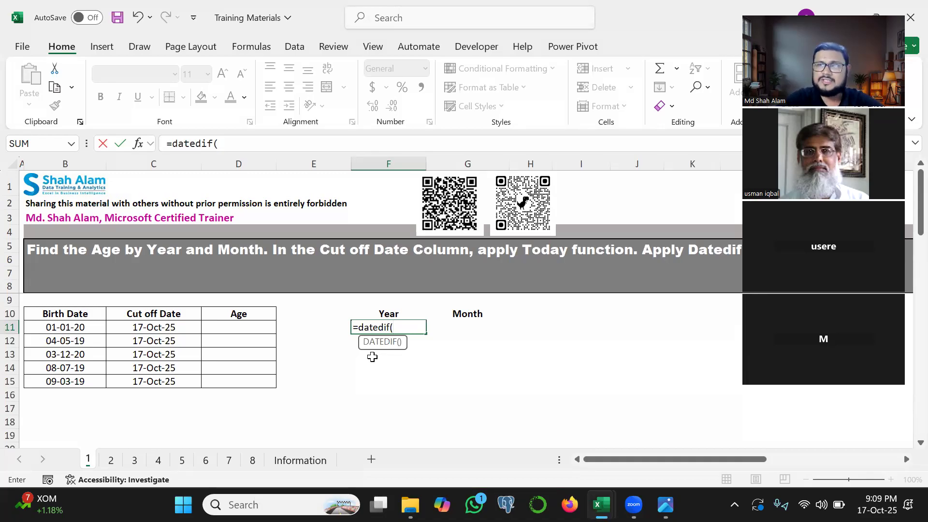
- Complete the formula in F11 as =datedif(B11,C11,"y"), linking C11 to its cell with strokes, and fill it down to F15
left_click(86, 326)
type(",")
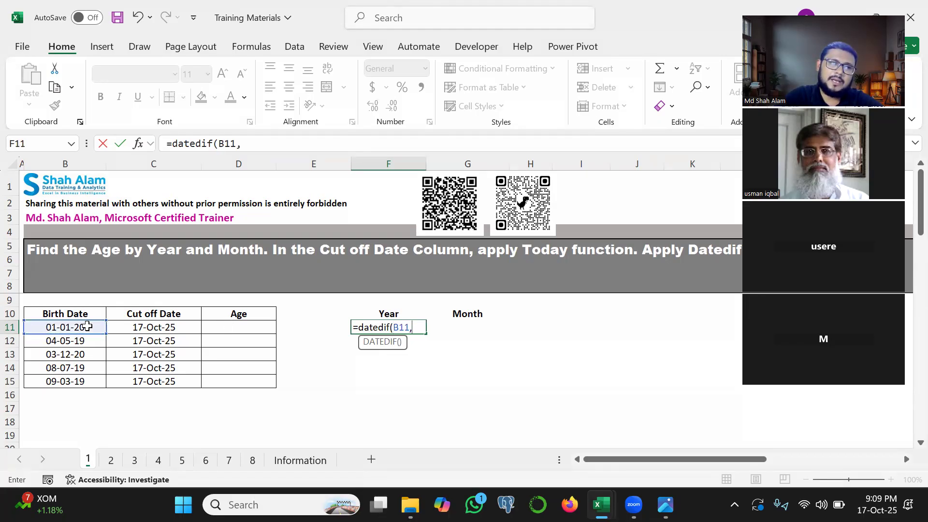
left_click(148, 328)
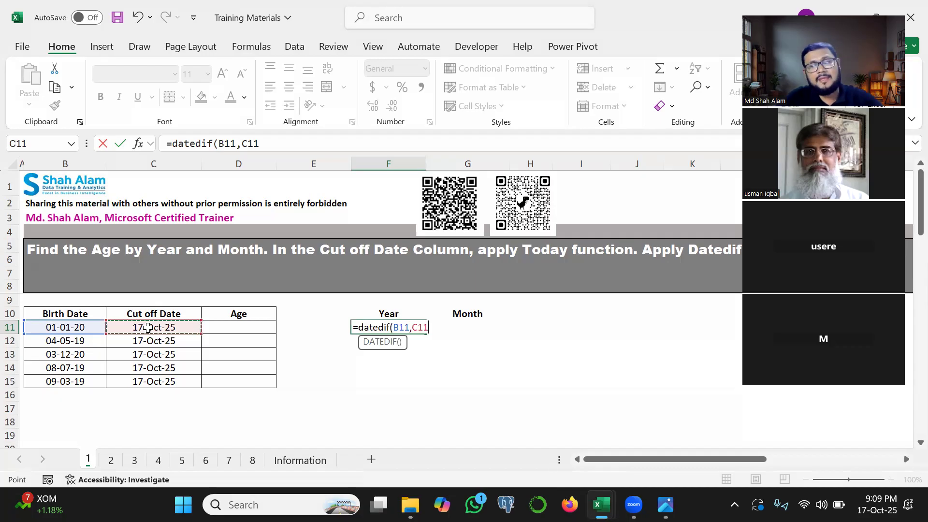
mouse_move(427, 320)
left_mouse_down()
mouse_move(409, 317)
mouse_move(410, 341)
mouse_move(432, 336)
mouse_move(426, 317)
mouse_move(146, 286)
mouse_move(157, 317)
mouse_move(177, 296)
left_mouse_up()
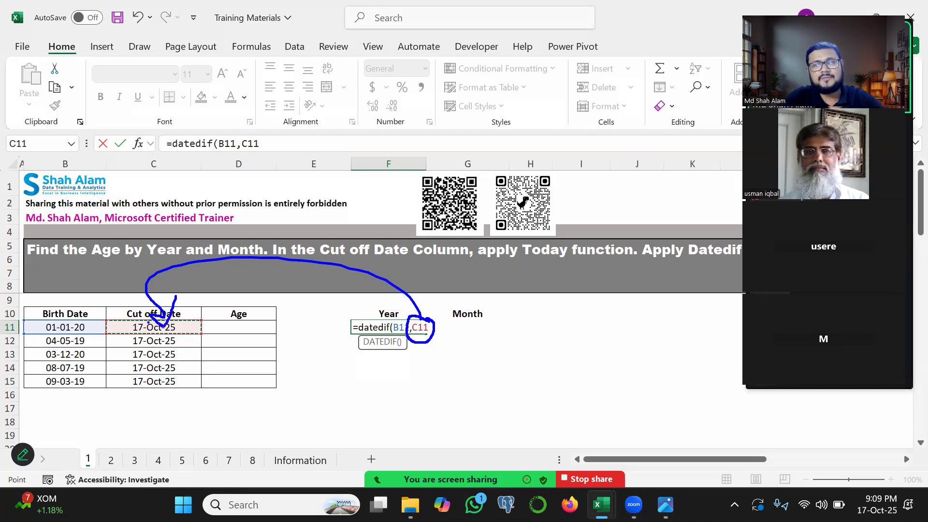
type(",")
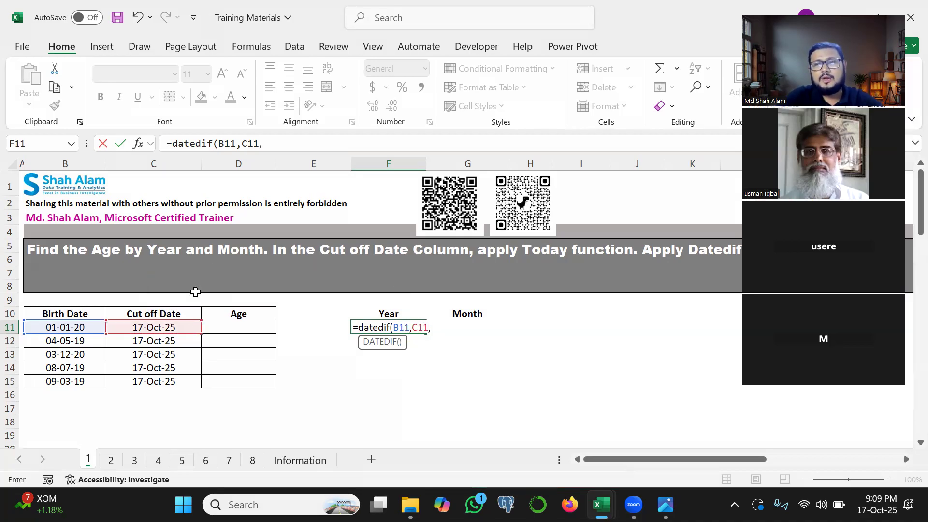
type("\"y")
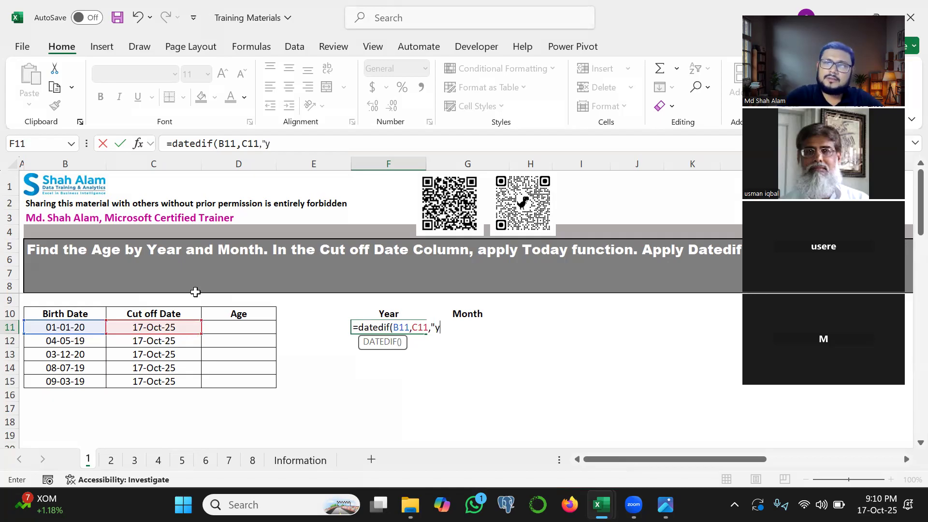
type("\")")
key("Return")
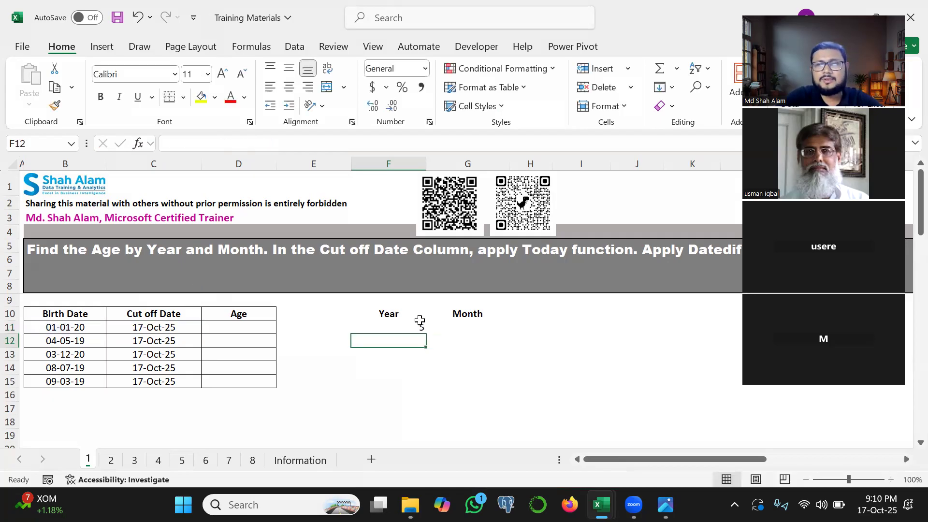
left_click(404, 322)
left_click_drag(425, 334, 423, 381)
- Open the formula in F11 to examine its arguments, tracing B11, C11 and "y" with freehand arrows, and close it
double_click(408, 329)
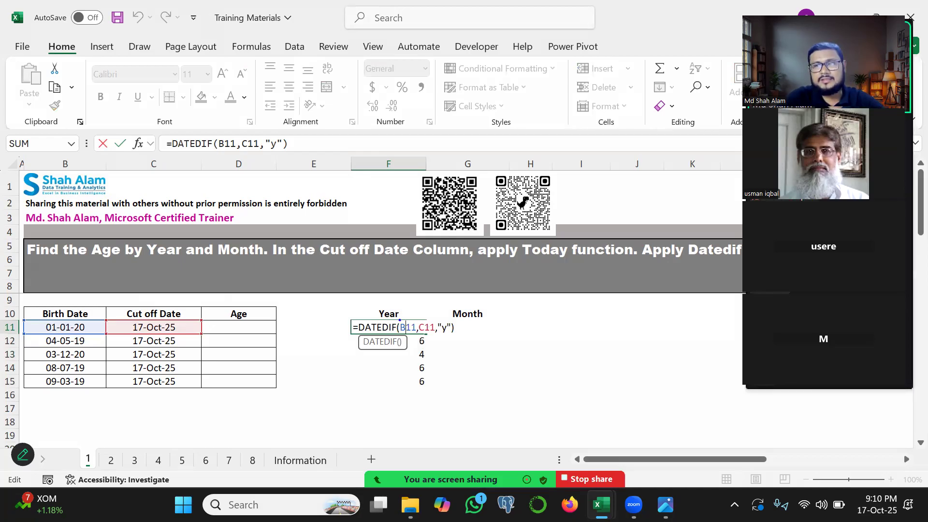
mouse_move(406, 322)
left_mouse_down()
mouse_move(146, 289)
mouse_move(79, 316)
mouse_move(65, 313)
mouse_move(83, 323)
left_mouse_up()
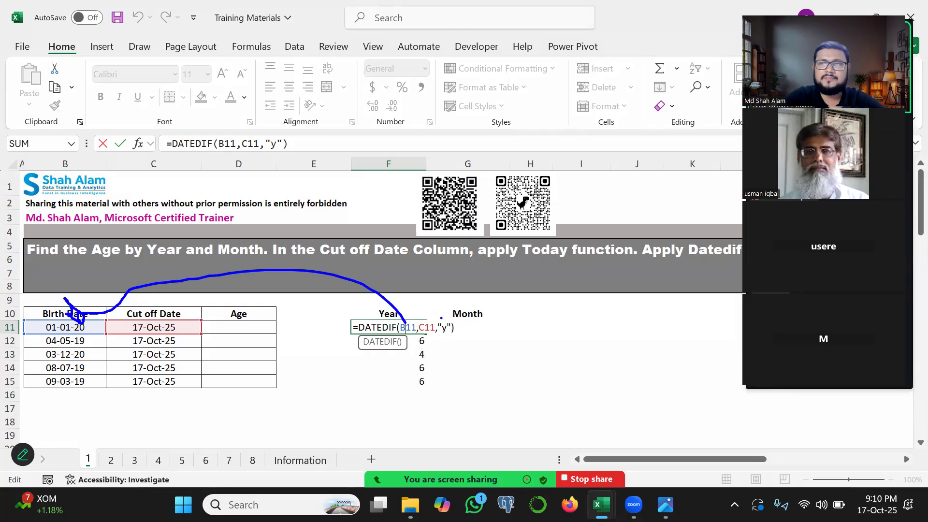
mouse_move(448, 317)
left_mouse_down()
mouse_move(440, 338)
mouse_move(453, 318)
mouse_move(445, 265)
mouse_move(404, 191)
mouse_move(414, 241)
left_mouse_up()
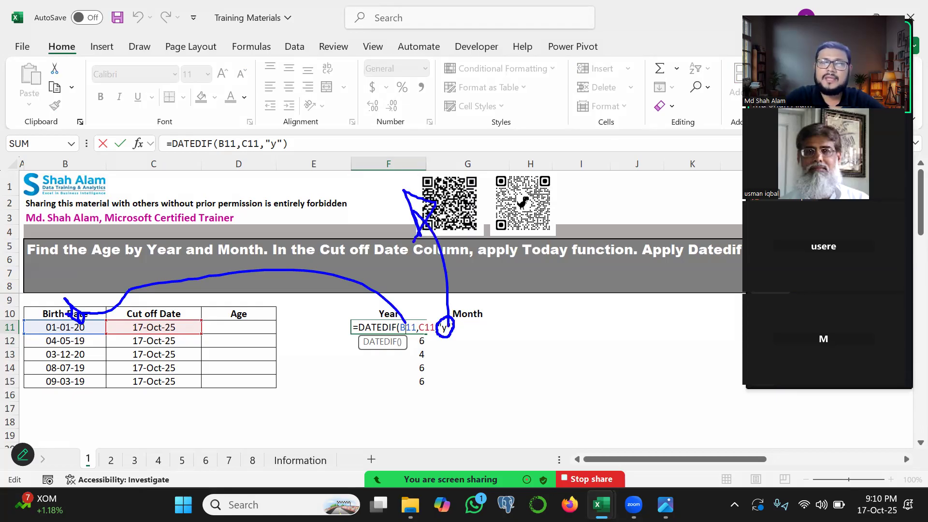
mouse_move(426, 332)
left_mouse_down()
mouse_move(362, 386)
mouse_move(167, 322)
mouse_move(173, 347)
mouse_move(180, 324)
left_mouse_up()
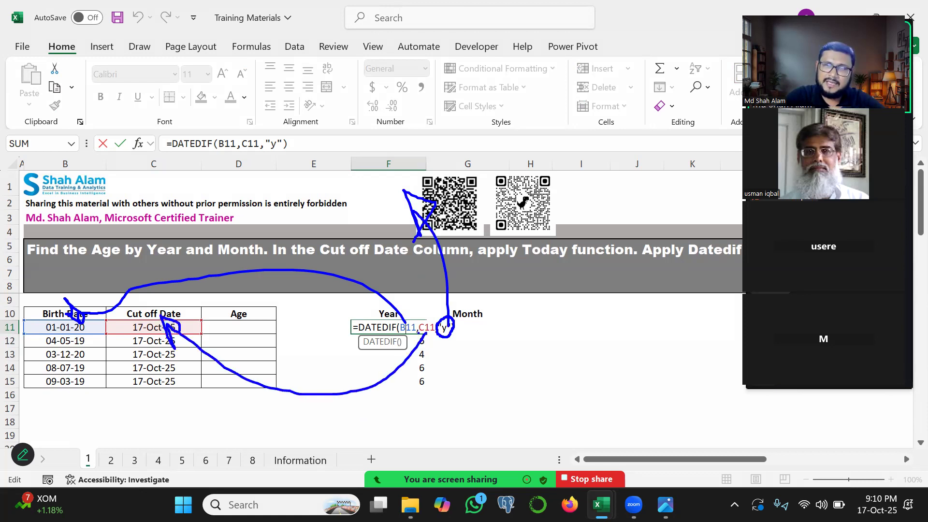
left_click_drag(128, 327, 164, 327)
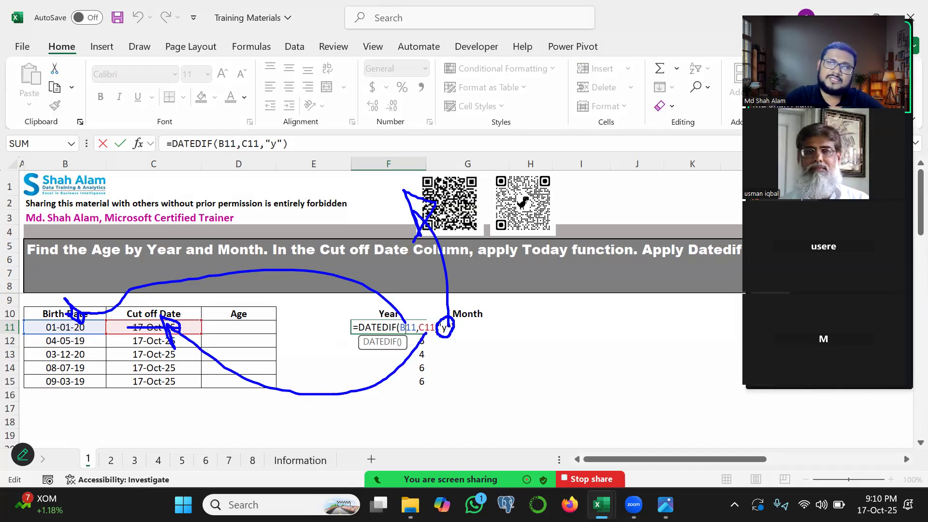
mouse_move(400, 333)
left_mouse_down()
mouse_move(51, 377)
mouse_move(27, 312)
mouse_move(48, 338)
left_mouse_up()
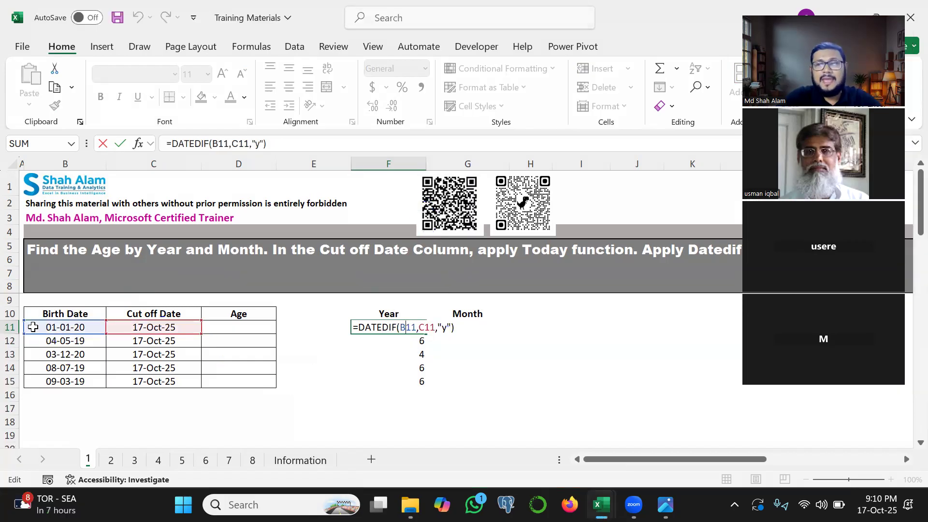
key("Return")
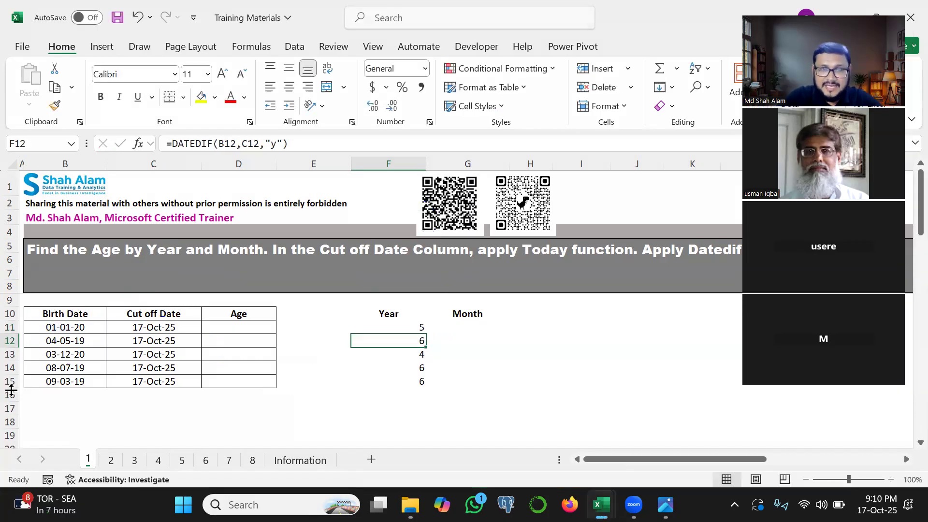
- Replace the C11 argument in F11's DATEDIF formula with the TODAY() expression from cell C11, marking it with freehand strokes
double_click(153, 327)
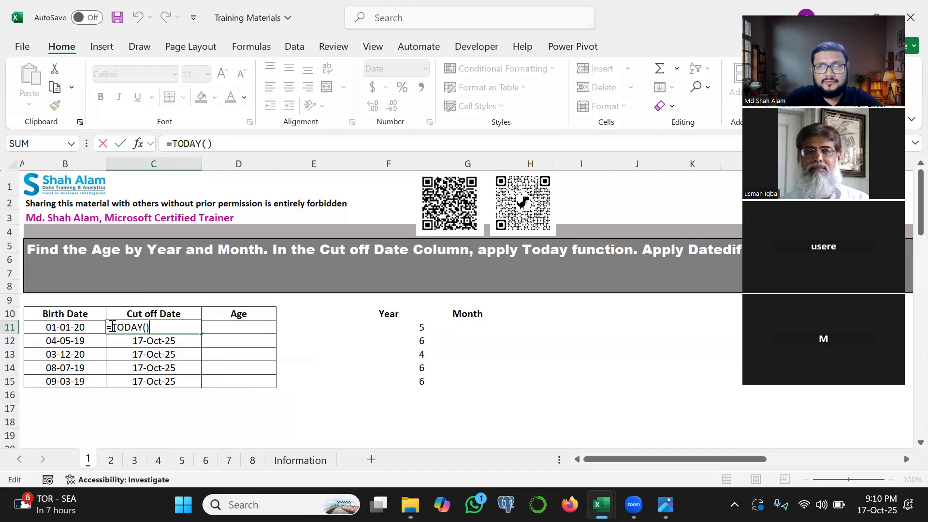
left_click_drag(112, 327, 161, 325)
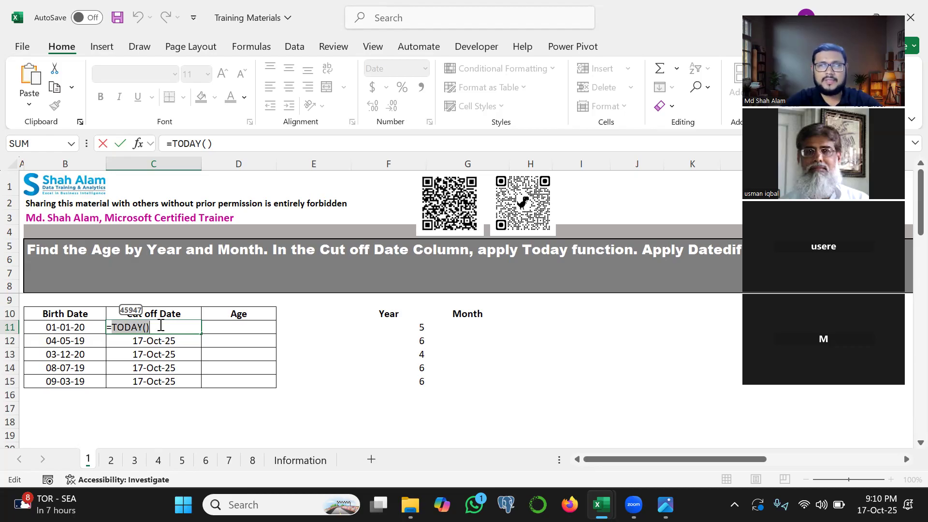
key("ctrl+Return")
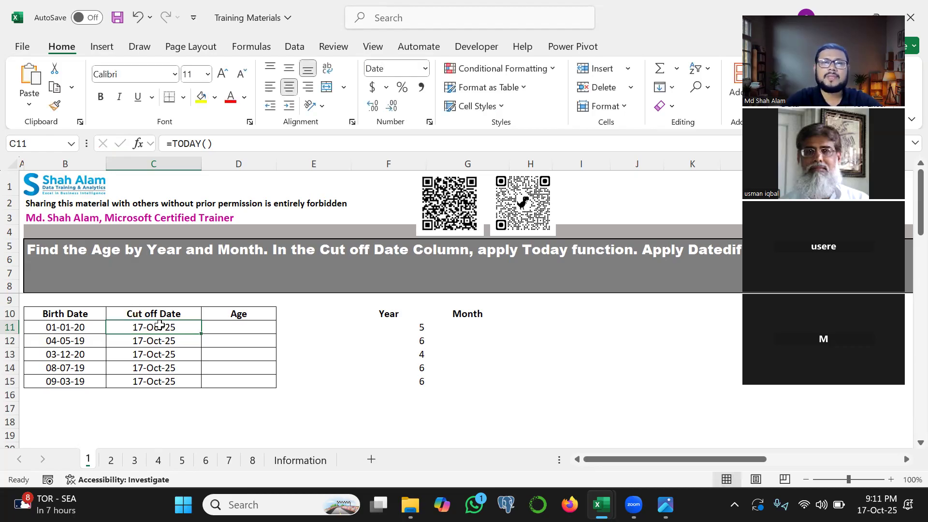
double_click(415, 327)
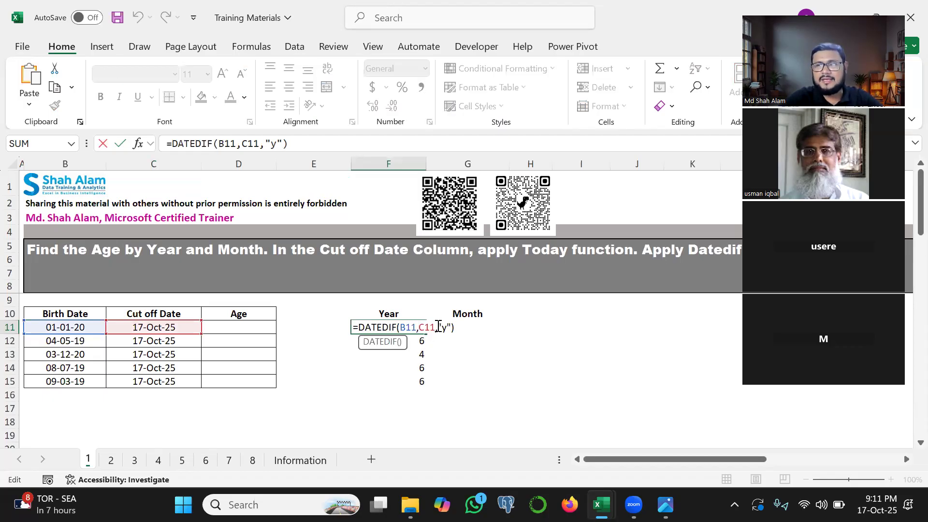
double_click(435, 328)
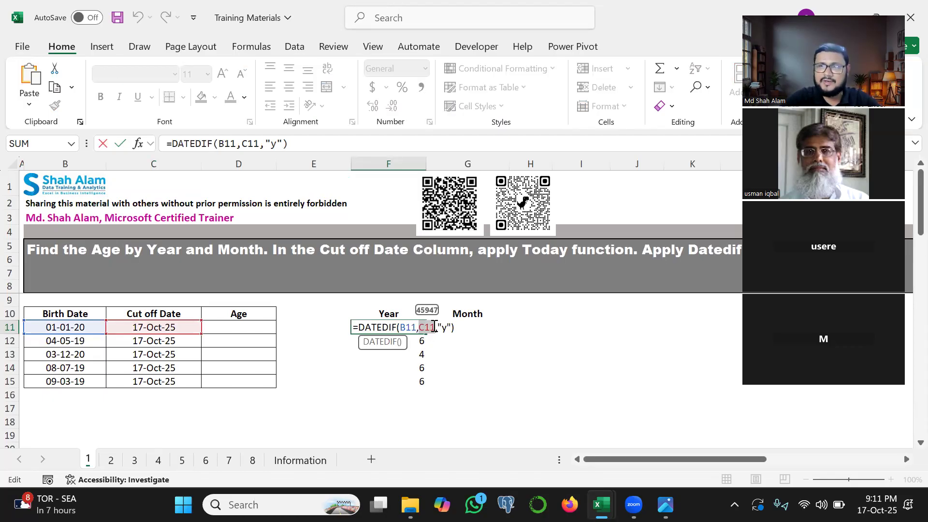
type("TODAY()")
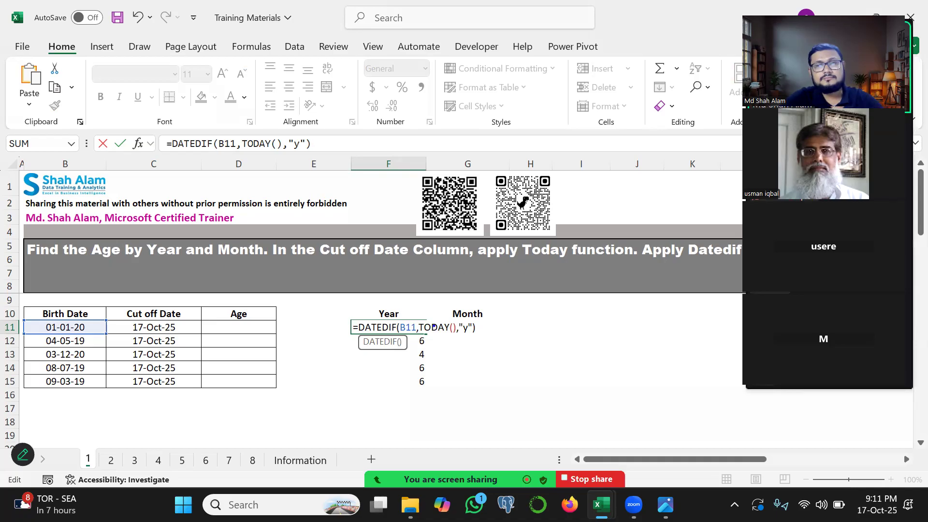
left_click_drag(421, 334, 444, 332)
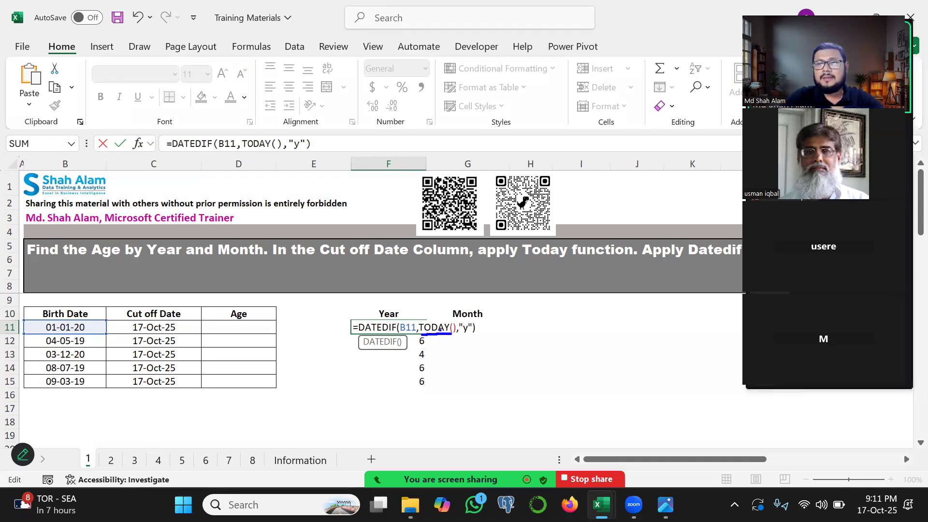
mouse_move(440, 333)
left_mouse_down()
mouse_move(433, 294)
mouse_move(299, 316)
left_mouse_up()
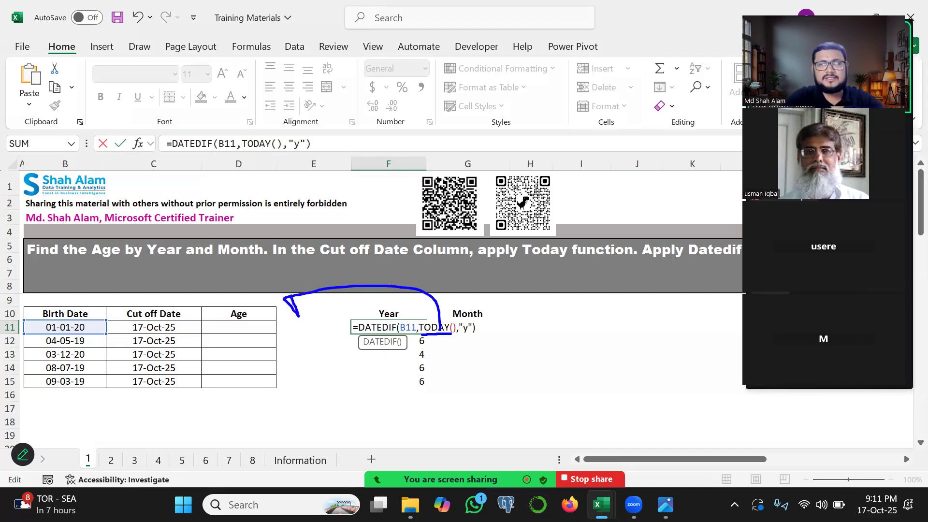
key("Return")
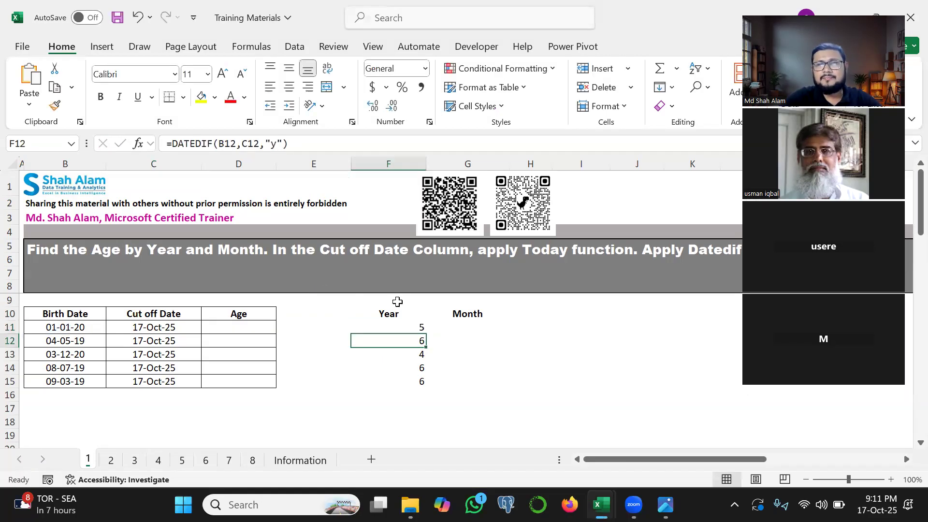
- Fill the revised DATEDIF formula from F11 down the Year column to F15, and select cell C11
left_click(414, 327)
double_click(426, 334)
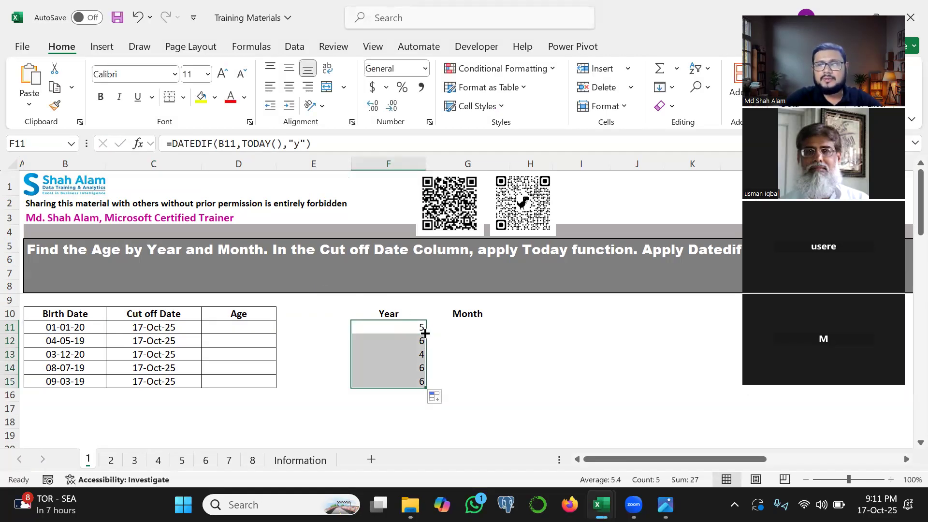
left_click(172, 328)
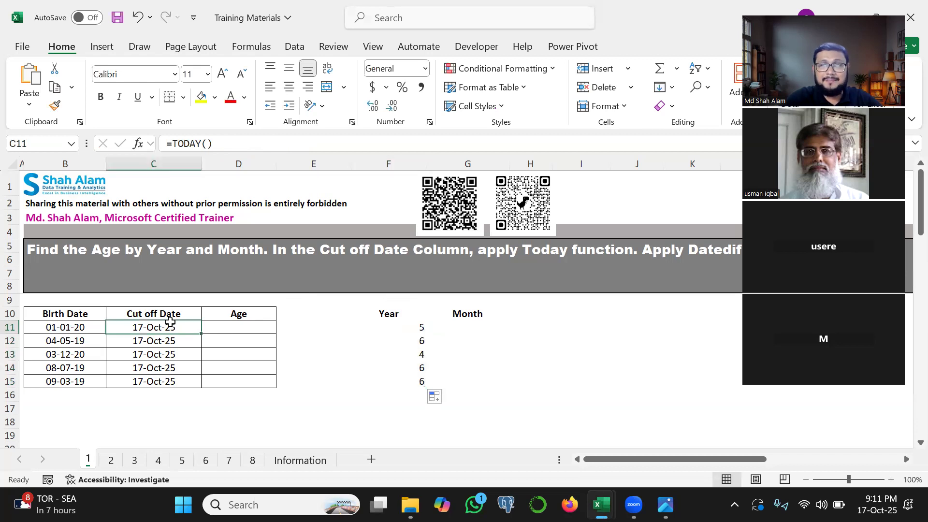
key("ctrl+shift+Down")
left_click(158, 328)
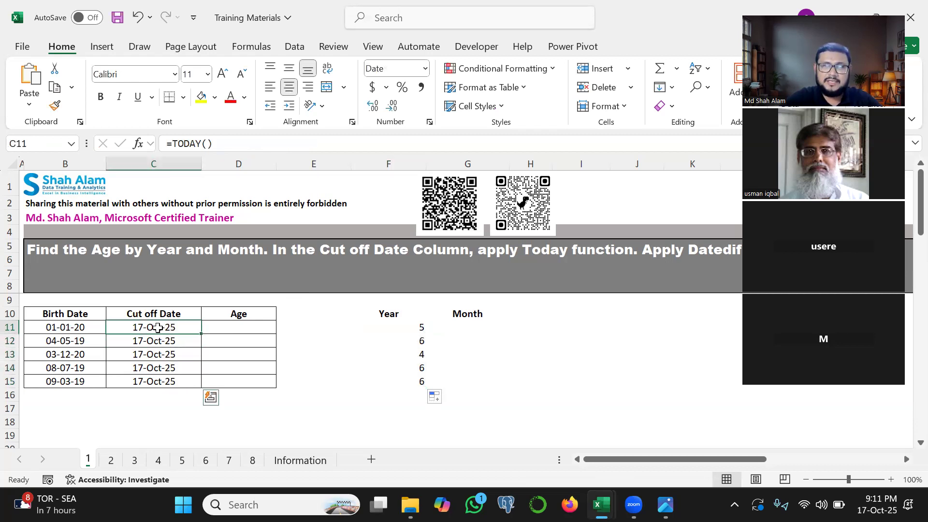
key("Delete")
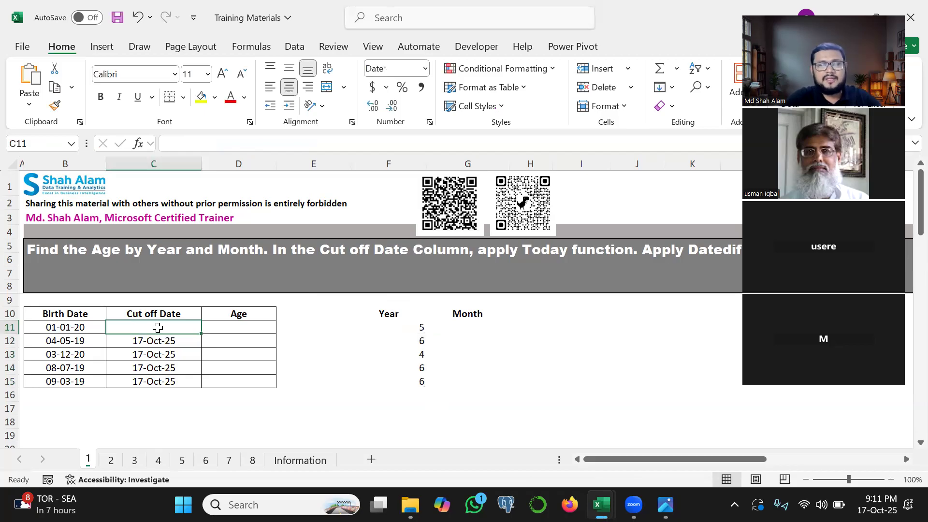
key("ctrl+z")
- Clear the contents of the Cut off Date cells from C11 to C15
left_click(155, 382)
left_click(167, 324)
key("ctrl+shift+Down")
key("Delete")
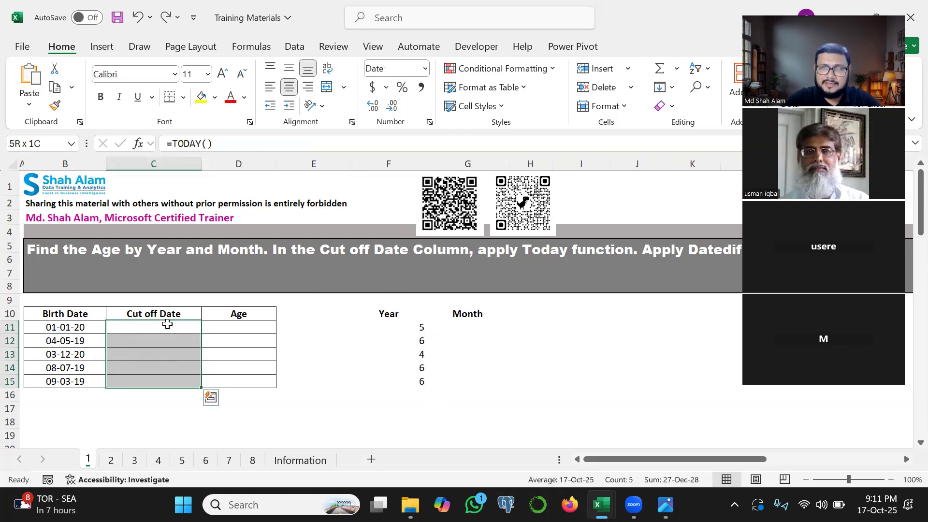
- Open the formula in F11 to examine its arguments, marking B11, TODAY() and "y" with freehand strokes, and close it
double_click(419, 327)
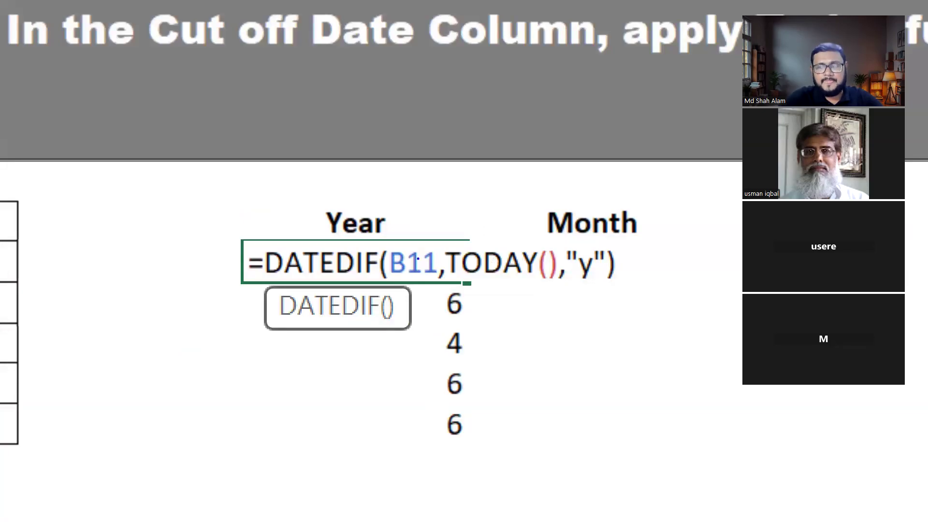
mouse_move(417, 252)
left_mouse_down()
mouse_move(286, 182)
mouse_move(291, 197)
left_mouse_up()
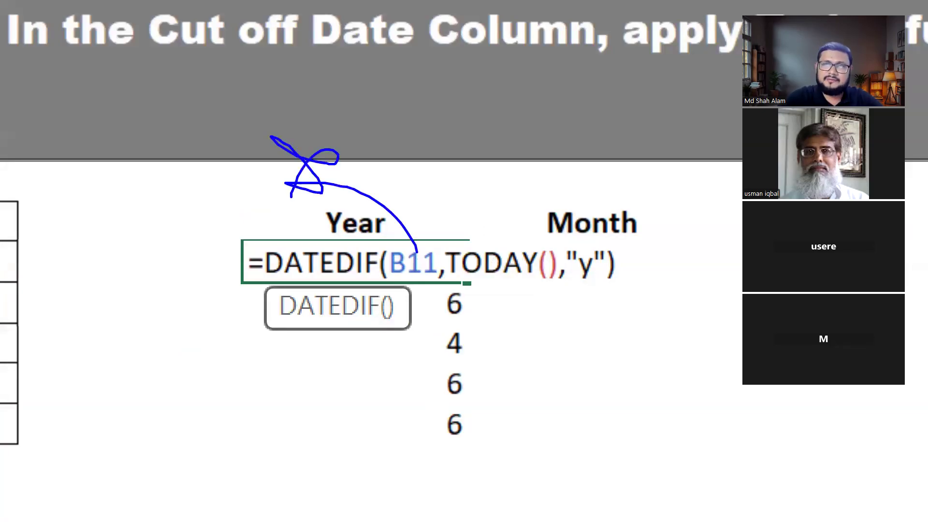
left_click_drag(476, 247, 498, 126)
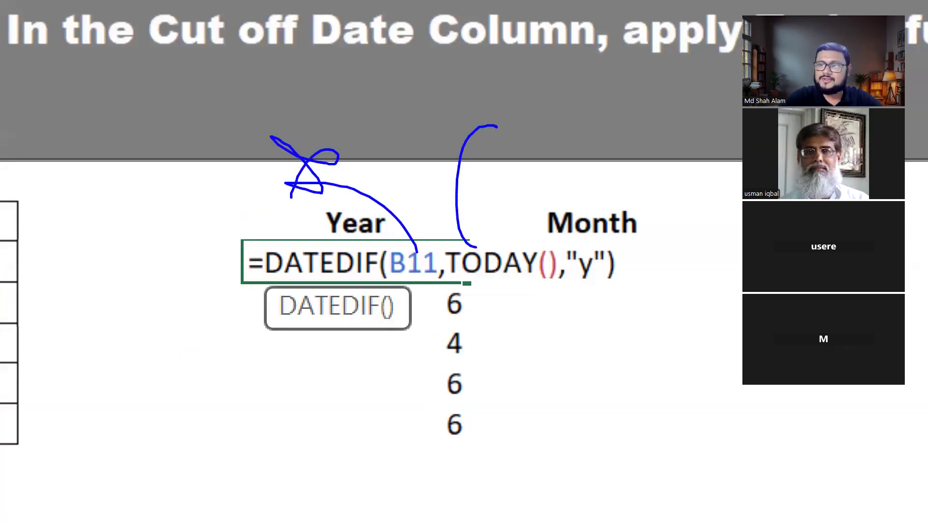
left_click_drag(584, 220, 616, 156)
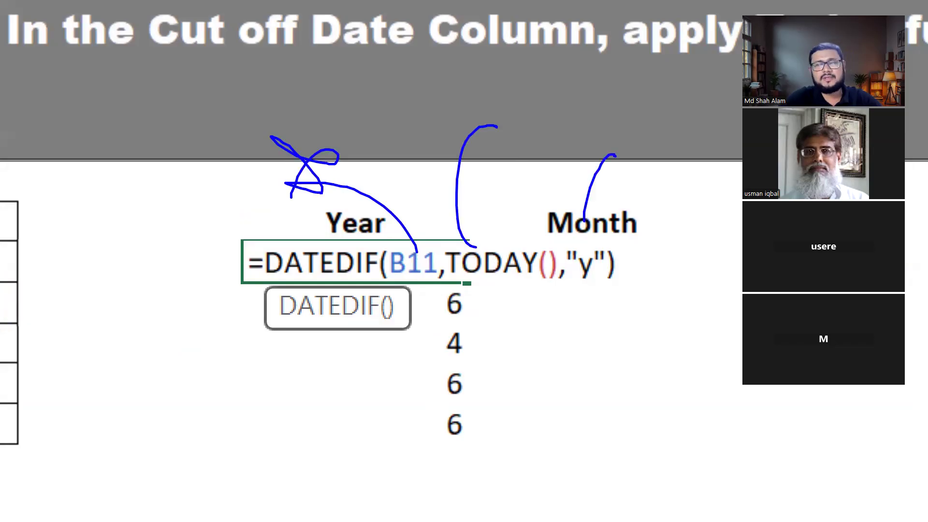
key("Escape")
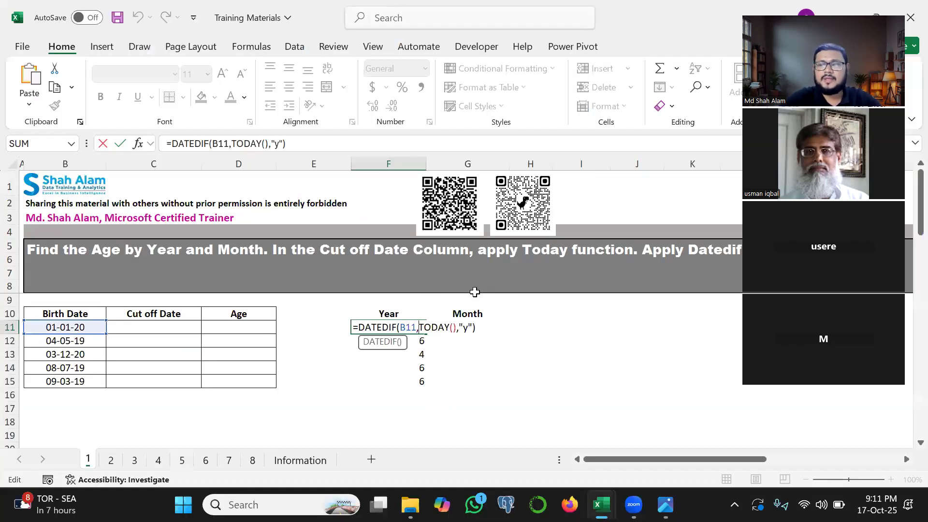
key("Return")
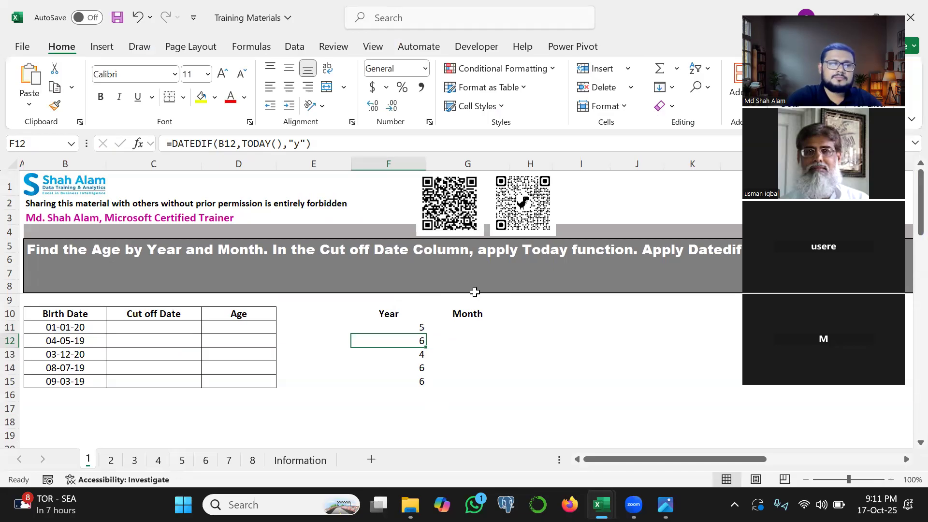
- Copy the DATEDIF formula text from F11 and enter it in G11 under Month with the same B11 reference
left_click(402, 329)
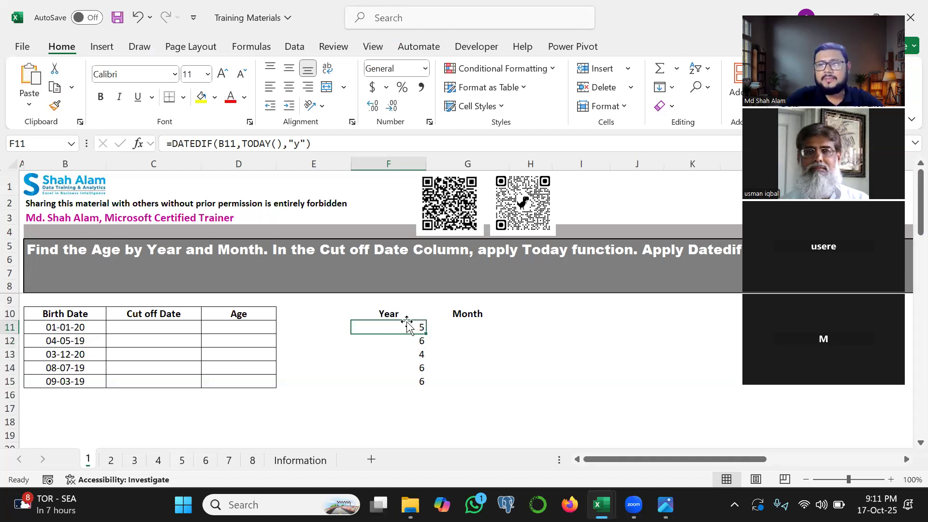
double_click(397, 329)
left_click(358, 328)
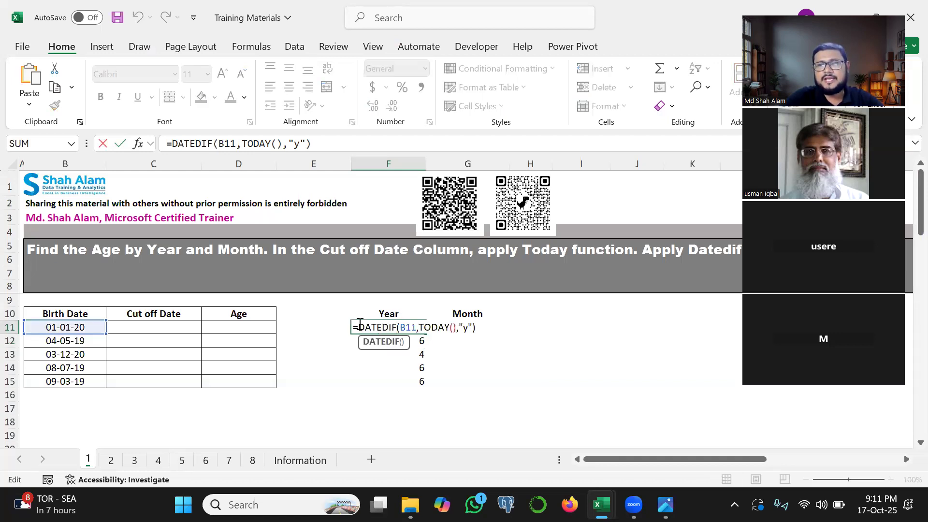
left_click(486, 329, "shift")
key("ctrl+c")
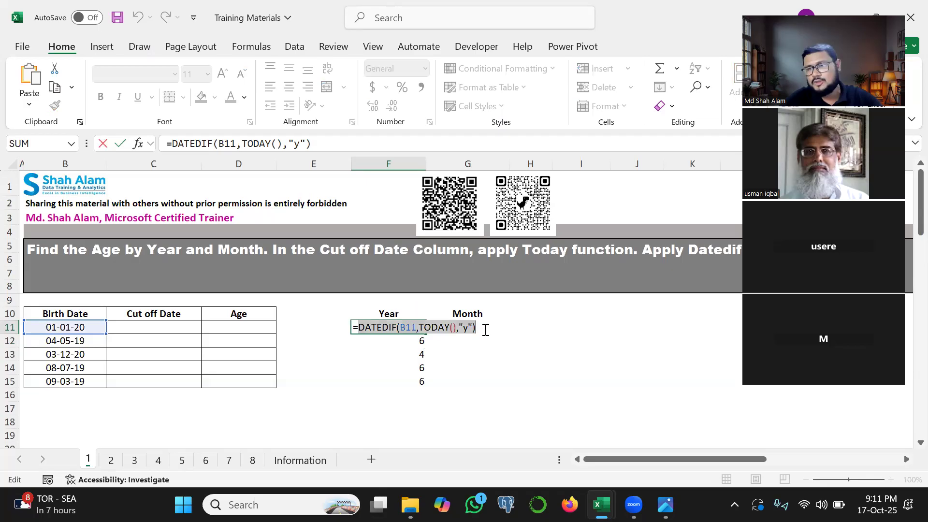
key("Escape")
left_click(464, 325)
type("=")
key("ctrl+v")
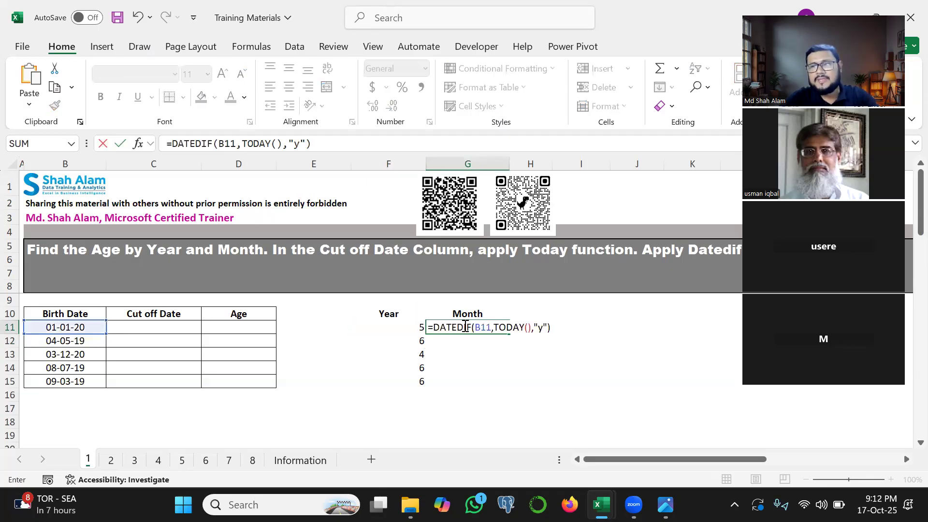
- Change the unit argument of the DATEDIF formula in G11 to "m"
left_click(543, 326)
key("BackSpace")
type("m")
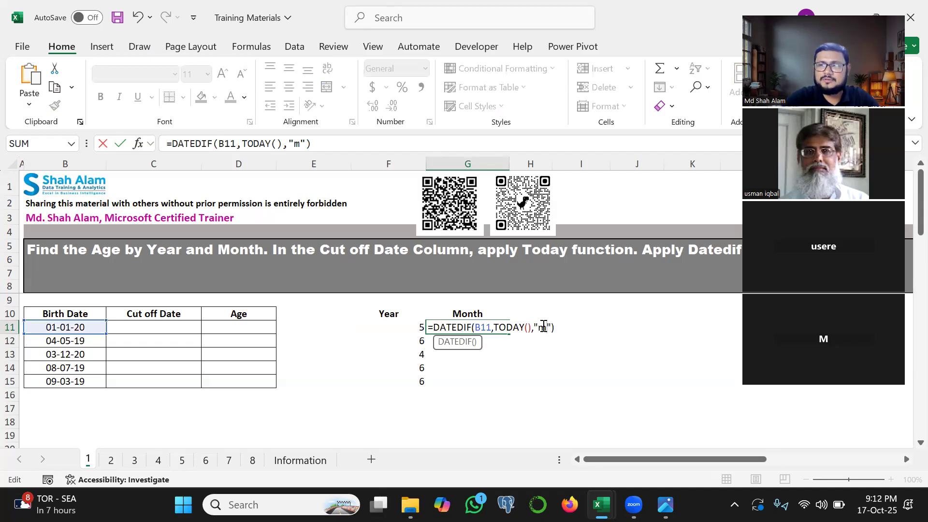
key("Return")
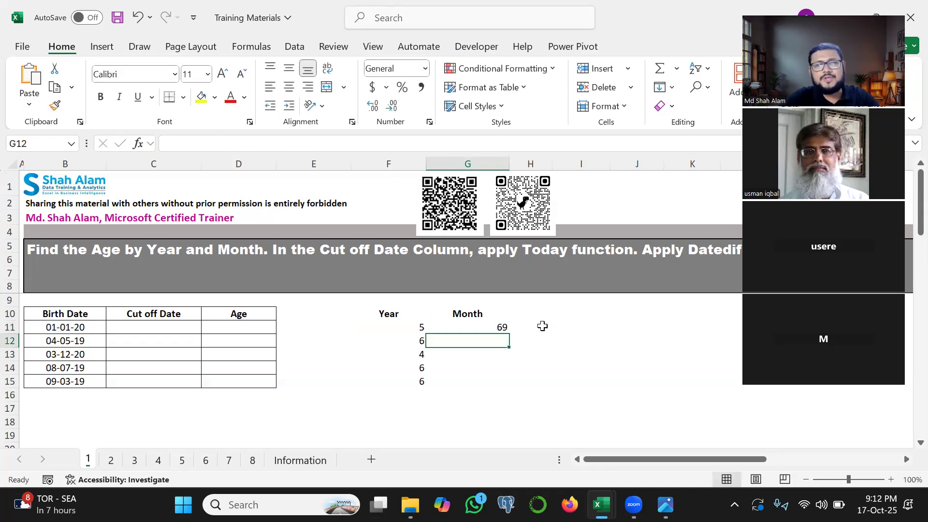
- Circle the month result in G11, mark the year result in F11, and examine the formula in G11
mouse_move(520, 318)
left_mouse_down()
mouse_move(497, 315)
mouse_move(489, 338)
mouse_move(511, 320)
left_mouse_up()
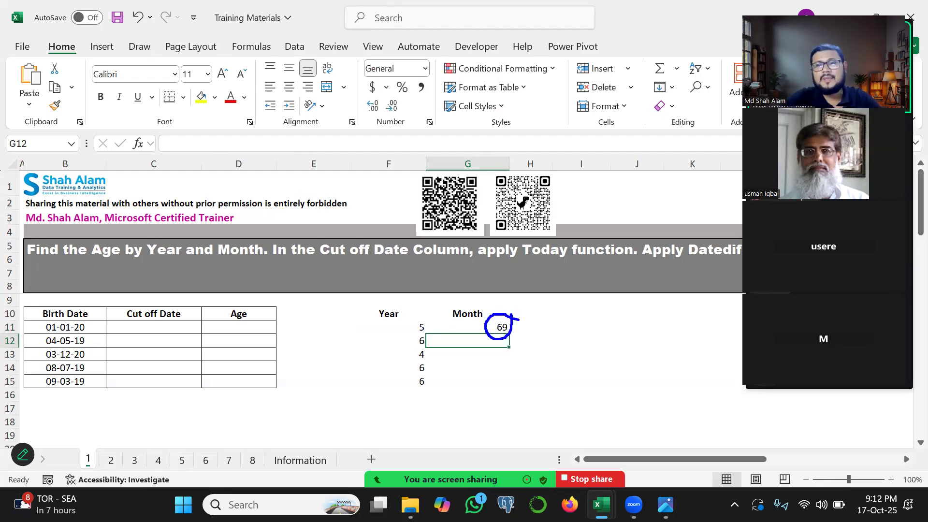
left_click_drag(407, 332, 445, 290)
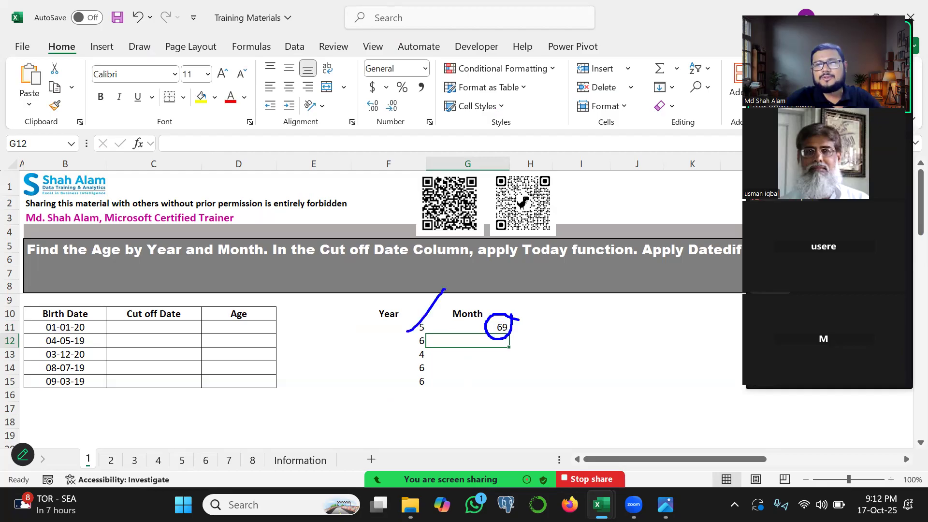
left_click(491, 323)
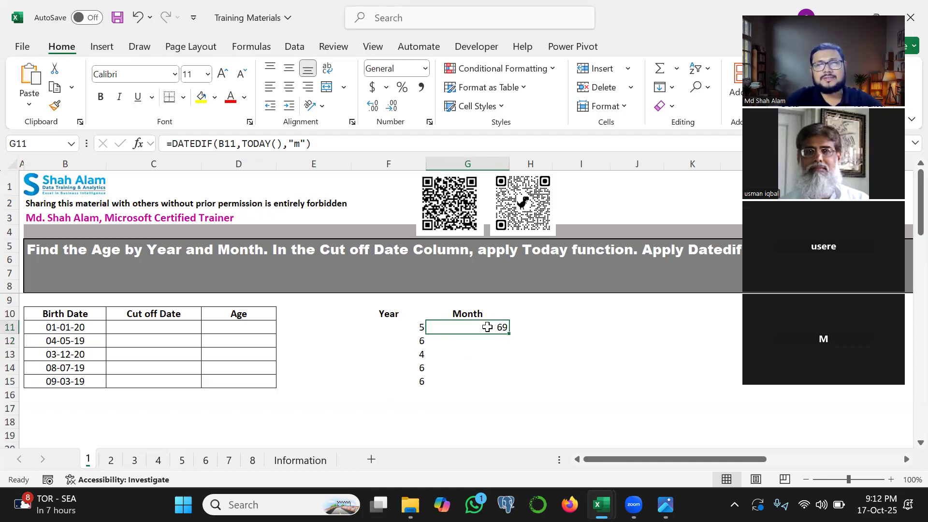
double_click(489, 328)
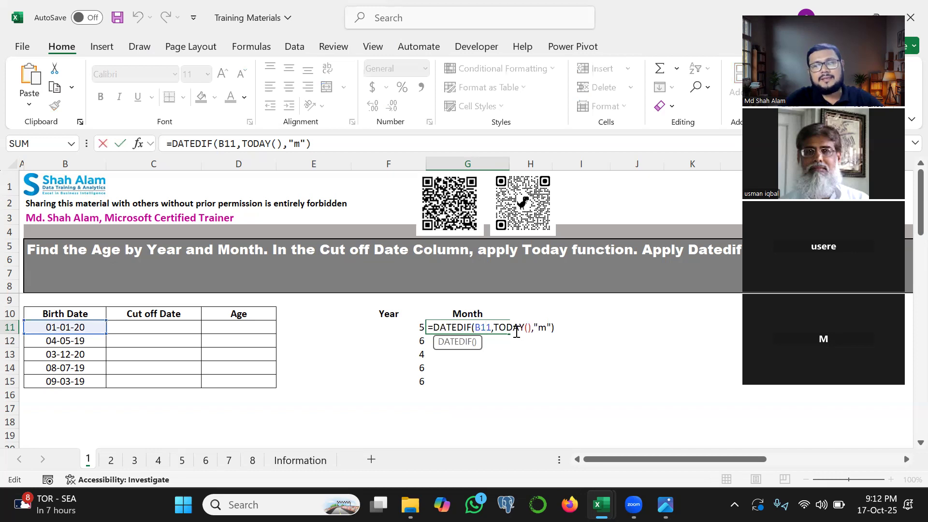
key("Escape")
- Draw freehand arrows upward from the row 11 Year and Month results, and clear them
mouse_move(420, 327)
left_mouse_down()
mouse_move(395, 269)
mouse_move(411, 245)
mouse_move(386, 289)
left_mouse_up()
mouse_move(494, 334)
left_mouse_down()
mouse_move(492, 216)
mouse_move(508, 231)
mouse_move(476, 253)
left_mouse_up()
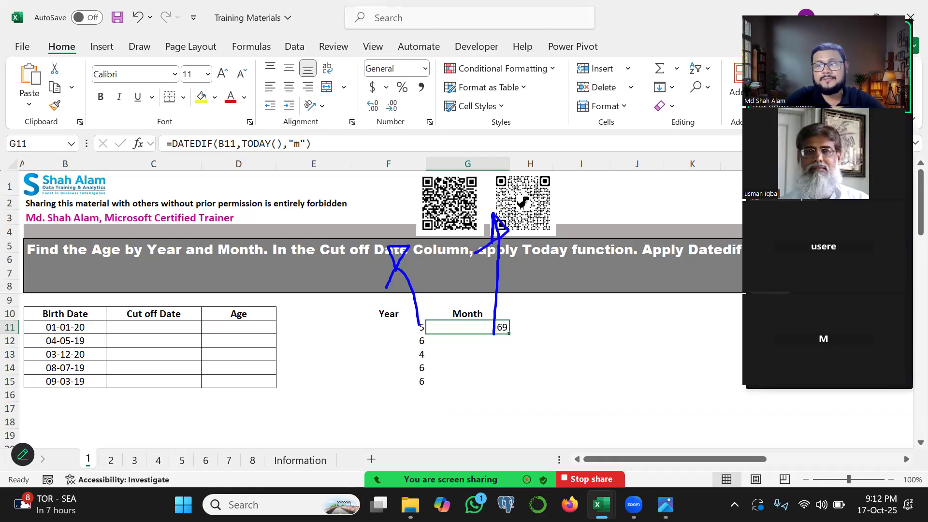
key("Escape")
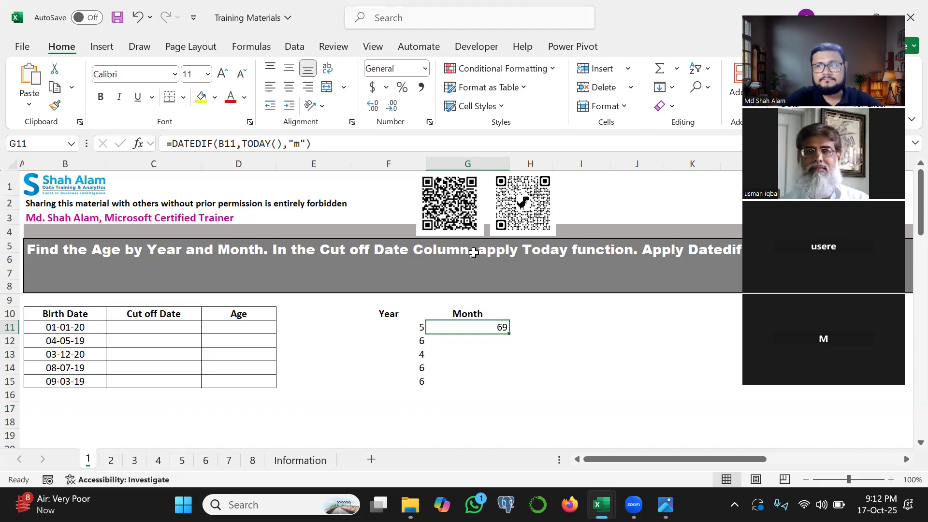
- Annotate the month result in G11 with freehand arrows and the handwritten numbers 60, 5 and 9, and clear the drawing
key("ctrl+2")
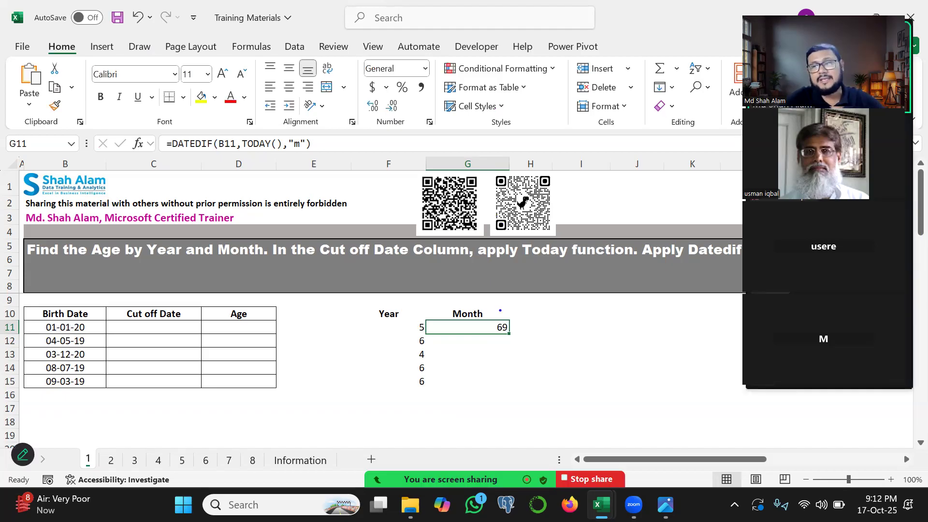
mouse_move(496, 327)
left_mouse_down()
mouse_move(499, 269)
mouse_move(490, 308)
left_mouse_up()
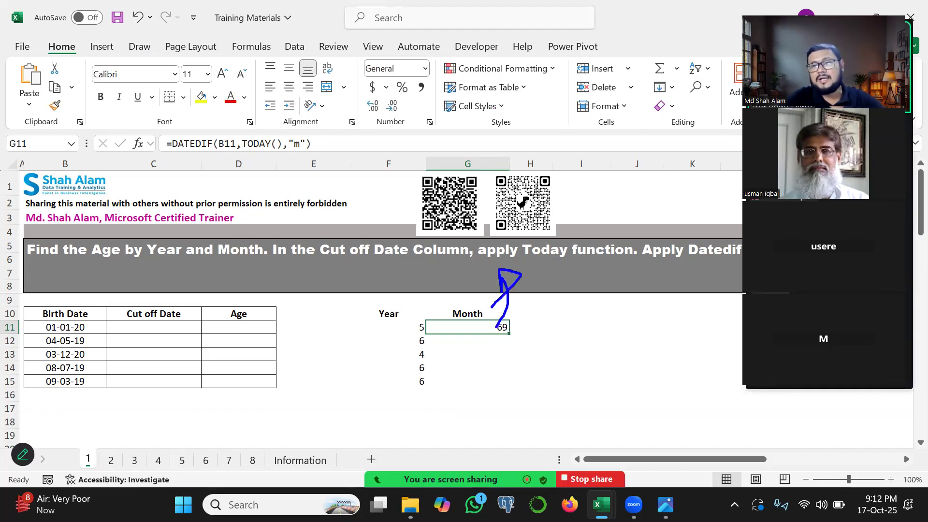
mouse_move(553, 253)
left_mouse_down()
mouse_move(534, 255)
mouse_move(532, 285)
mouse_move(546, 282)
mouse_move(560, 264)
mouse_move(595, 191)
mouse_move(634, 199)
mouse_move(636, 213)
left_mouse_up()
mouse_move(602, 187)
left_mouse_down()
mouse_move(595, 186)
mouse_move(637, 145)
left_mouse_up()
mouse_move(498, 331)
left_mouse_down()
mouse_move(576, 312)
mouse_move(579, 296)
mouse_move(582, 358)
left_mouse_up()
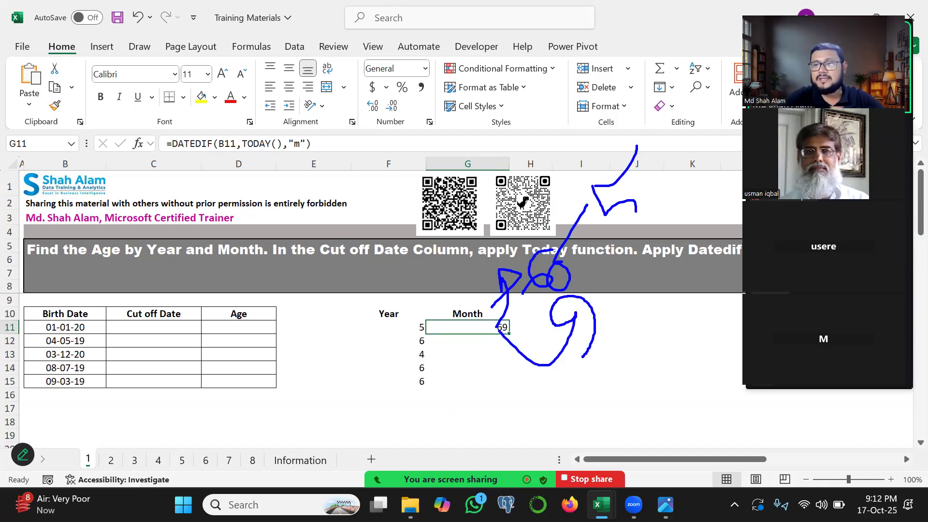
key("Escape")
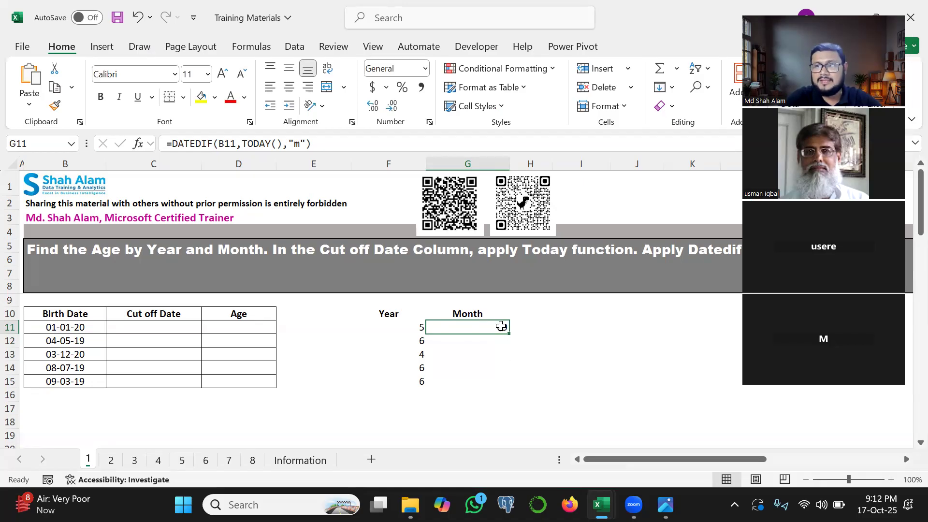
- Change the unit in G11's DATEDIF formula to "ym" and fill it down the Month column to G15
double_click(501, 326)
type("y")
key("Return")
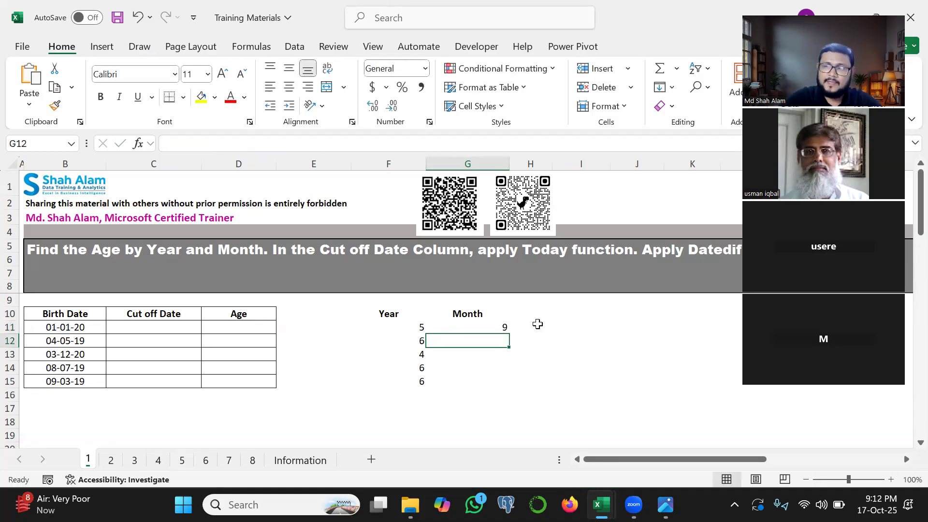
left_click(491, 325)
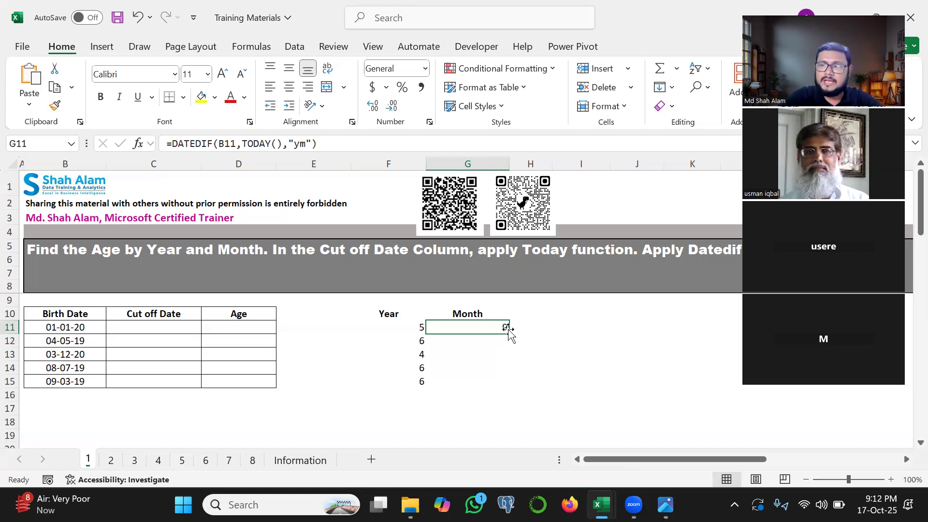
double_click(508, 333)
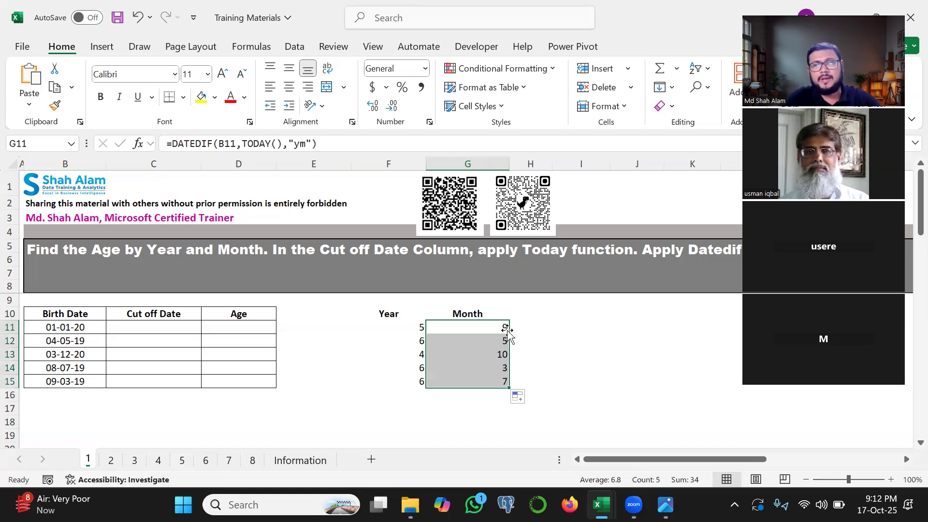
- Tick the row 11 Year and Month results with freehand strokes, and select F11 to check its formula
left_click_drag(392, 327, 433, 285)
left_click_drag(492, 319, 542, 294)
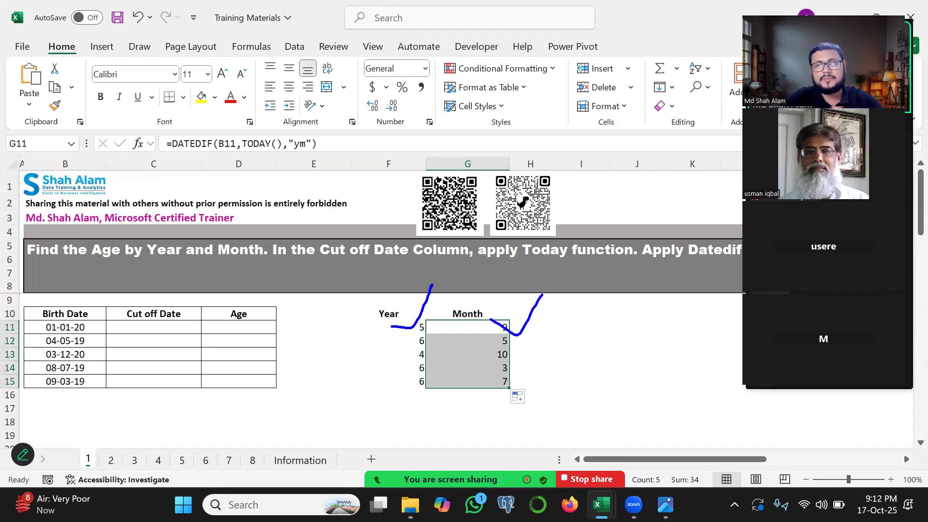
left_click(399, 327)
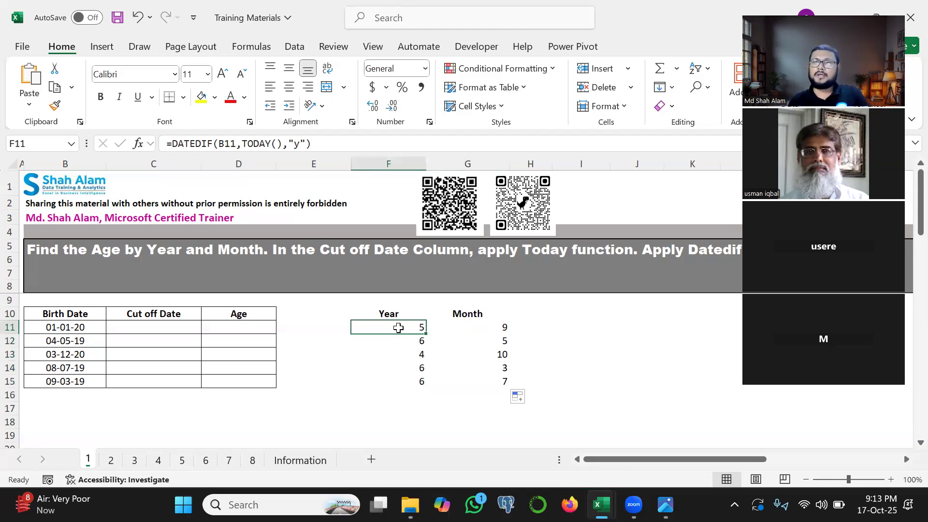
- Start the Age formula in D11 with the year result and its unit letter, =F11&"Y"
left_click(254, 331)
type("=")
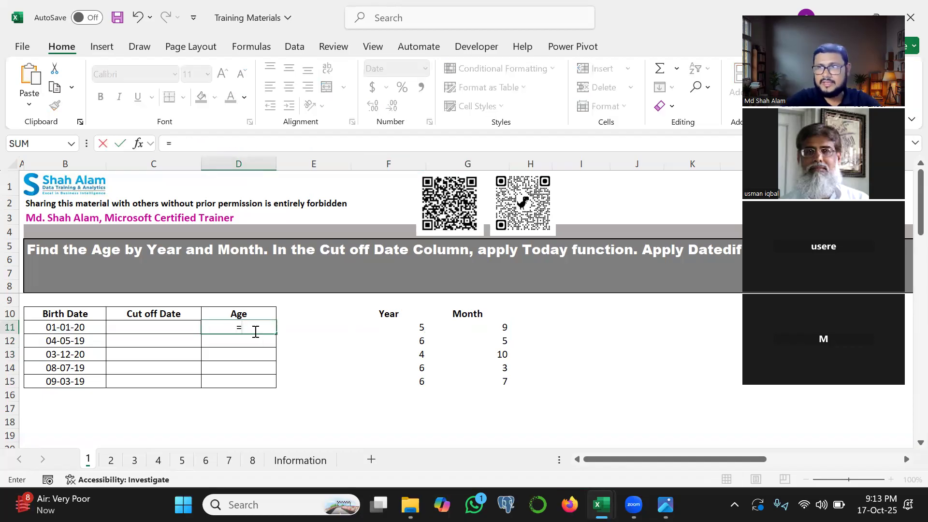
left_click(399, 325)
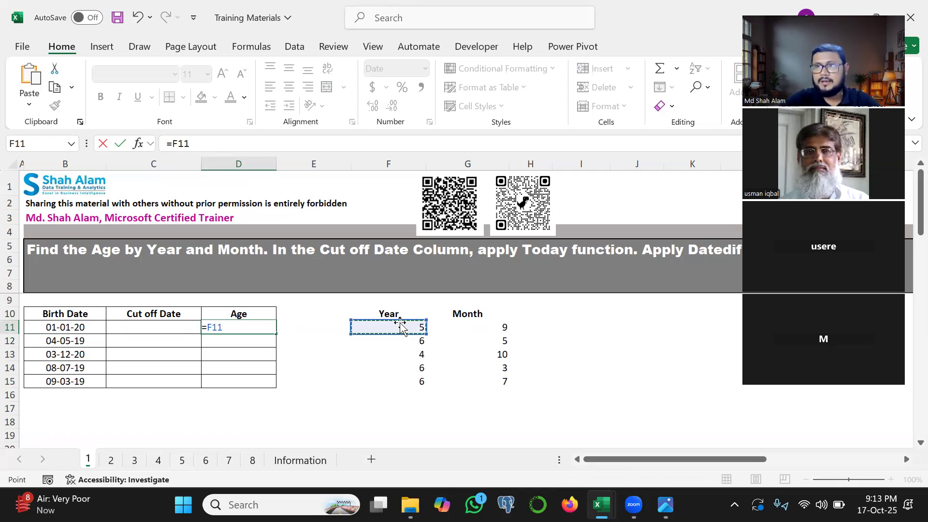
type("&")
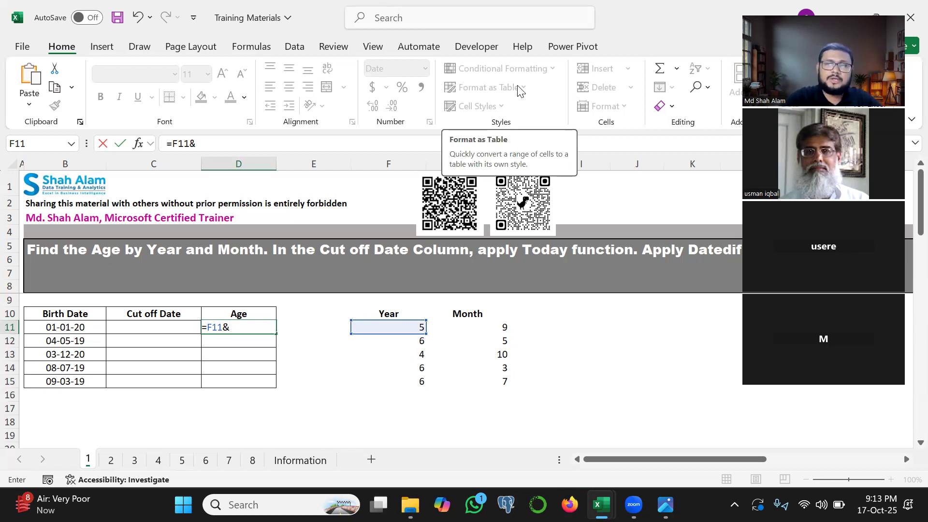
type("\"Y\"")
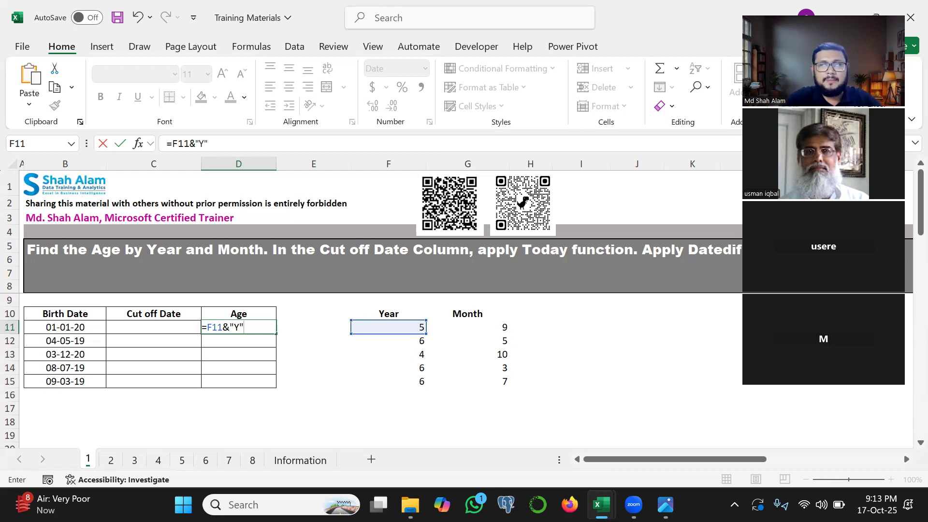
- Draw freehand strokes upward from the parts of the unfinished D11 formula, and clear them
mouse_move(237, 320)
left_mouse_down()
mouse_move(212, 208)
mouse_move(234, 197)
mouse_move(209, 237)
left_mouse_up()
key("Escape")
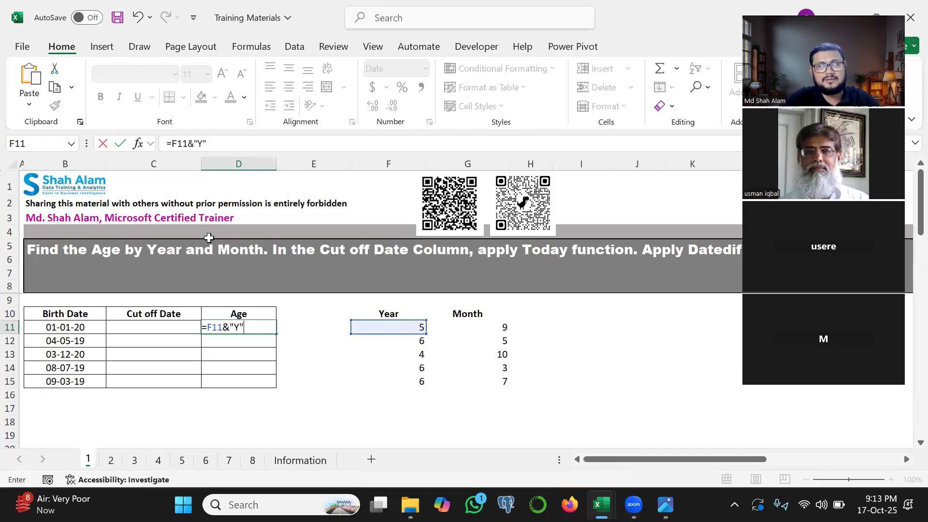
left_click_drag(216, 330, 194, 242)
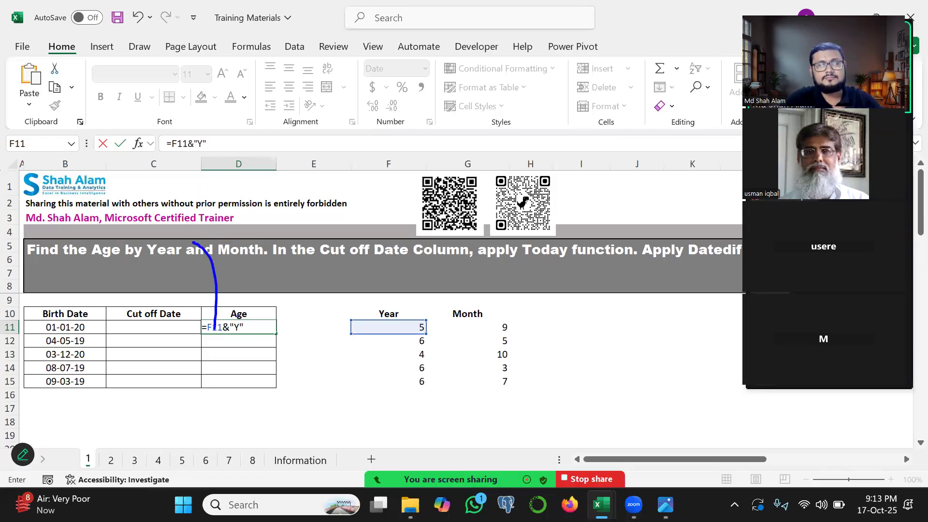
key("Escape")
- Append & to the D11 formula, draw freehand arrows from its F11 and "Y" parts, and circle the month result in G11
type("&")
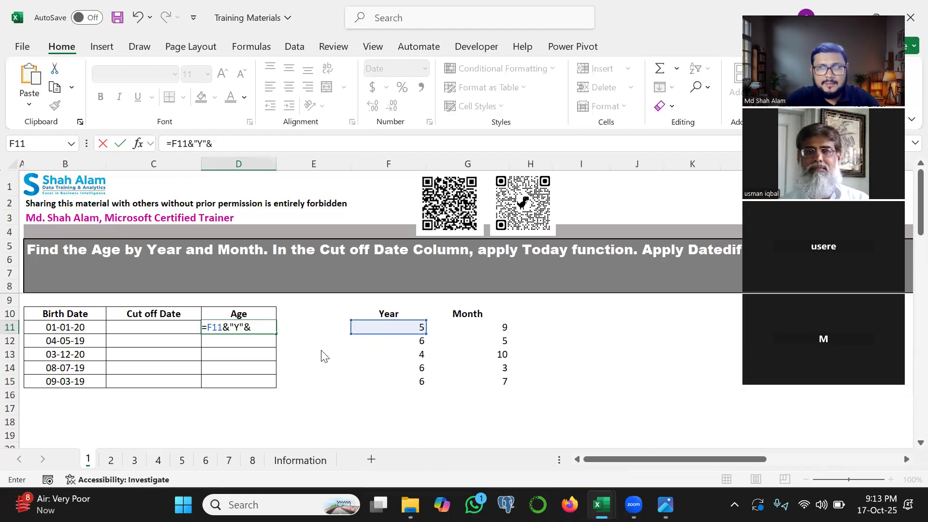
key("ctrl+2")
mouse_move(213, 320)
left_mouse_down()
mouse_move(193, 256)
mouse_move(212, 239)
mouse_move(189, 274)
left_mouse_up()
mouse_move(233, 325)
left_mouse_down()
mouse_move(241, 250)
mouse_move(261, 210)
mouse_move(248, 222)
left_mouse_up()
left_click_drag(238, 318, 281, 303)
mouse_move(507, 324)
left_mouse_down()
mouse_move(495, 317)
mouse_move(492, 333)
mouse_move(503, 314)
left_mouse_up()
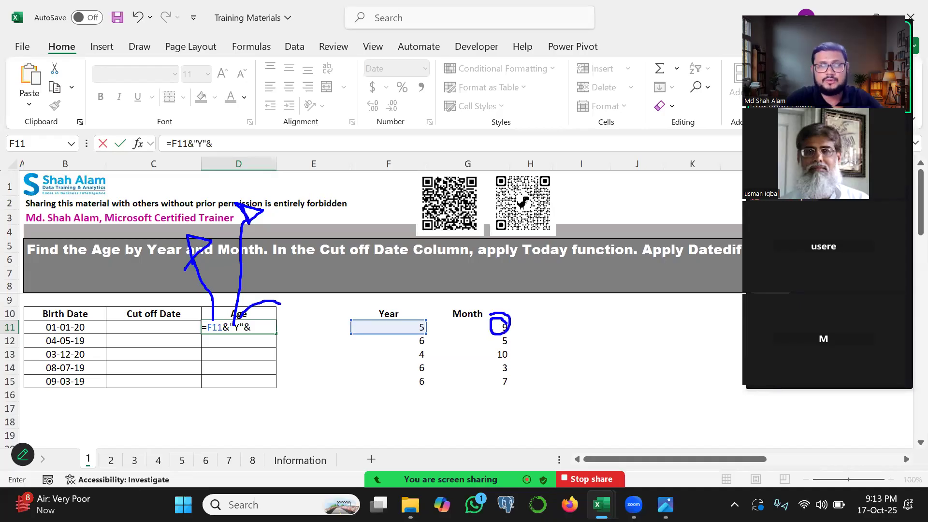
- Complete the D11 formula with the month result and its unit letter as =F11&"Y"&G11&"M"
left_click(493, 326)
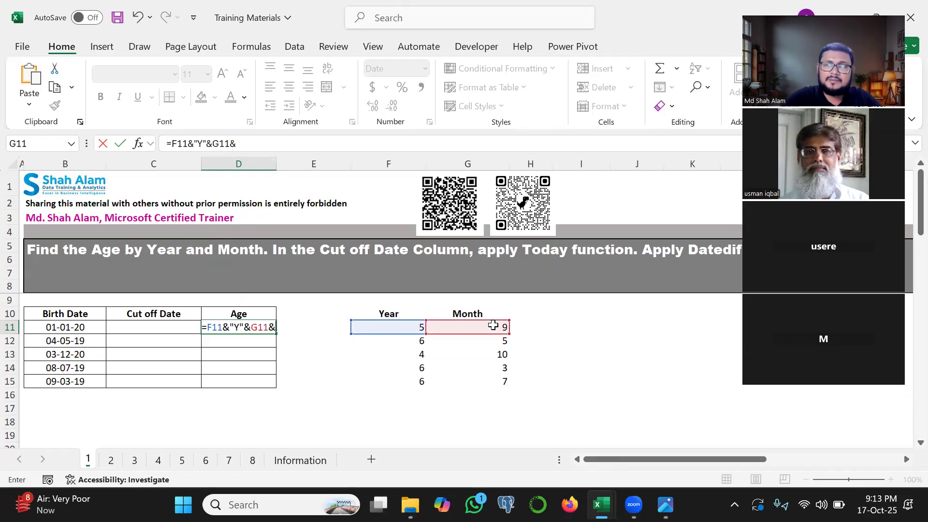
type("\"M")
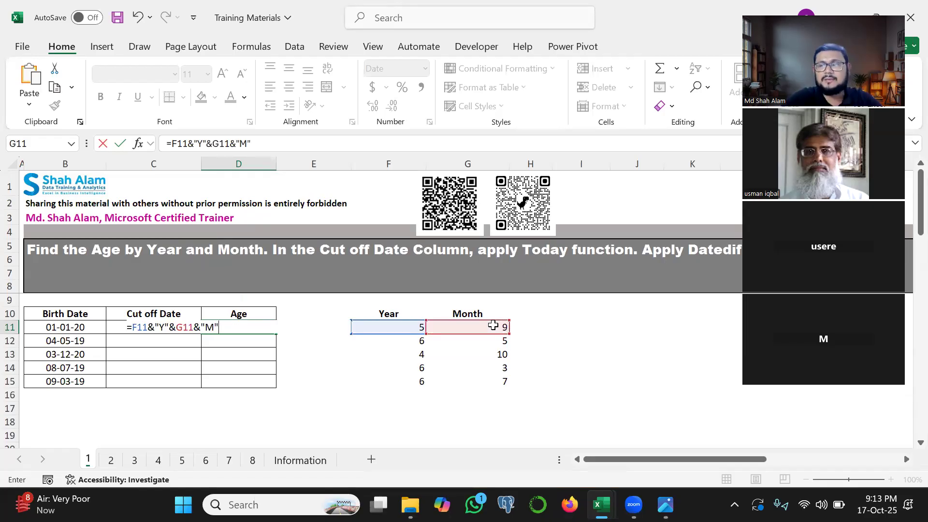
type("\"")
key("Return")
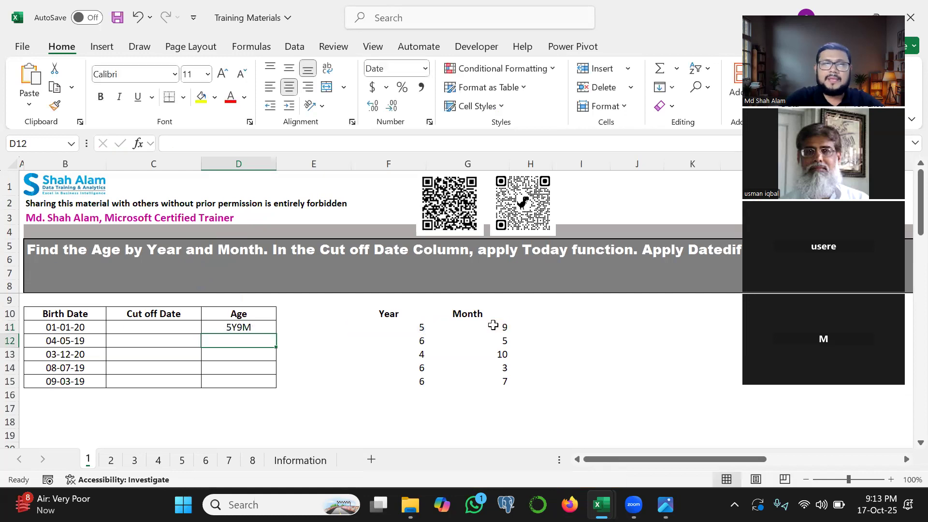
- Select the combined age in D11, mark its text with freehand strokes, and clear them
left_click(257, 326)
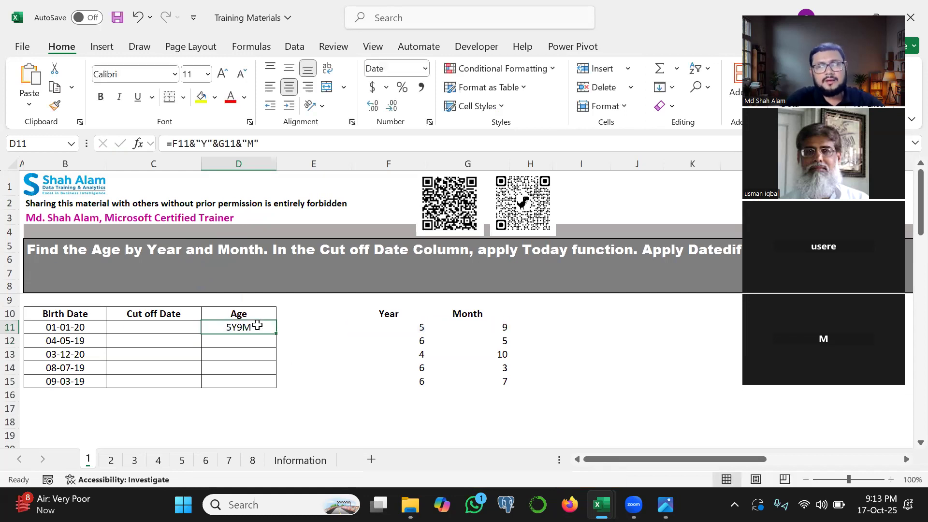
left_click_drag(230, 333, 256, 330)
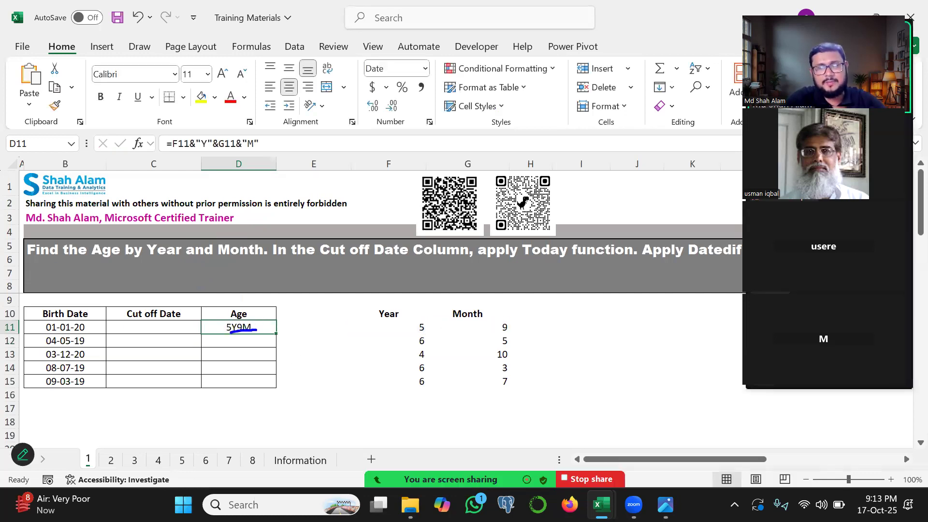
left_click_drag(245, 311, 232, 347)
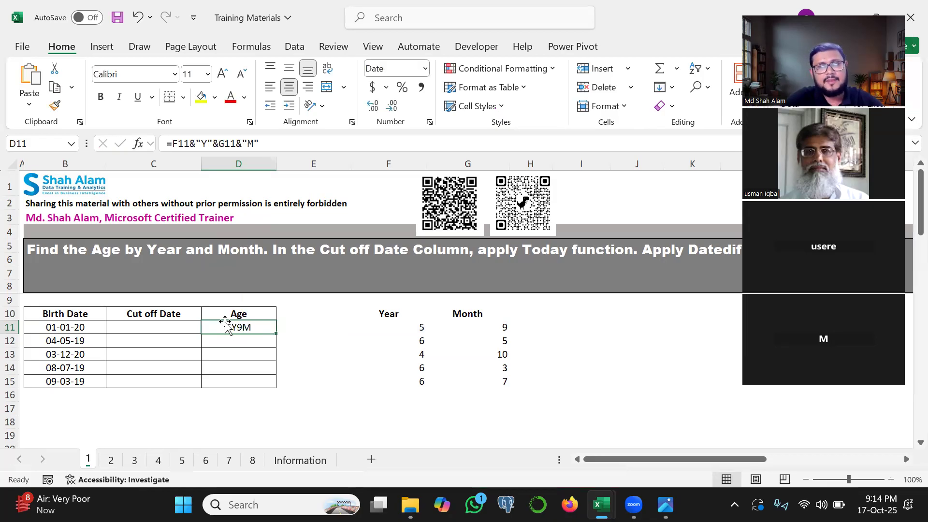
- Add a space after the Y inside the quotes in D11, making the formula =F11&"Y "&G11&"M"
left_click_drag(226, 324, 173, 329)
double_click(172, 329)
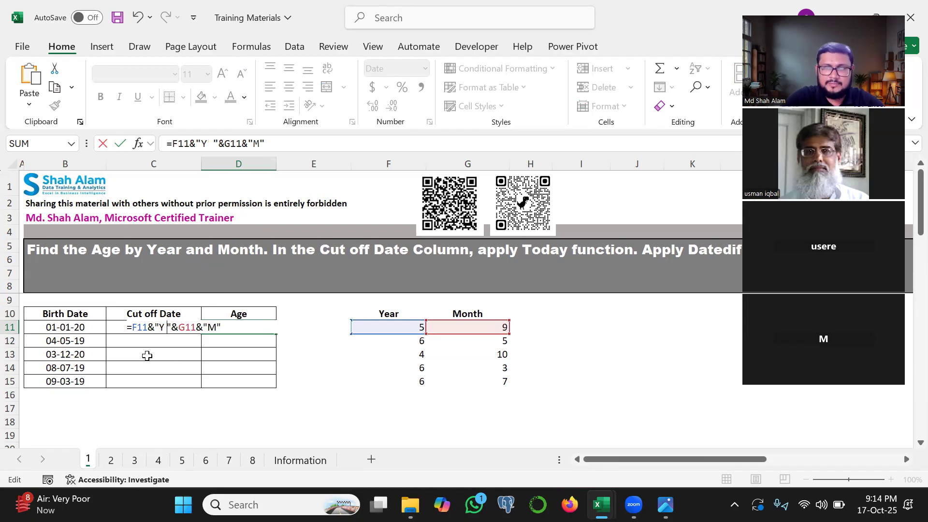
key("BackSpace")
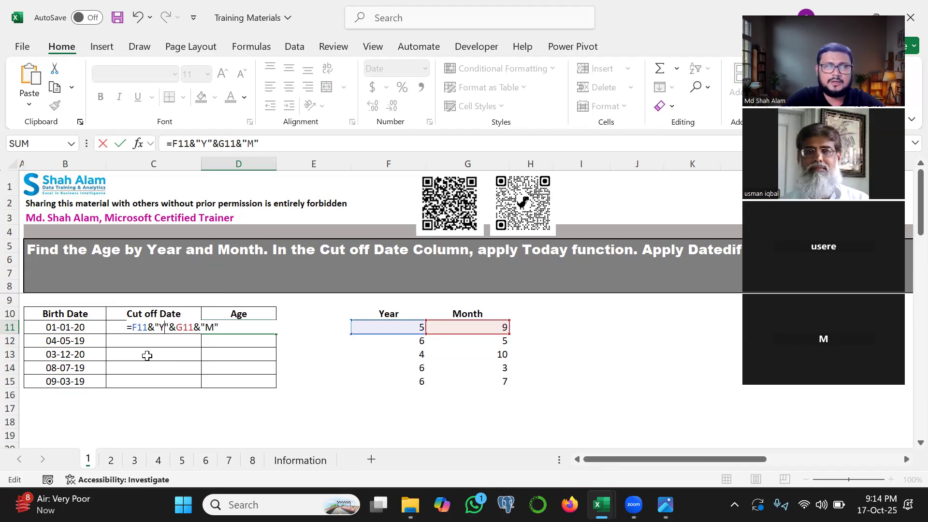
left_click(168, 325)
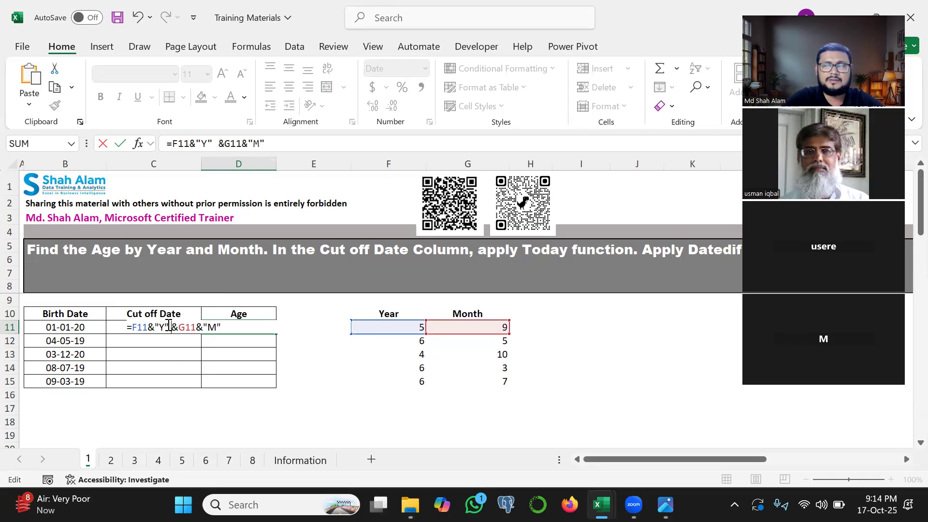
key("BackSpace")
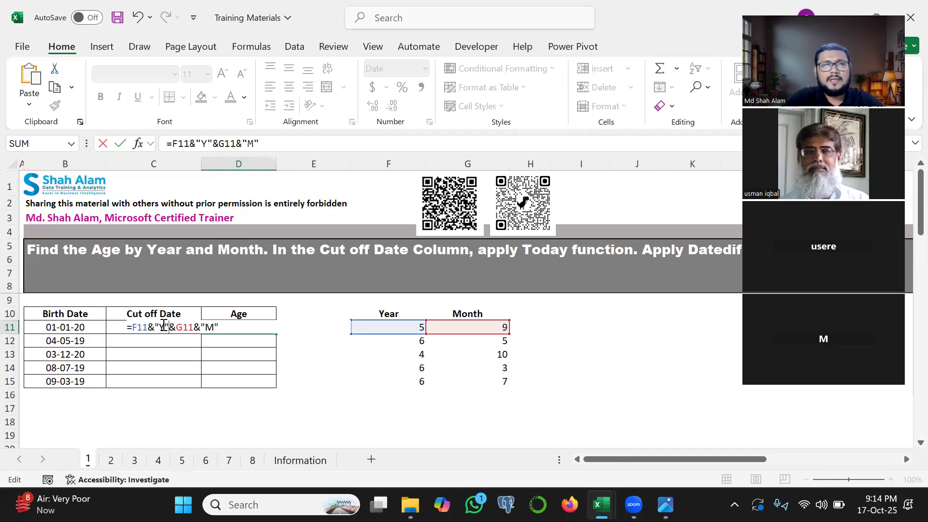
left_click(163, 326)
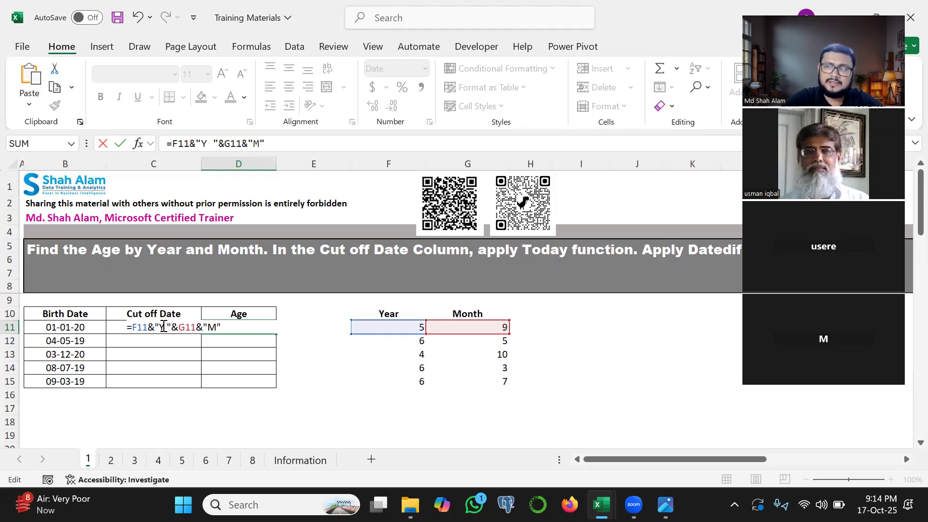
key("Return")
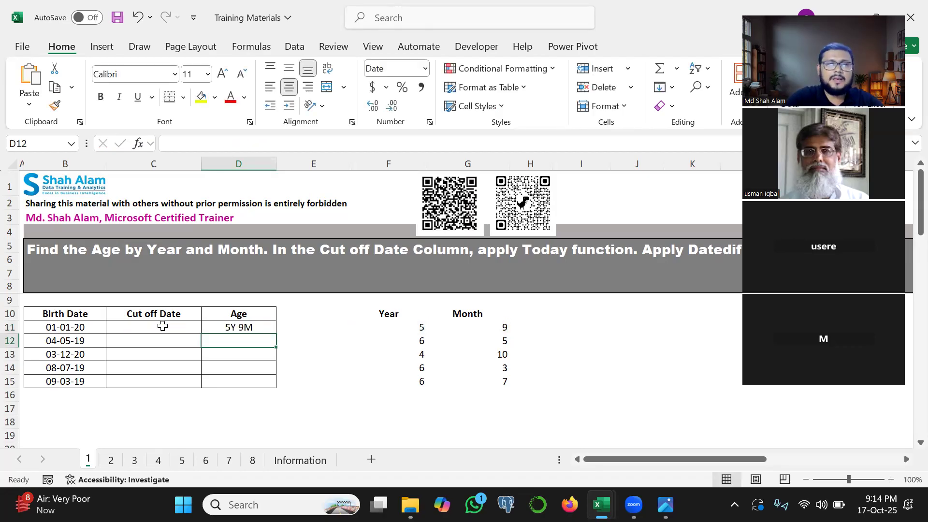
- Open the D11 formula, annotate its F11 and G11 references with freehand arrows, clear the drawing, and leave the cell
left_click(233, 327)
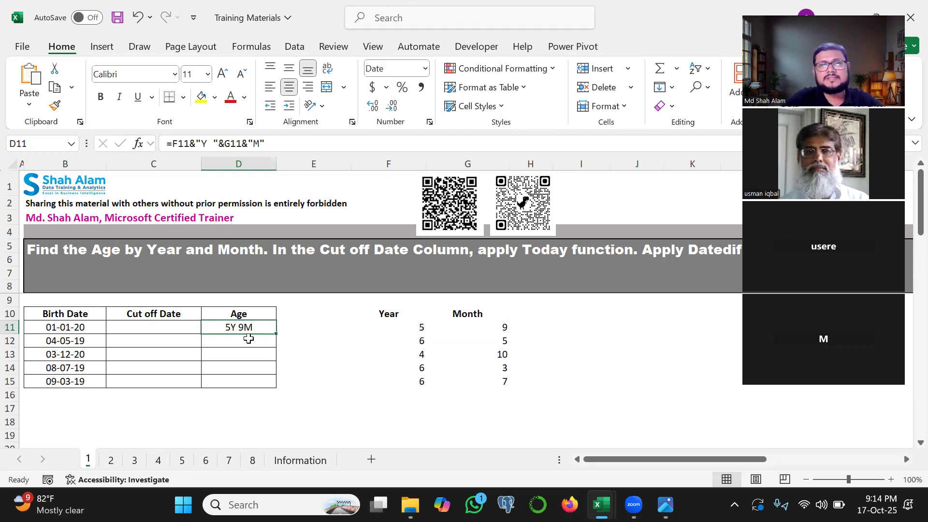
double_click(240, 327)
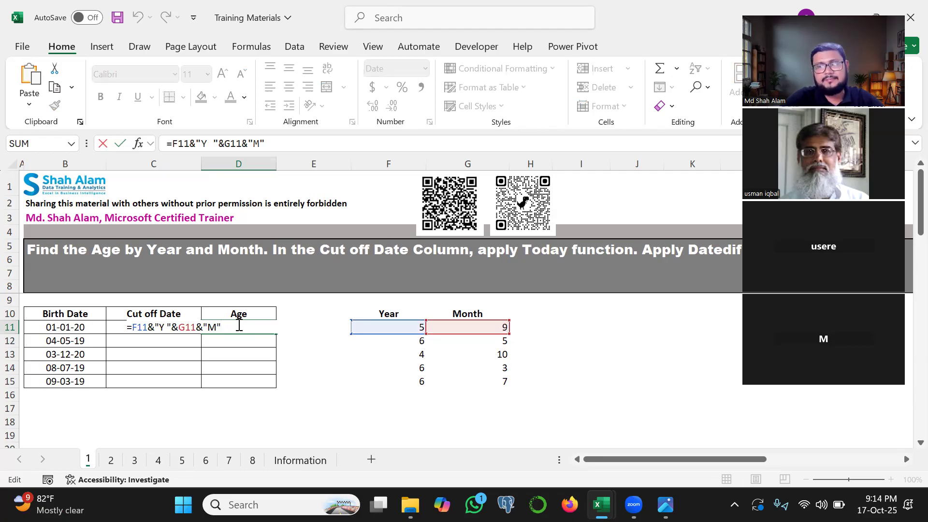
mouse_move(221, 318)
left_mouse_down()
mouse_move(186, 305)
mouse_move(121, 319)
mouse_move(193, 358)
mouse_move(200, 304)
left_mouse_up()
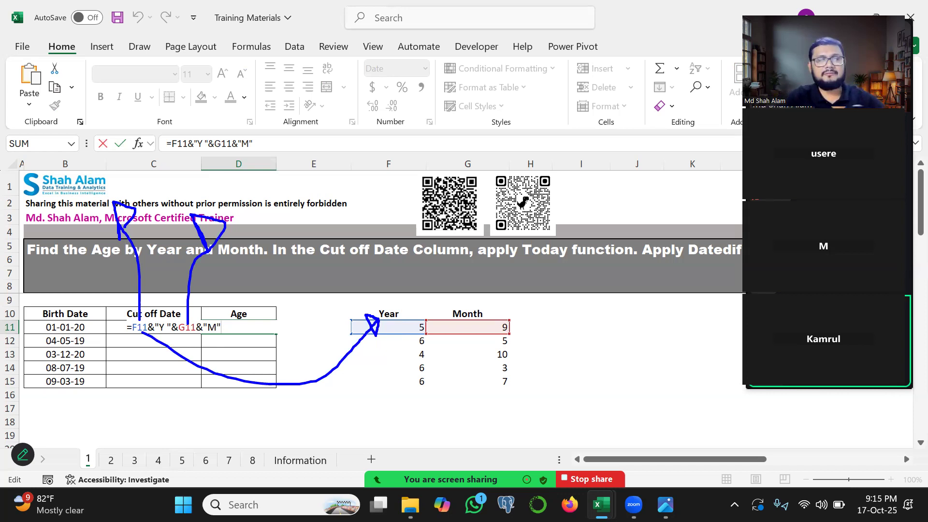
key("Escape")
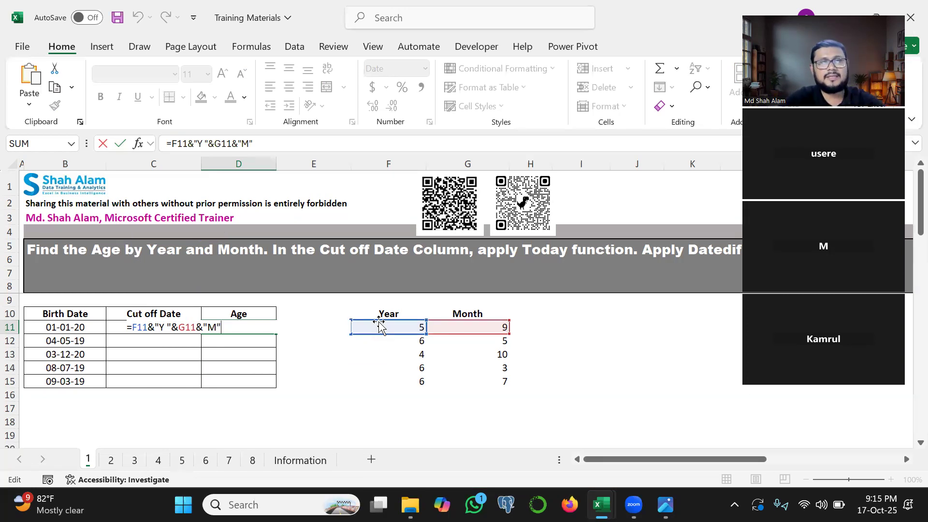
left_click(215, 342)
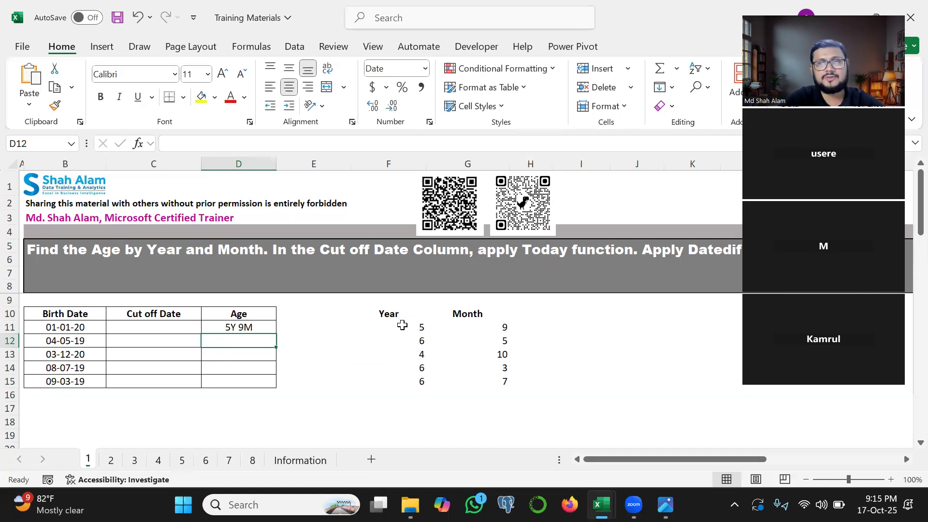
- Copy the expression DATEDIF(B11,TODAY(),"y") from F11 without its equals sign
double_click(402, 325)
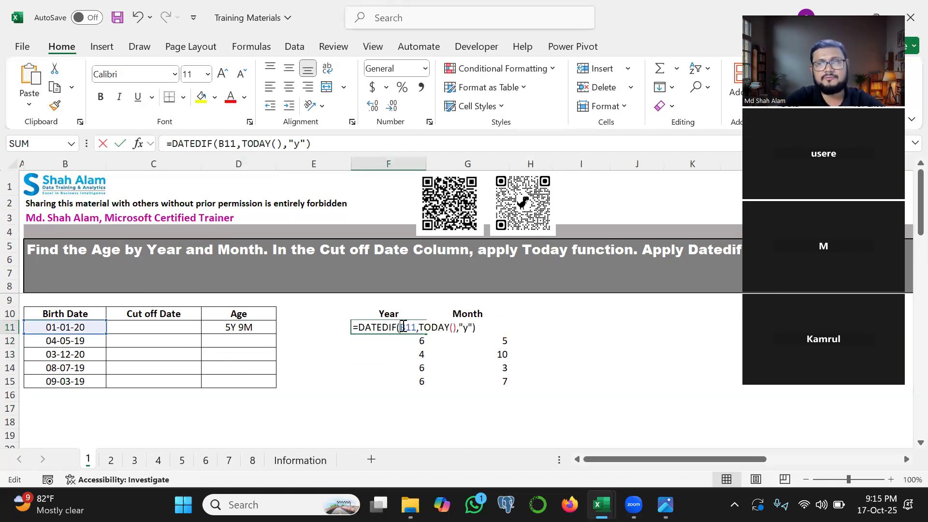
left_click(360, 326)
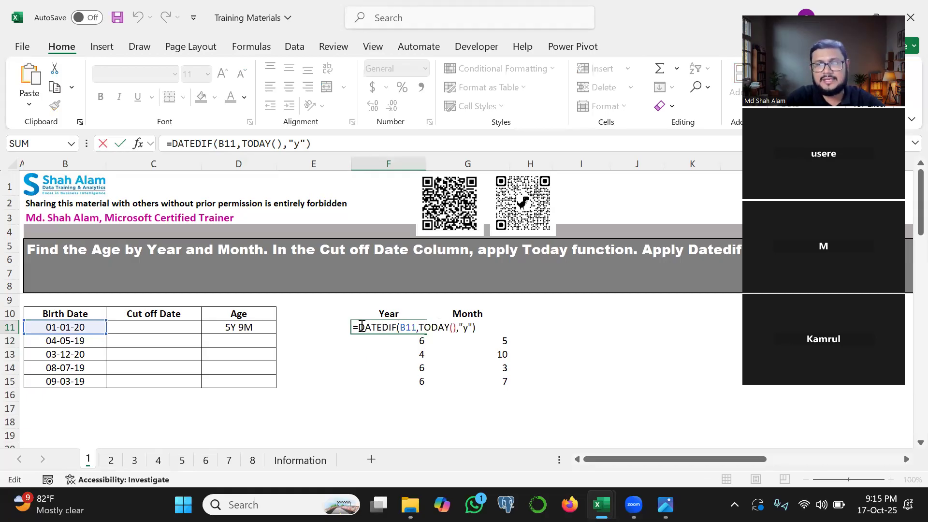
left_click(481, 327, "shift")
key("ctrl+c")
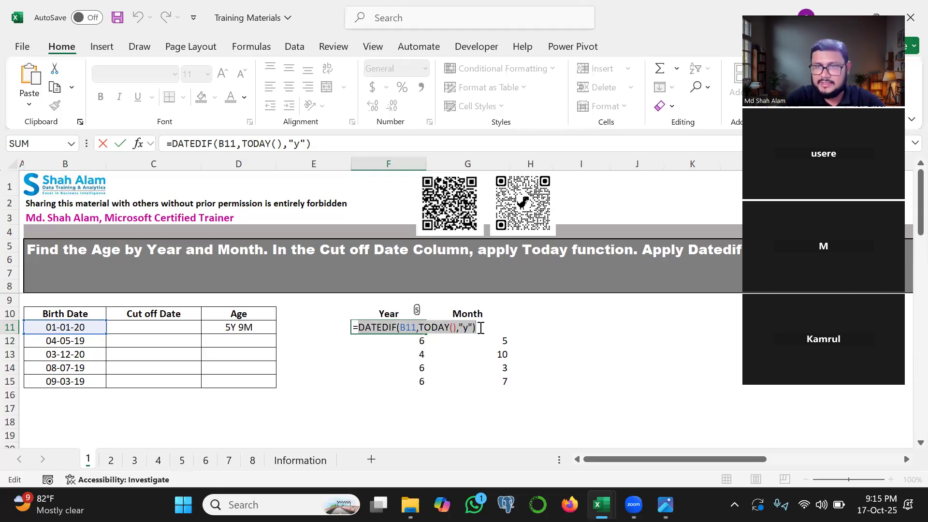
key("Escape")
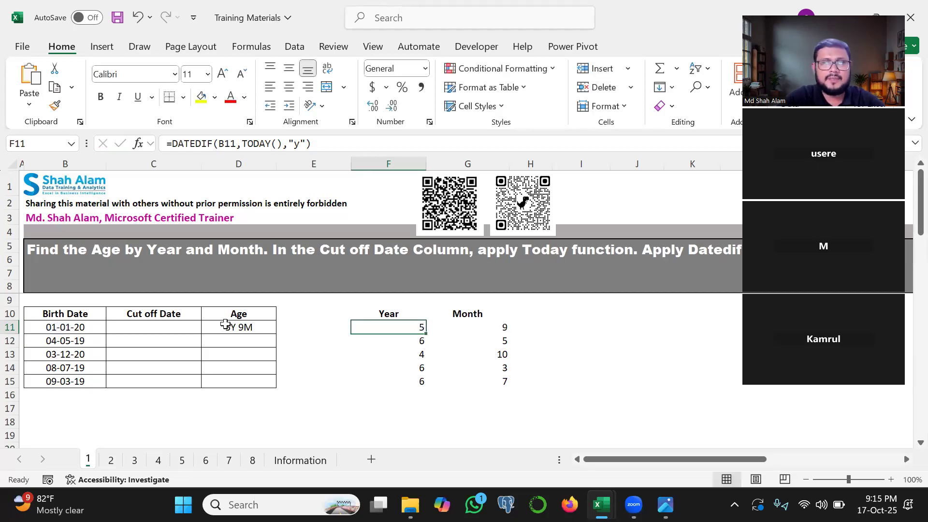
- Replace the F11 reference in the D11 formula with the copied DATEDIF(B11,TODAY(),"y") expression
left_click(225, 323)
double_click(226, 324)
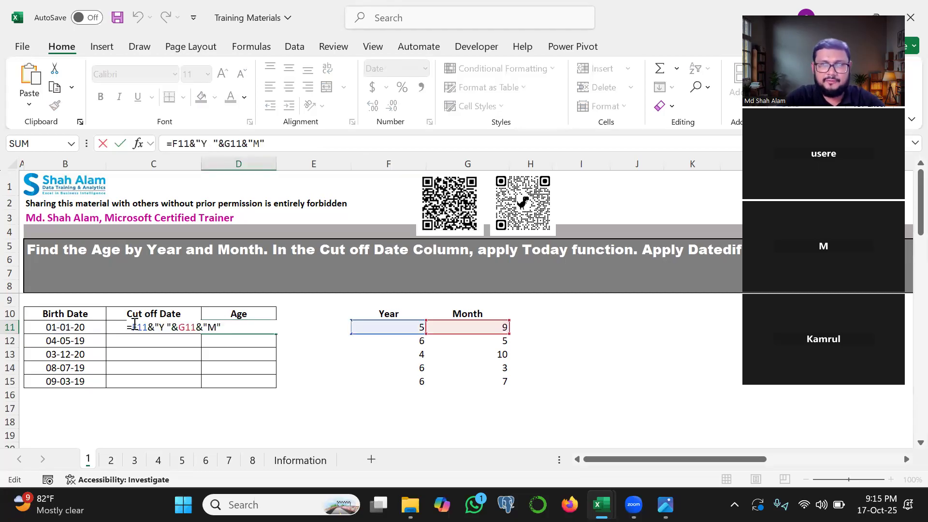
double_click(148, 326)
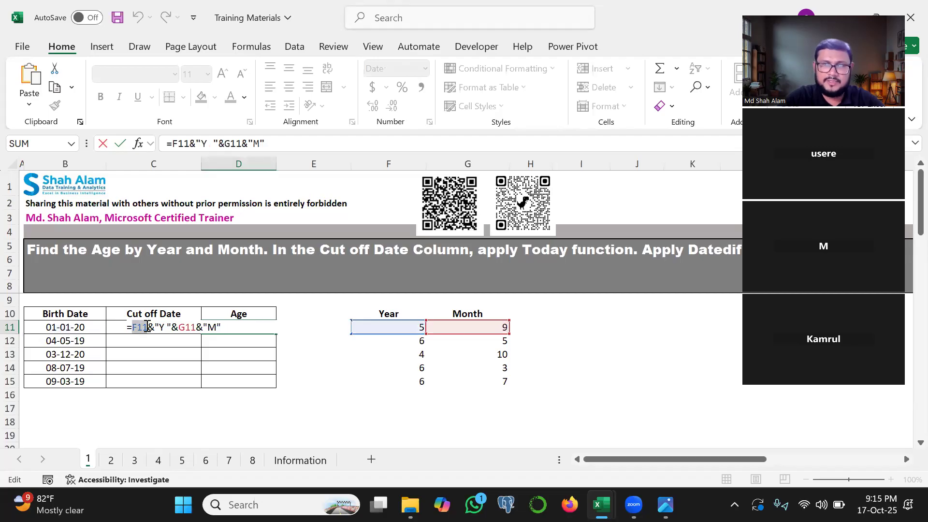
key("ctrl+v")
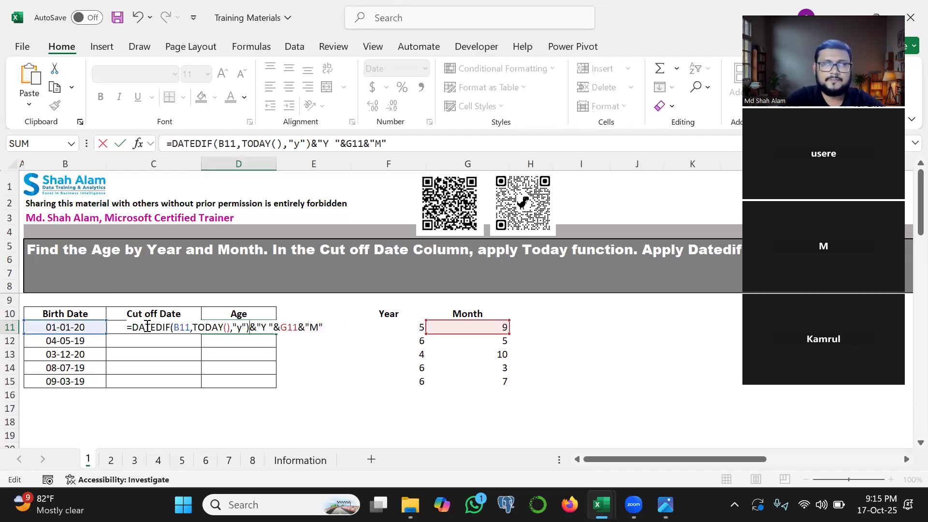
key("Return")
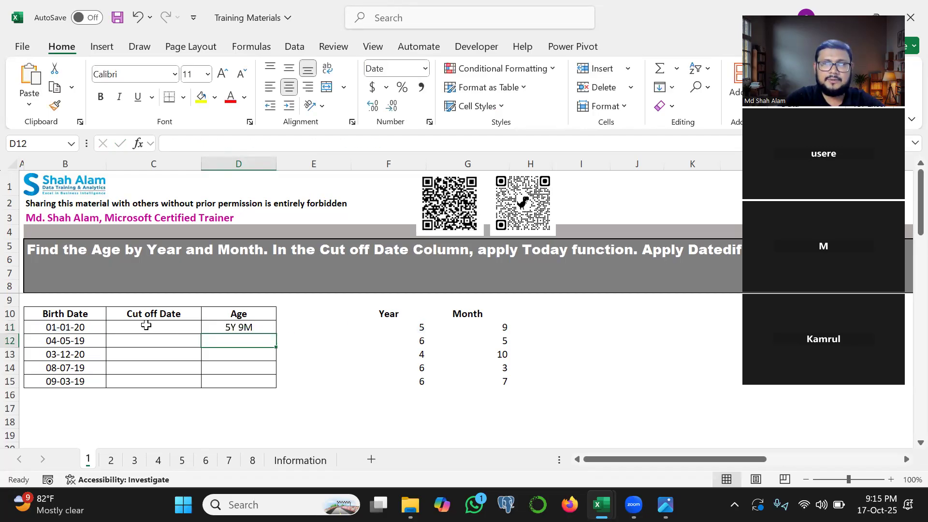
- Copy the expression DATEDIF(B11,TODAY(),"ym") from G11 without its equals sign
double_click(489, 327)
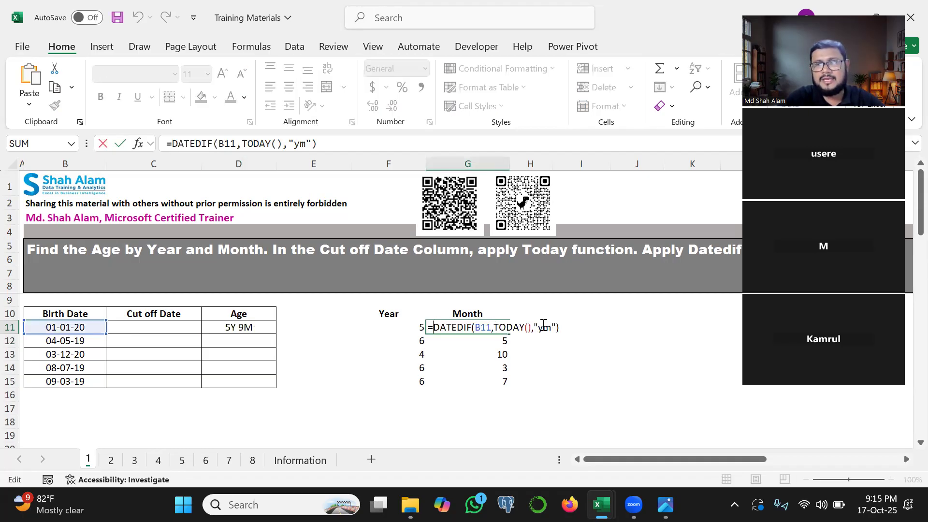
key("shift+Home")
key("ctrl+c")
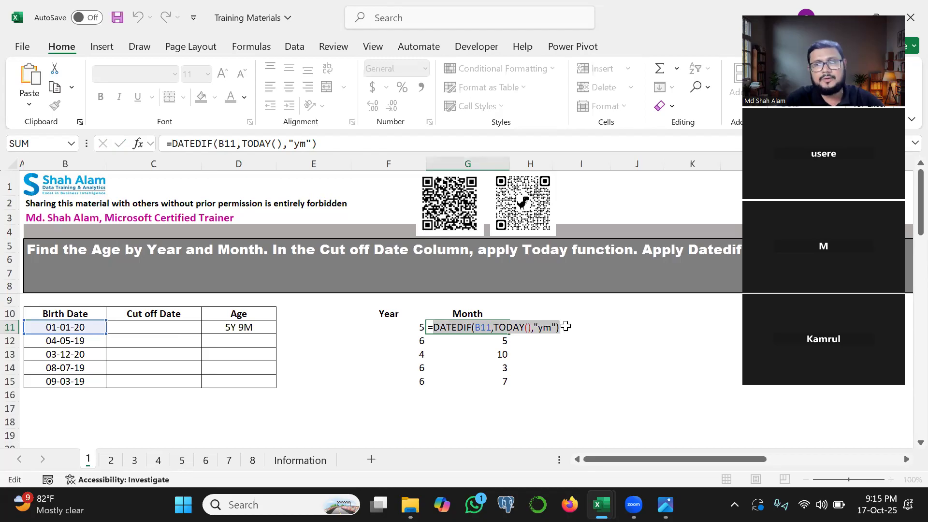
- Replace the G11 reference in the D11 formula with the copied DATEDIF(B11,TODAY(),"ym") expression
key("Escape")
double_click(247, 327)
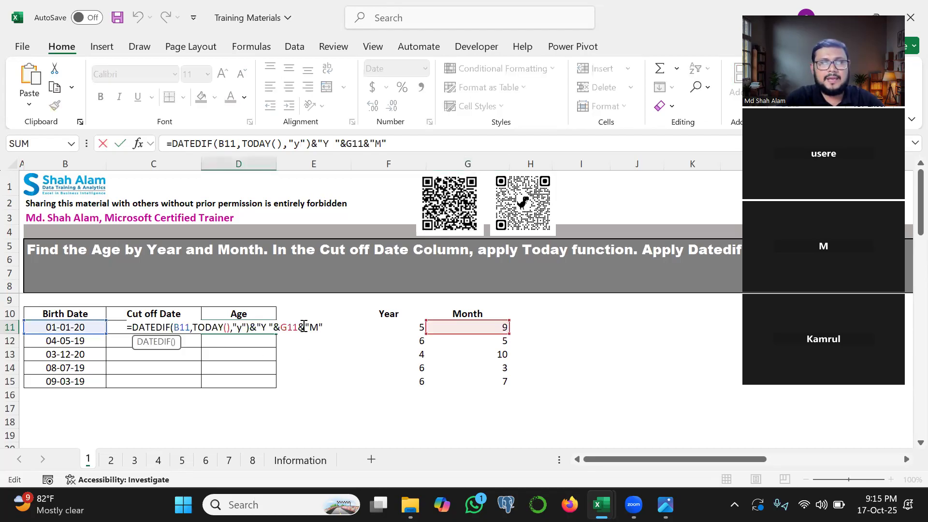
left_click(280, 327)
double_click(290, 327)
key("ctrl+v")
key("Return")
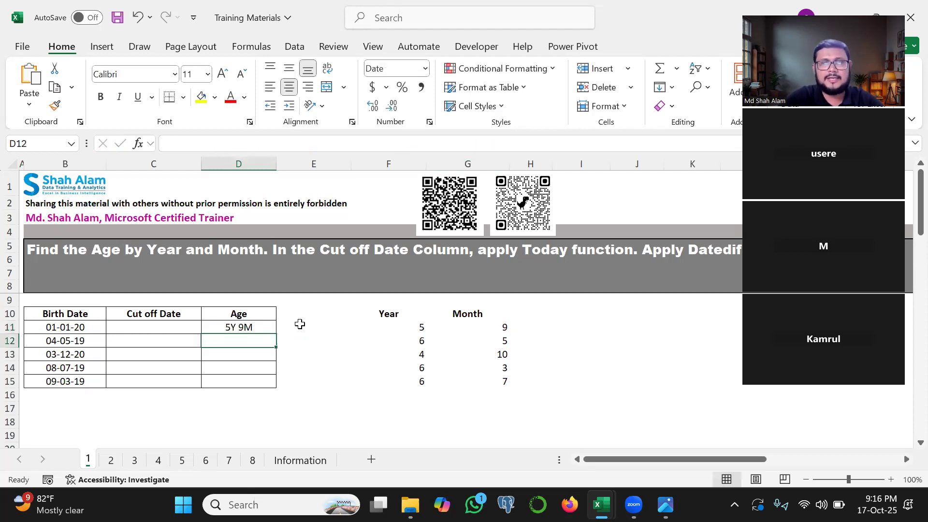
- Check the combined formula in D11 and fill it down the Age column to D15
left_click(266, 328)
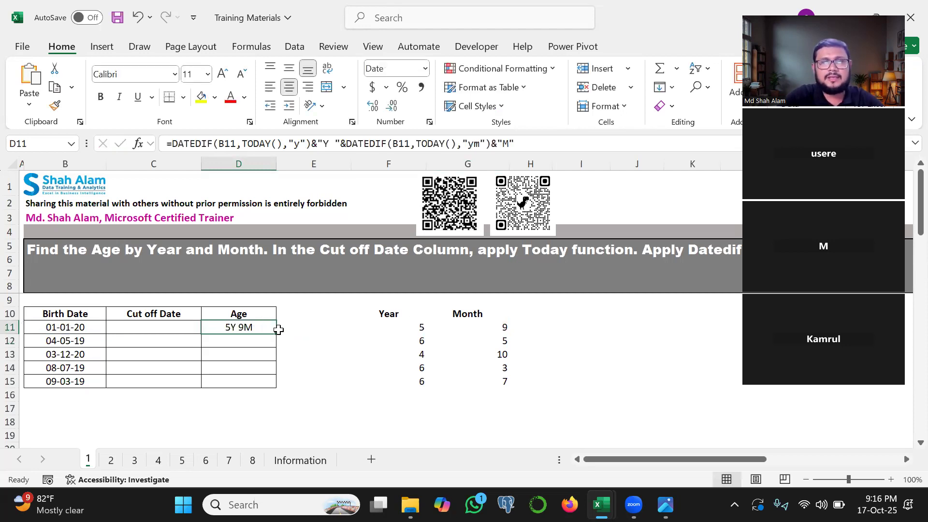
double_click(256, 327)
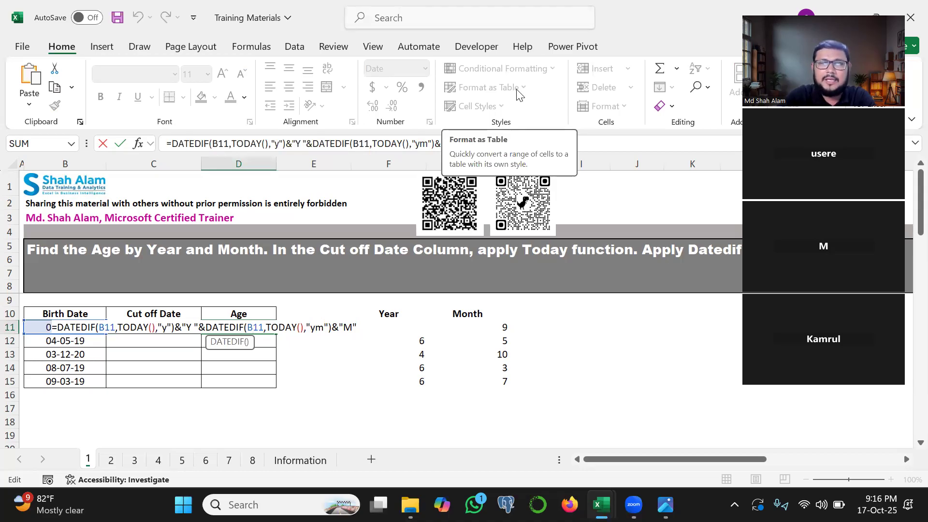
key("Return")
left_click(264, 330)
double_click(277, 335)
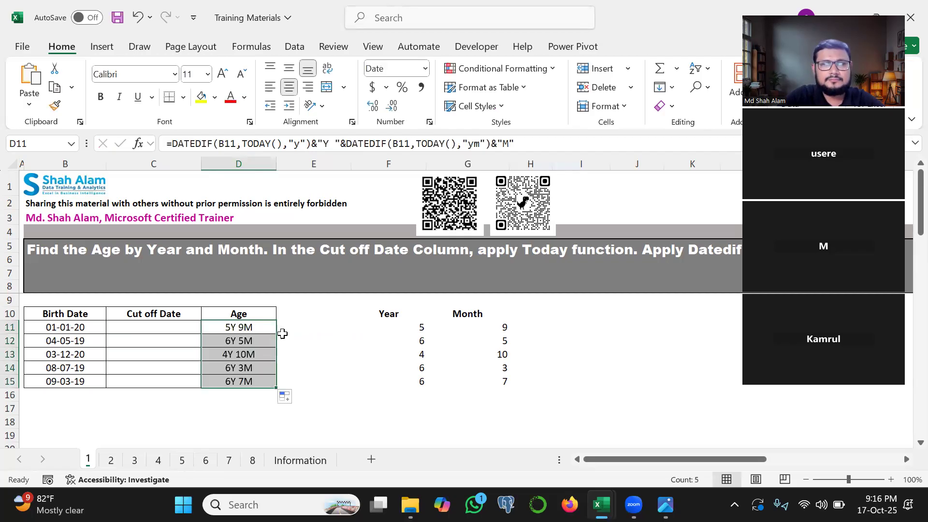
- Clear the Year and Month helper values in F11:G15 and check the D11 formula without changing it
left_click_drag(387, 326, 497, 388)
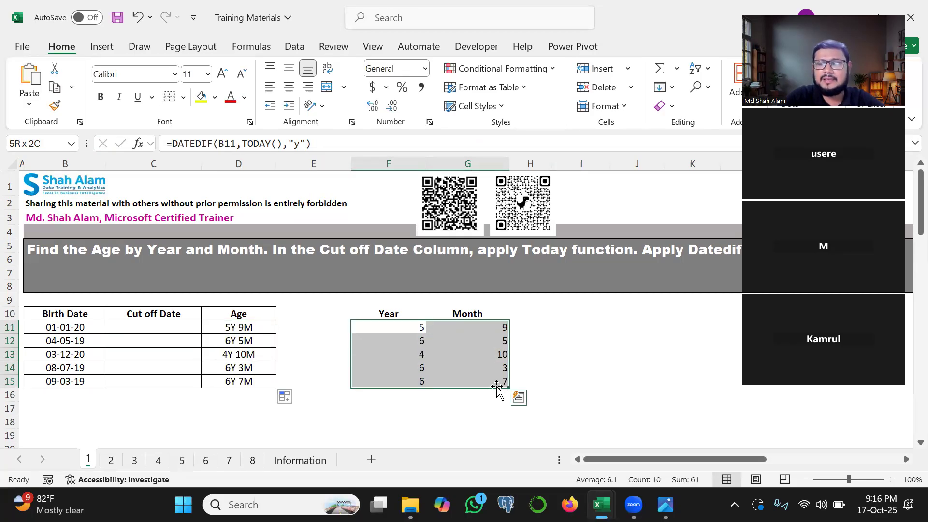
key("Delete")
left_click(246, 327)
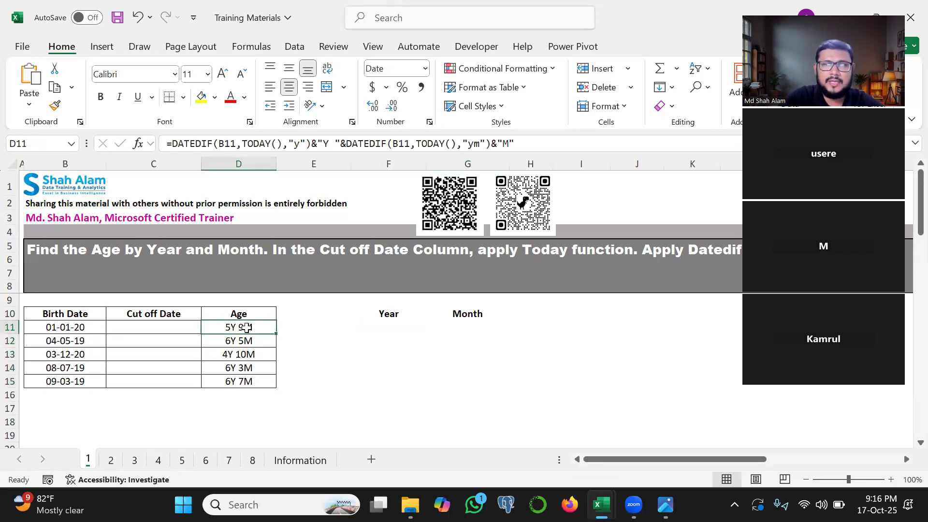
double_click(247, 327)
key("Escape")
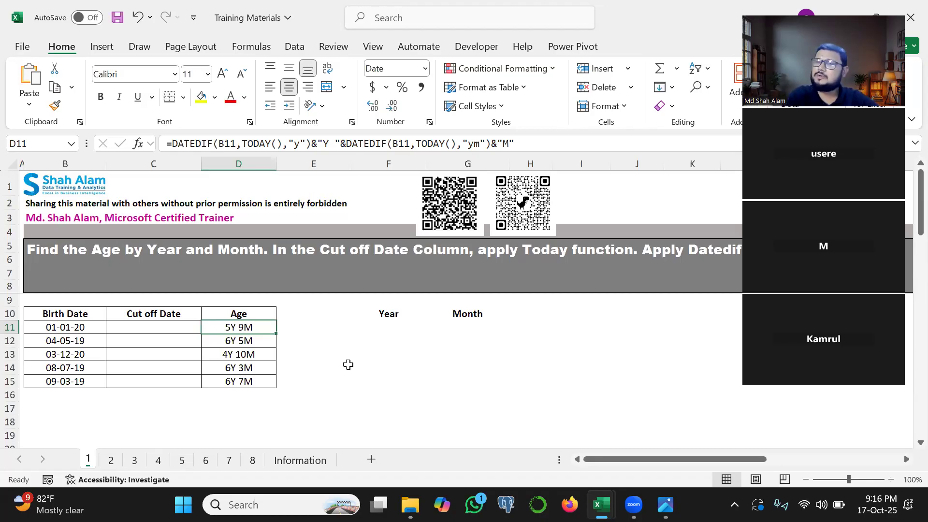
left_click(378, 312)
left_click(485, 390, "shift")
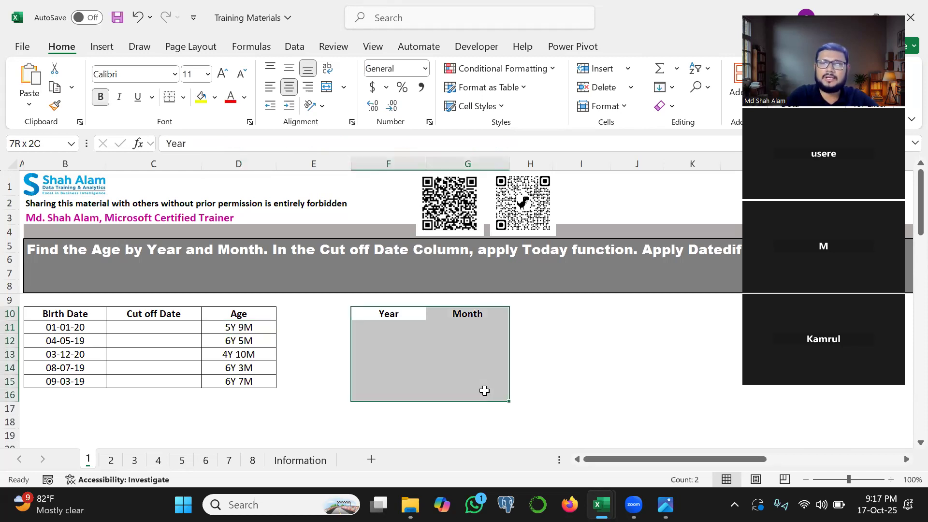
left_click(319, 328)
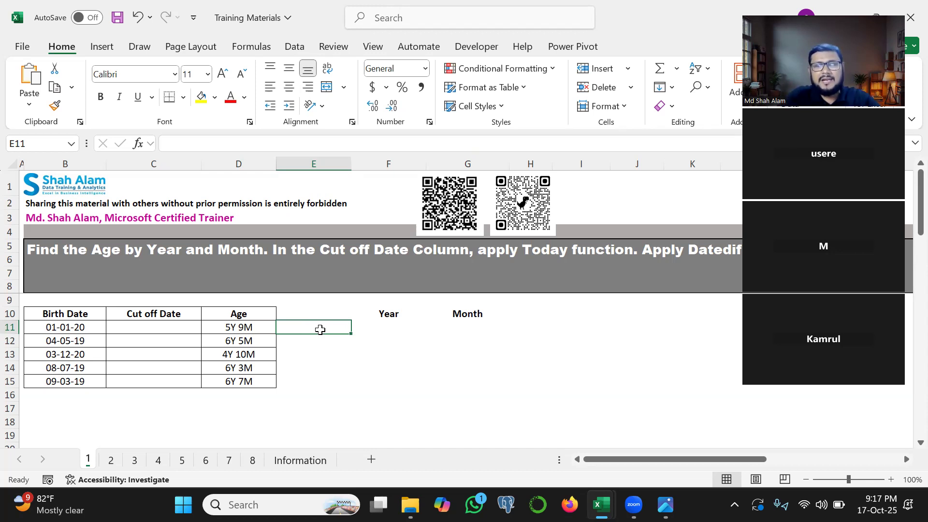
type("5")
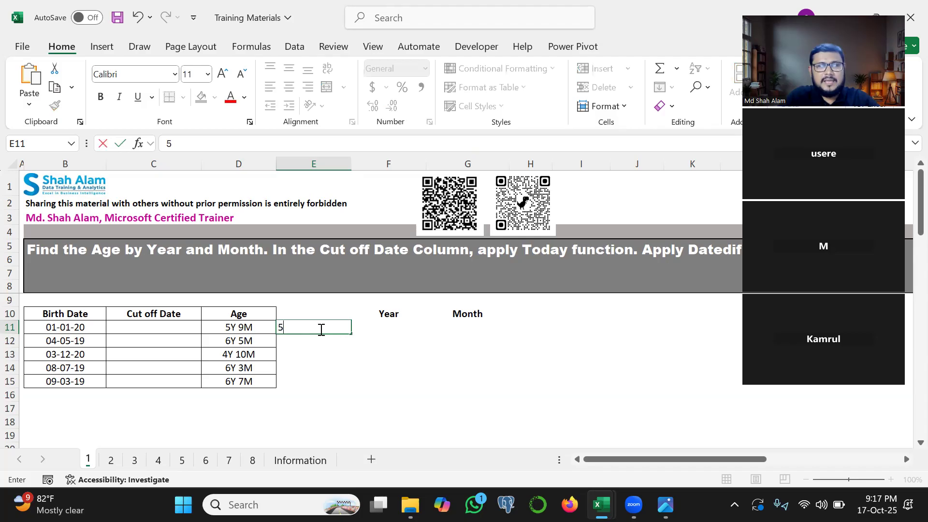
type("Y")
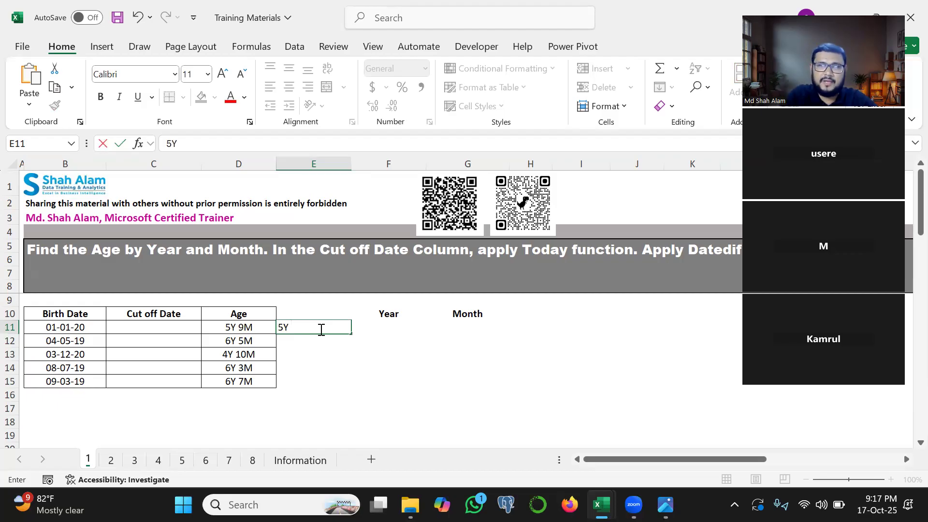
type("(")
key("BackSpace")
type("9M")
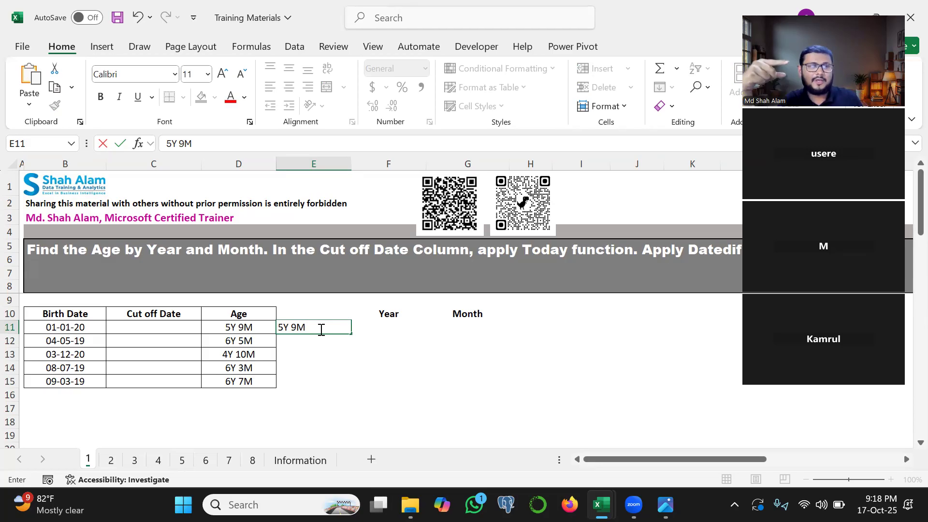
key("BackSpace")
key("BackSpace")
key("BackSpace")
key("BackSpace")
key("BackSpace")
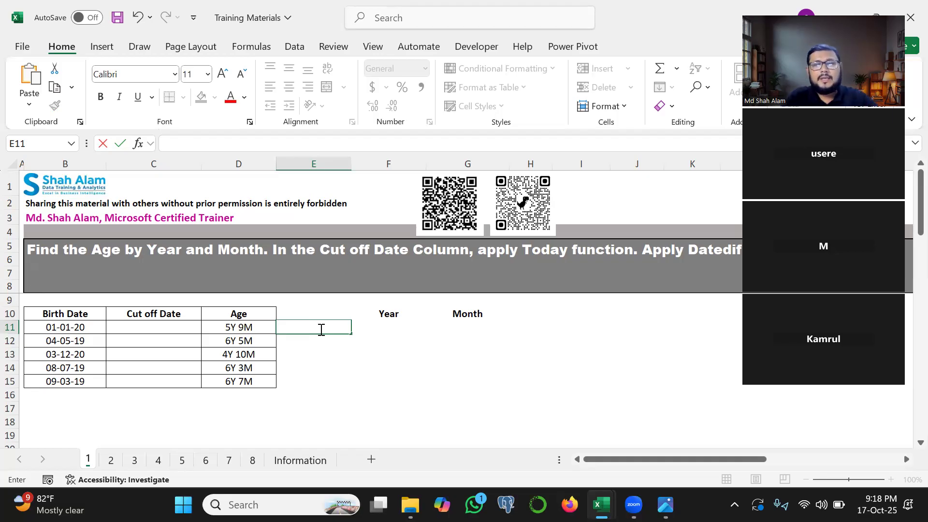
- Enter the formula =DATEDIF(B11,TODAY(),"y") in E11 to calculate the age in full years
type("=")
type("datedi")
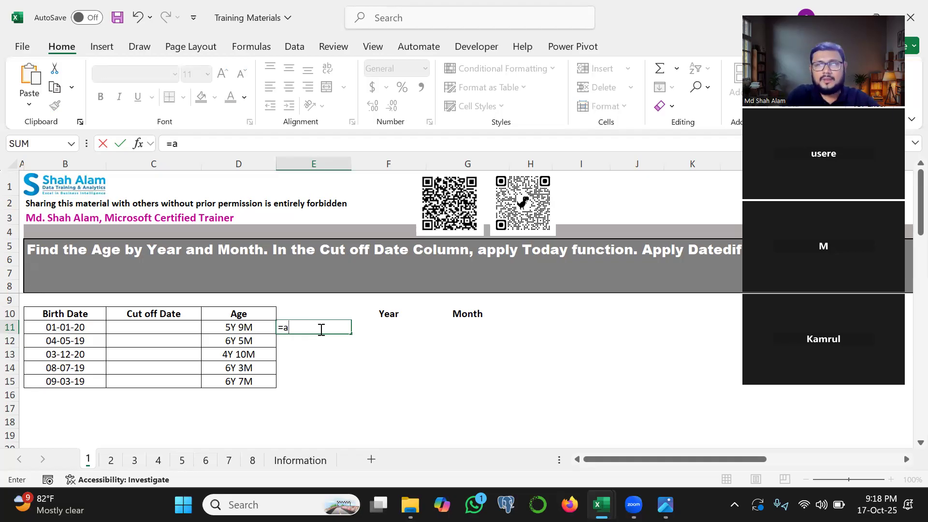
type("f")
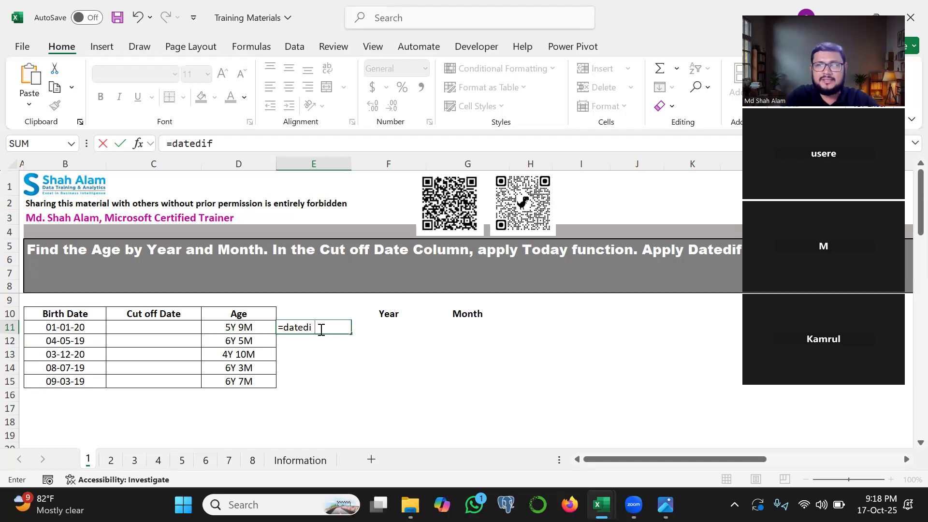
type("(")
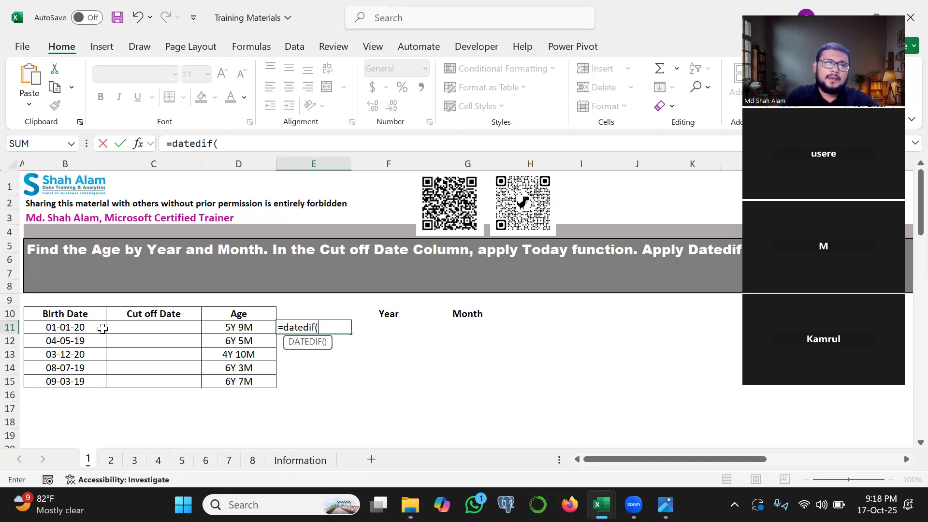
left_click(82, 325)
type(",")
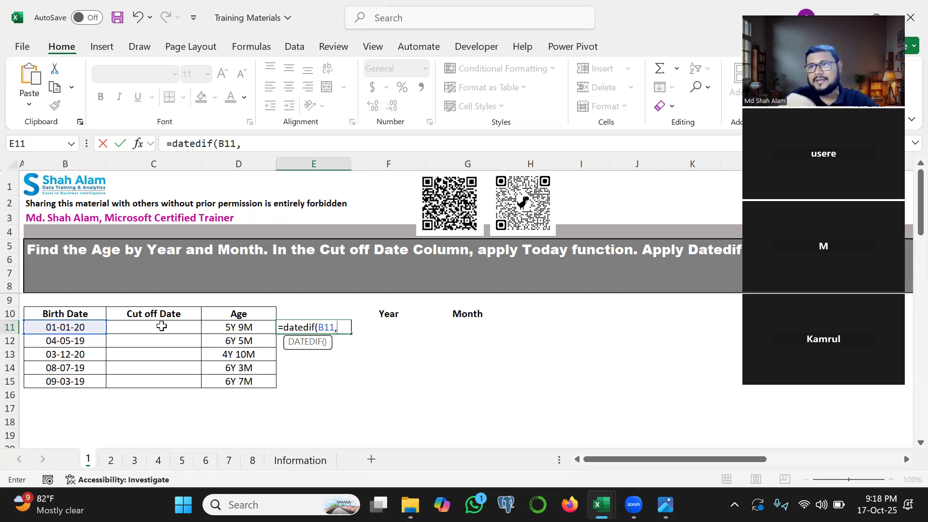
type("today(")
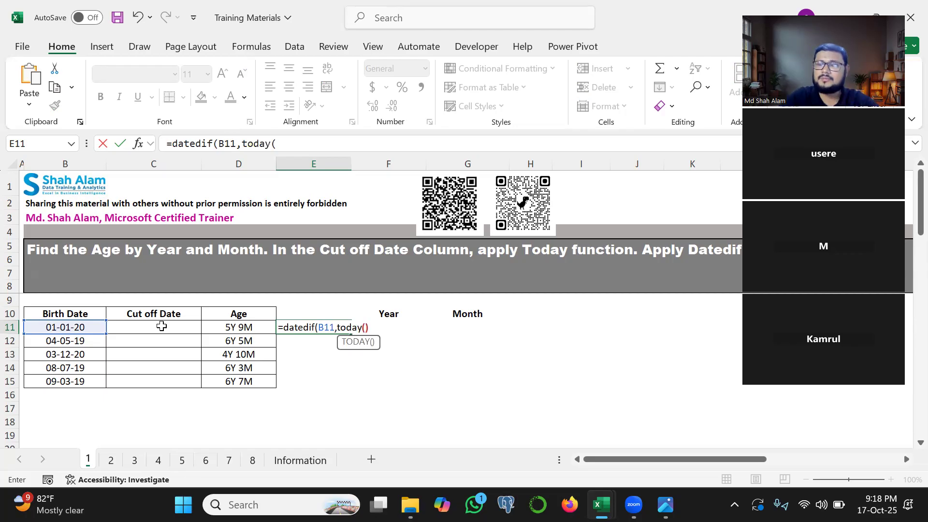
type(")")
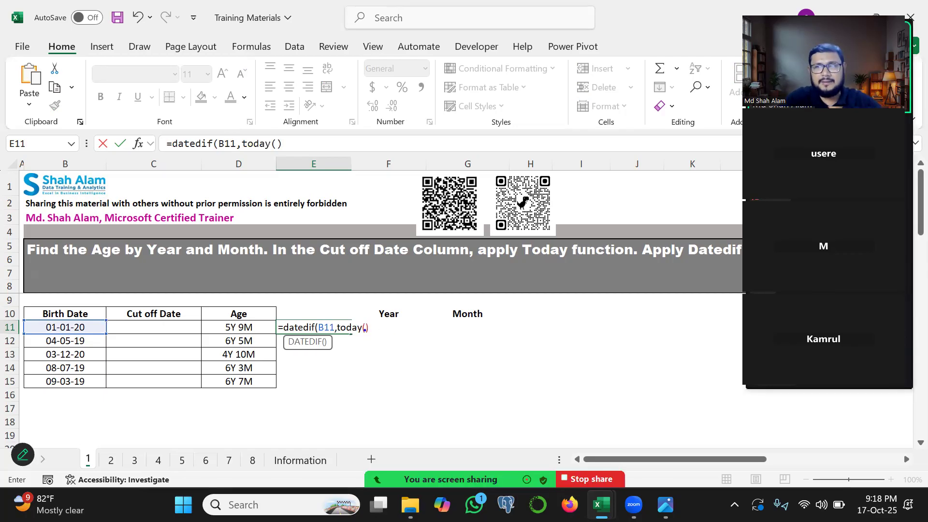
mouse_move(340, 327)
left_mouse_down()
mouse_move(441, 310)
mouse_move(468, 321)
mouse_move(473, 305)
left_mouse_up()
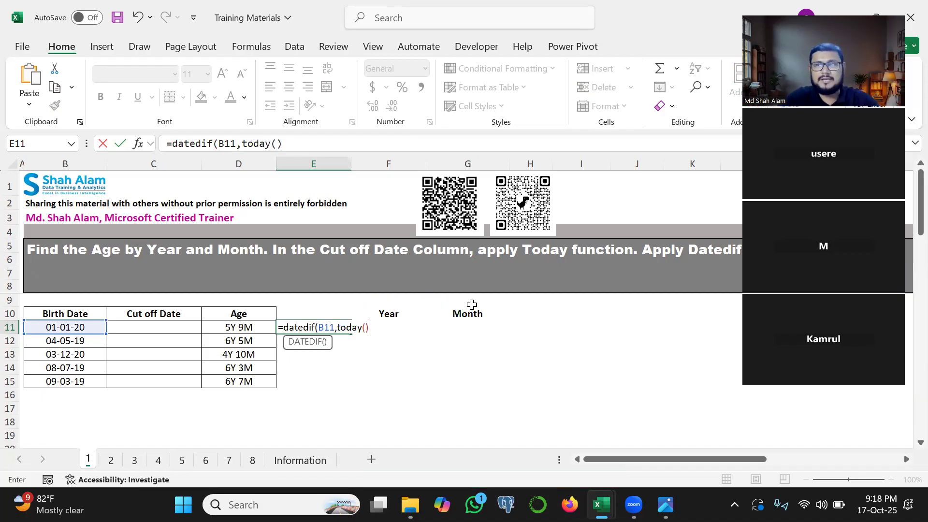
type("\"")
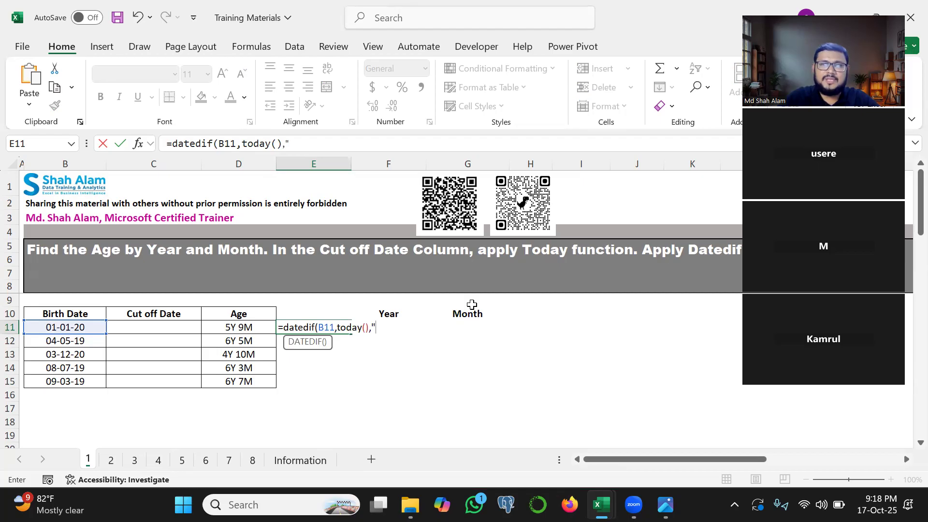
type("y\")")
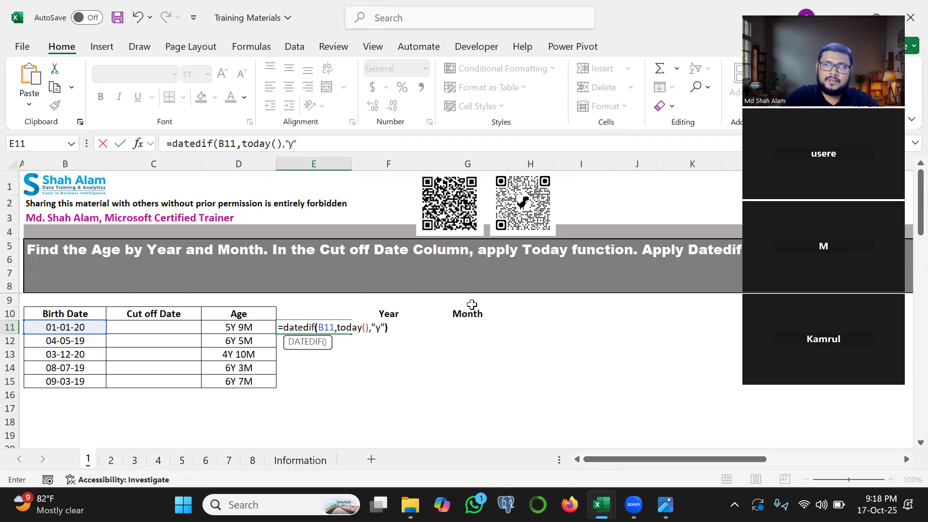
key("Return")
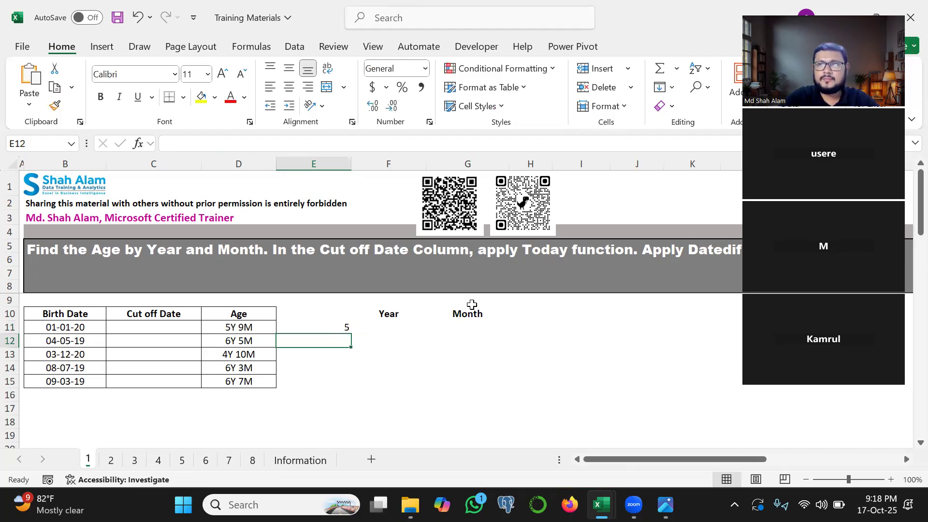
- Append &"Y" to the DATEDIF formula in E11 so the year count carries a text suffix
left_click(341, 326)
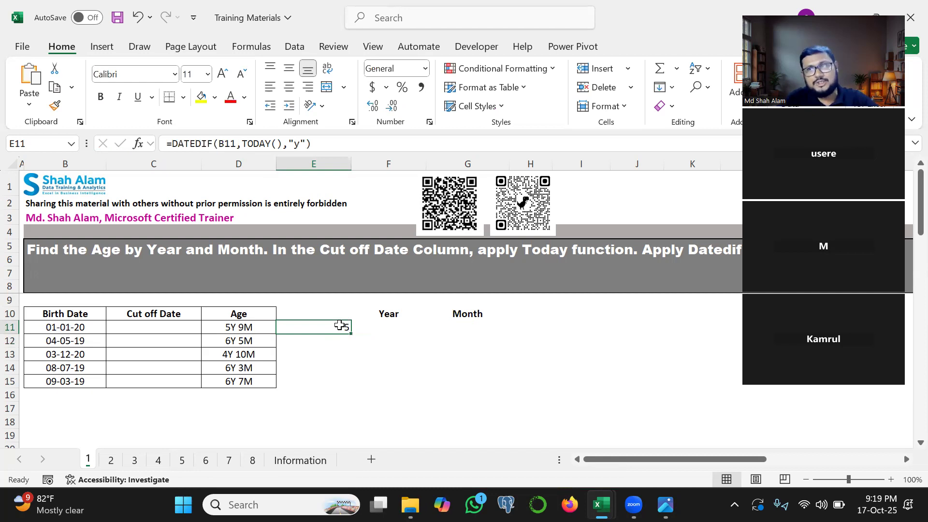
double_click(339, 325)
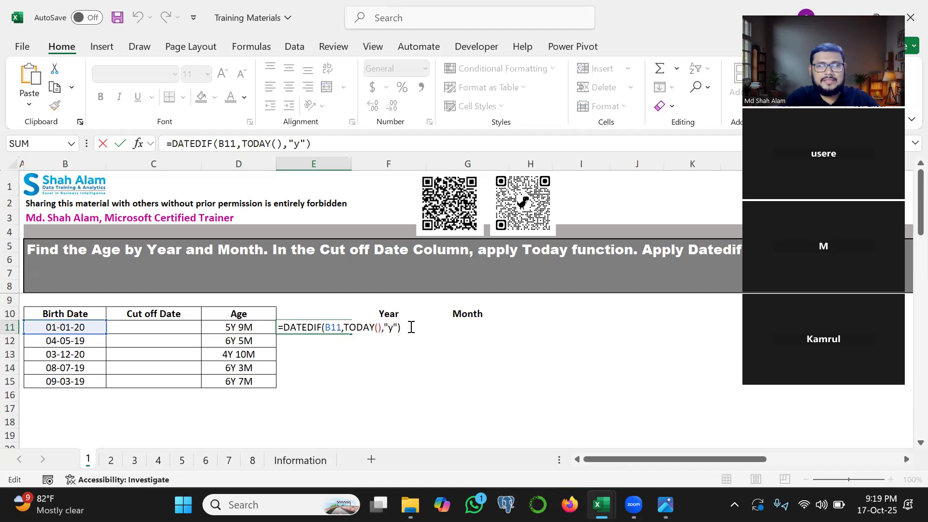
left_click_drag(289, 337, 405, 334)
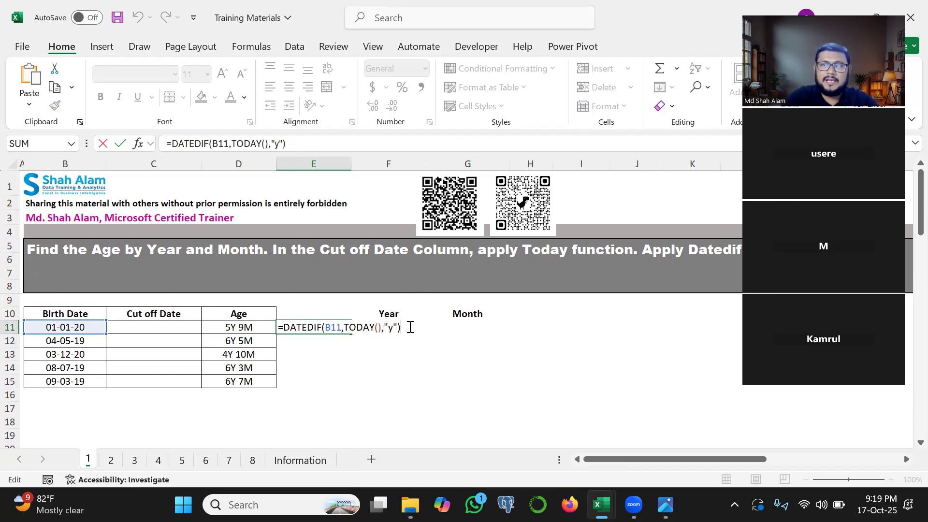
type("&")
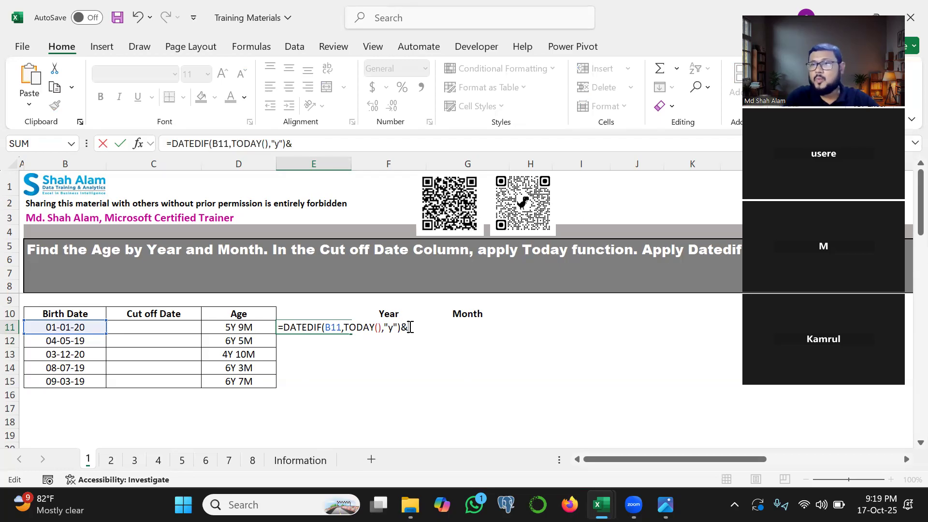
type("\"")
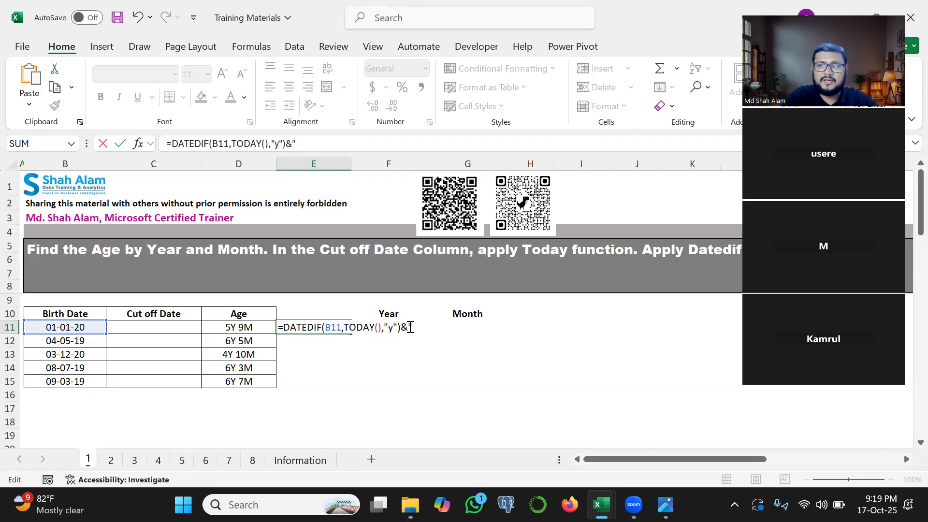
type("Y\"")
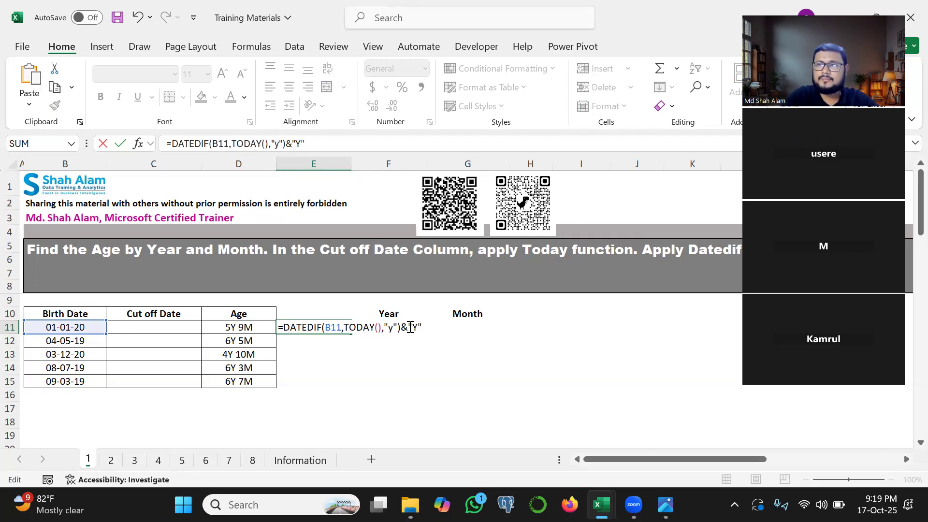
key("Return")
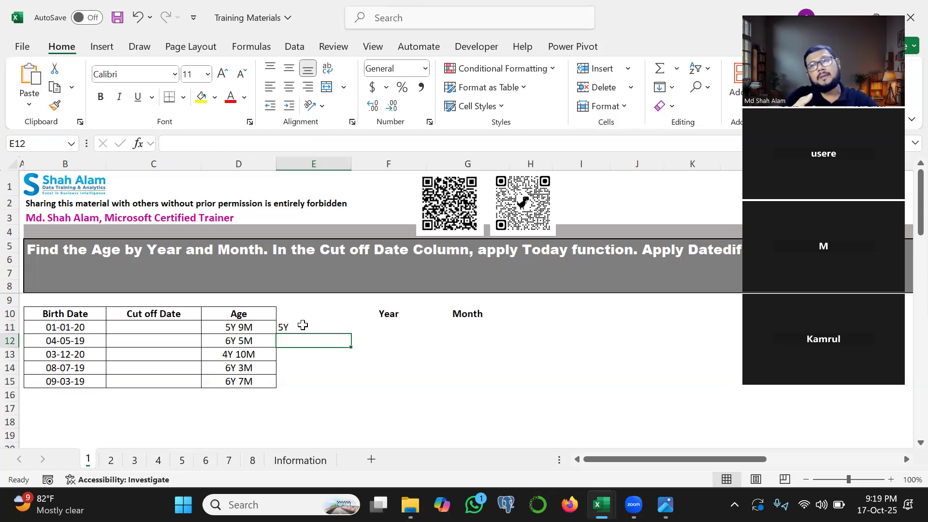
- Append & and a copy of the DATEDIF(B11,TODAY(),"y") function to the end of the E11 formula
double_click(302, 325)
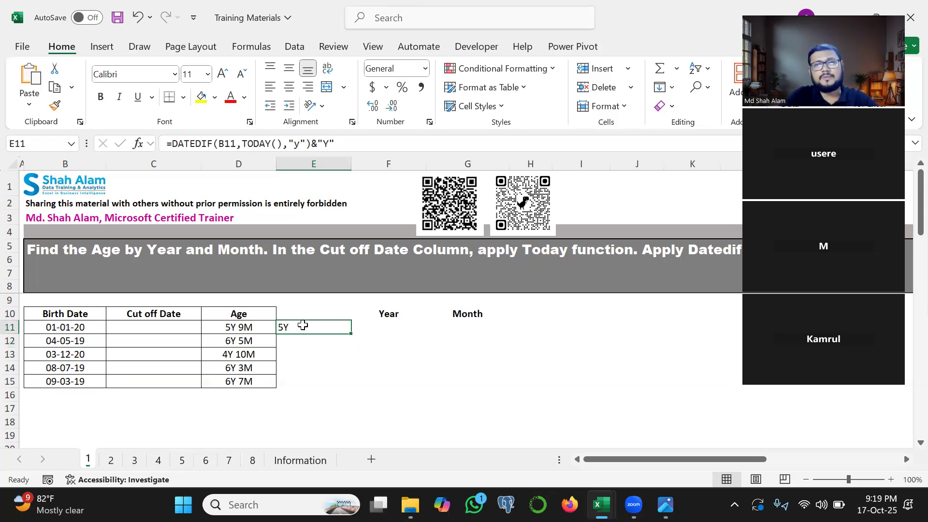
left_click(431, 325)
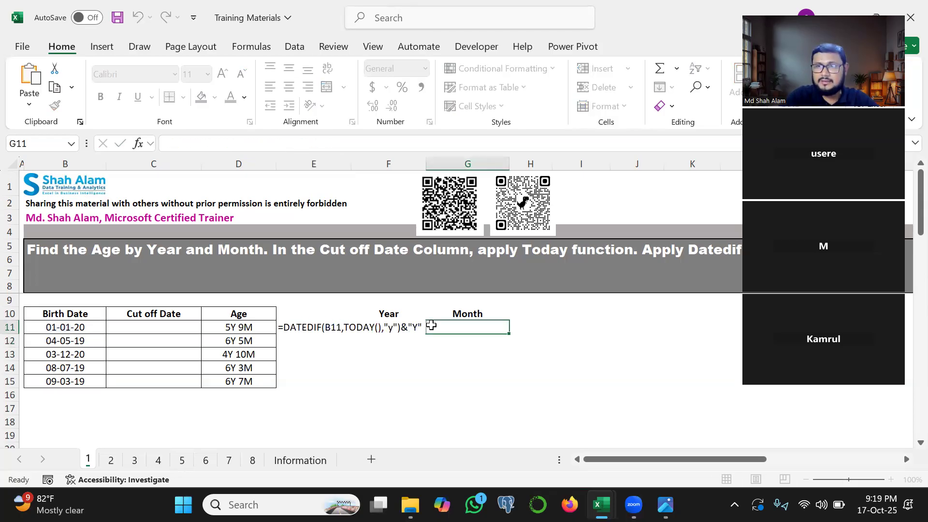
left_click(306, 325)
double_click(306, 325)
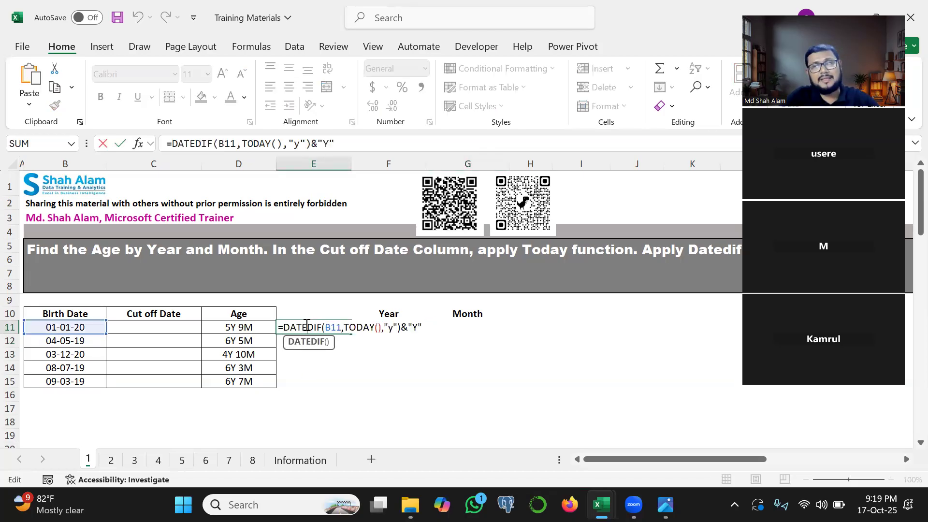
mouse_move(292, 326)
left_mouse_down()
mouse_move(373, 253)
mouse_move(414, 327)
mouse_move(481, 291)
mouse_move(478, 322)
left_mouse_up()
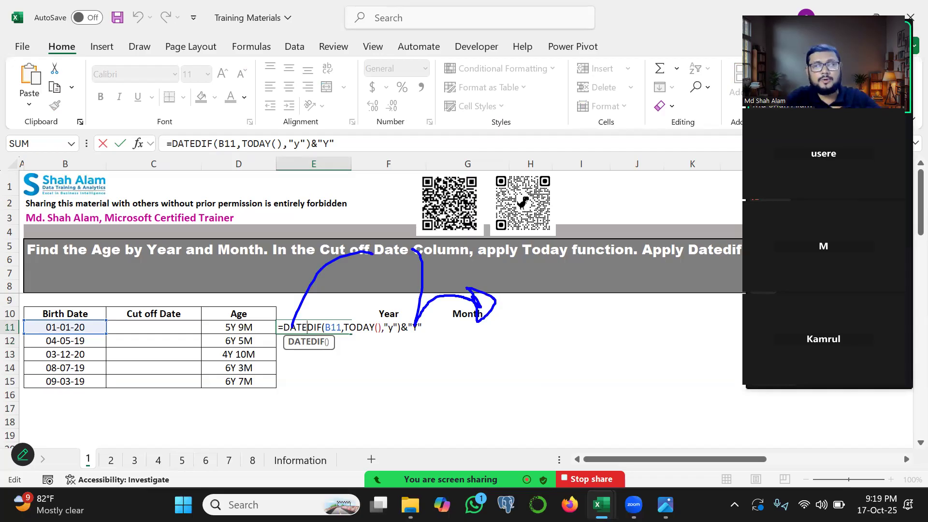
key("Escape")
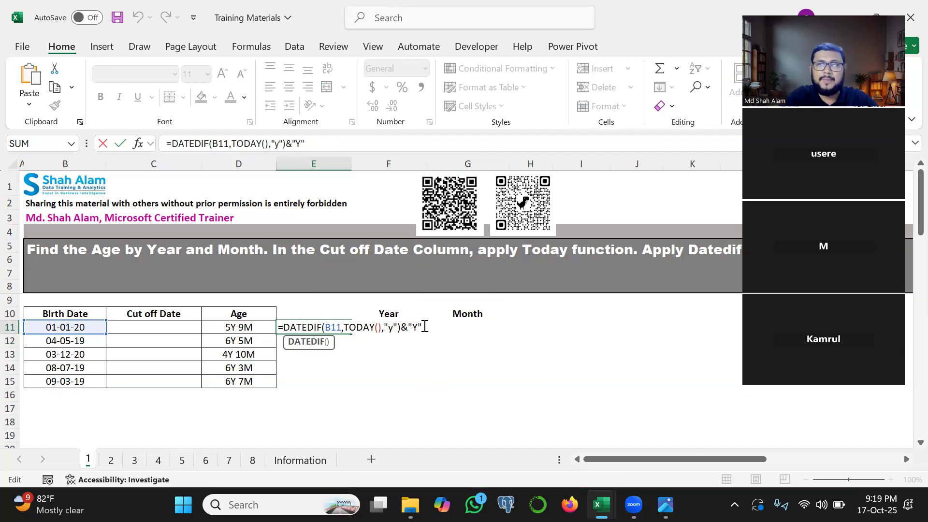
type("&")
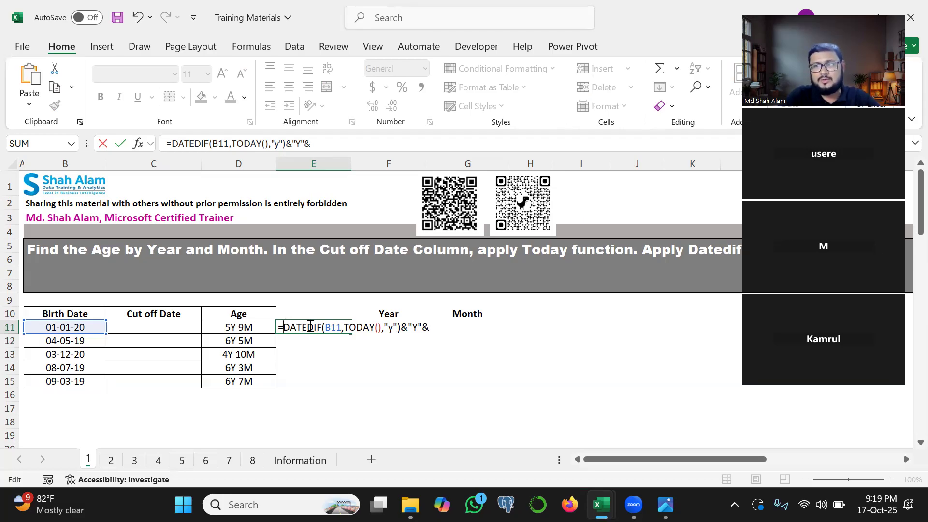
left_click(403, 327, "shift")
key("ctrl+c")
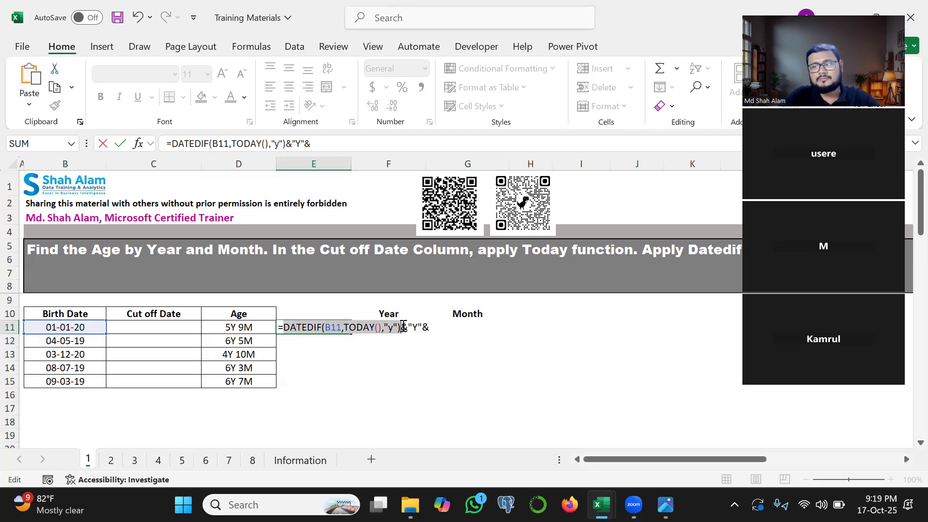
left_click(437, 324)
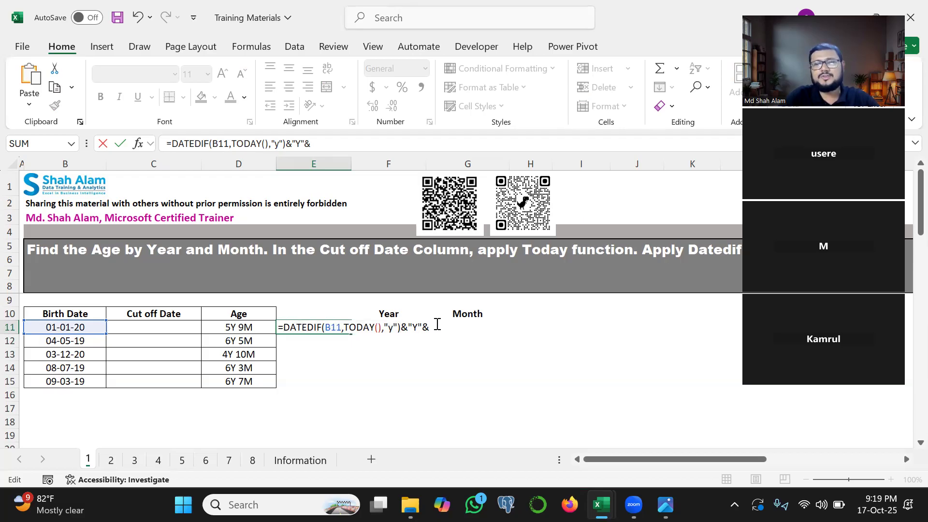
key("ctrl+v")
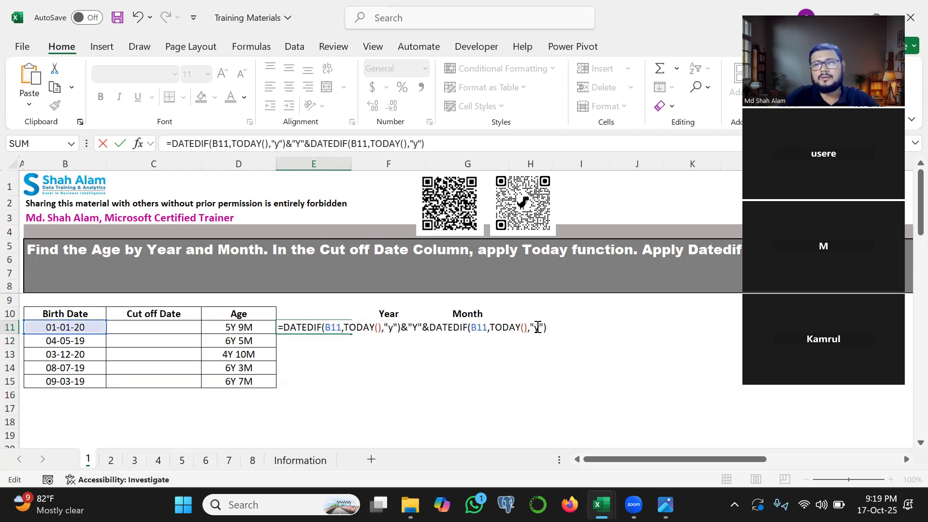
- Change the unit of the second DATEDIF in E11 to "ym" for the remaining months and enter the formula
left_click(538, 327)
type("m")
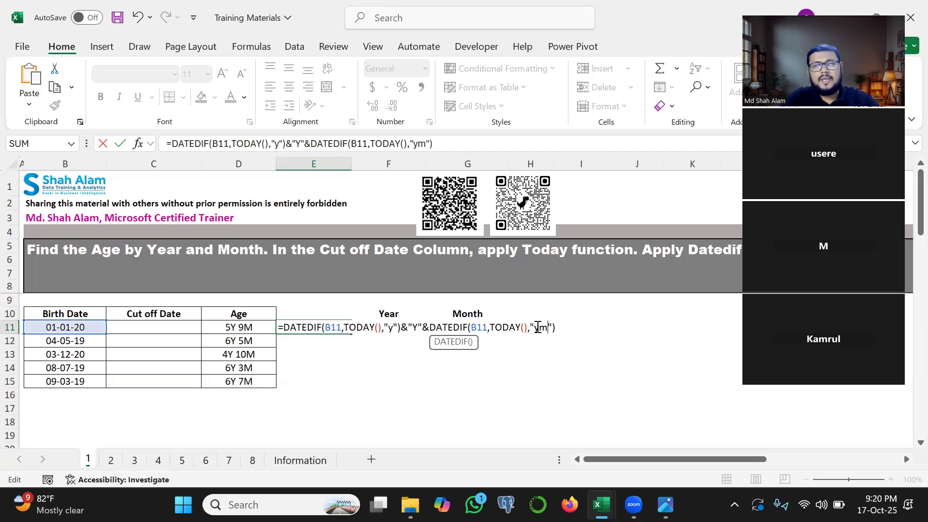
left_click_drag(428, 336, 431, 252)
left_click_drag(431, 333, 561, 334)
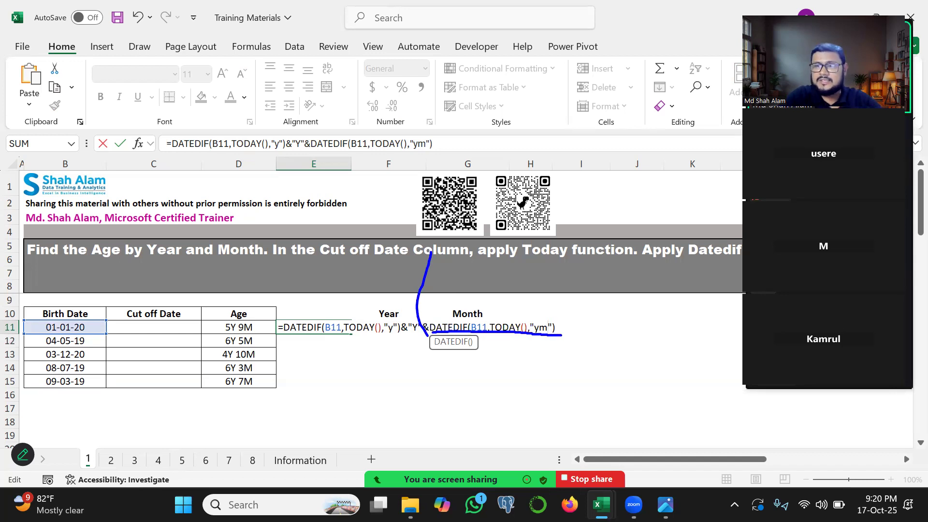
key("Escape")
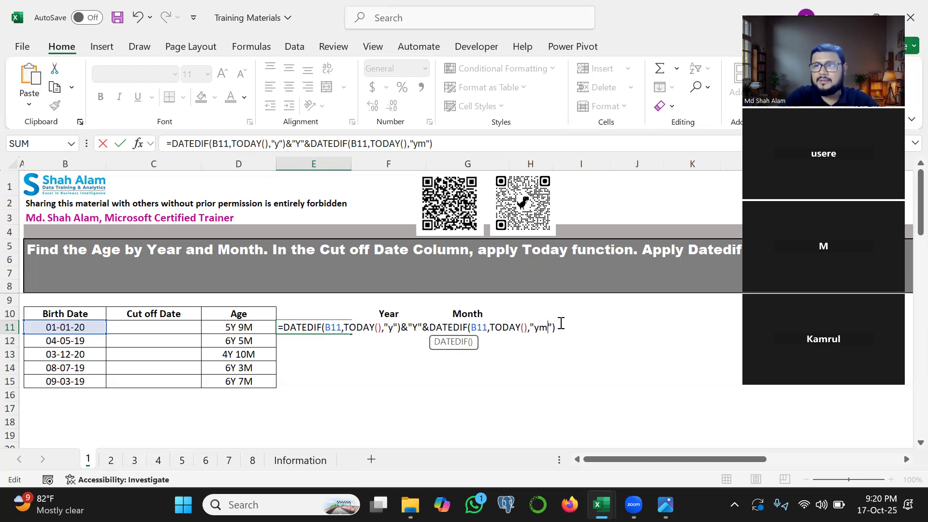
left_click(562, 326)
key("Return")
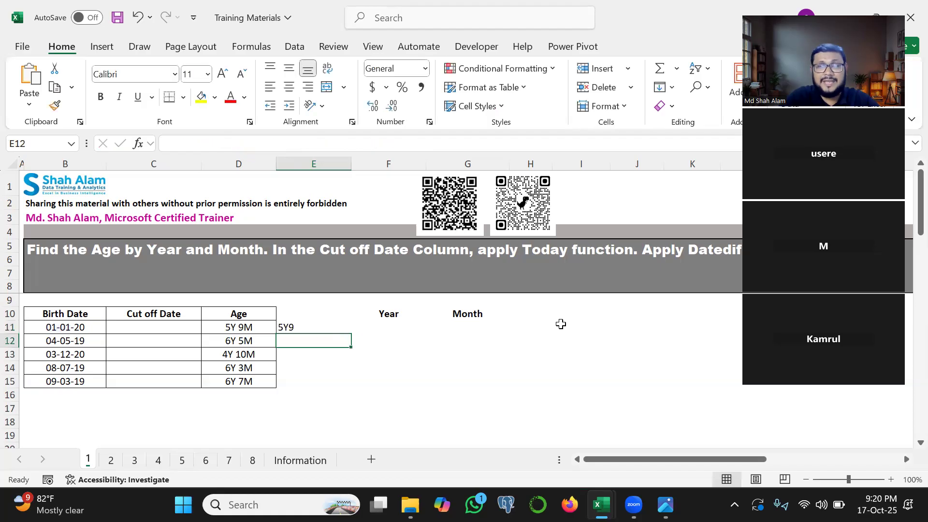
left_click_drag(279, 333, 209, 252)
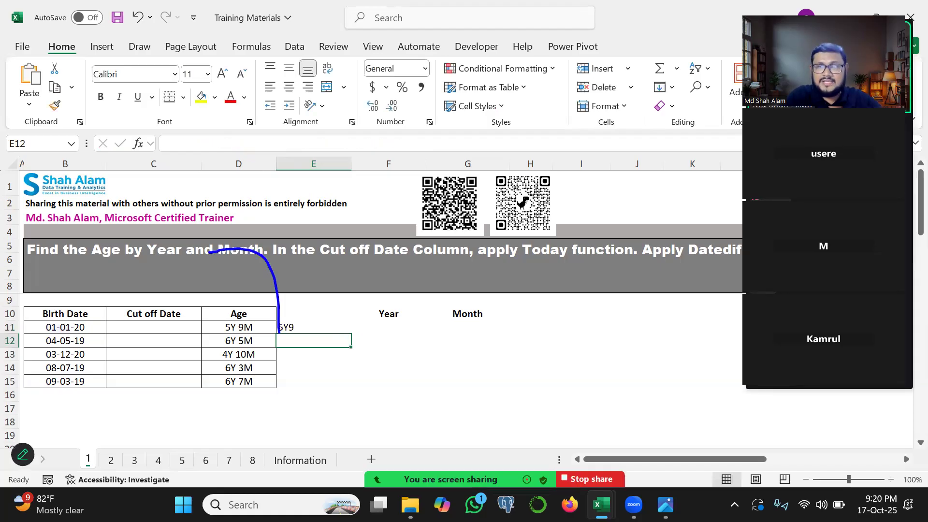
mouse_move(285, 331)
left_mouse_down()
mouse_move(289, 223)
mouse_move(326, 198)
mouse_move(306, 237)
left_mouse_up()
left_click_drag(296, 330, 378, 257)
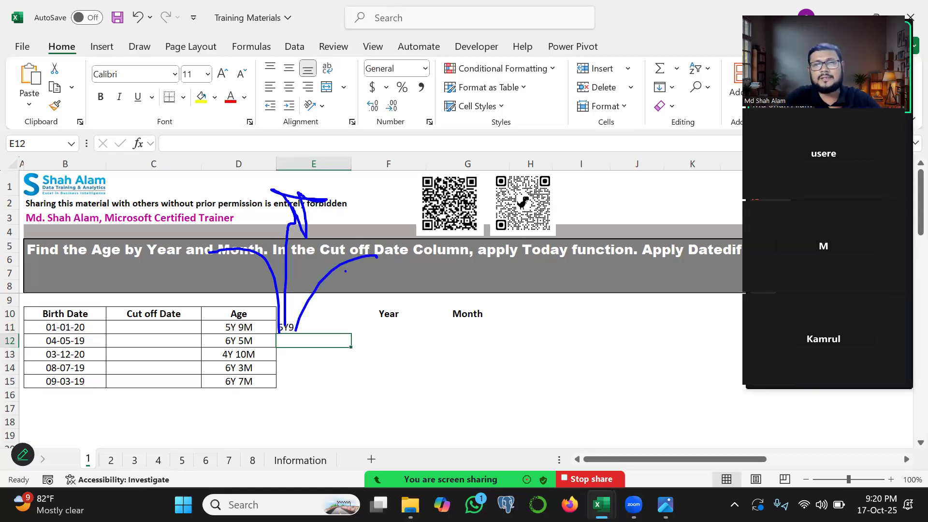
key("Escape")
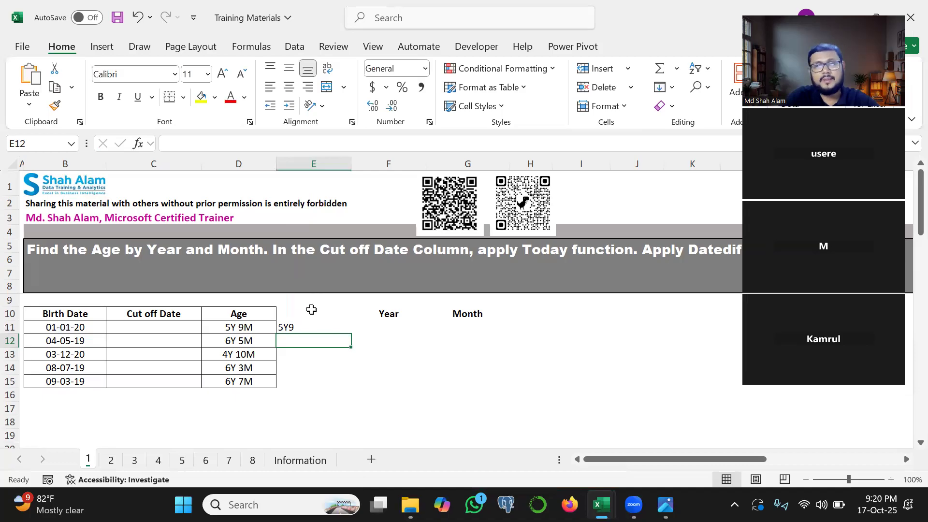
- Insert a space after the Y inside the "Y" text of the E11 formula
double_click(293, 327)
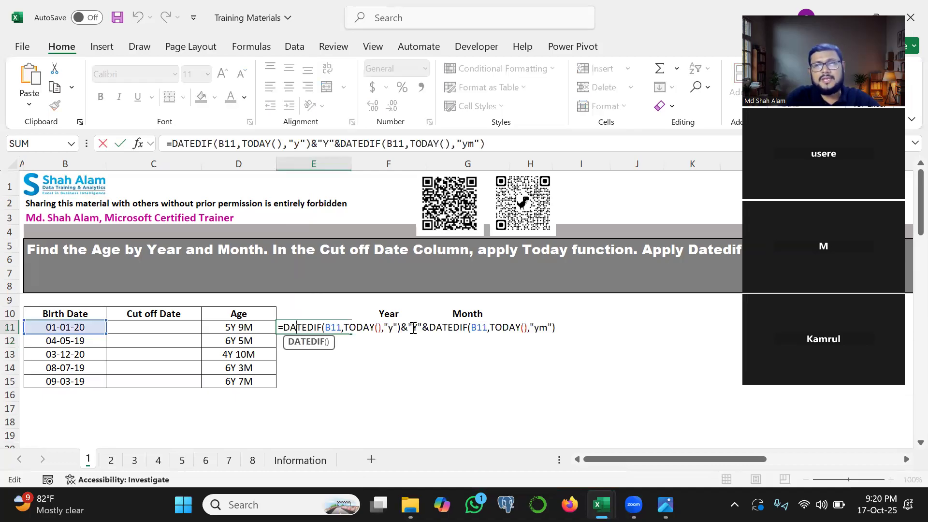
left_click(419, 327)
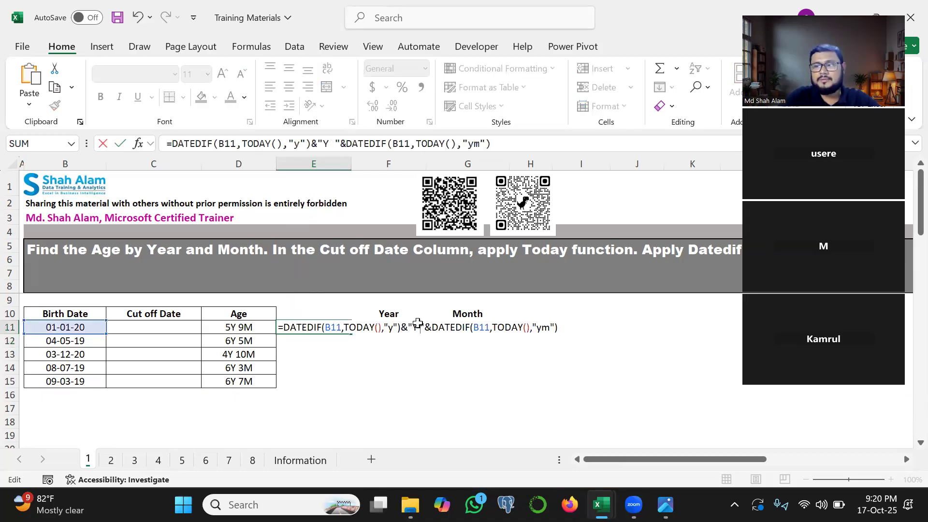
key("Return")
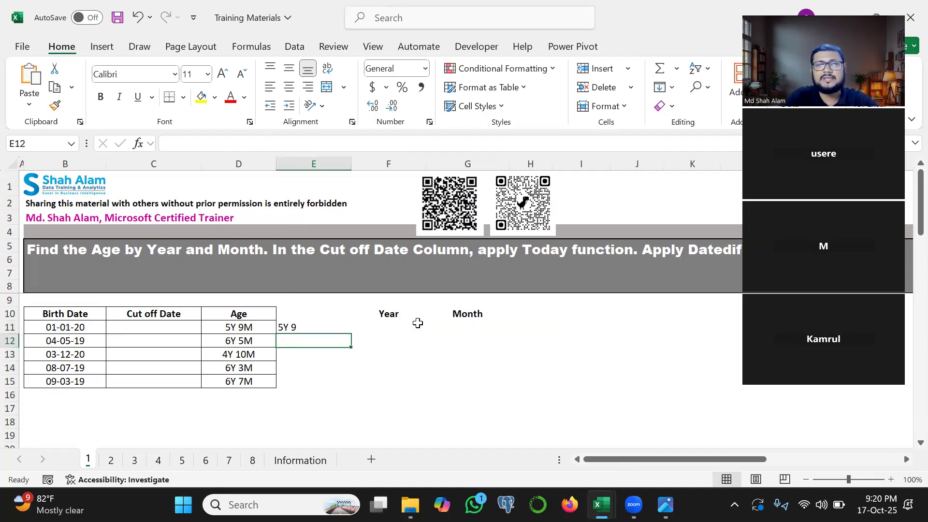
- Append &"M" to the E11 formula and fill it down to E15
double_click(310, 328)
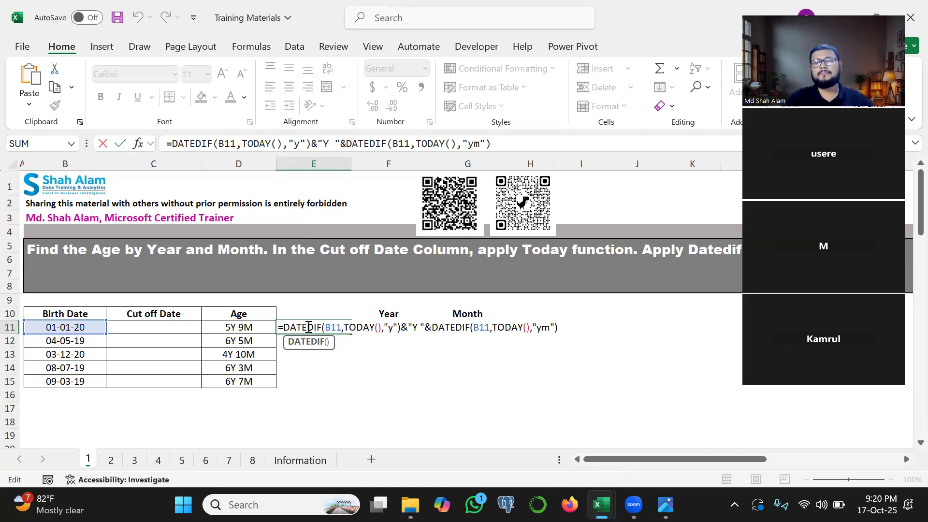
left_click(560, 328)
type("&")
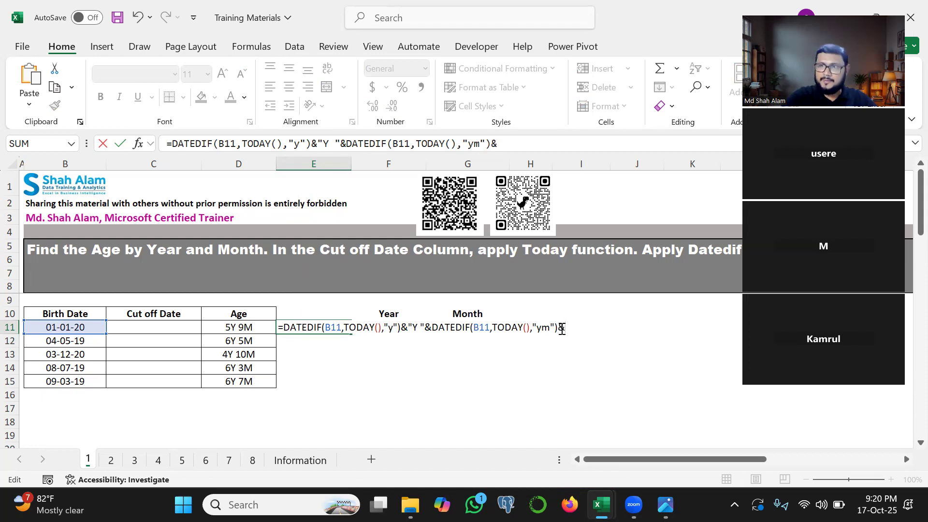
type("\"M\"")
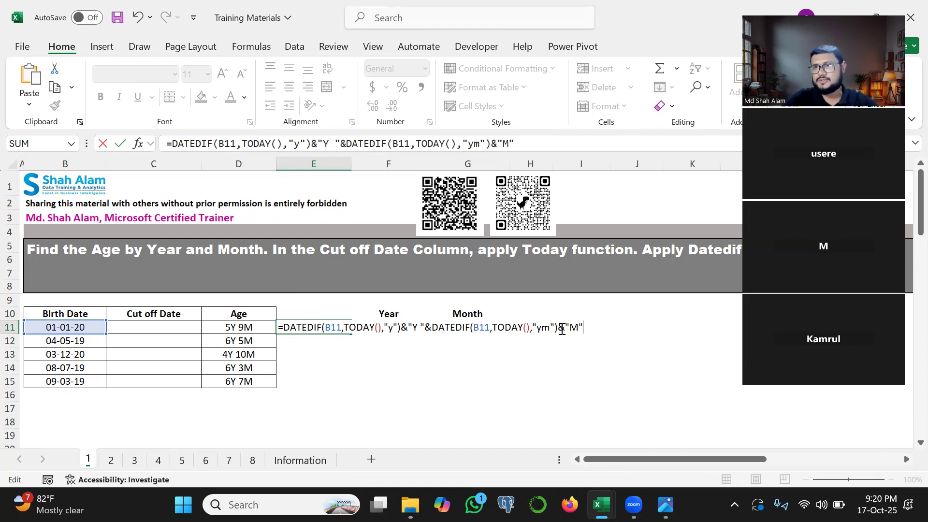
key("Return")
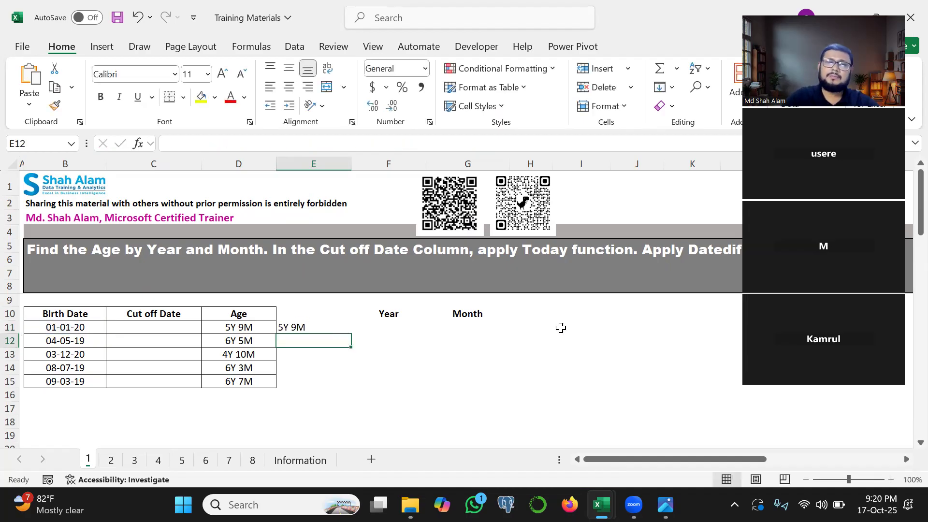
left_click(321, 327)
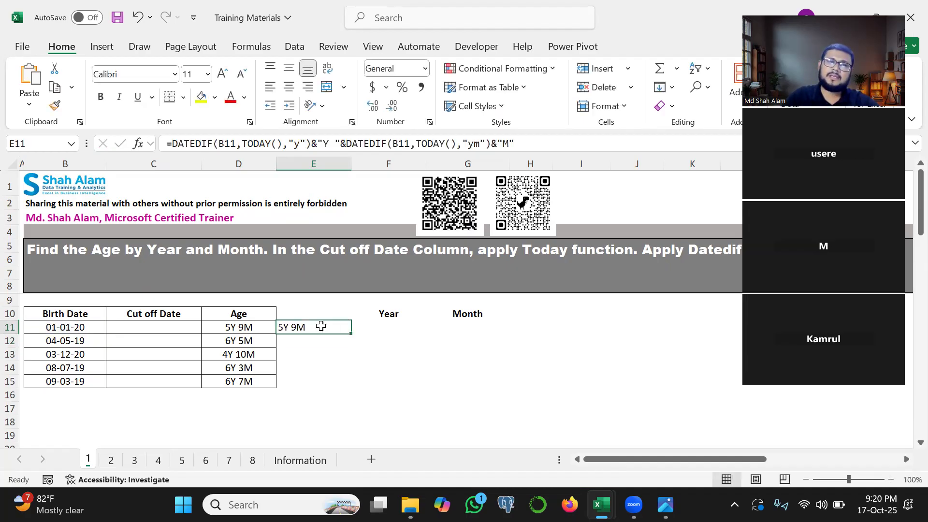
double_click(352, 334)
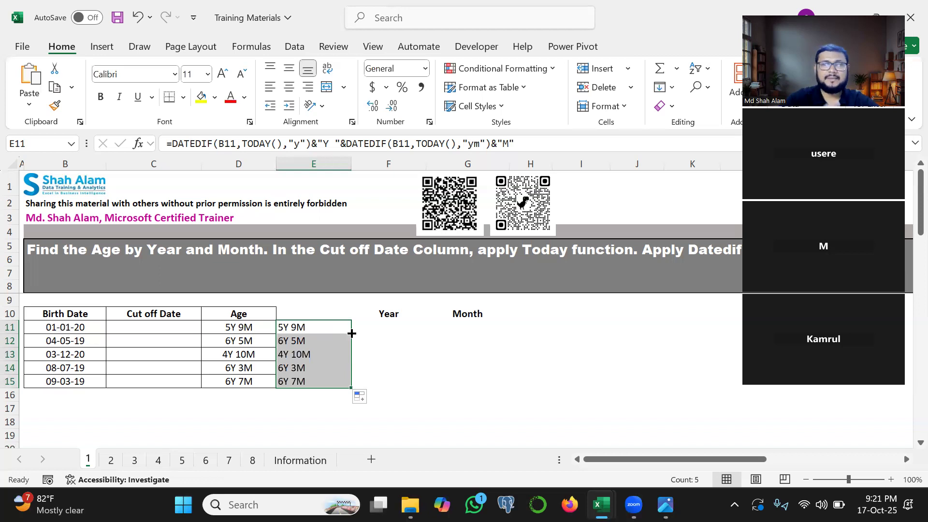
left_click(111, 460)
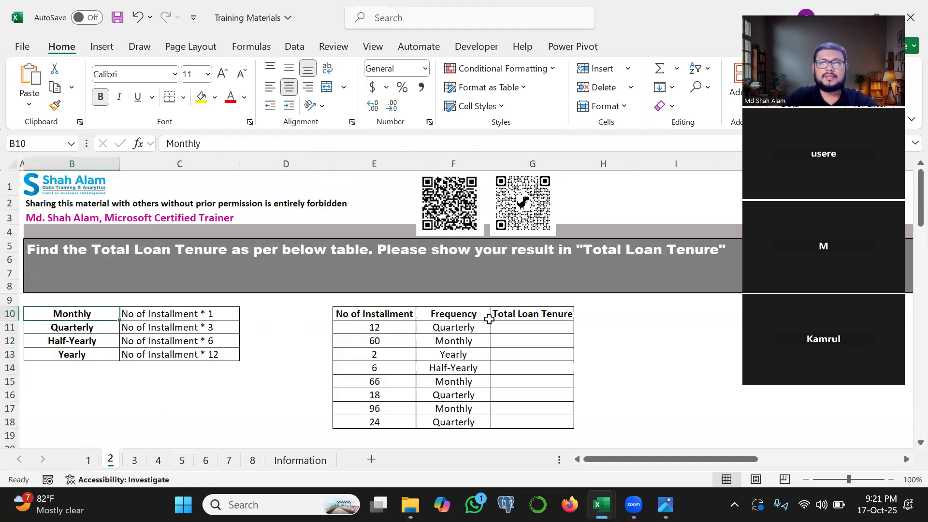
left_click(511, 328)
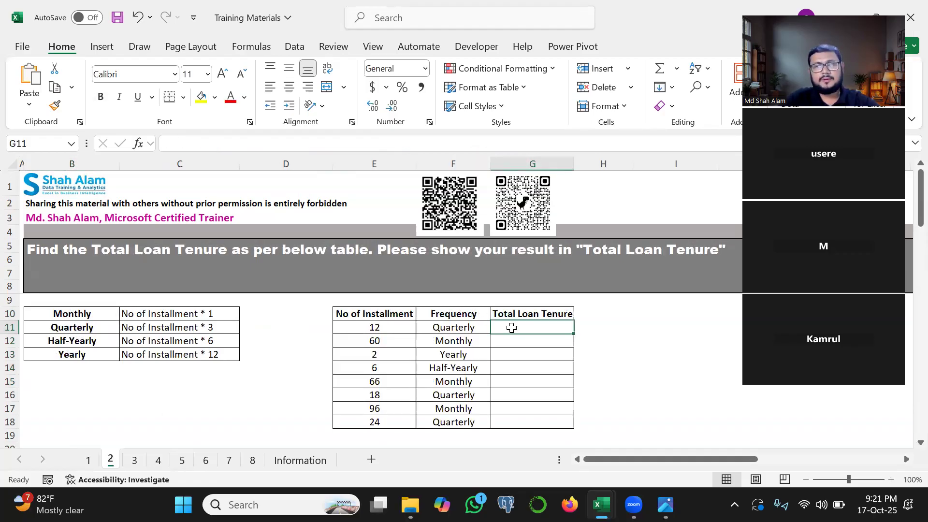
left_click(88, 460)
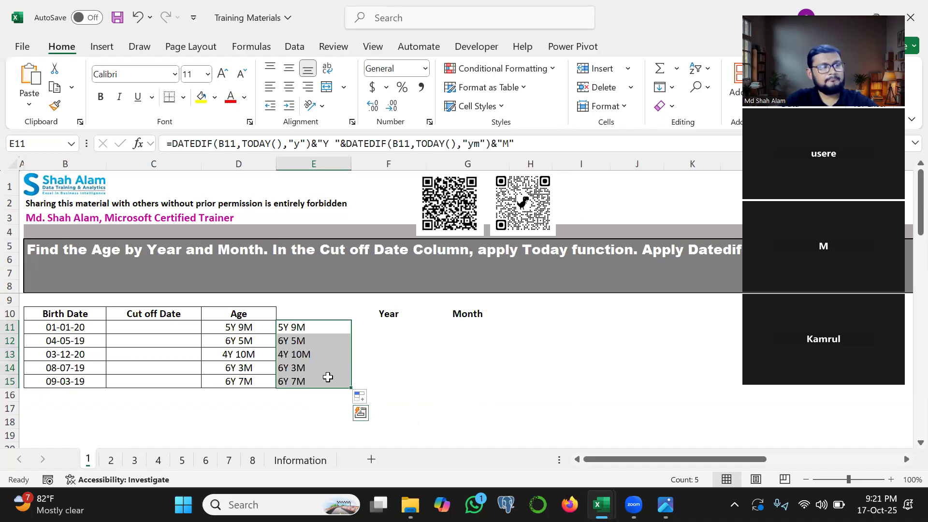
- Replace the birth date in B11 with another full date of birth to test the age formulas
double_click(88, 327)
key("BackSpace")
key("BackSpace")
key("BackSpace")
key("BackSpace")
key("BackSpace")
key("BackSpace")
key("BackSpace")
key("BackSpace")
key("BackSpace")
key("BackSpace")
type("19")
type("-2-198")
type("7")
key("Return")
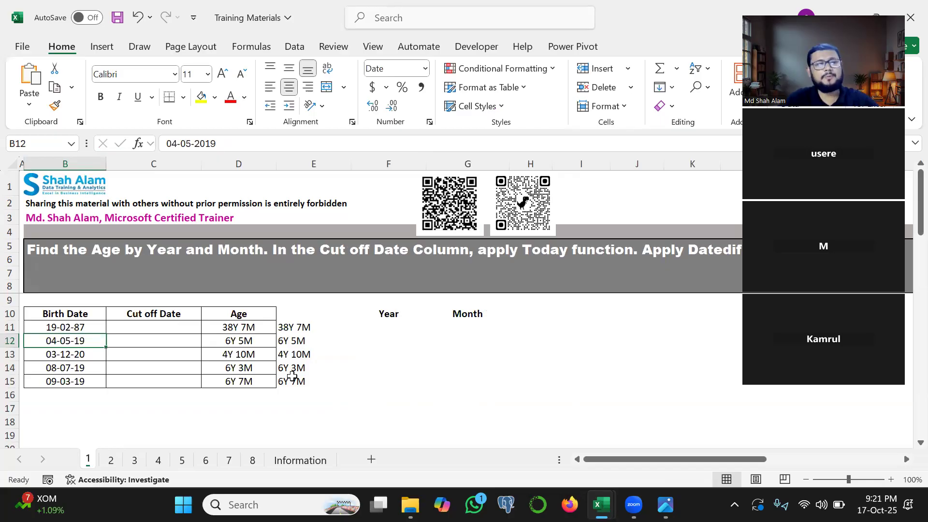
mouse_move(72, 349)
left_mouse_down()
mouse_move(299, 328)
mouse_move(189, 291)
mouse_move(47, 341)
left_mouse_up()
mouse_move(24, 310)
left_mouse_down()
mouse_move(54, 355)
mouse_move(60, 317)
mouse_move(31, 317)
left_mouse_up()
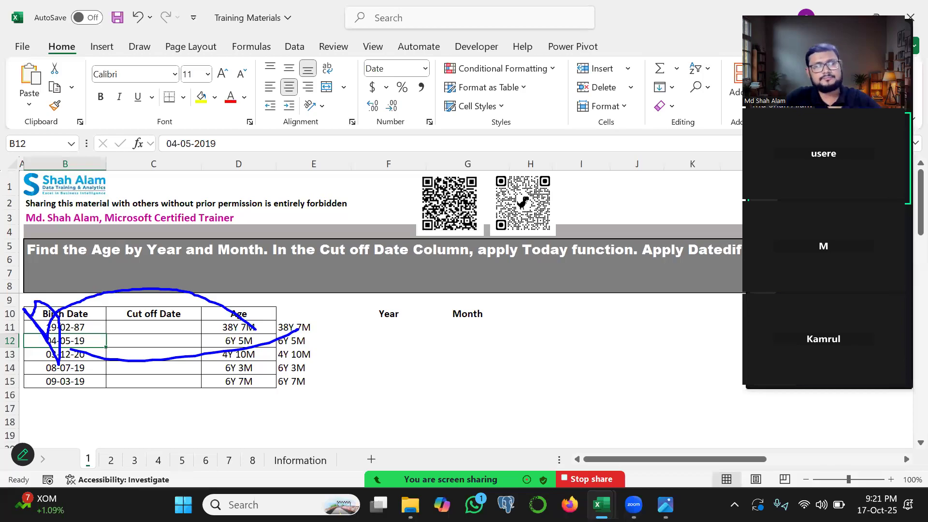
- Open sheet 2 and examine the loan tenure task, especially the installment count and frequency in row 11
left_click(111, 461)
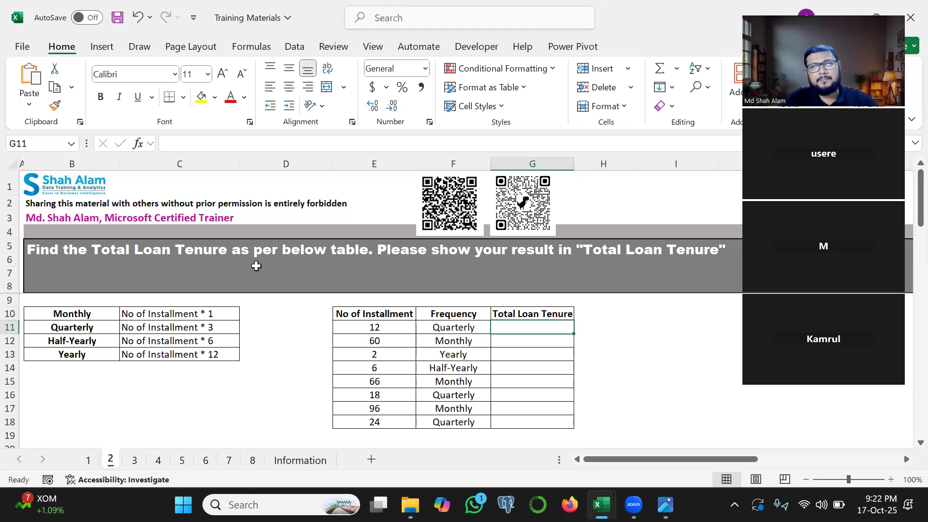
mouse_move(376, 331)
left_mouse_down()
mouse_move(341, 260)
mouse_move(375, 208)
mouse_move(348, 248)
left_mouse_up()
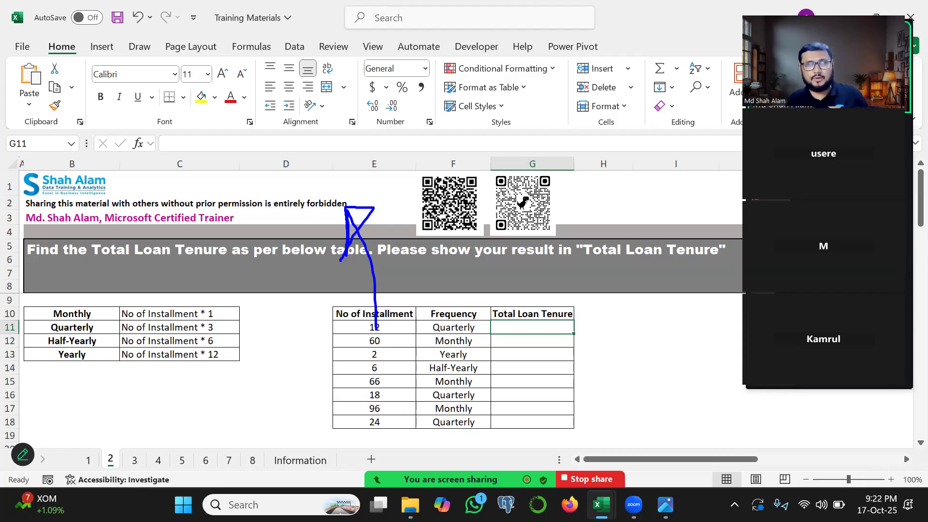
key("Escape")
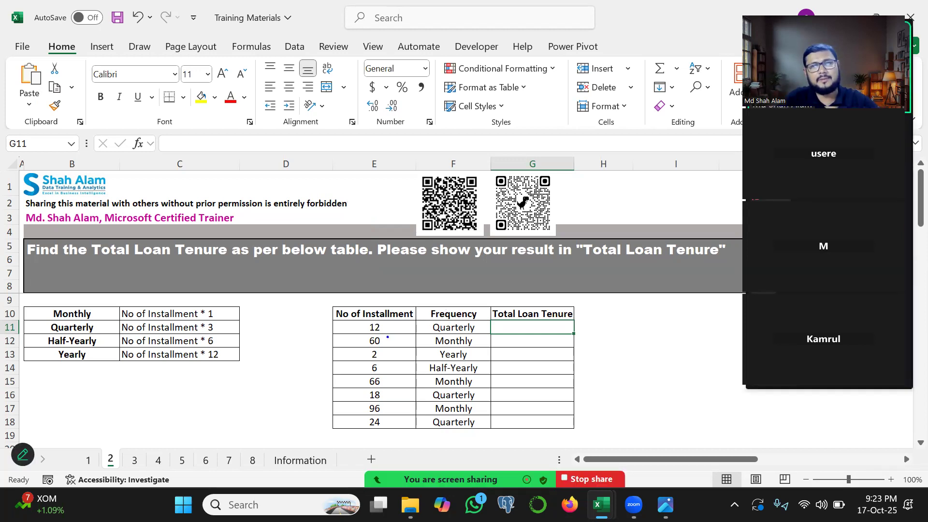
mouse_move(379, 322)
left_mouse_down()
mouse_move(373, 311)
mouse_move(360, 317)
mouse_move(362, 336)
mouse_move(386, 328)
mouse_move(382, 316)
mouse_move(457, 292)
mouse_move(436, 288)
left_mouse_up()
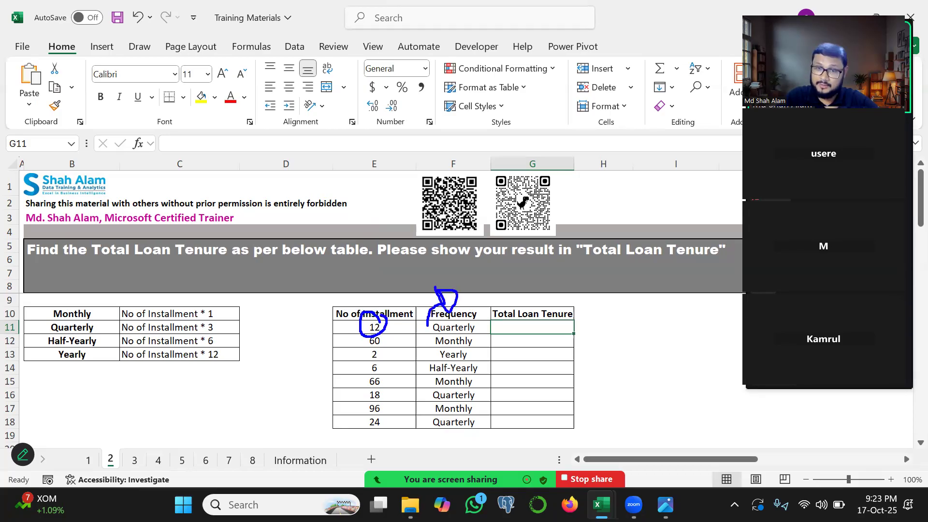
mouse_move(376, 320)
left_mouse_down()
mouse_move(414, 282)
mouse_move(430, 310)
left_mouse_up()
mouse_move(374, 306)
left_mouse_down()
mouse_move(365, 324)
mouse_move(383, 310)
left_mouse_up()
key("Escape")
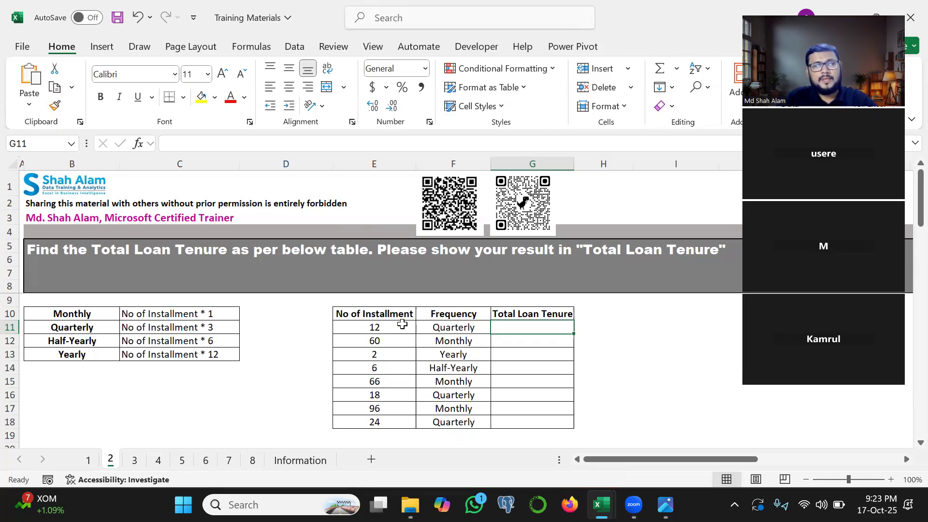
mouse_move(377, 324)
left_mouse_down()
mouse_move(340, 219)
mouse_move(352, 256)
left_mouse_up()
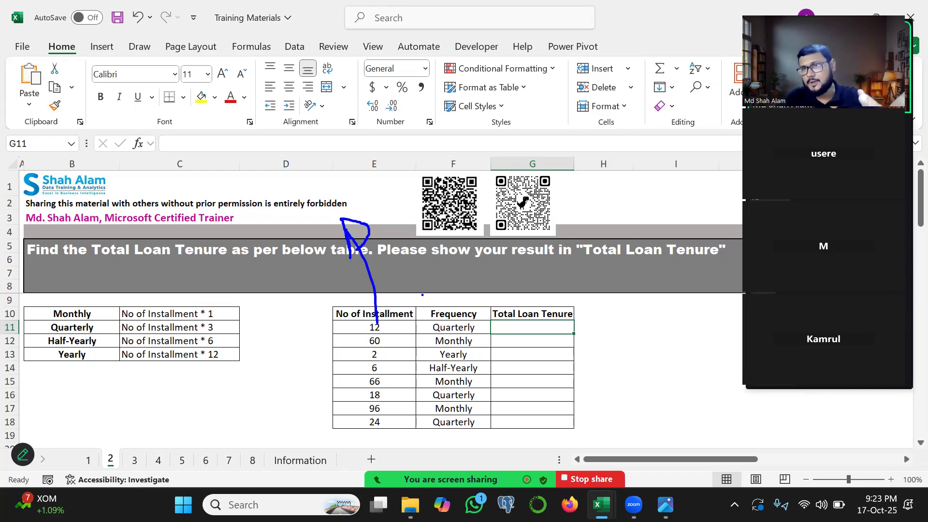
mouse_move(386, 323)
left_mouse_down()
mouse_move(437, 319)
mouse_move(423, 306)
mouse_move(384, 312)
mouse_move(400, 332)
mouse_move(397, 315)
left_mouse_up()
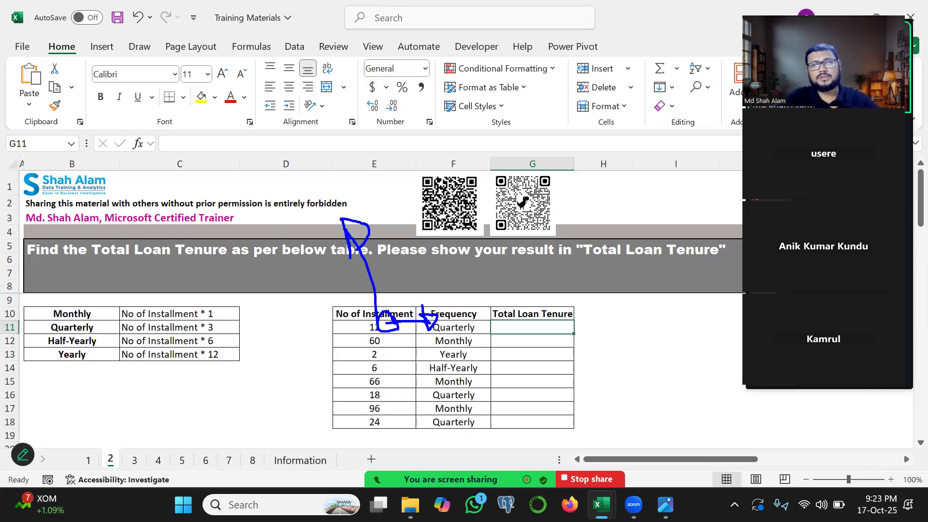
key("Escape")
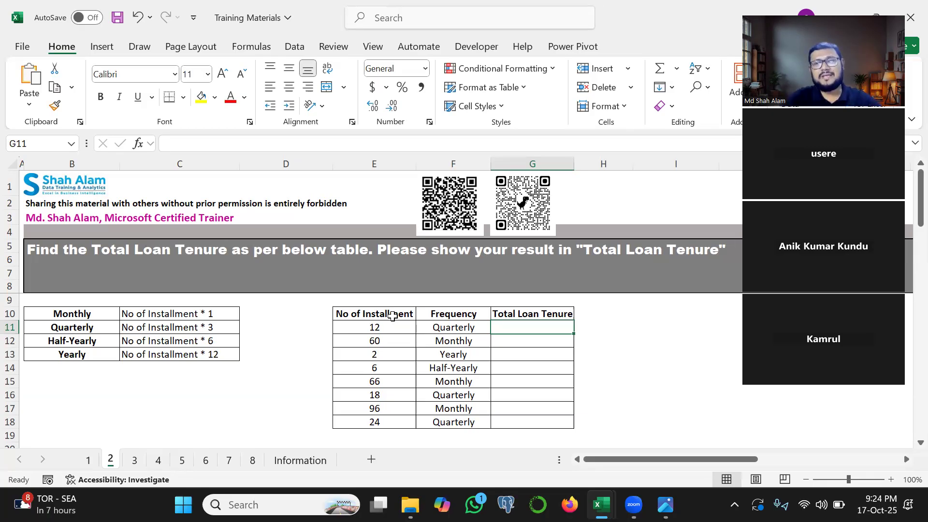
- Start an IF formula in G11 that tests whether the frequency in F11 equals "monthly"
type("=if")
key("Tab")
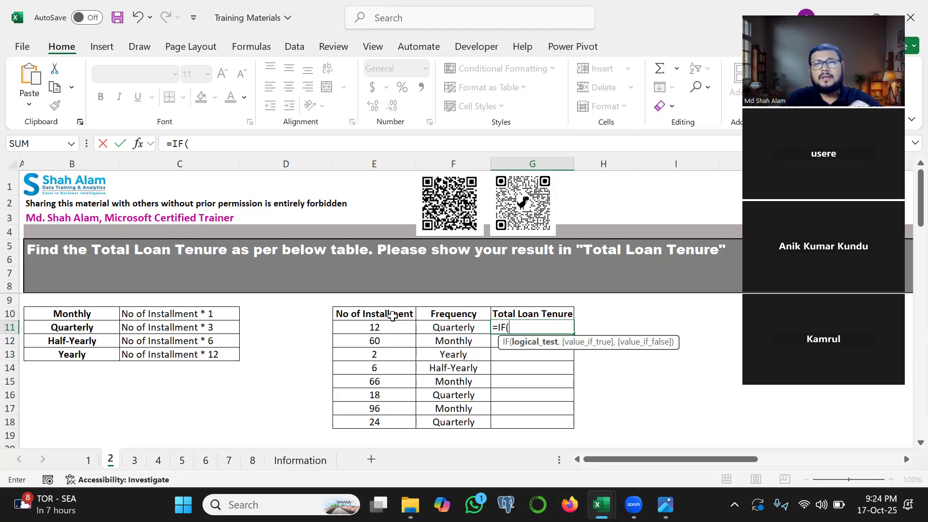
left_click(442, 327)
type("=\"mon")
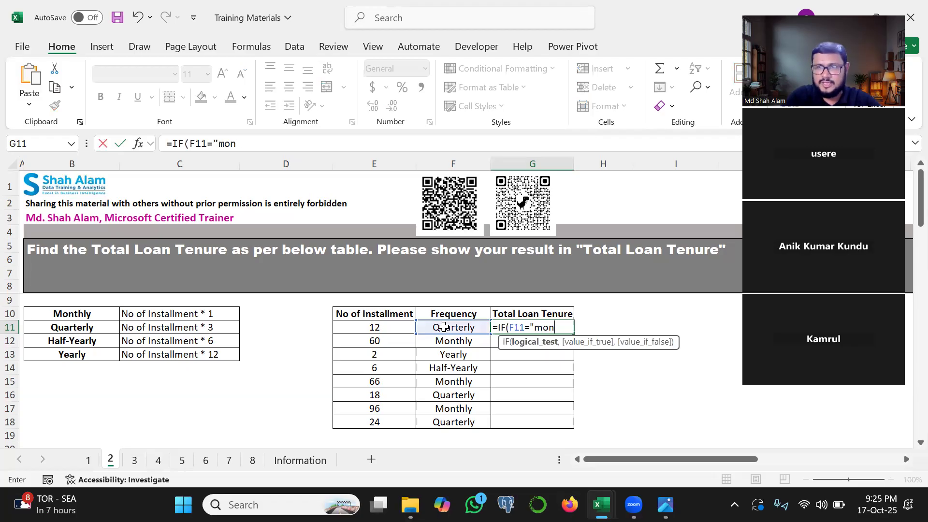
type("thly\",")
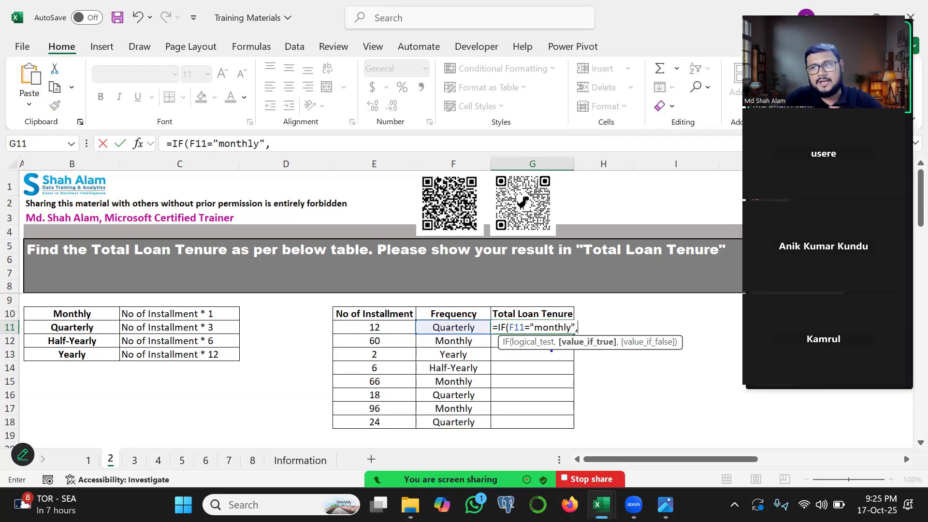
- Add E11*1 as the value-if-true of the G11 IF formula, followed by a comma for the value-if-false
left_click_drag(528, 346, 519, 389)
mouse_move(582, 351)
left_mouse_down()
mouse_move(628, 412)
mouse_move(629, 385)
mouse_move(585, 385)
left_mouse_up()
mouse_move(506, 374)
left_mouse_down()
mouse_move(517, 409)
mouse_move(536, 368)
left_mouse_up()
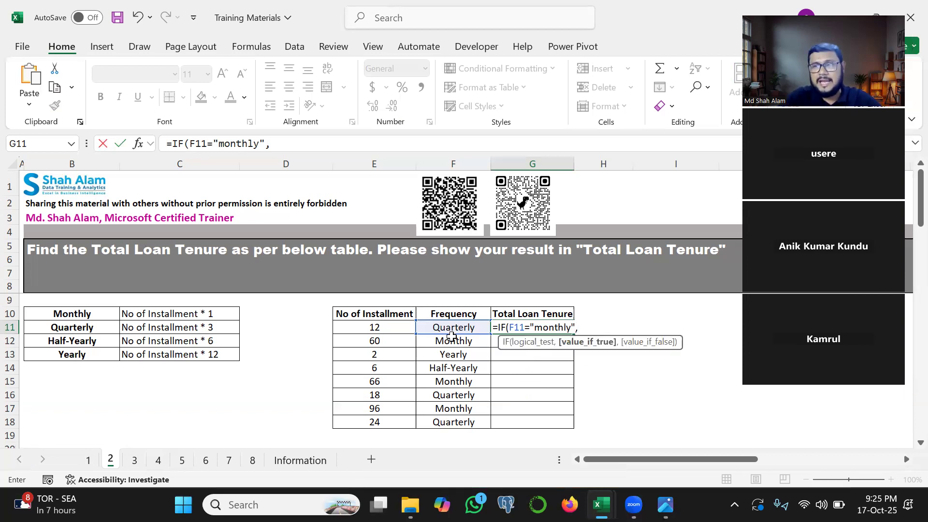
left_click(384, 327)
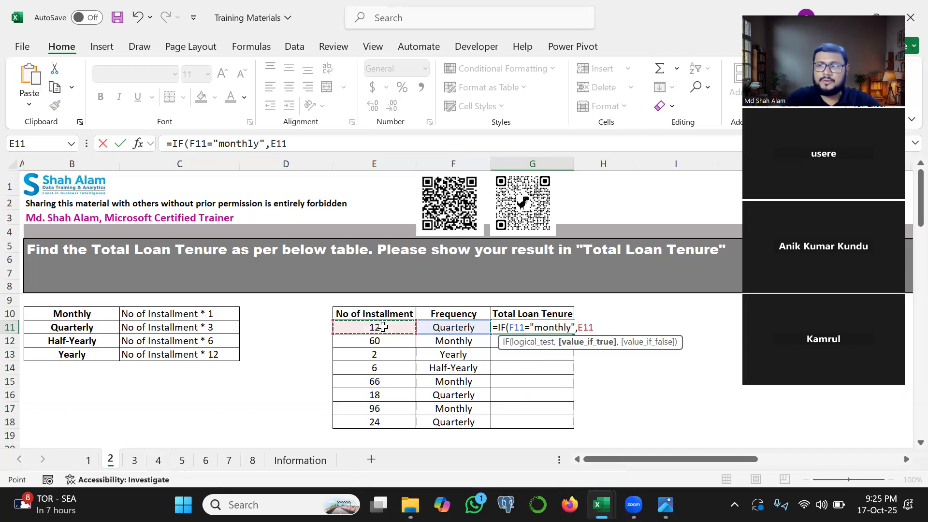
type("*1")
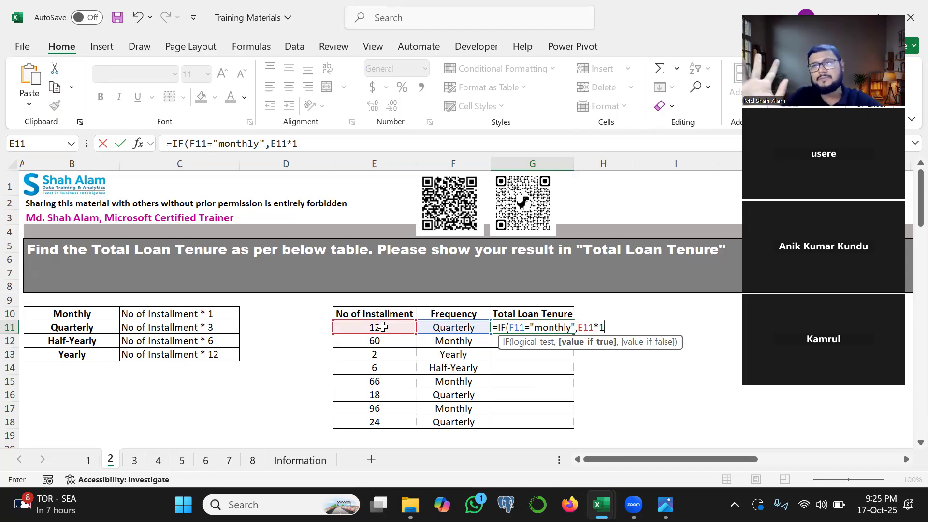
type(",")
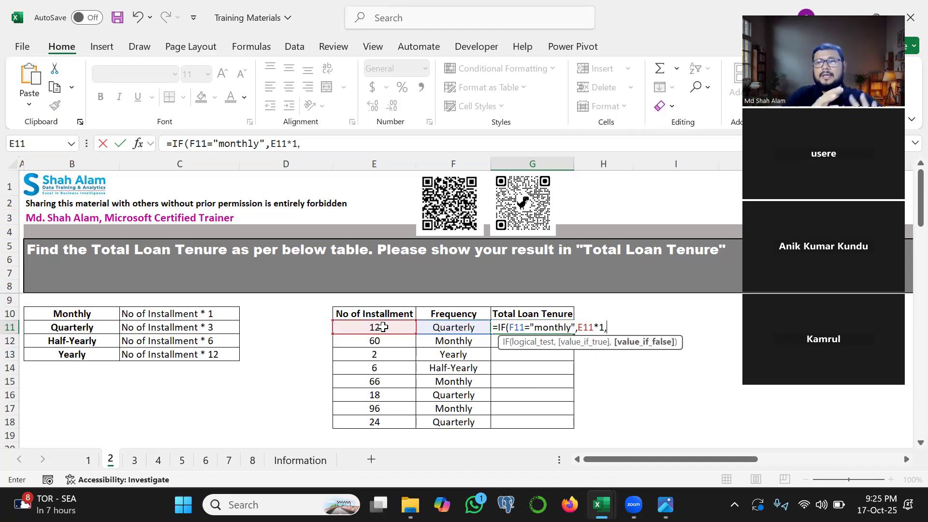
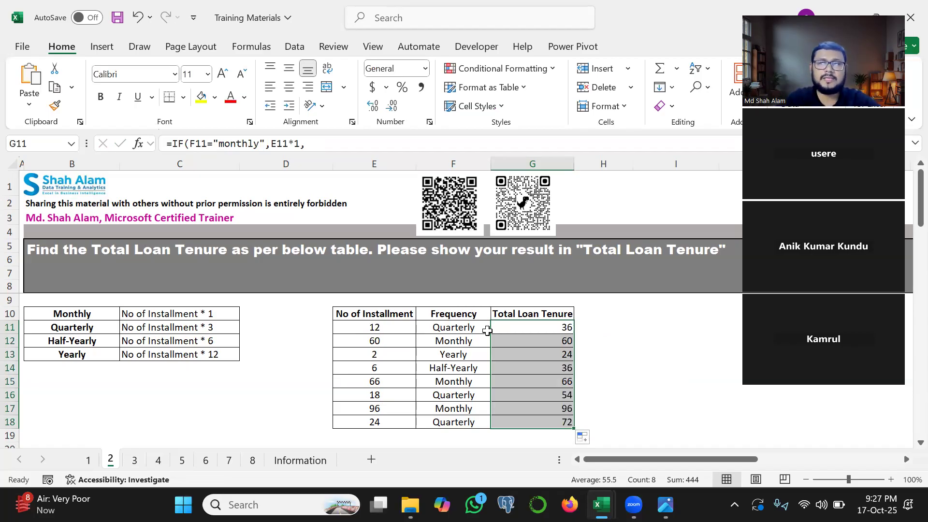
- Review the full nested IF formula in G11 that multiplies the installments by frequency
double_click(516, 327)
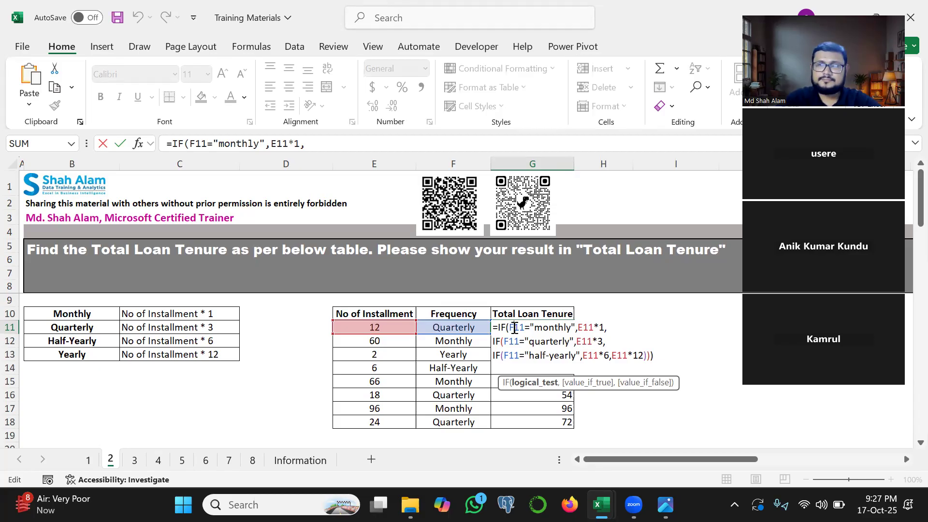
key("Return")
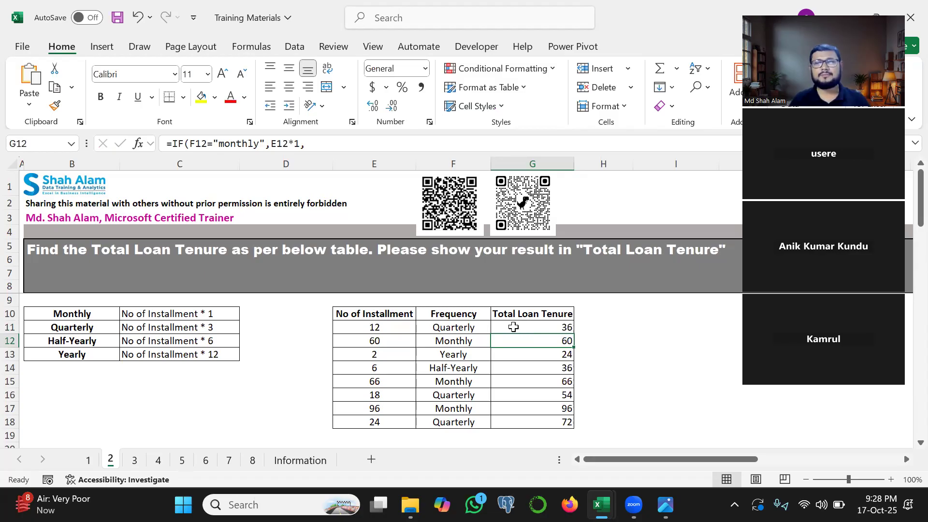
left_click(513, 327)
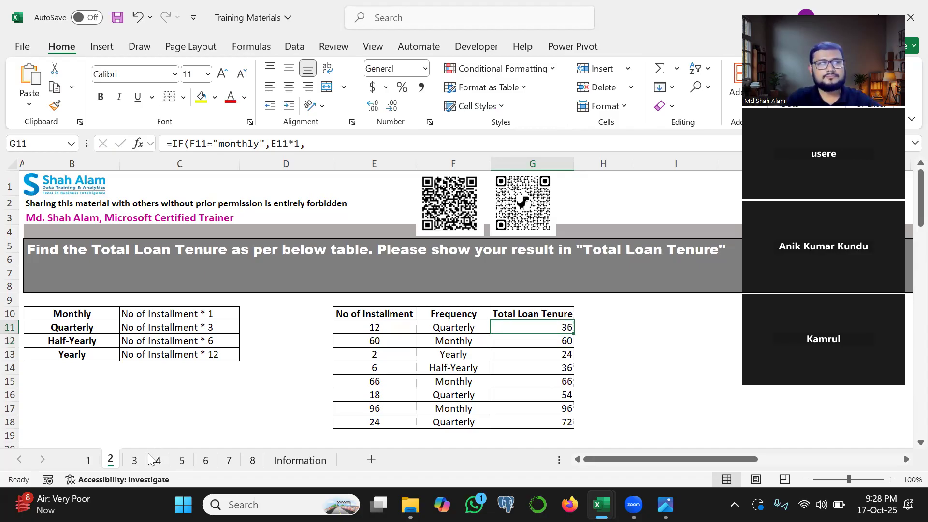
- Open sheet 3 and examine the car facility task, especially the designation and performance grade criteria for each level
left_click(134, 462)
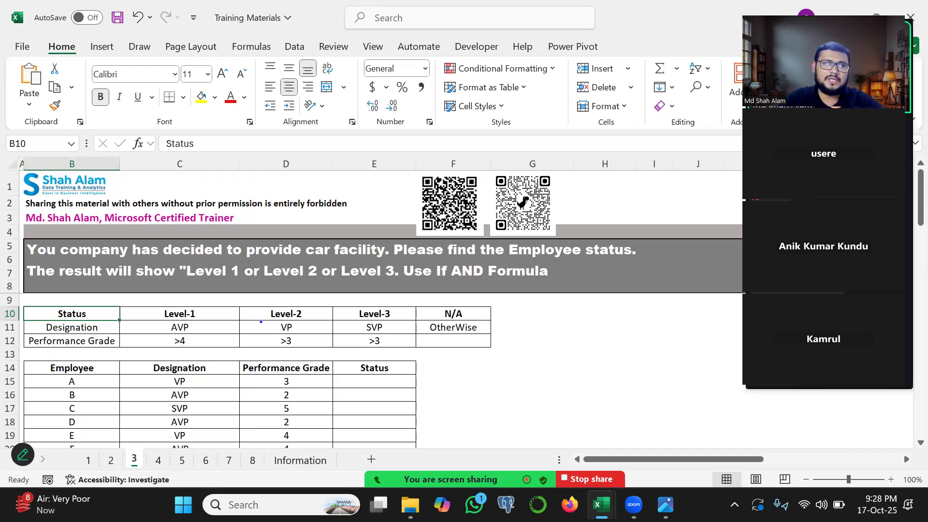
left_click_drag(161, 331, 197, 328)
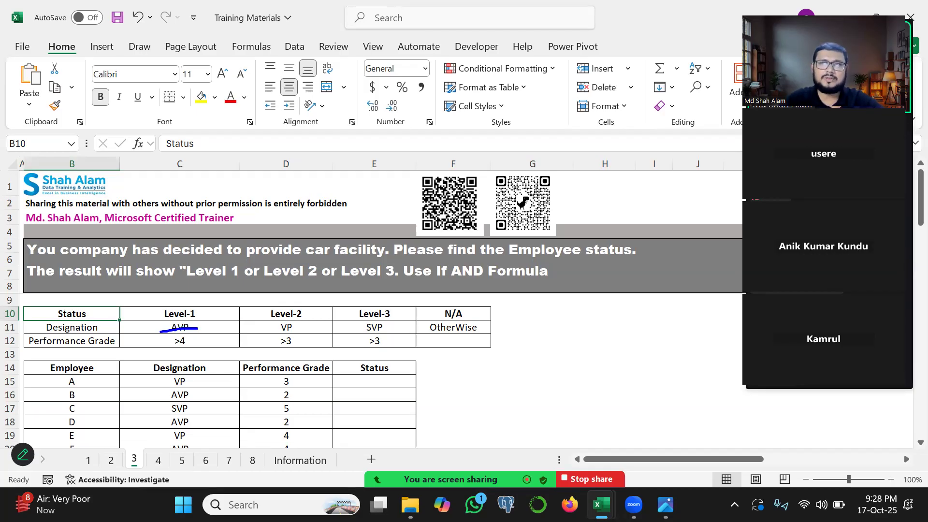
mouse_move(200, 324)
left_mouse_down()
mouse_move(169, 316)
mouse_move(164, 329)
mouse_move(196, 338)
mouse_move(198, 316)
mouse_move(168, 356)
mouse_move(185, 353)
mouse_move(194, 331)
left_mouse_up()
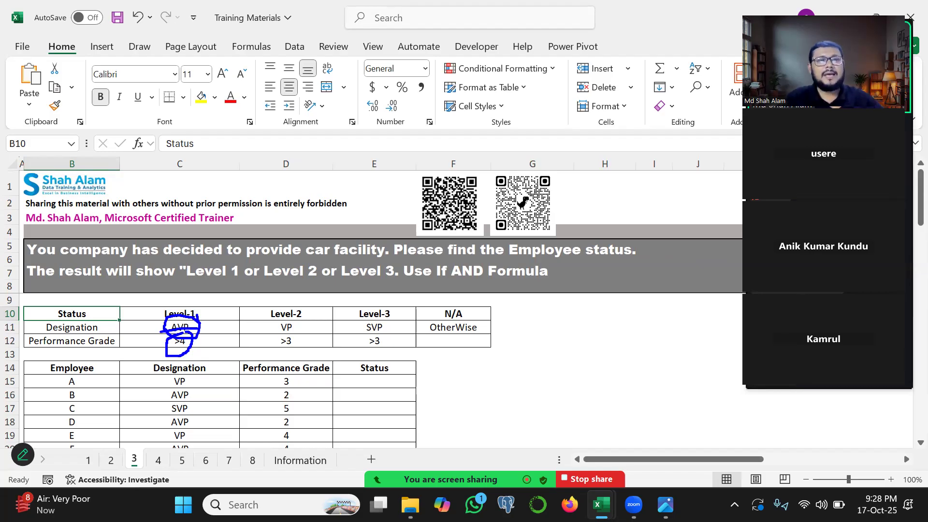
mouse_move(192, 306)
left_mouse_down()
mouse_move(261, 277)
mouse_move(353, 284)
mouse_move(382, 311)
left_mouse_up()
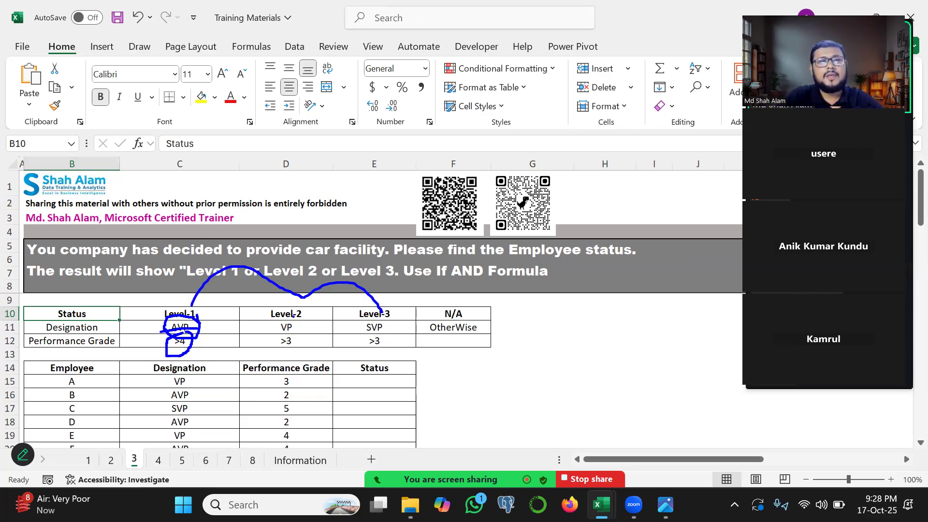
key("Escape")
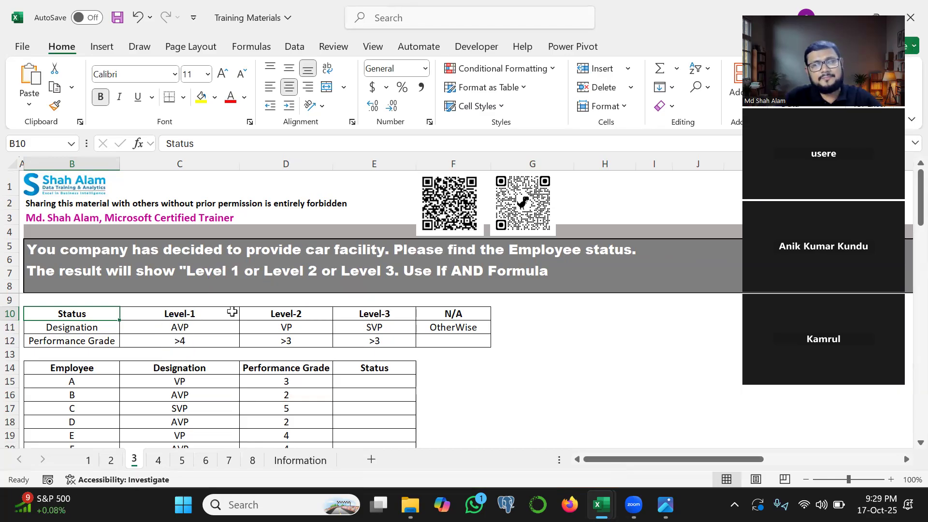
mouse_move(165, 331)
left_mouse_down()
mouse_move(195, 325)
mouse_move(194, 278)
mouse_move(179, 310)
left_mouse_up()
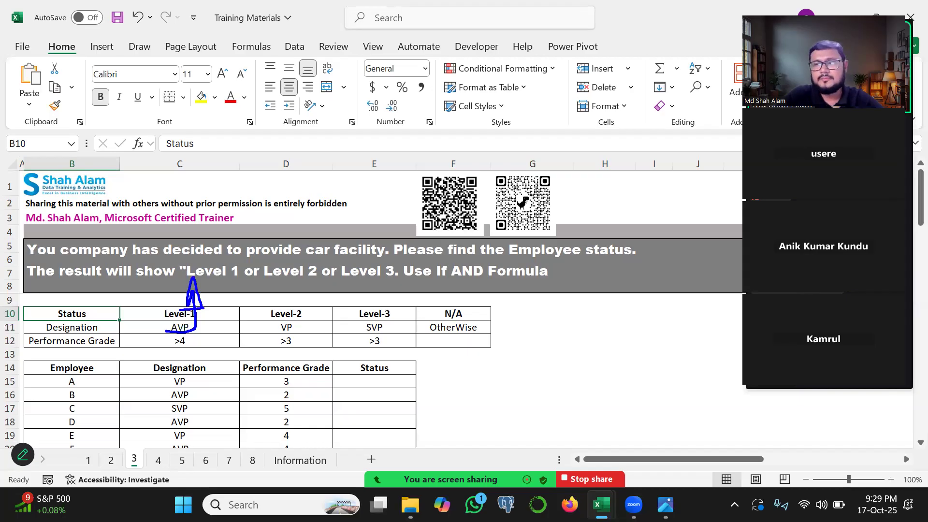
mouse_move(293, 323)
left_mouse_down()
mouse_move(319, 333)
mouse_move(310, 312)
mouse_move(326, 296)
mouse_move(314, 323)
left_mouse_up()
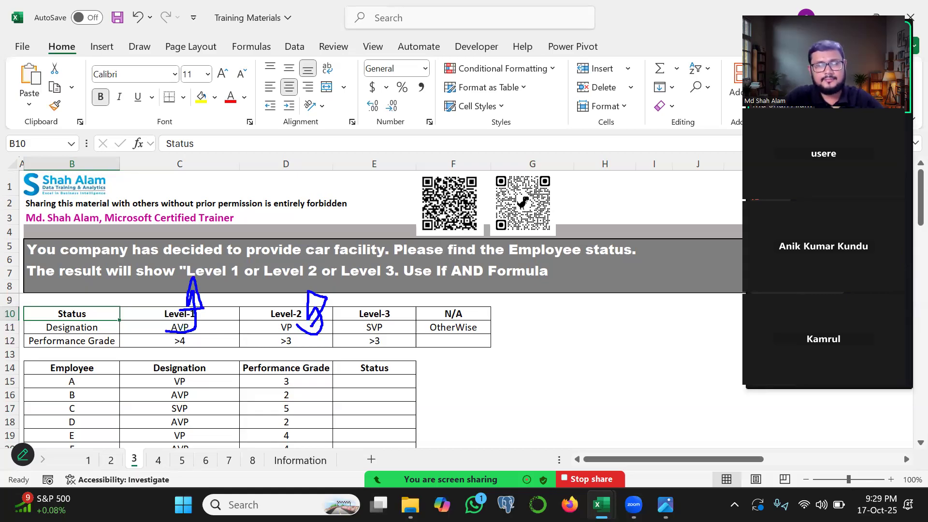
key("Escape")
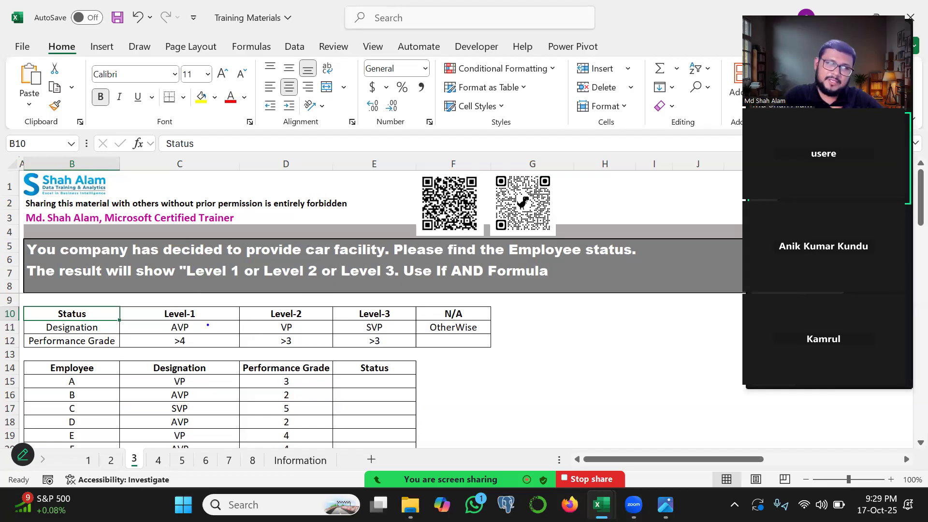
mouse_move(204, 324)
left_mouse_down()
mouse_move(204, 345)
mouse_move(165, 353)
mouse_move(159, 326)
mouse_move(209, 325)
left_mouse_up()
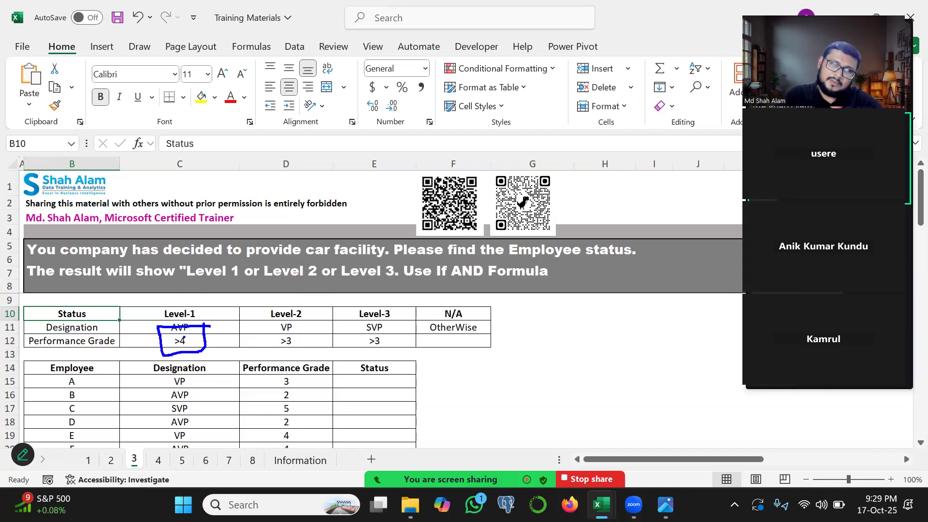
mouse_move(167, 334)
left_mouse_down()
mouse_move(187, 333)
mouse_move(169, 349)
mouse_move(193, 336)
left_mouse_up()
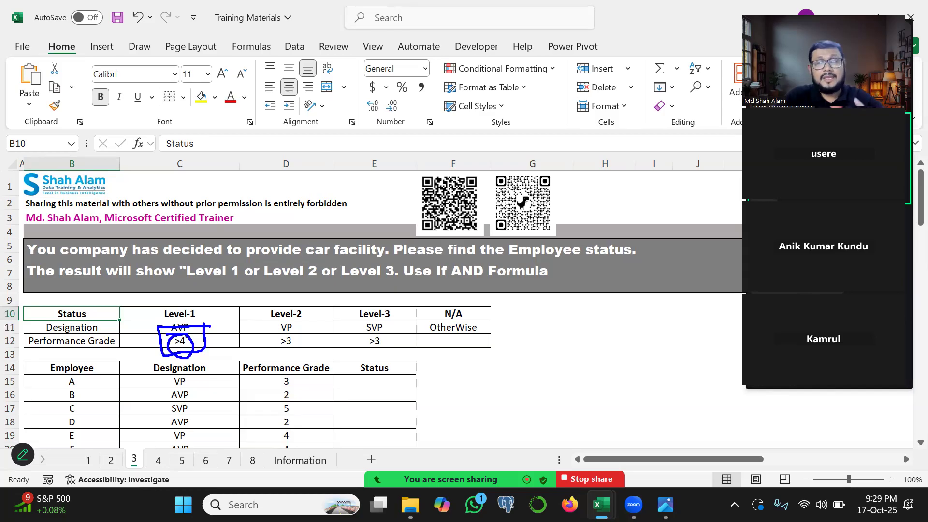
mouse_move(200, 341)
left_mouse_down()
mouse_move(210, 309)
mouse_move(192, 302)
mouse_move(205, 323)
left_mouse_up()
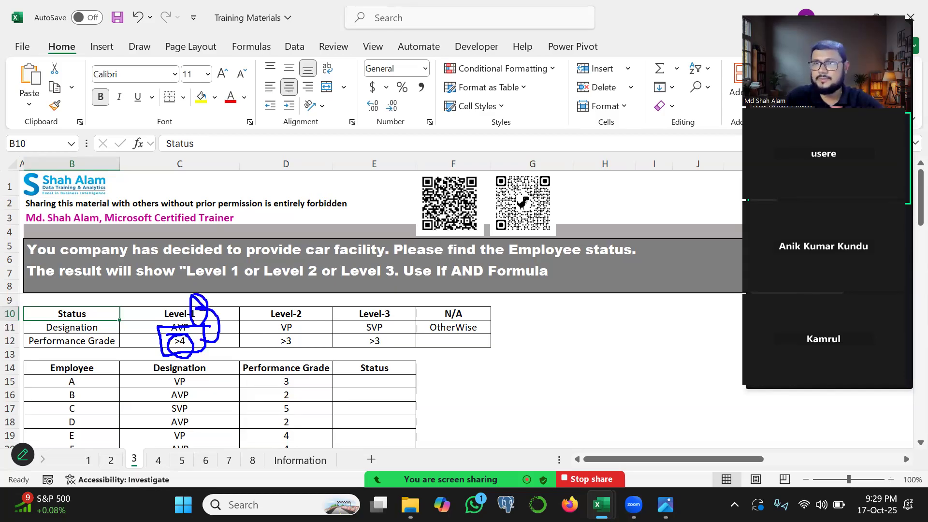
key("Escape")
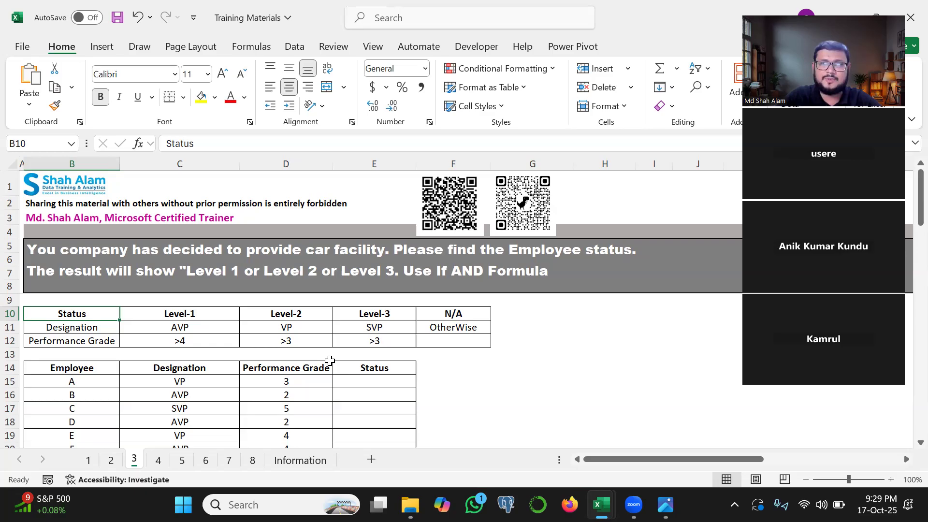
- Start an IF formula in Status cell E15 with a nested AND function as its logical test
left_click(376, 384)
type("=IF(")
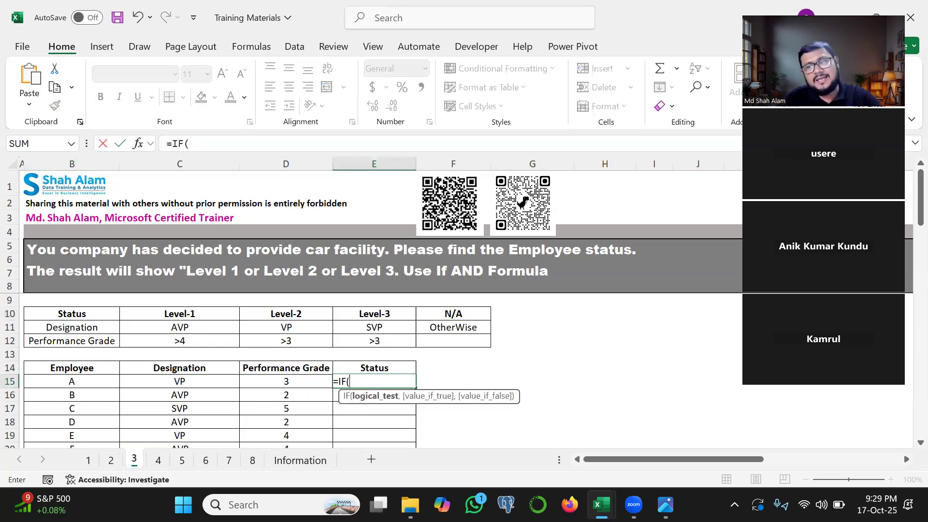
mouse_move(375, 389)
left_mouse_down()
mouse_move(350, 129)
mouse_move(347, 177)
left_mouse_up()
left_click_drag(349, 120, 341, 178)
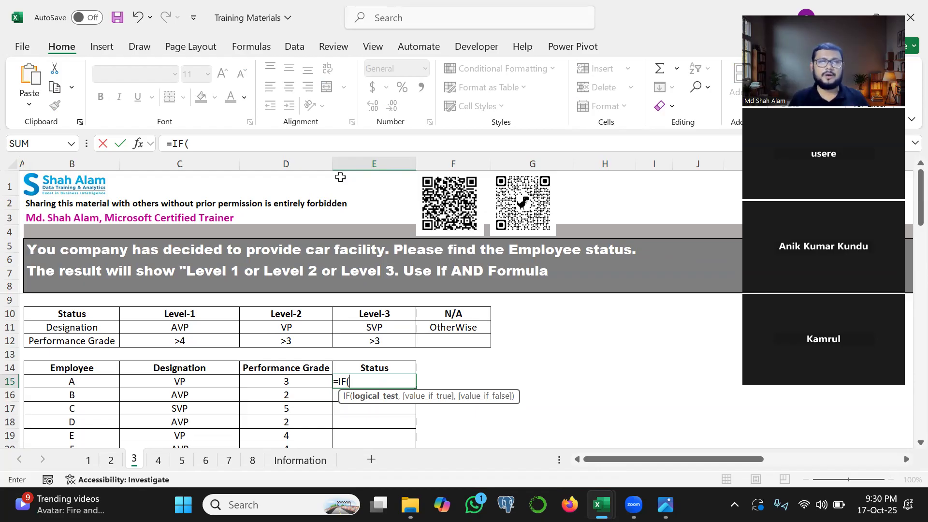
type("AND(")
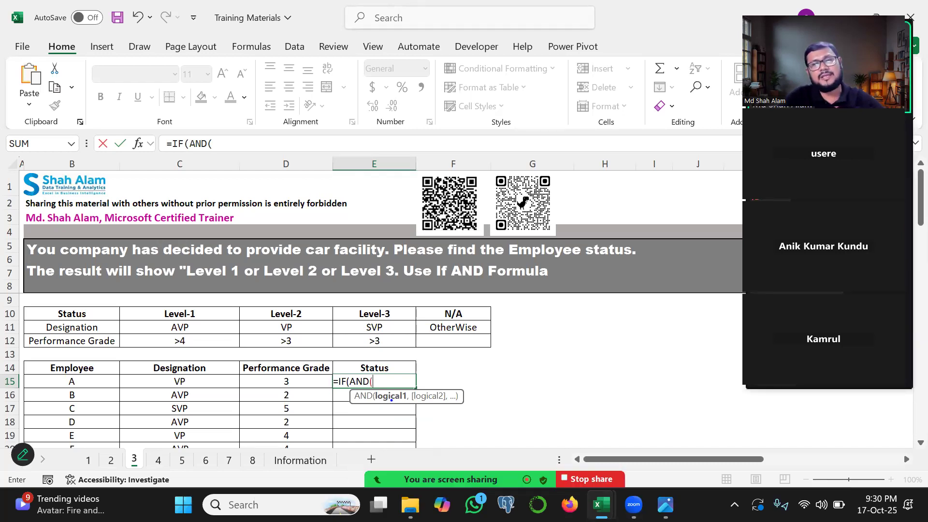
left_click_drag(392, 395, 398, 279)
left_click_drag(432, 394, 469, 263)
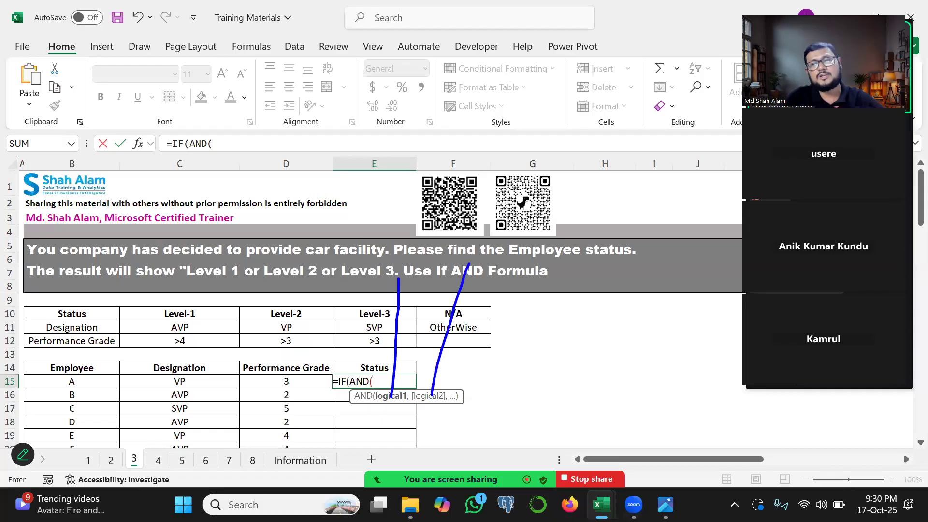
mouse_move(441, 388)
left_mouse_down()
mouse_move(701, 327)
mouse_move(664, 290)
mouse_move(674, 352)
left_mouse_up()
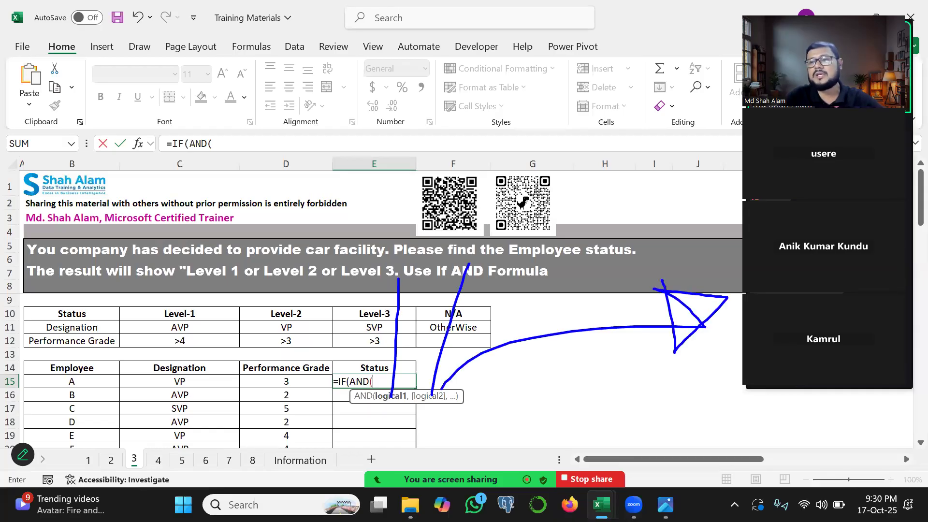
key("Escape")
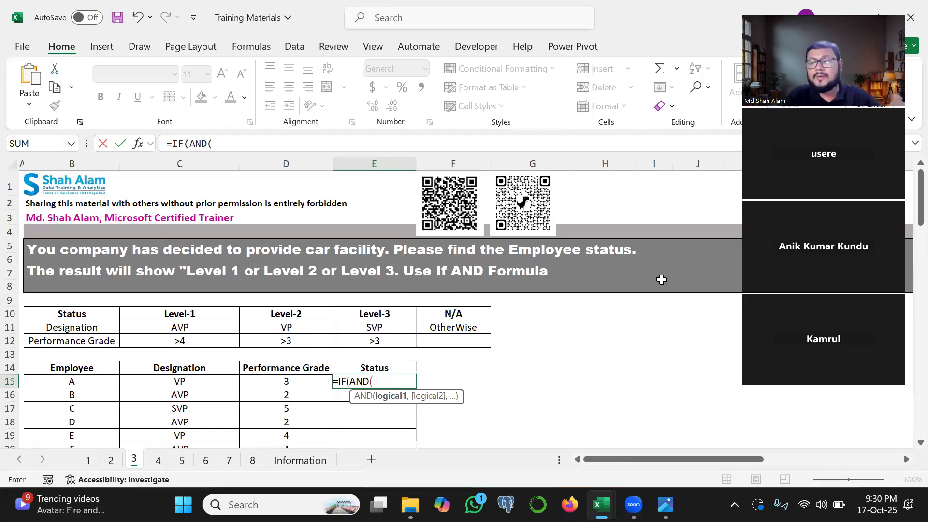
- Complete the AND test in E15 with C15="avp" and D15>4, followed by a comma for the value-if-true
left_click(198, 380)
type("=\"avp\",")
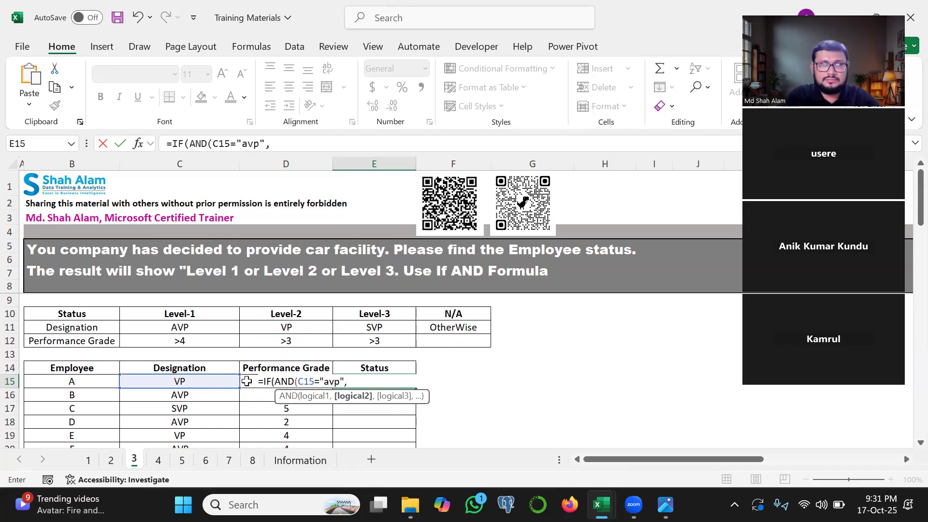
left_click(246, 382)
type(">4)")
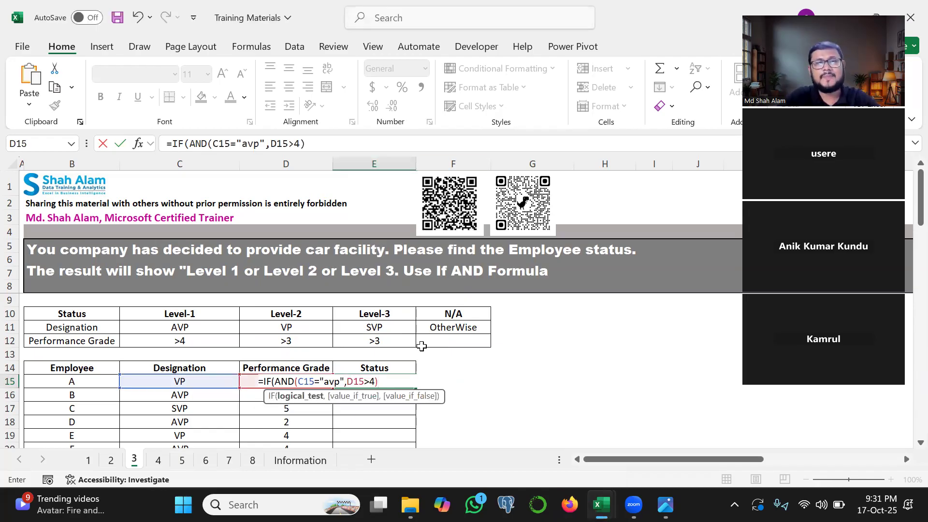
type(",")
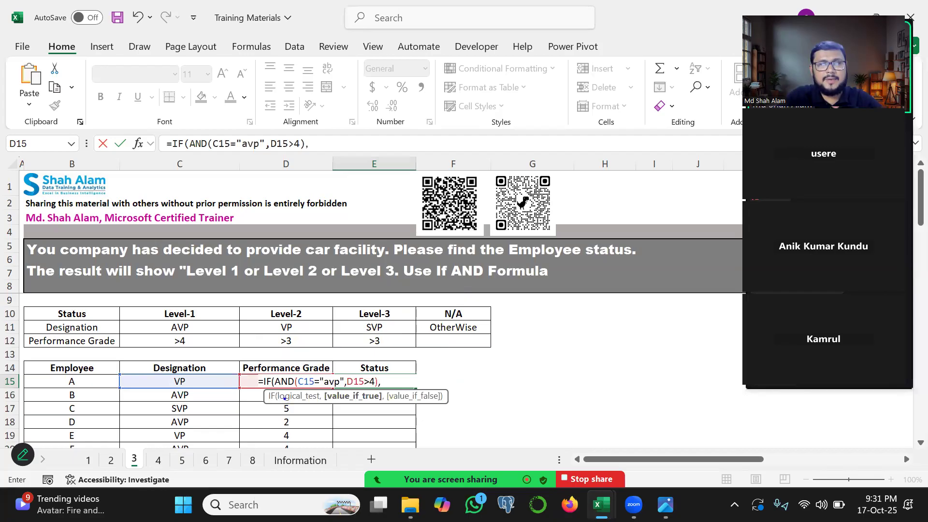
- Enter "Level-1" as the value-if-true argument of the IF formula in Status cell E15
mouse_move(278, 390)
left_mouse_down()
mouse_move(364, 391)
mouse_move(383, 378)
mouse_move(264, 389)
mouse_move(279, 395)
left_mouse_up()
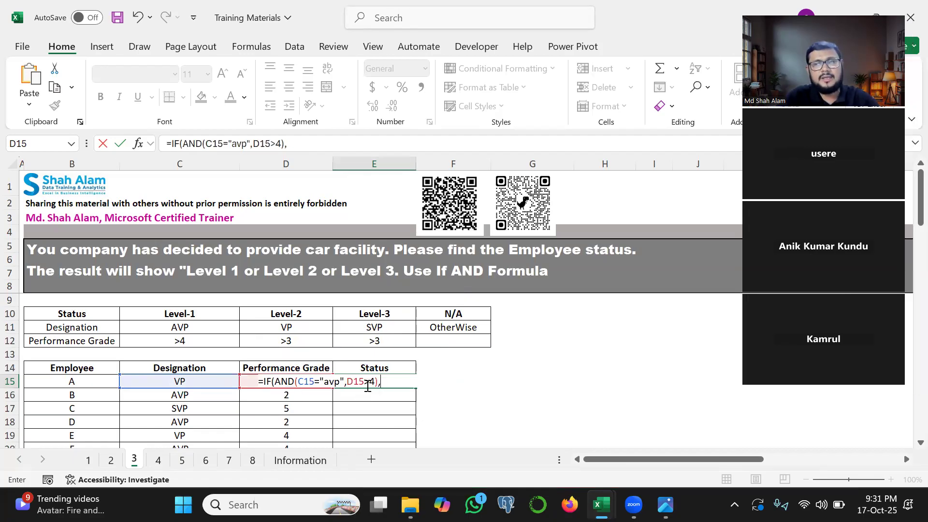
type("\"Level")
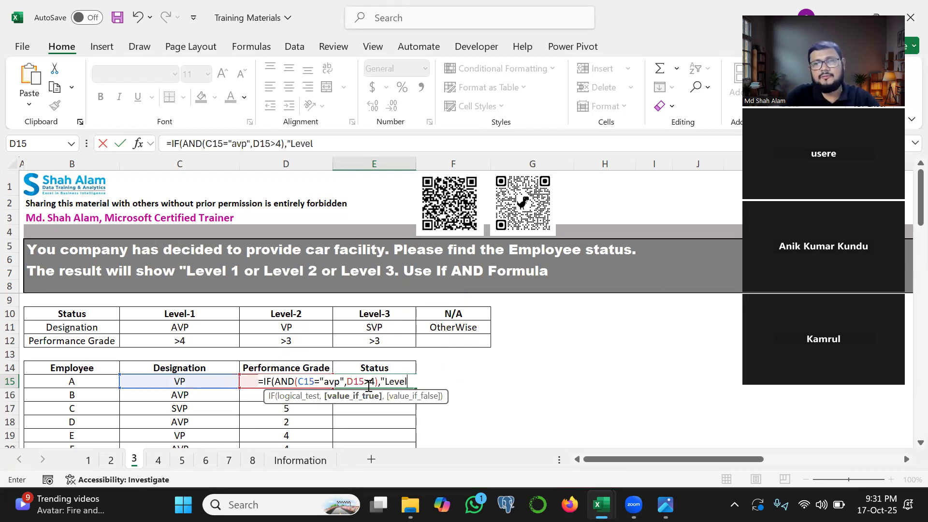
type("-1\"")
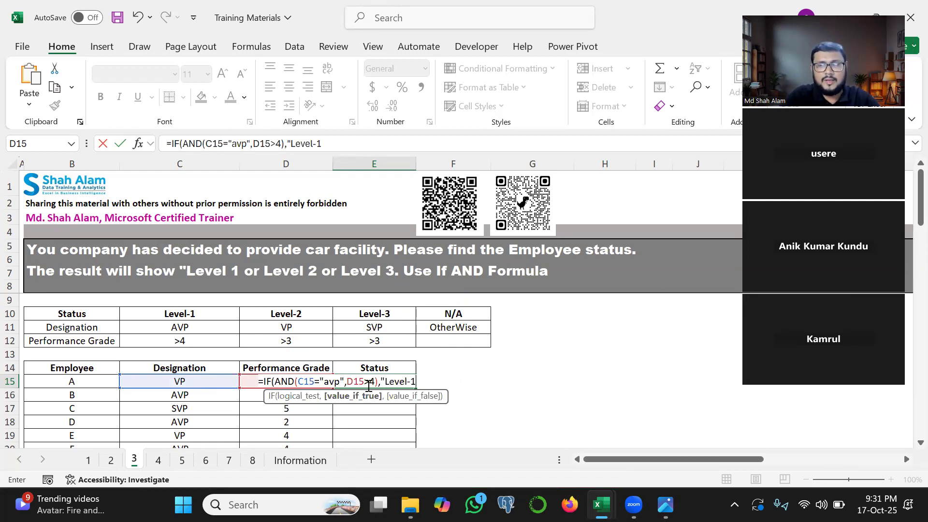
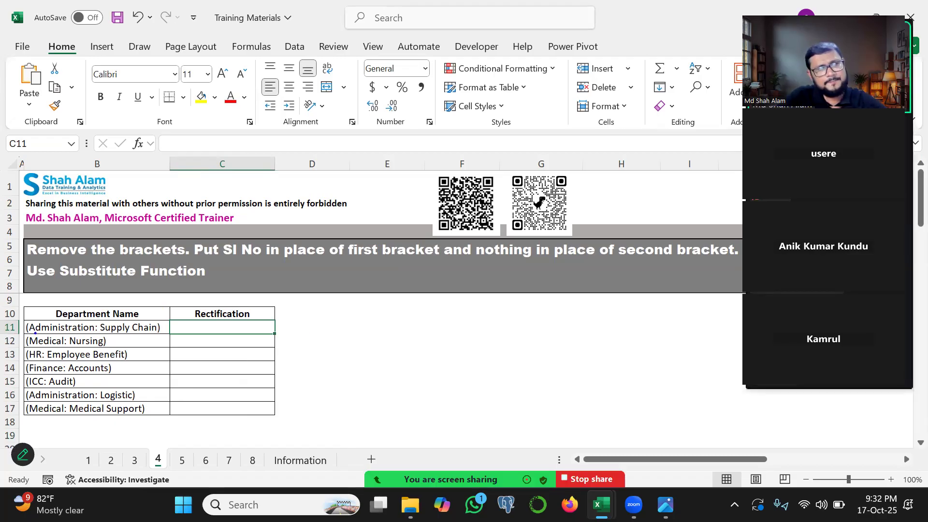
- Replace every opening bracket "(" on sheet 4 with nothing using Find and Replace
mouse_move(32, 332)
left_mouse_down()
mouse_move(153, 334)
mouse_move(131, 307)
mouse_move(36, 310)
mouse_move(29, 331)
left_mouse_up()
key("Escape")
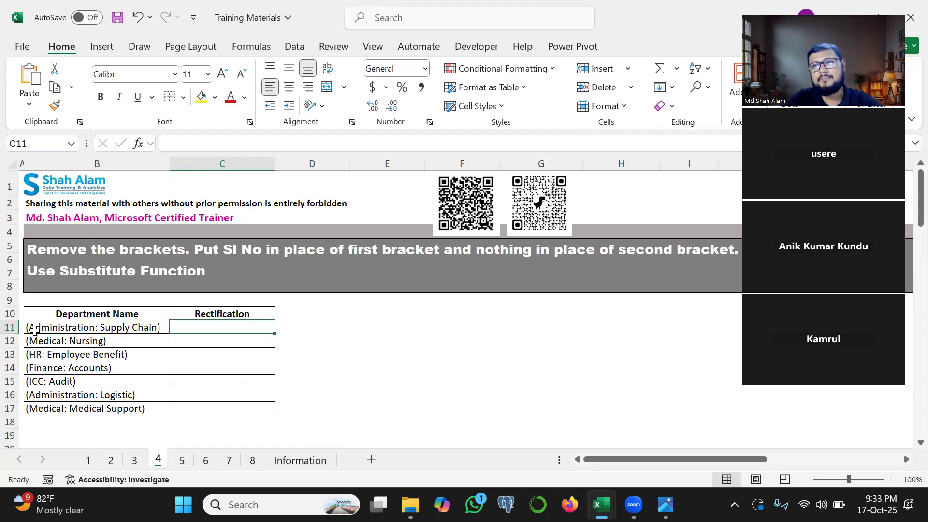
key("ctrl+h")
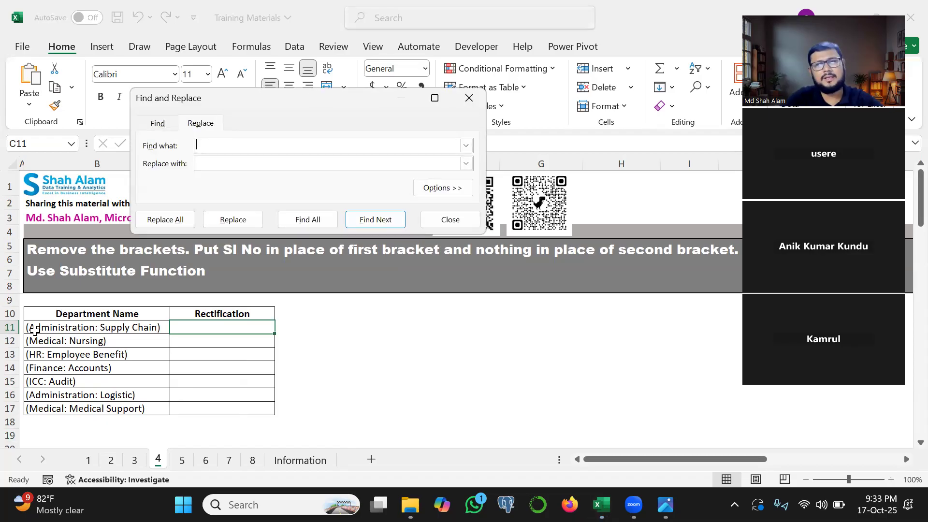
type("(")
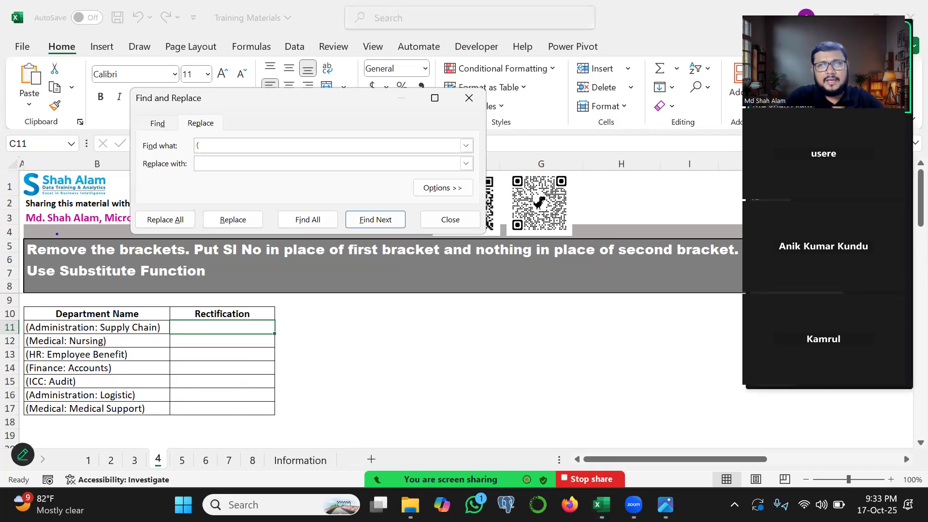
mouse_move(202, 146)
left_mouse_down()
mouse_move(205, 122)
mouse_move(192, 152)
mouse_move(211, 131)
left_mouse_up()
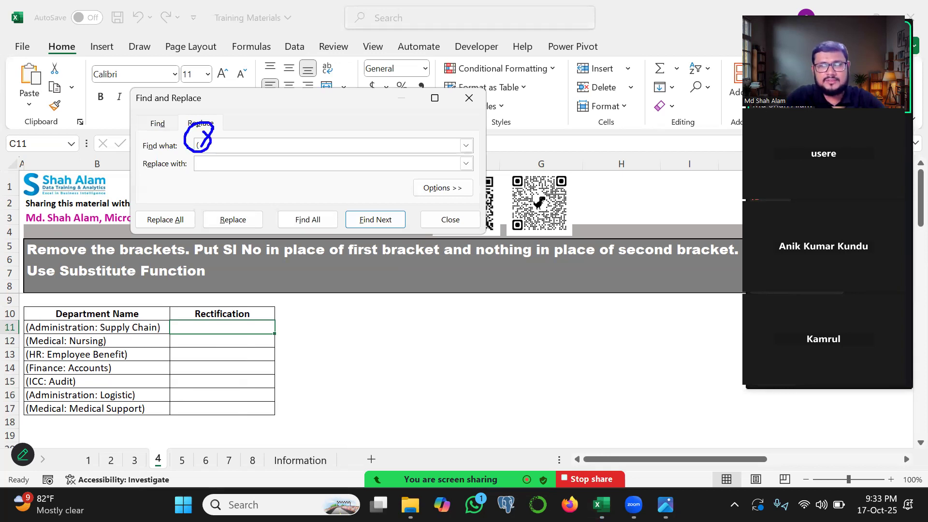
key("Escape")
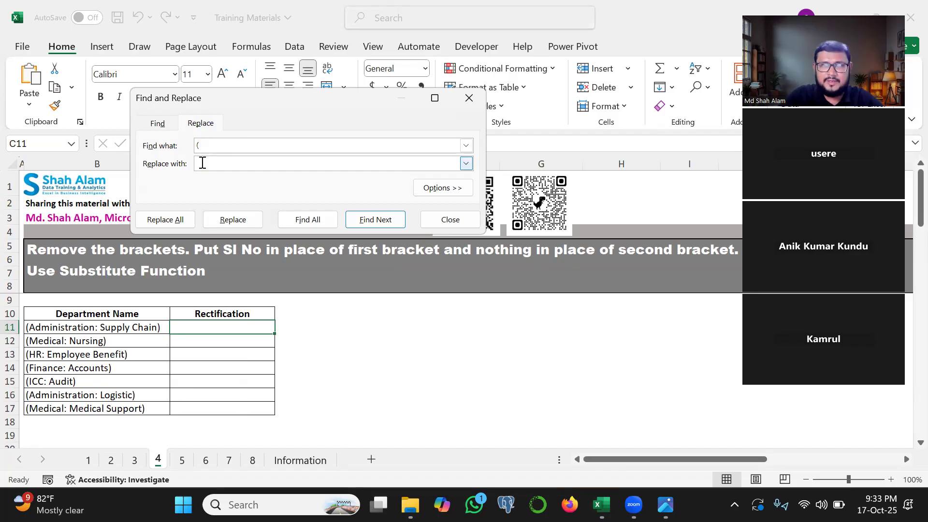
left_click(178, 224)
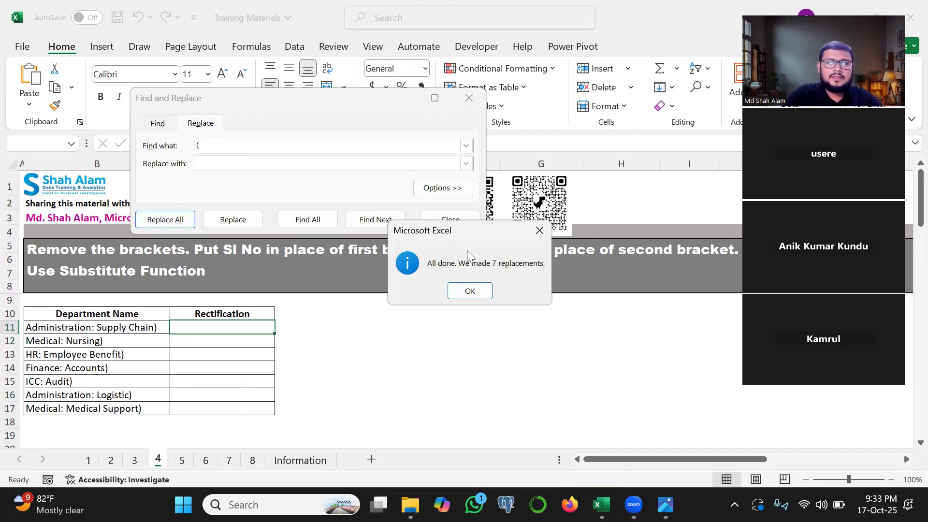
left_click(470, 291)
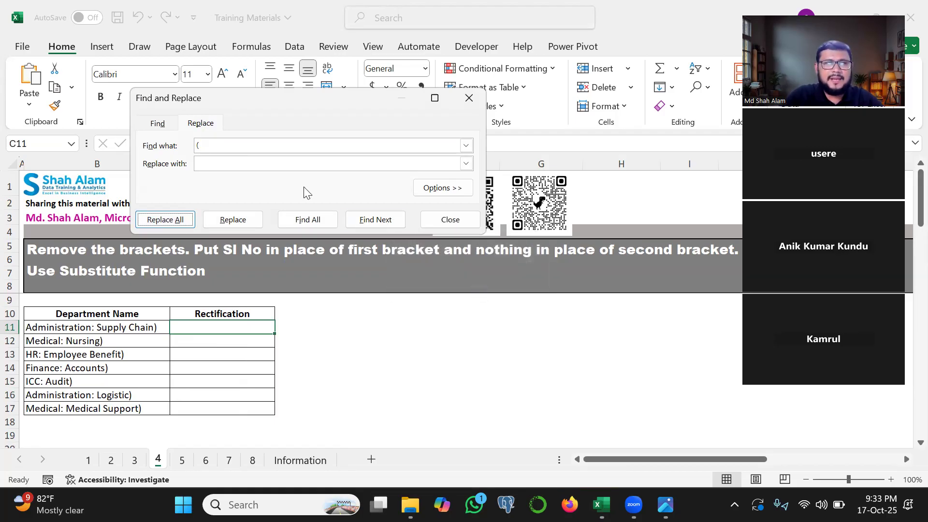
- Replace every closing bracket ")" on sheet 4 with nothing and close Find and Replace
left_click(215, 145)
key("BackSpace")
type(")")
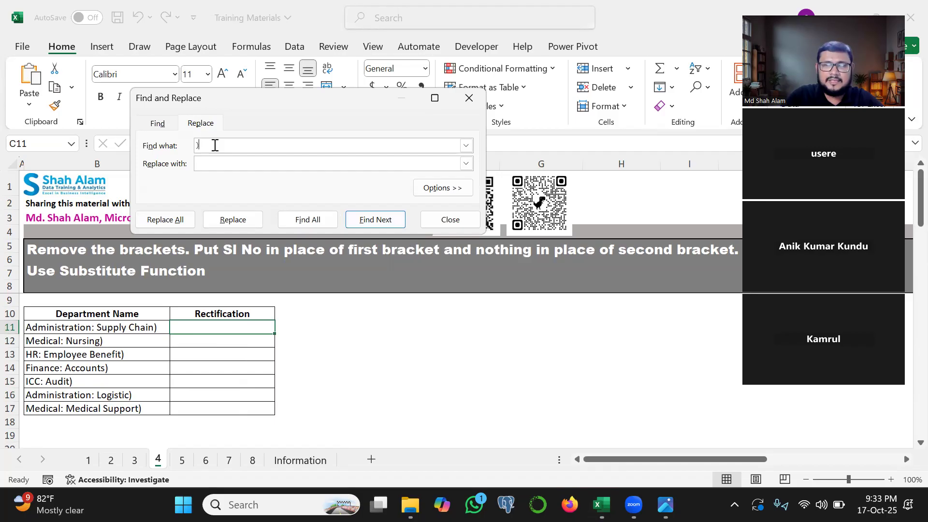
left_click(176, 220)
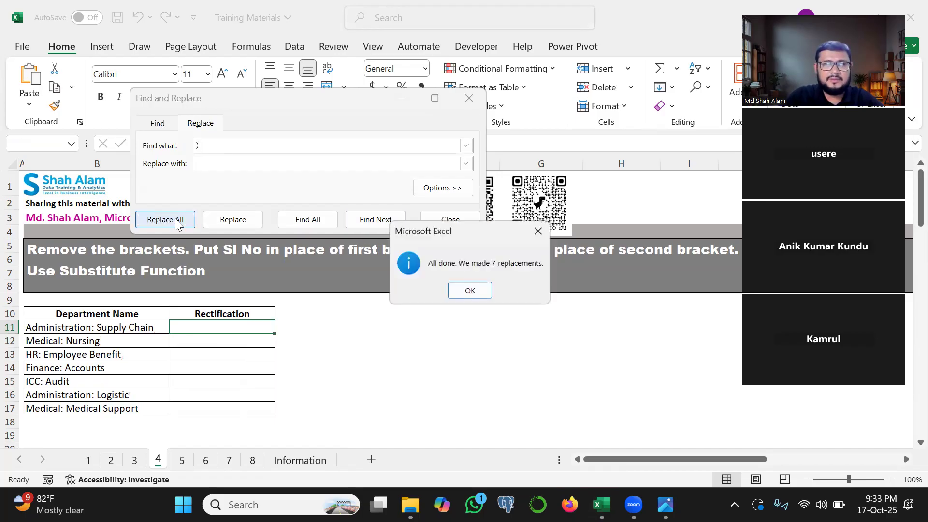
left_click(471, 290)
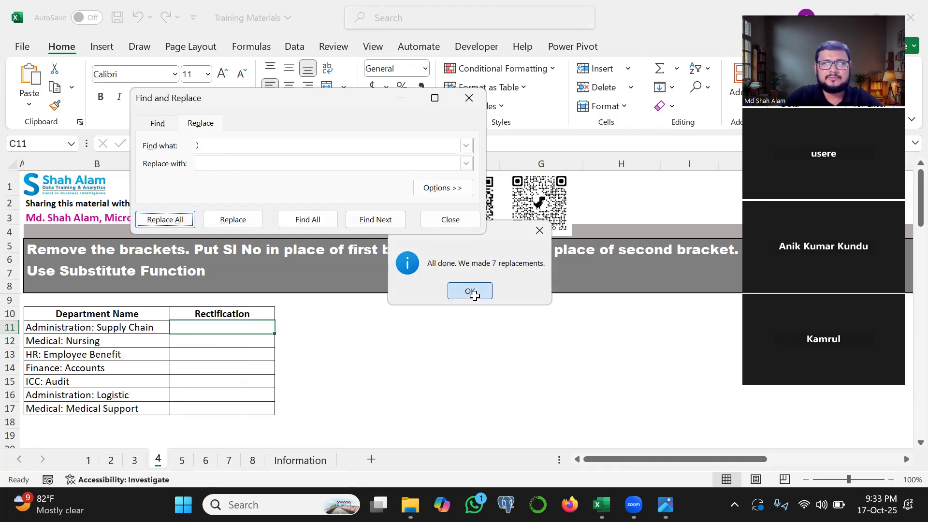
left_click(450, 220)
left_click(108, 339)
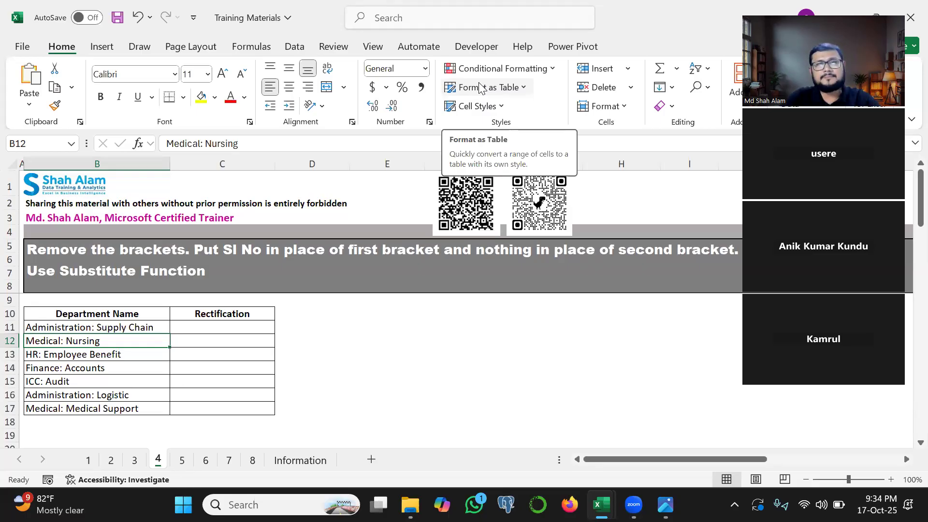
- Undo both bracket replacements in the Department Name column
key("alt+Tab")
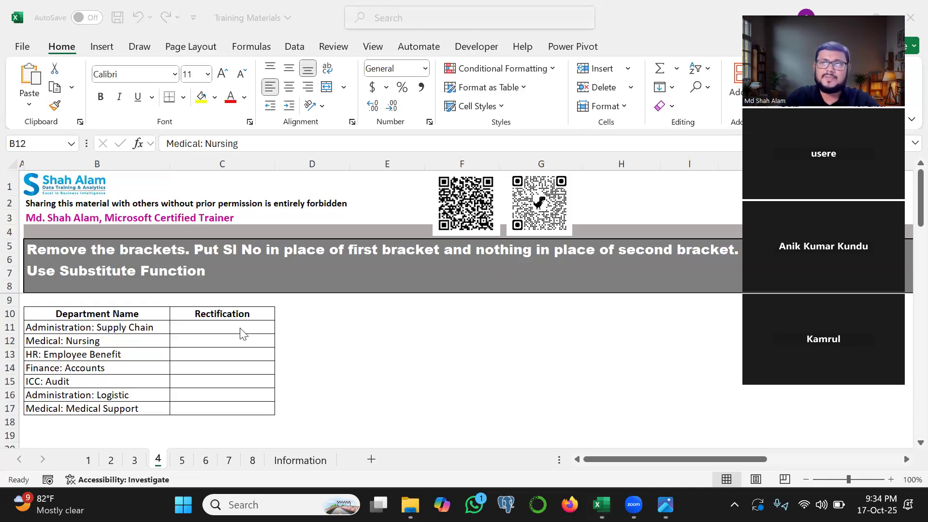
key("alt+Tab")
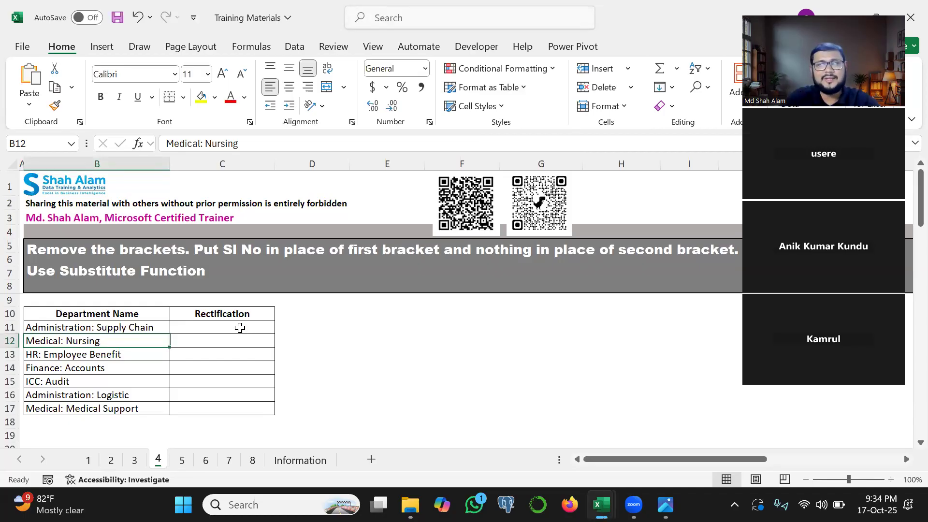
left_click(239, 328)
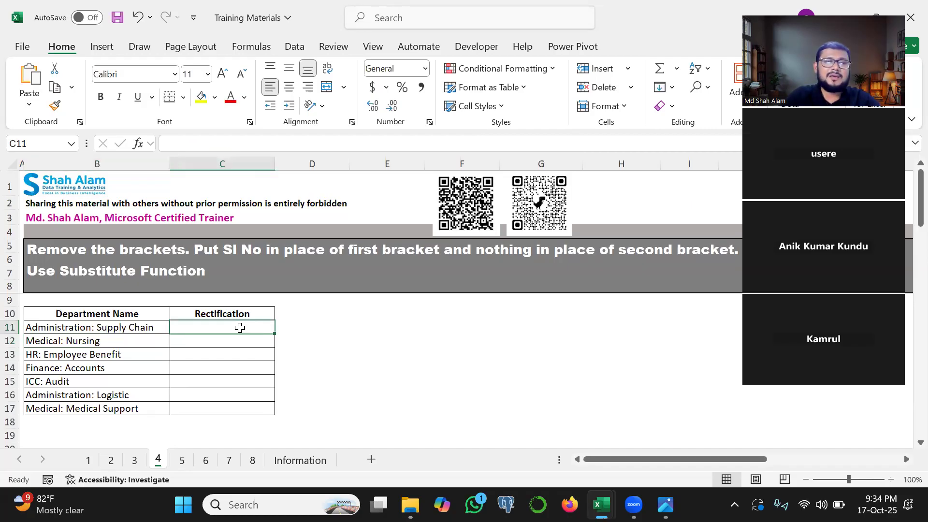
key("ctrl+z")
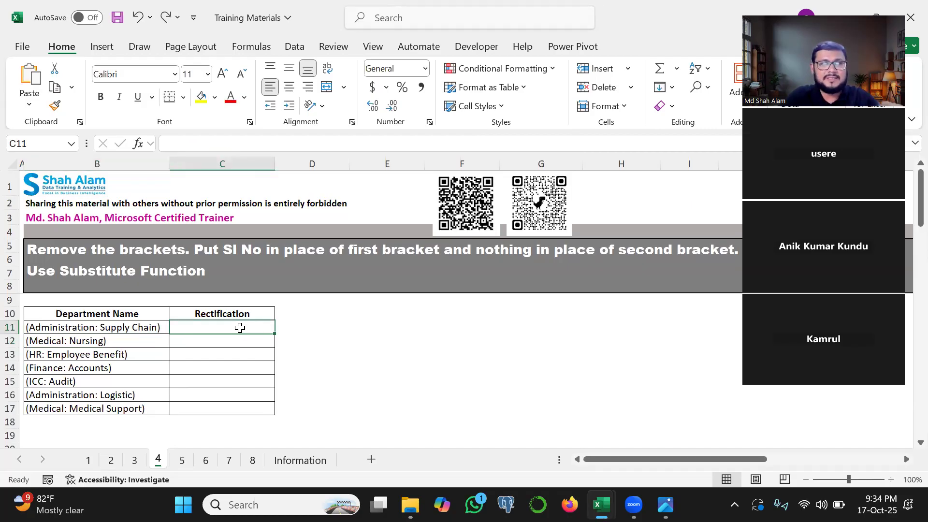
- Enter =SUBSTITUTE(B11,"(","") in D11 to strip the opening bracket from the first department name
left_click(299, 325)
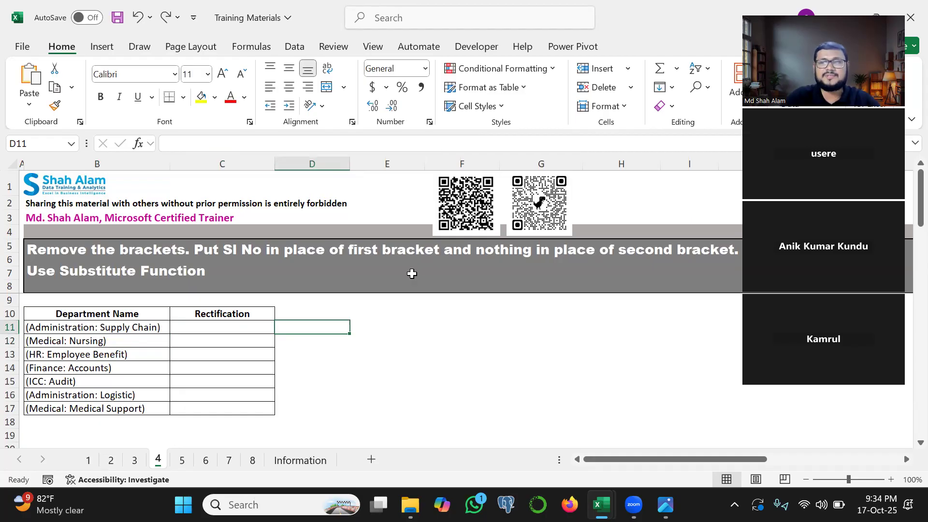
type("=SUBSTITUTE(")
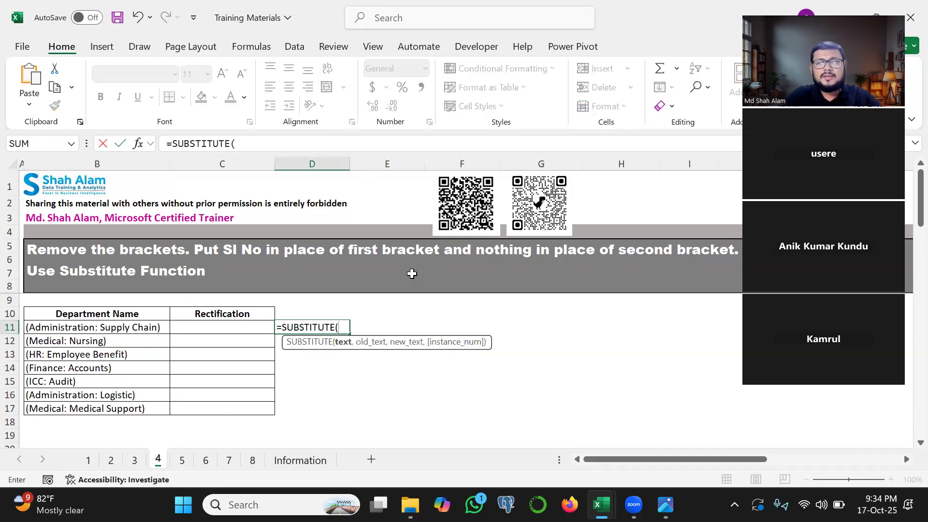
left_click(104, 327)
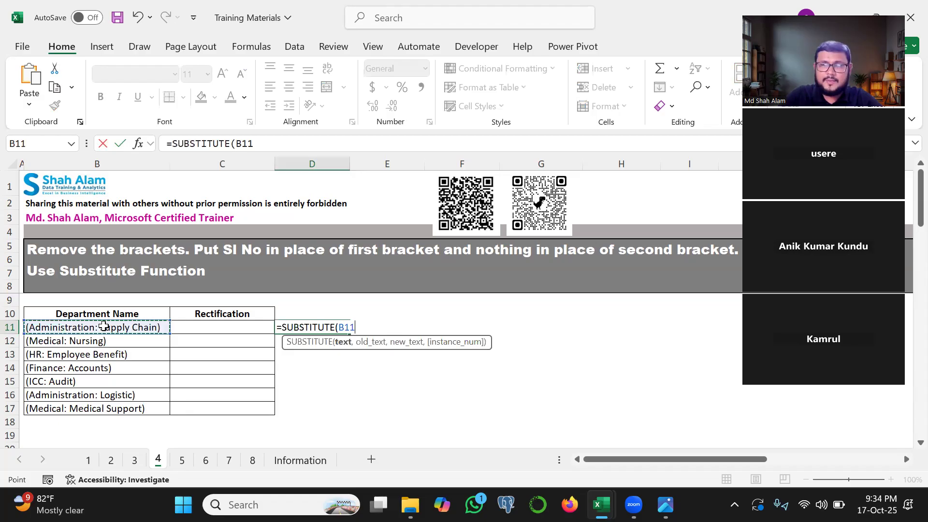
type(",")
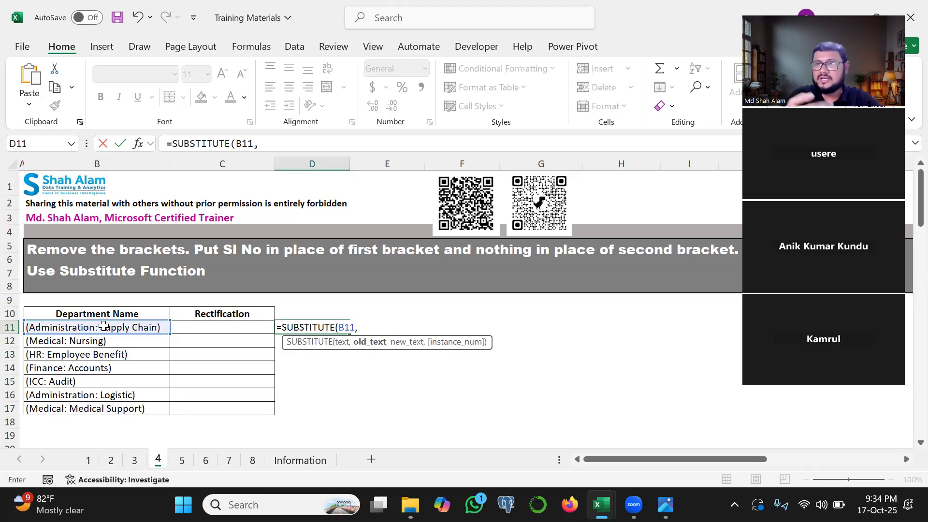
type("\"(\"")
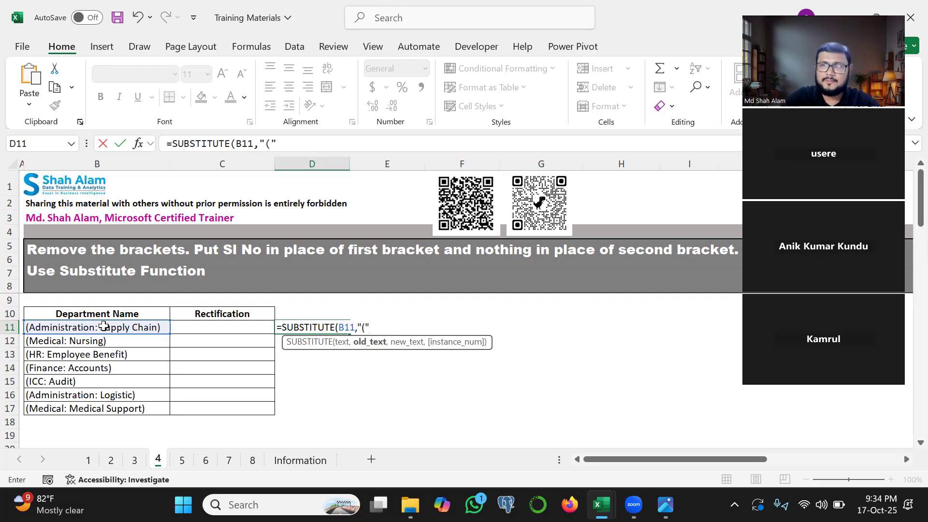
type(",")
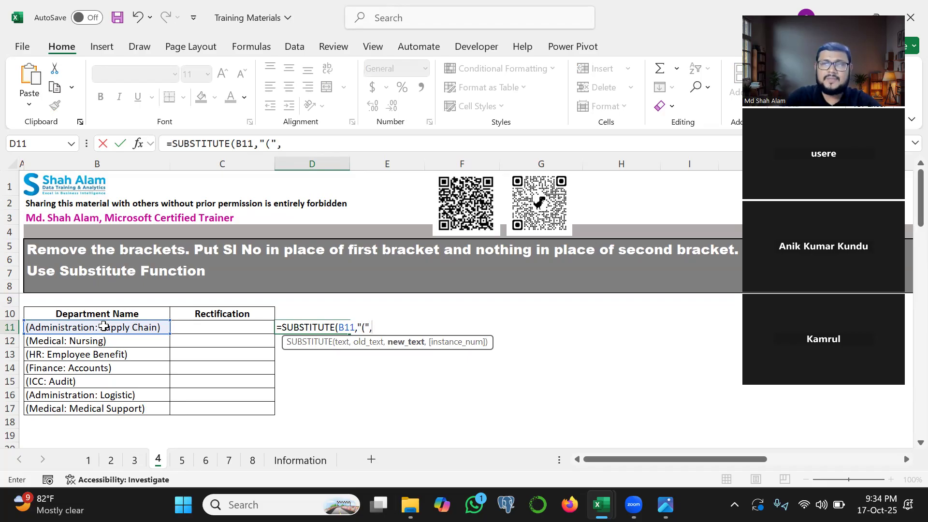
type("\"")
type("\"\"")
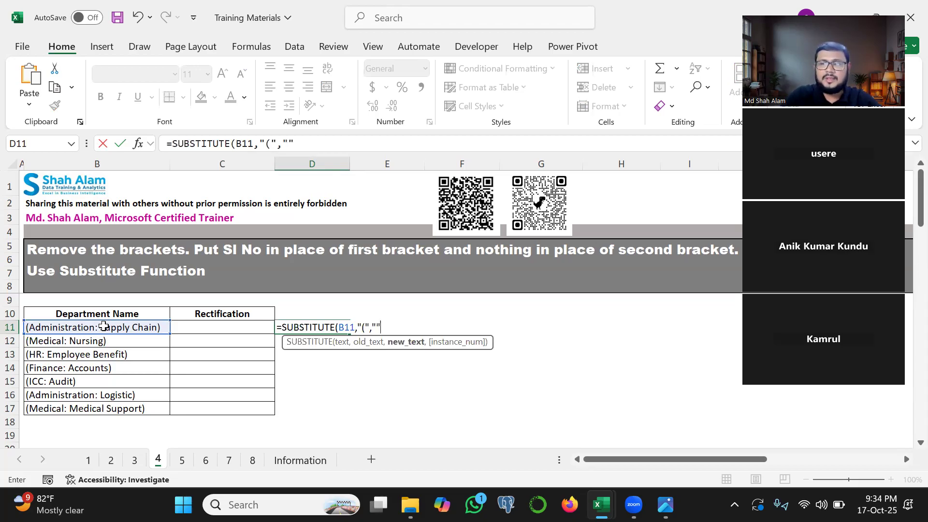
type(")")
key("Return")
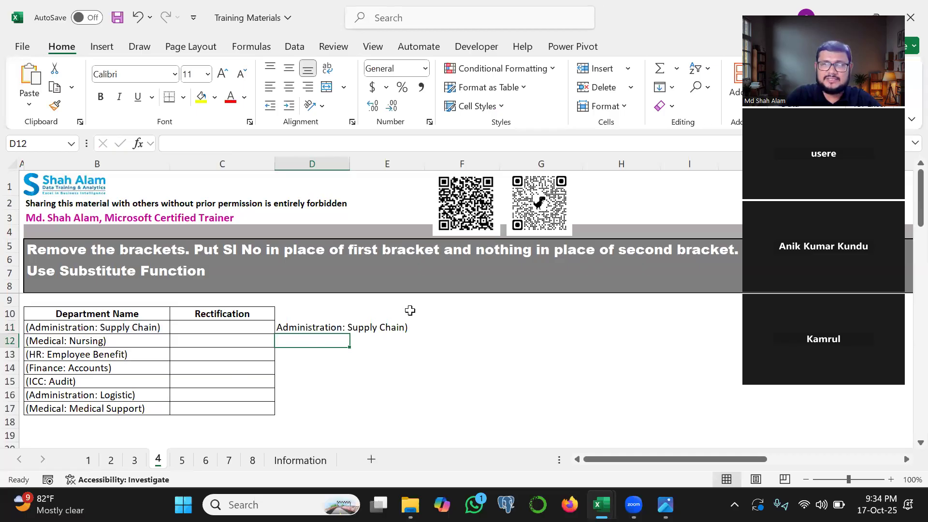
- Enter =SUBSTITUTE(D11,")","") in F11 to strip the closing bracket from the D11 result
left_click(454, 323)
type("=SUBSTITUTE(")
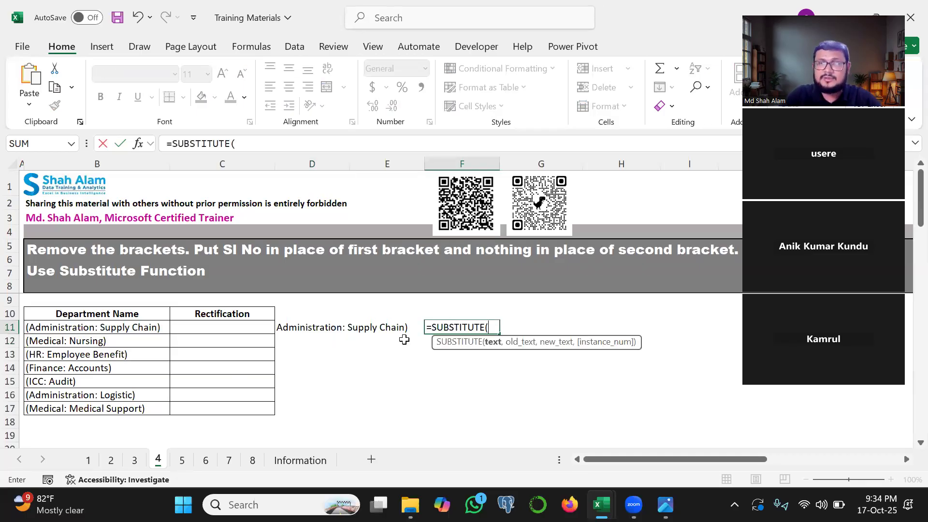
left_click_drag(300, 321, 273, 249)
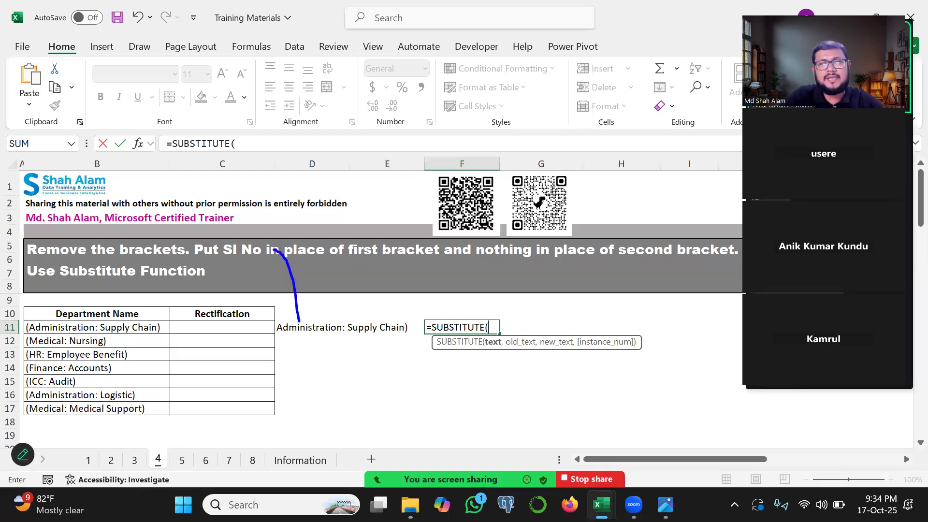
left_click_drag(65, 321, 125, 230)
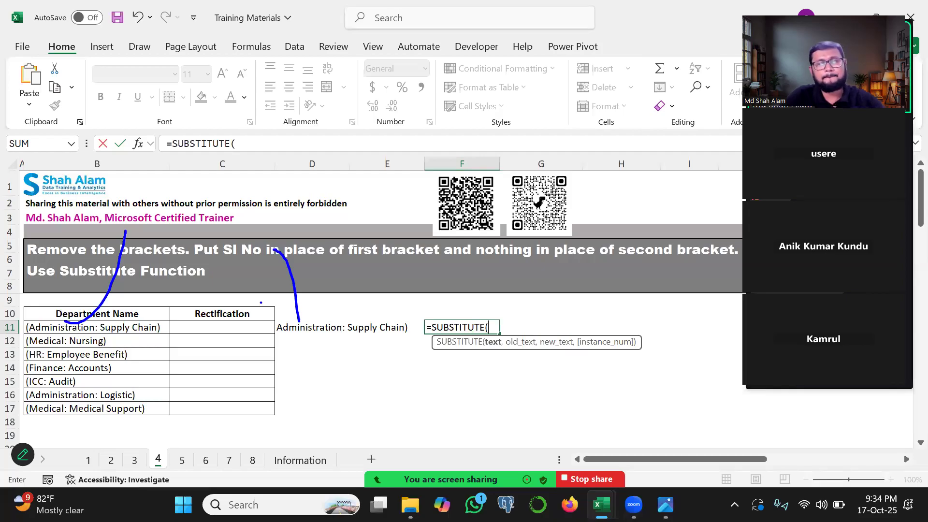
key("Escape")
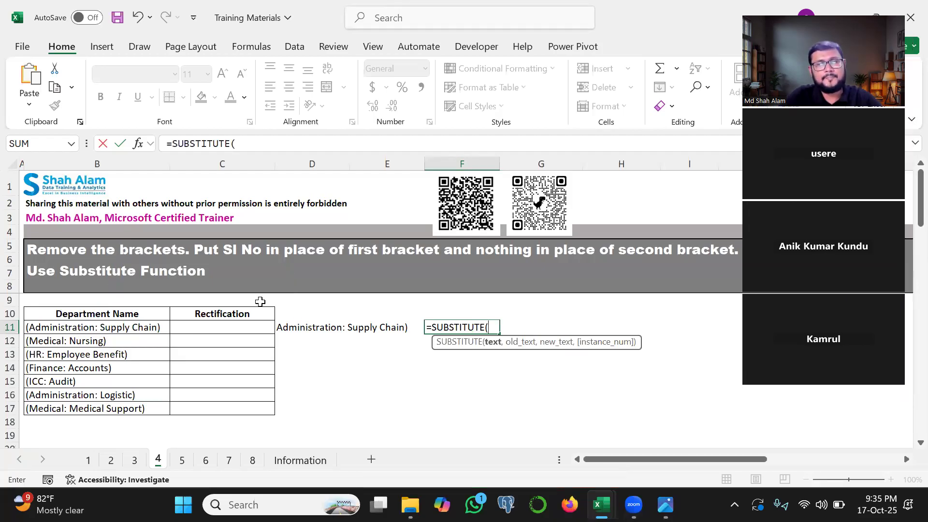
left_click(294, 329)
type(",")
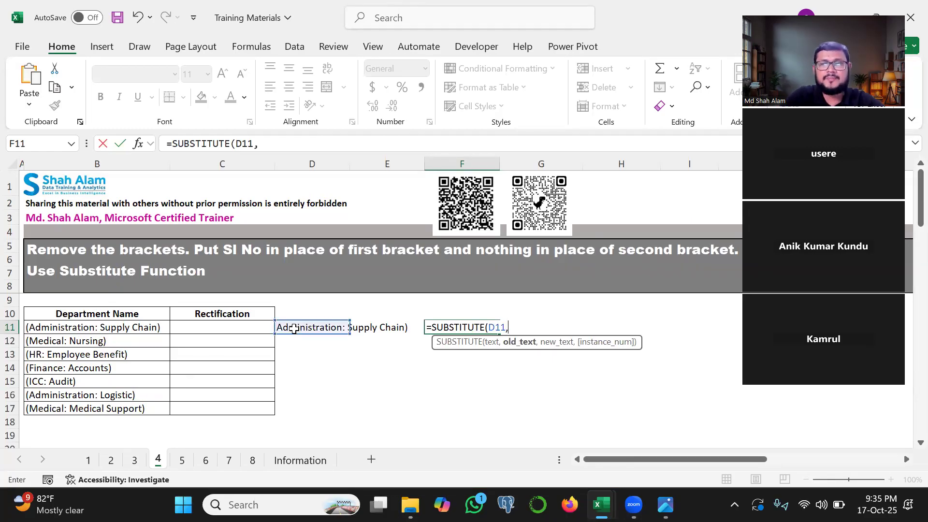
type("\")\"")
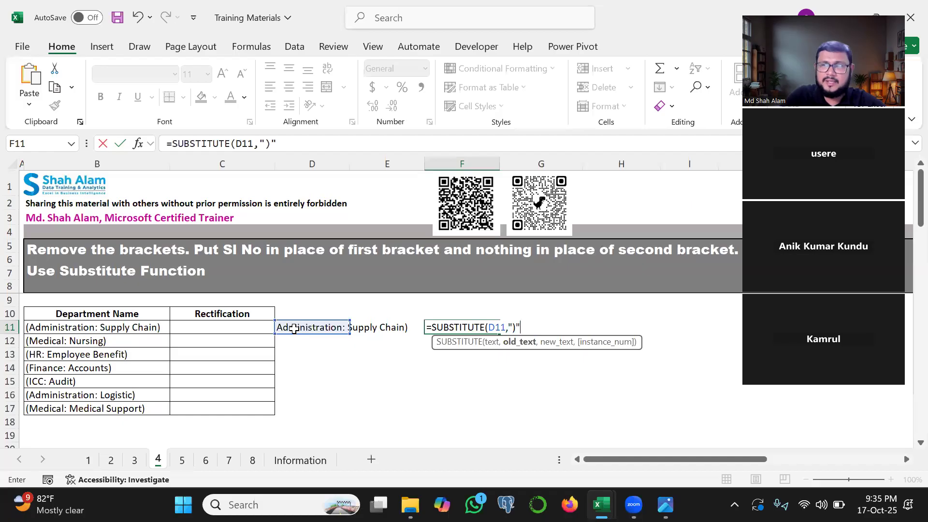
type(",\"\")")
key("Return")
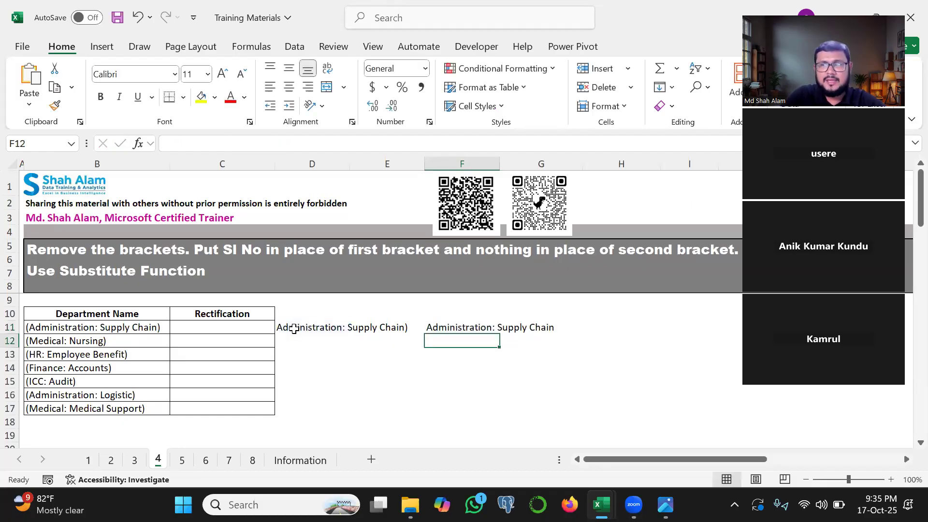
- Examine the SUBSTITUTE formulas in D11 and F11, tracing with a pen arrow how F11 refers back to D11
left_click(302, 326)
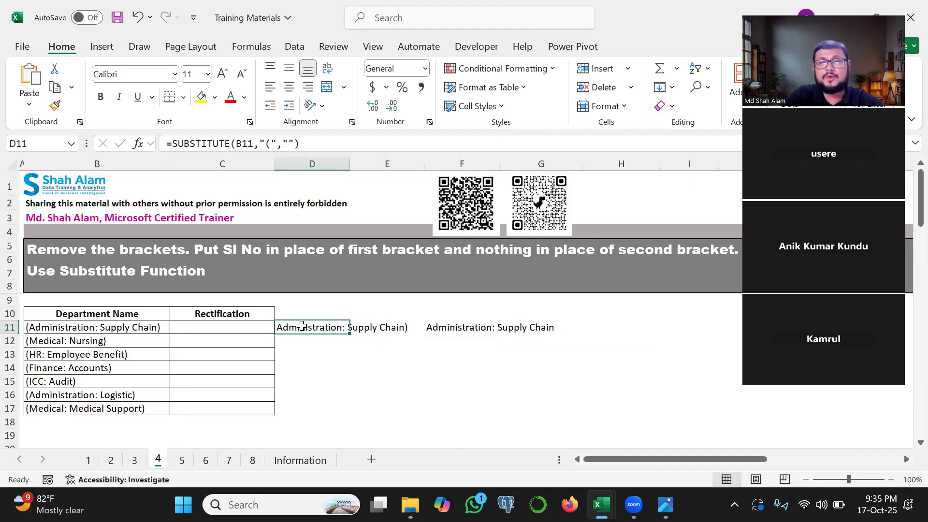
mouse_move(302, 326)
left_mouse_down()
mouse_move(431, 286)
mouse_move(464, 329)
mouse_move(488, 289)
left_mouse_up()
key("Escape")
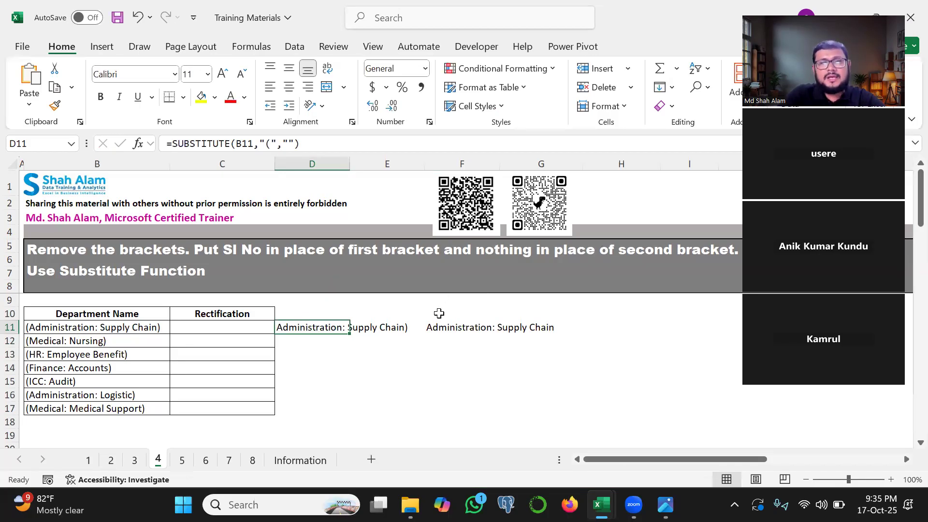
double_click(441, 327)
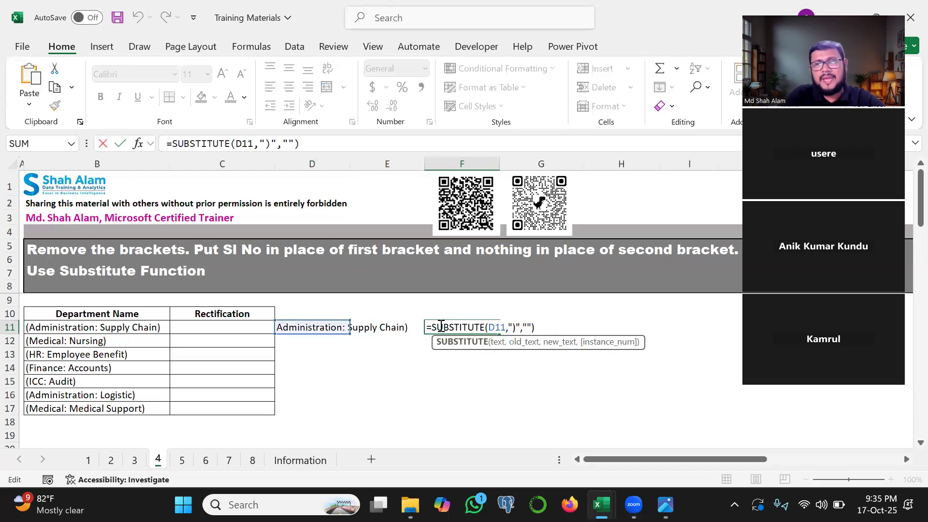
mouse_move(488, 332)
left_mouse_down()
mouse_move(502, 333)
mouse_move(274, 312)
mouse_move(277, 325)
mouse_move(319, 323)
mouse_move(300, 318)
left_mouse_up()
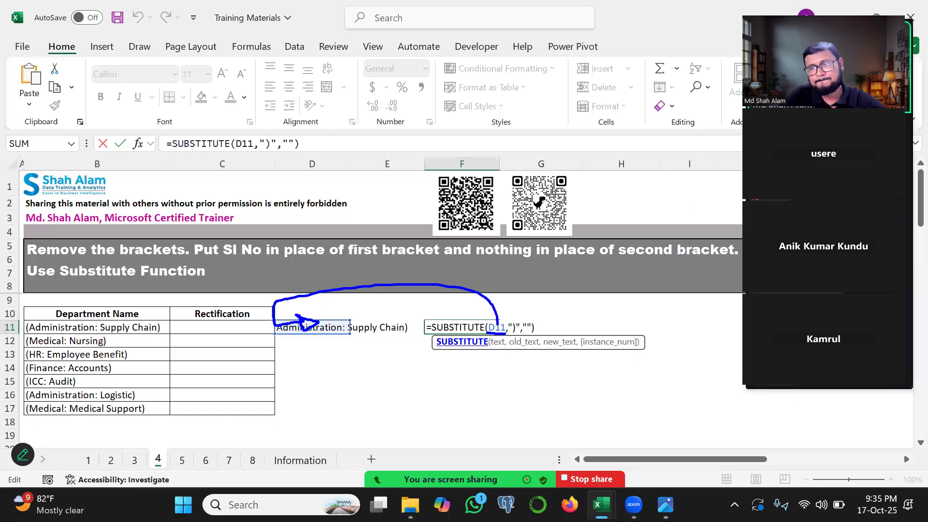
key("Escape")
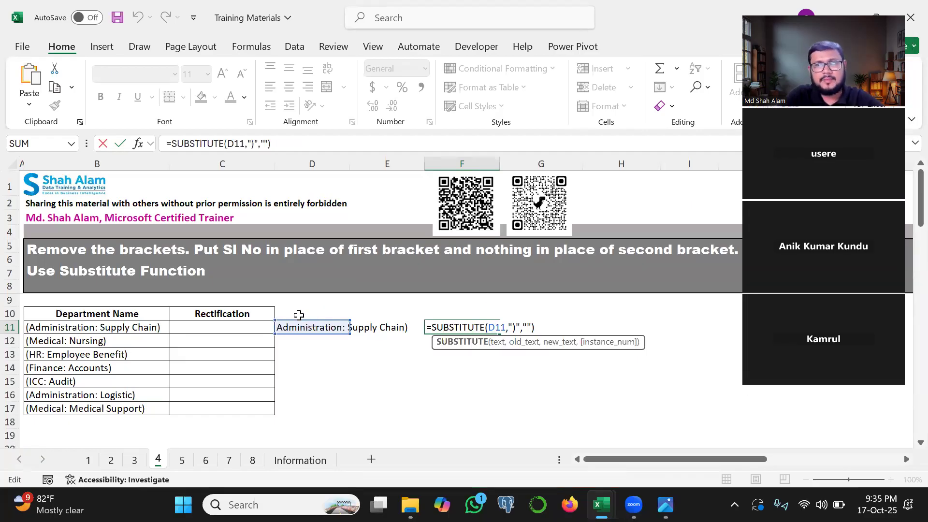
key("Return")
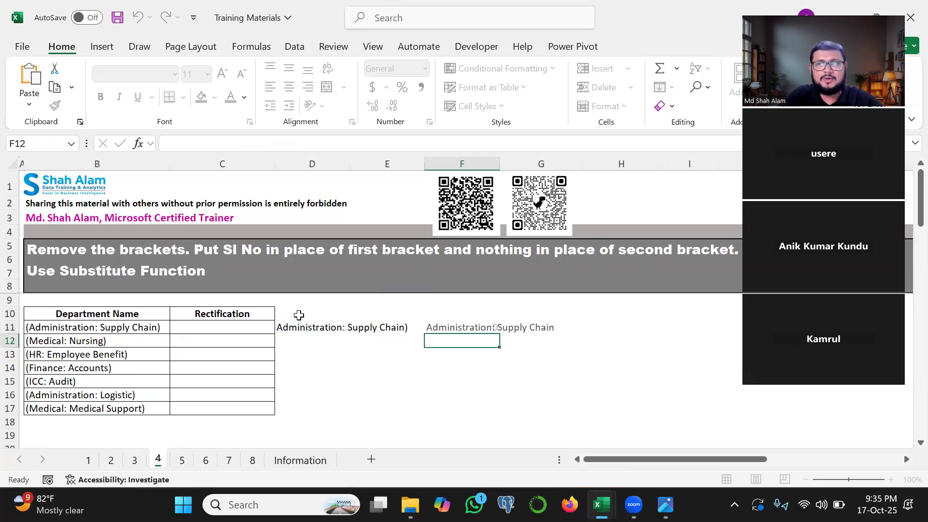
- Replace the D11 reference in F11 with D11's own formula, giving =SUBSTITUTE(SUBSTITUTE(B11,"(",""),")","")
double_click(292, 327)
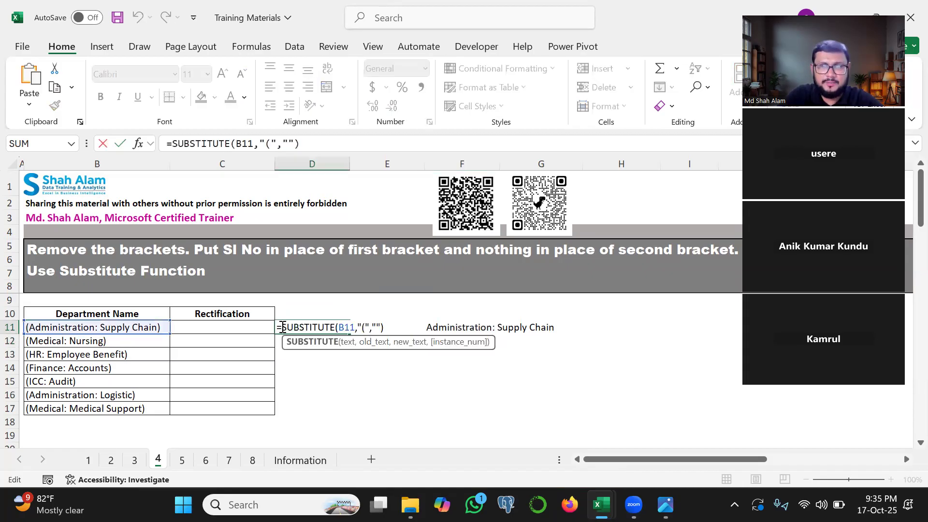
left_click_drag(283, 327, 387, 327)
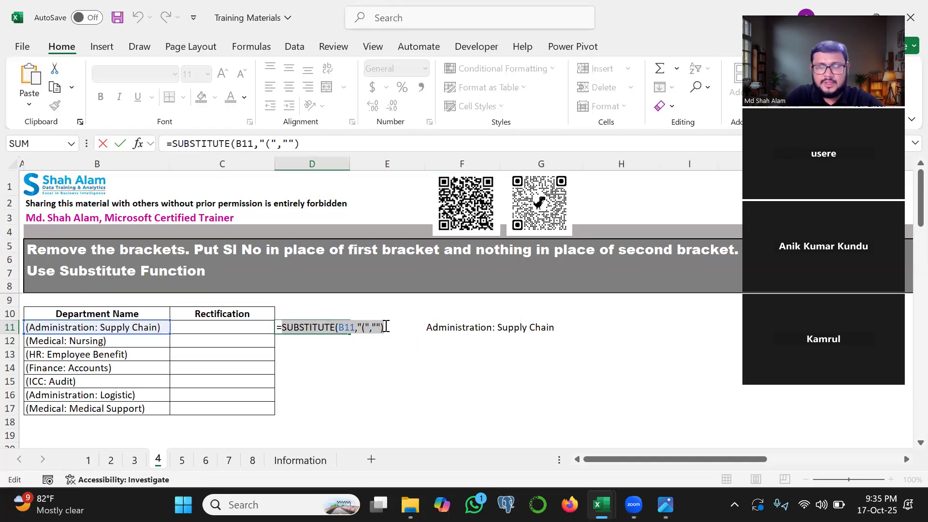
key("ctrl+c")
key("Escape")
double_click(429, 327)
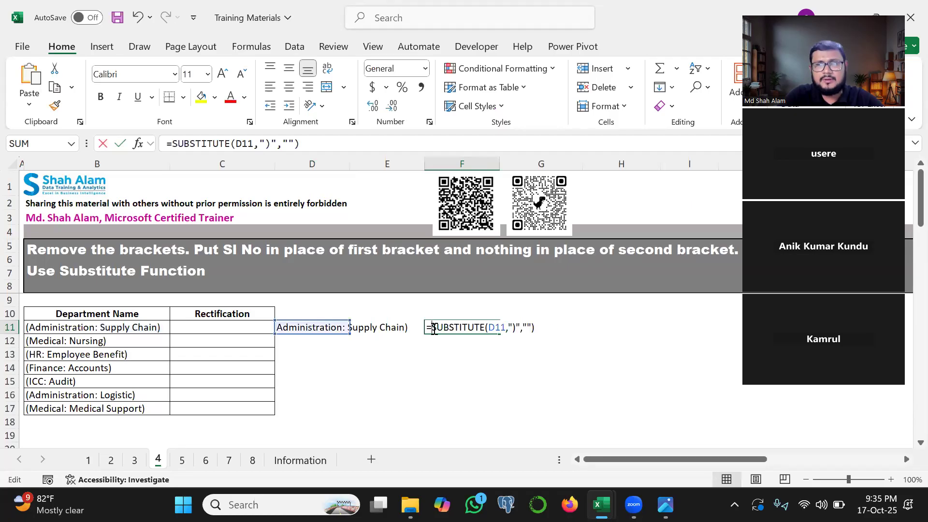
left_click(506, 328)
key("BackSpace")
key("BackSpace")
key("BackSpace")
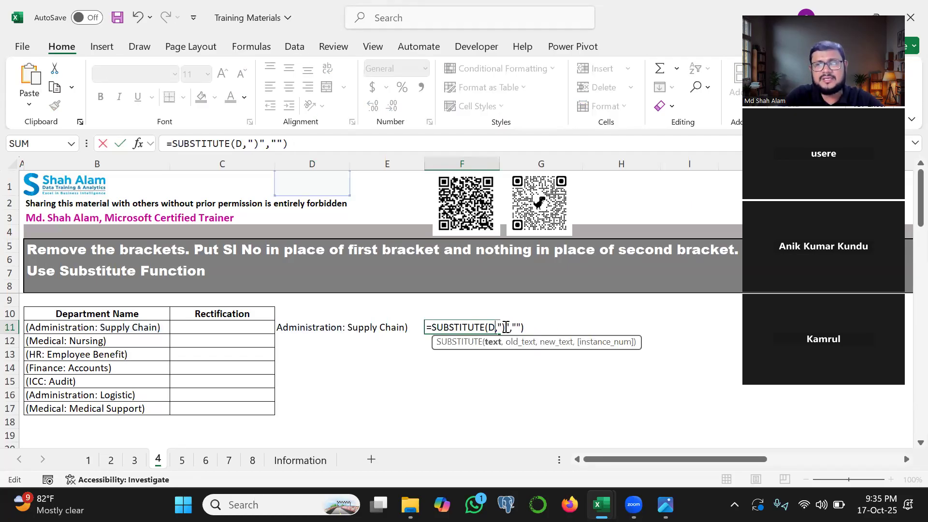
key("ctrl+v")
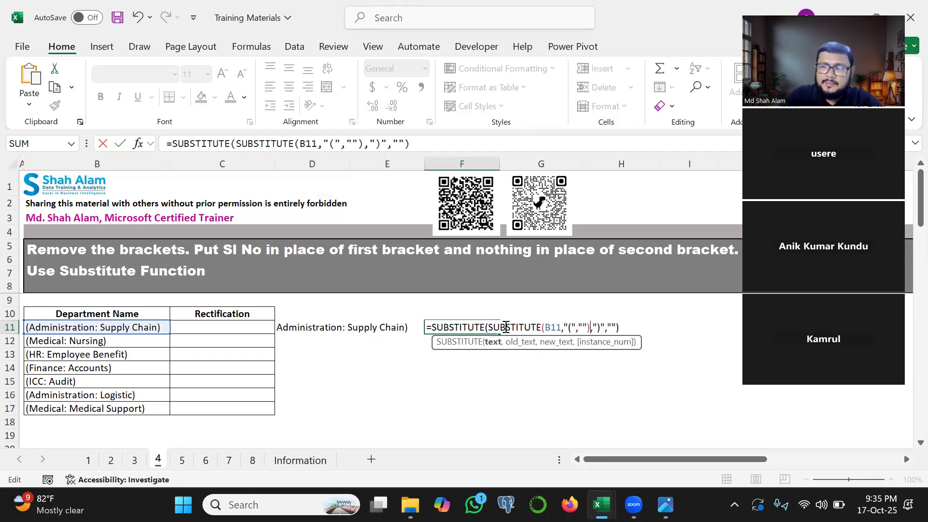
key("Return")
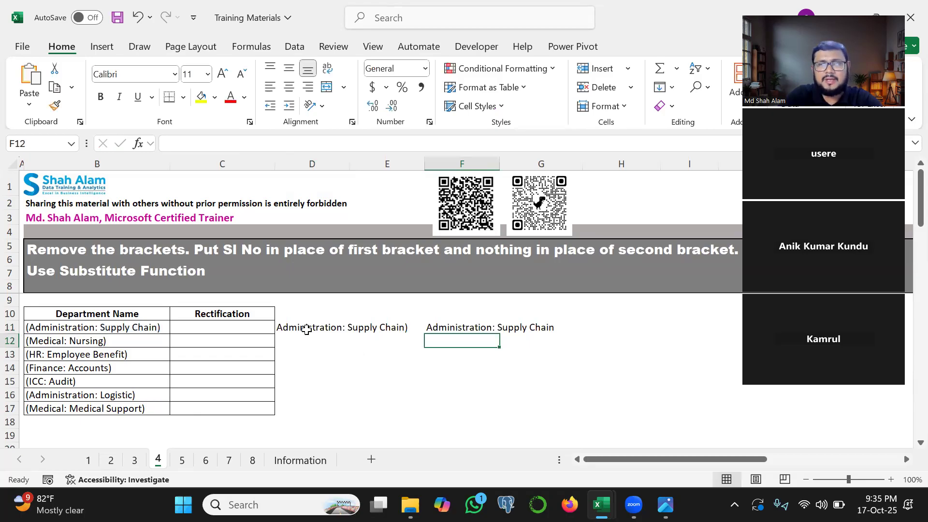
- Clear D11, move the nested SUBSTITUTE formula from F11 into it, and fill it down to D17
left_click(306, 329)
key("Delete")
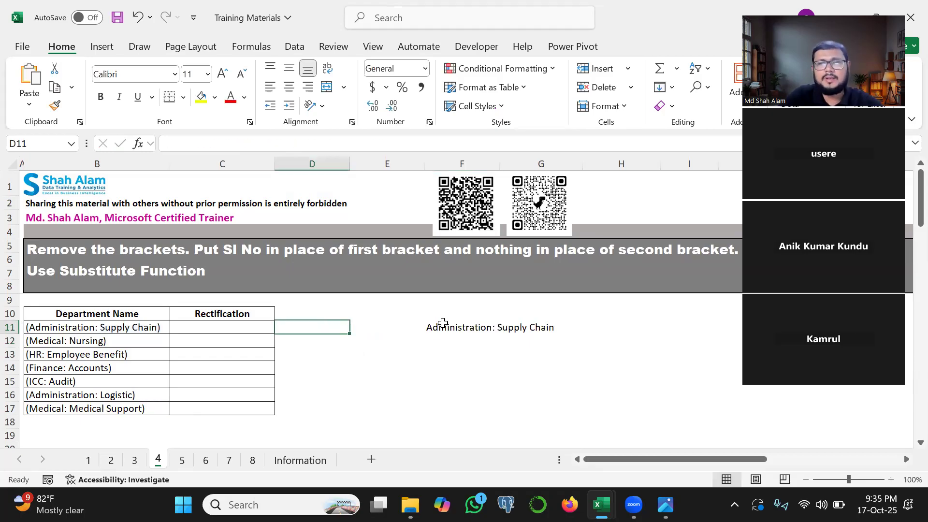
left_click(443, 323)
left_click_drag(453, 335, 322, 331)
double_click(350, 334)
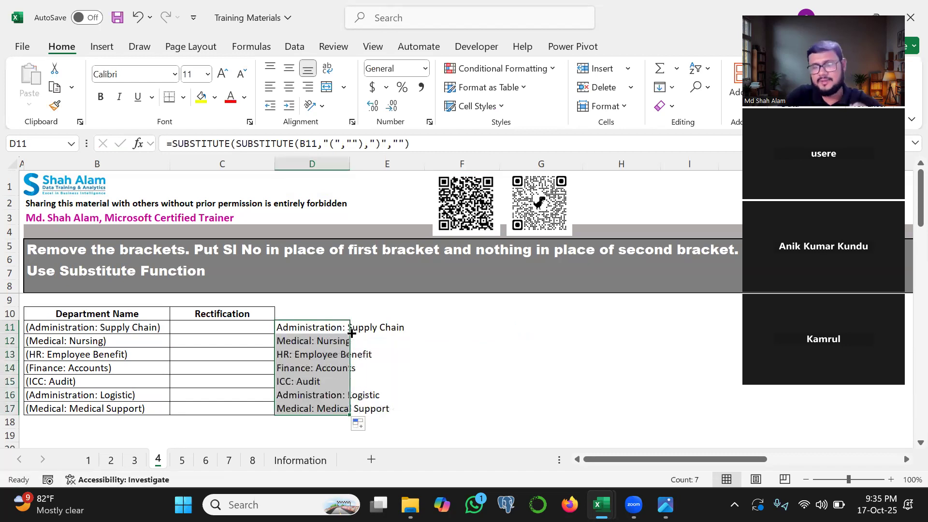
- Enter =MID(B11,2,1000) in F11 to extract the first department name from its second character onward
left_click(450, 327)
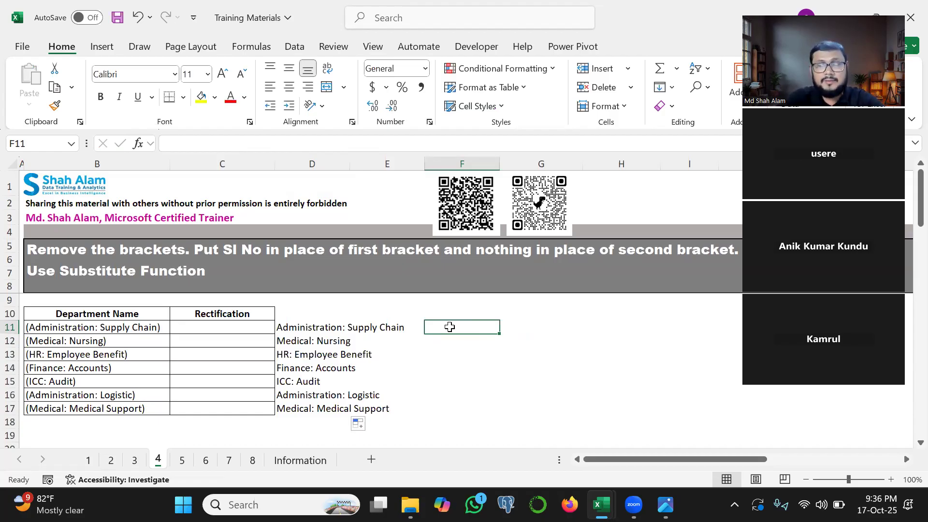
type("=mi")
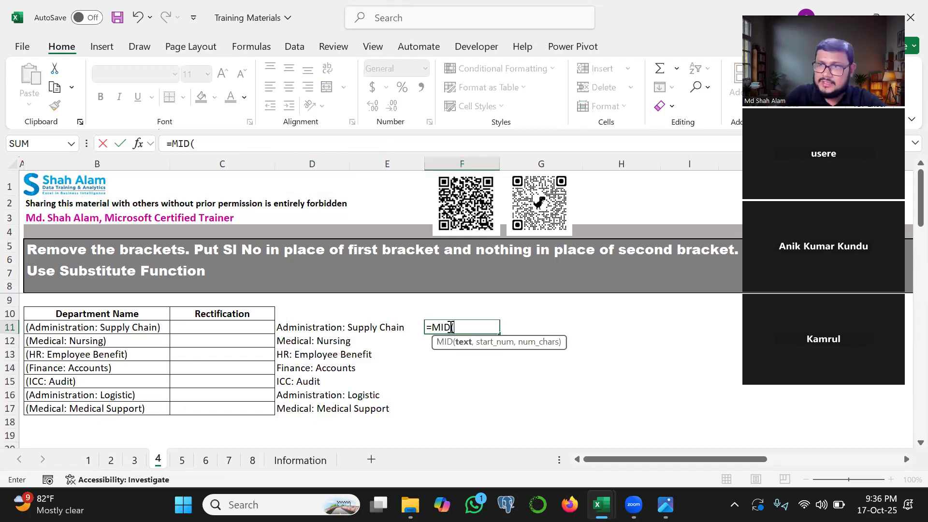
left_click(96, 328)
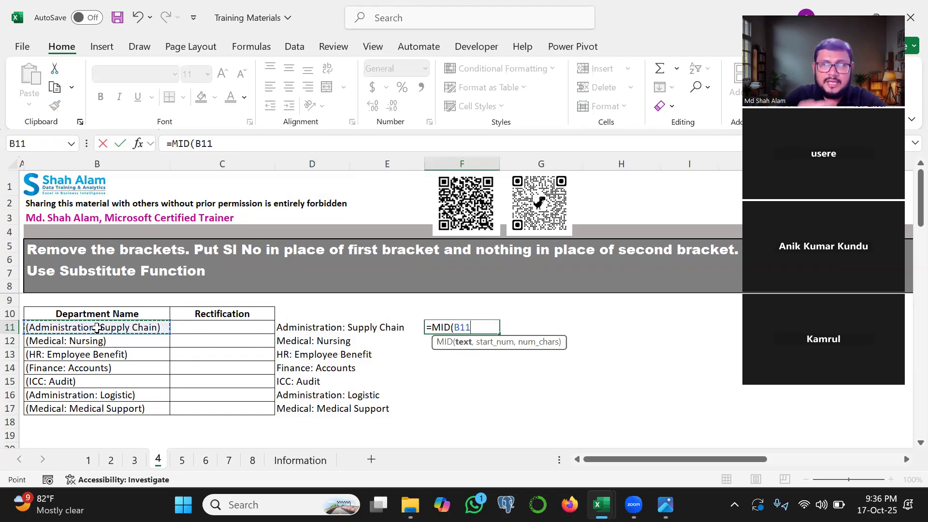
type(",")
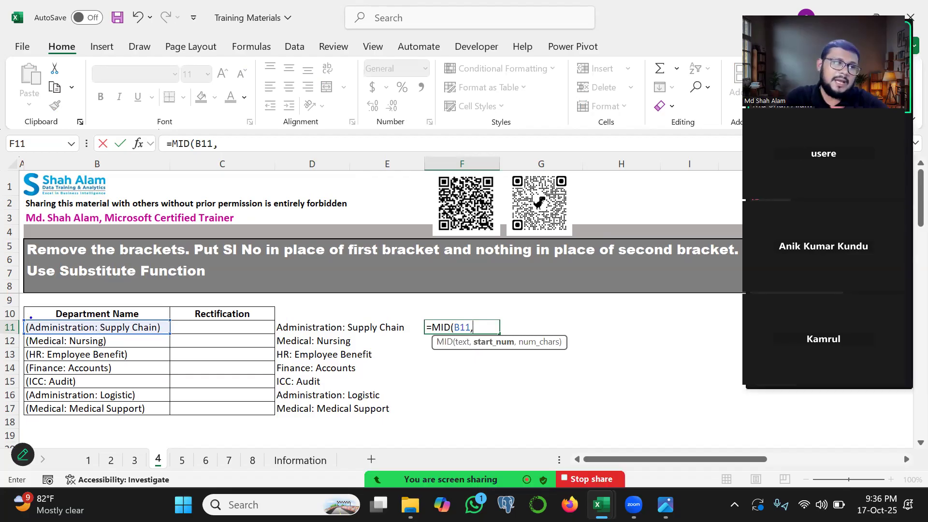
mouse_move(28, 325)
left_mouse_down()
mouse_move(47, 270)
mouse_move(72, 264)
mouse_move(49, 276)
left_mouse_up()
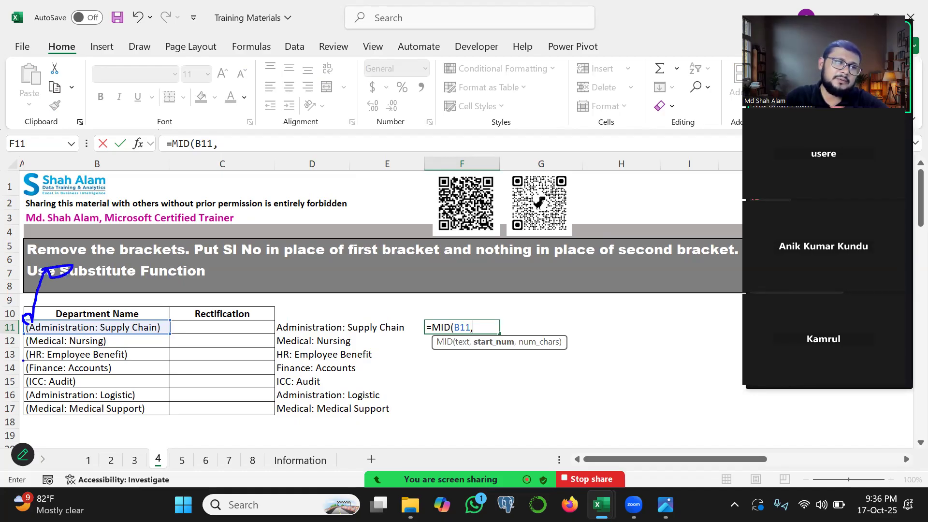
left_click_drag(32, 322, 32, 371)
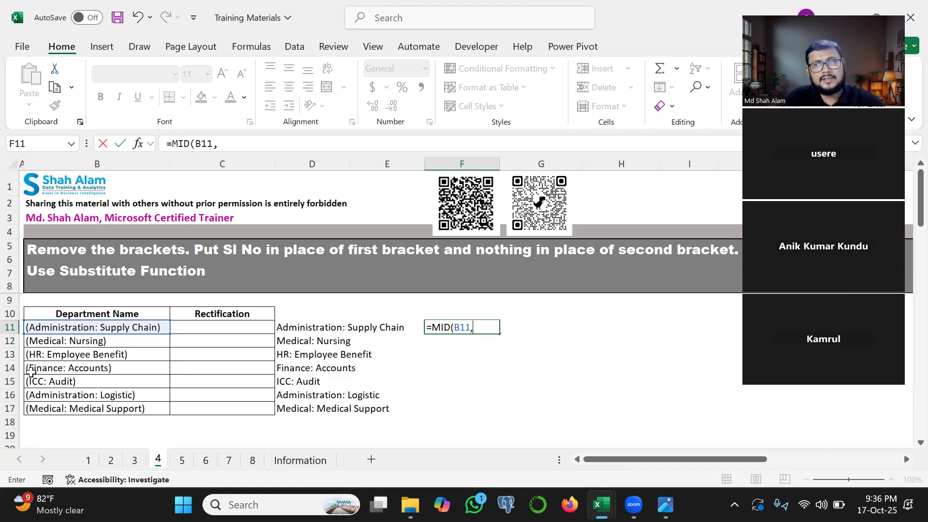
type("2,")
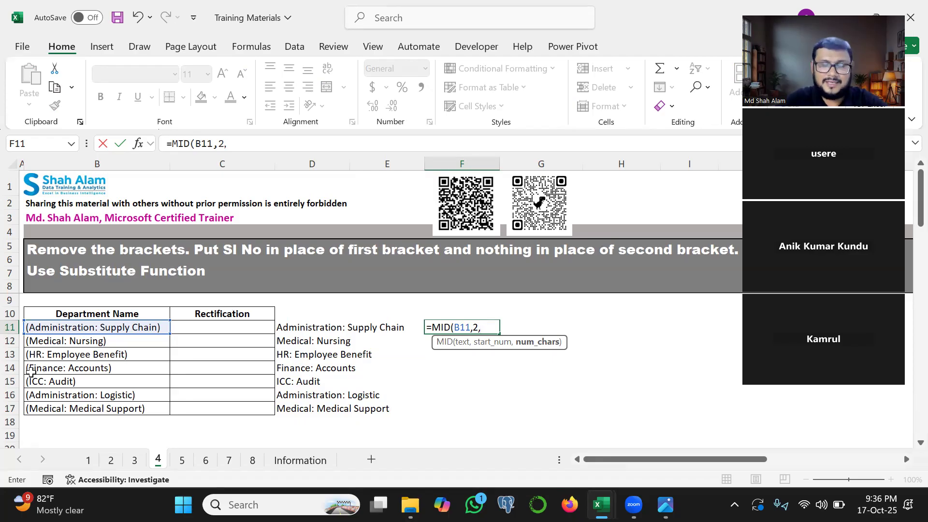
type("1000)")
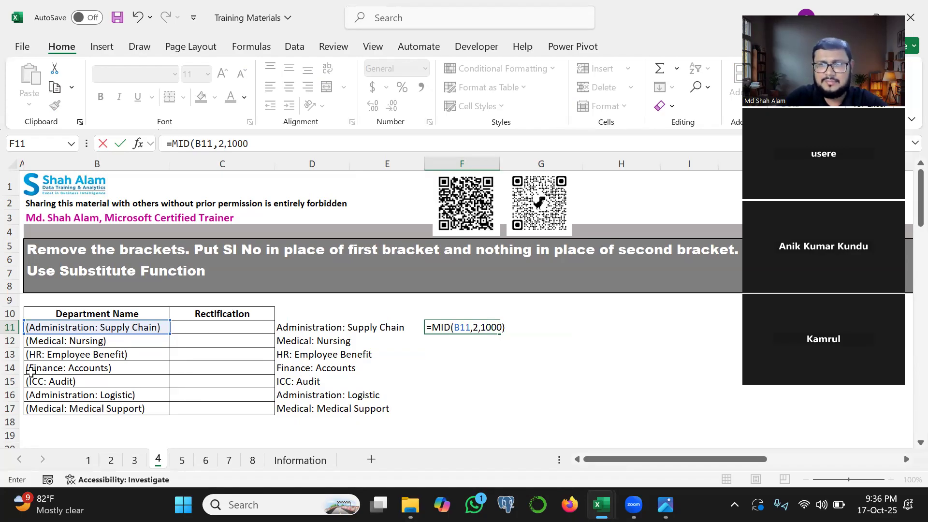
key("Return")
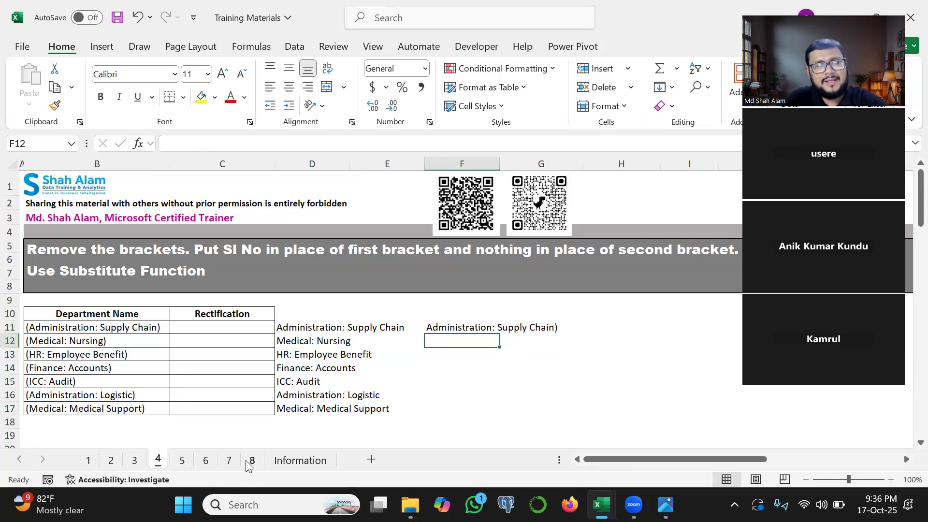
- Examine the MID formula in F11 and compare its result with the original department name in B11
mouse_move(30, 325)
left_mouse_down()
mouse_move(38, 296)
mouse_move(381, 307)
mouse_move(441, 285)
mouse_move(455, 313)
mouse_move(442, 276)
left_mouse_up()
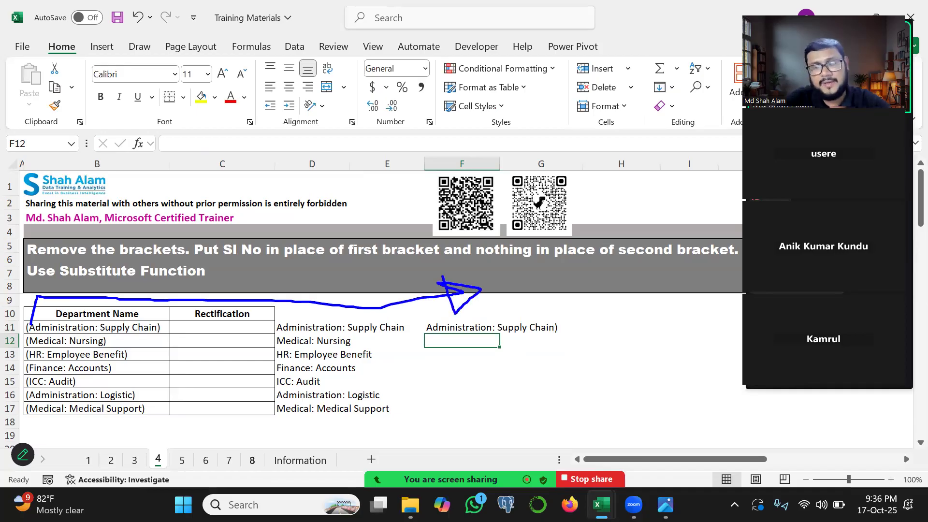
left_click(438, 326)
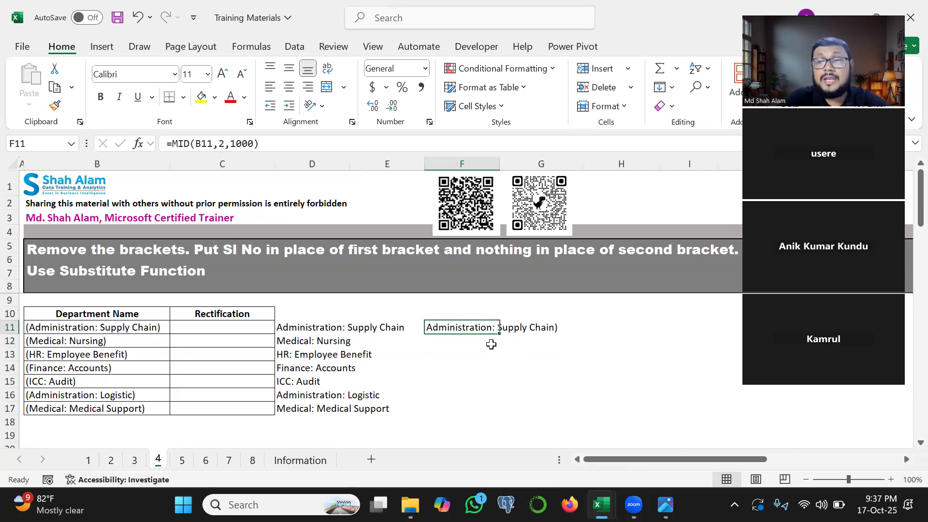
mouse_move(563, 315)
left_mouse_down()
mouse_move(573, 323)
mouse_move(557, 307)
left_mouse_up()
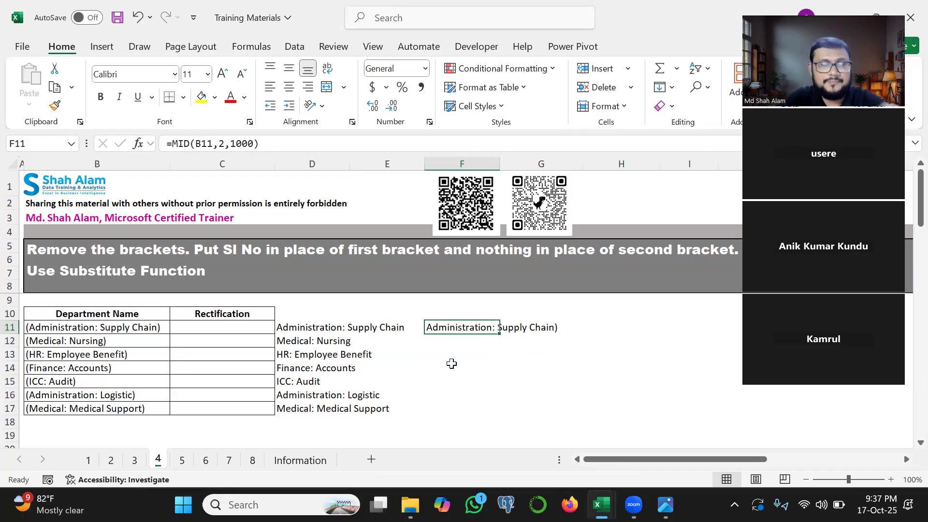
double_click(432, 328)
key("Escape")
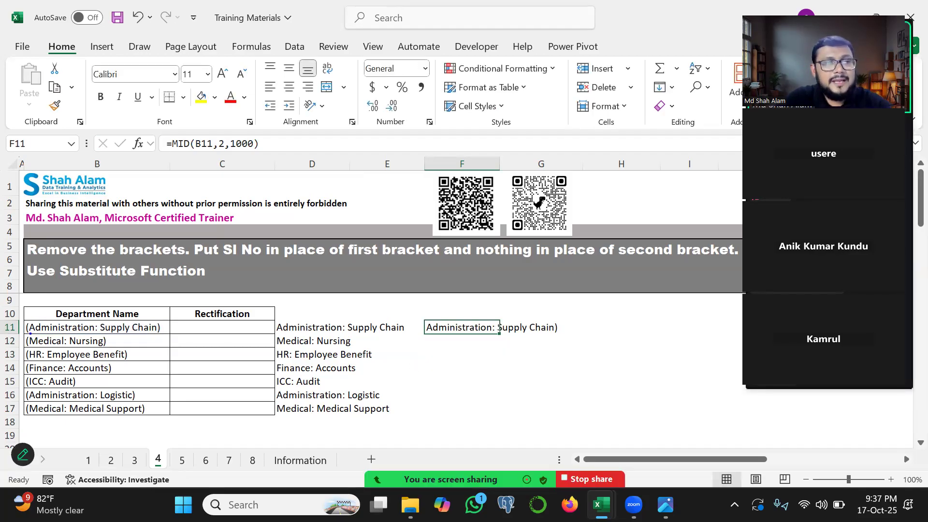
- Circle the entry "(ICC: Audit)" in the Department Name column and mark its characters one by one with pen strokes
mouse_move(24, 390)
left_mouse_down()
mouse_move(75, 387)
mouse_move(78, 364)
mouse_move(19, 373)
mouse_move(19, 389)
mouse_move(51, 386)
left_mouse_up()
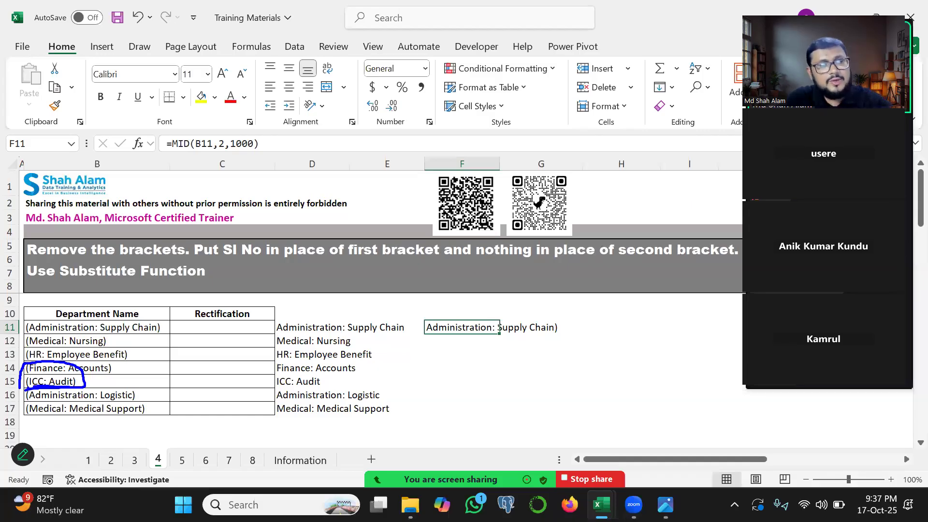
key("Escape")
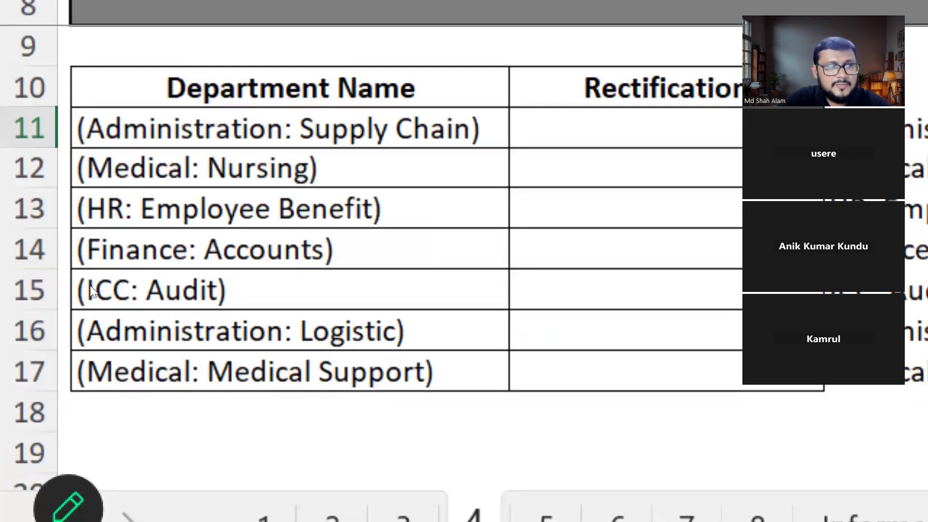
left_click_drag(90, 285, 100, 231)
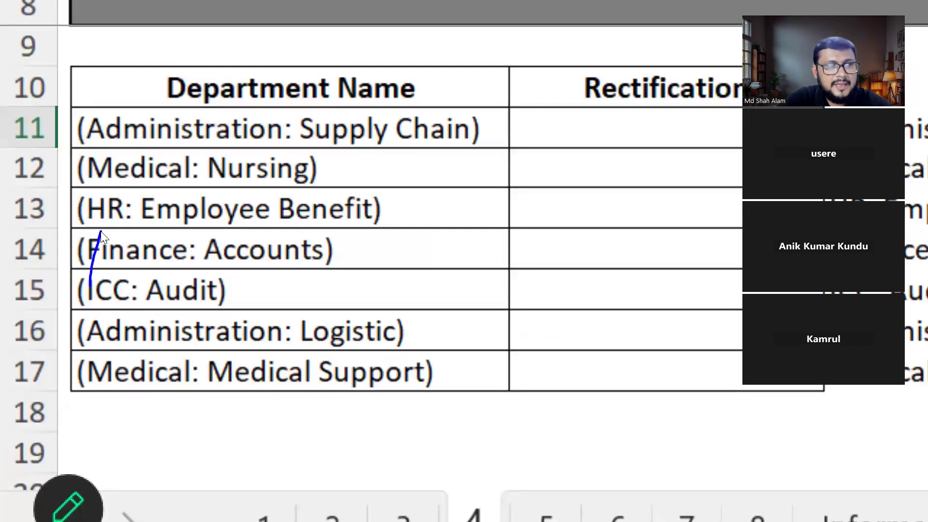
left_click_drag(106, 281, 122, 232)
left_click_drag(121, 278, 140, 226)
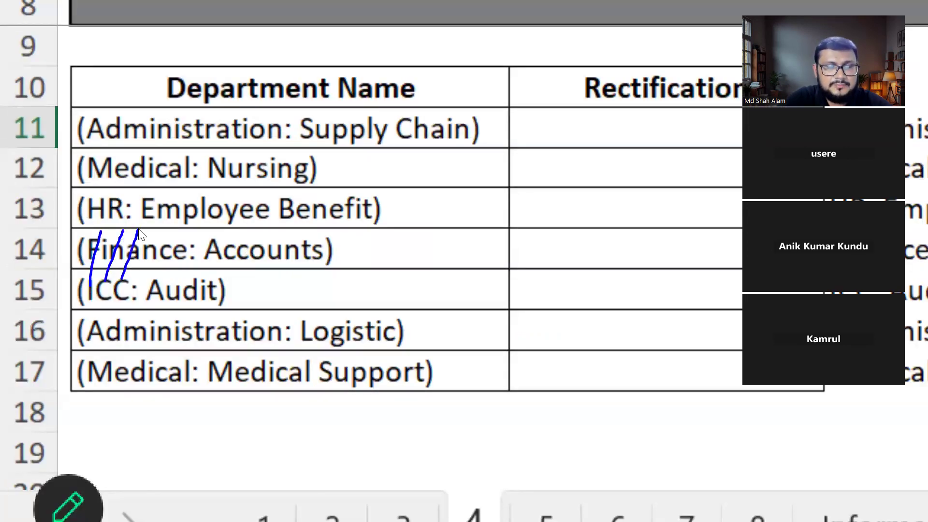
left_click_drag(133, 288, 144, 219)
left_click_drag(137, 286, 164, 231)
left_click_drag(152, 285, 183, 233)
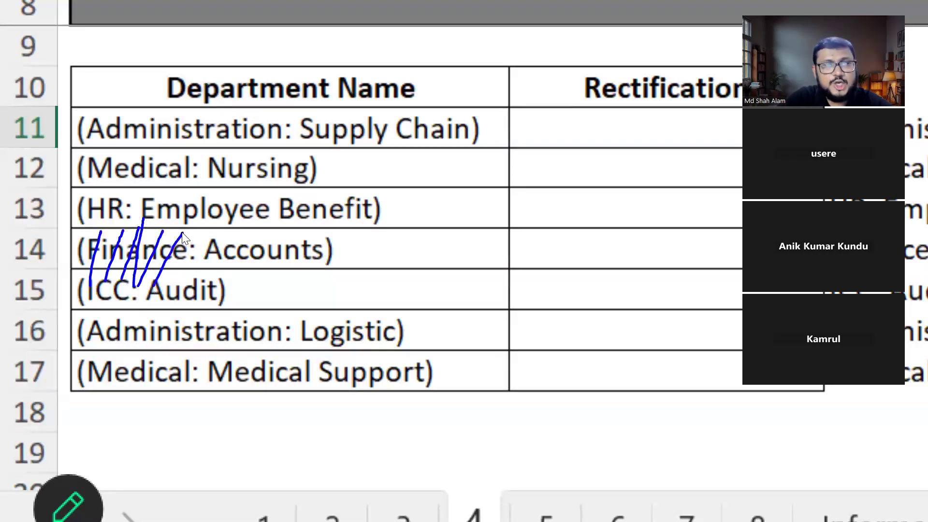
left_click_drag(172, 291, 194, 244)
left_click_drag(192, 285, 207, 233)
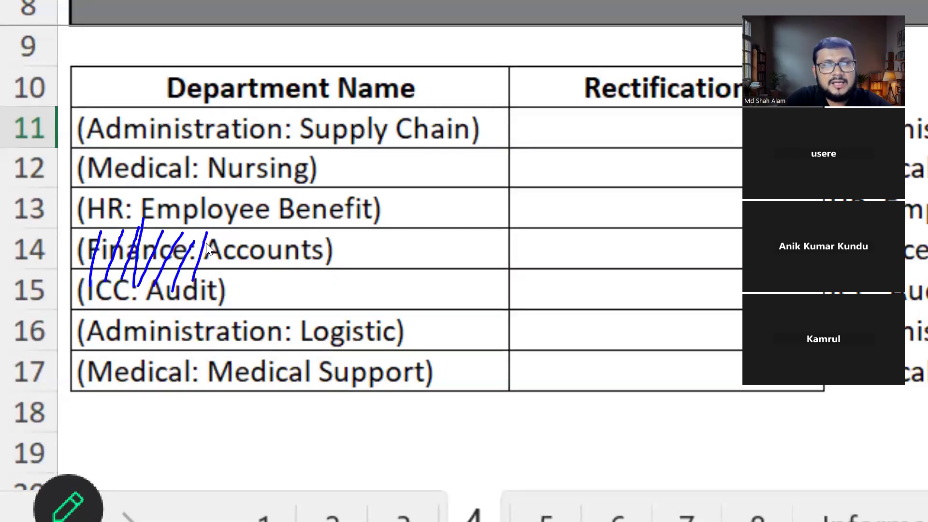
left_click_drag(201, 277, 221, 215)
left_click_drag(212, 294, 241, 207)
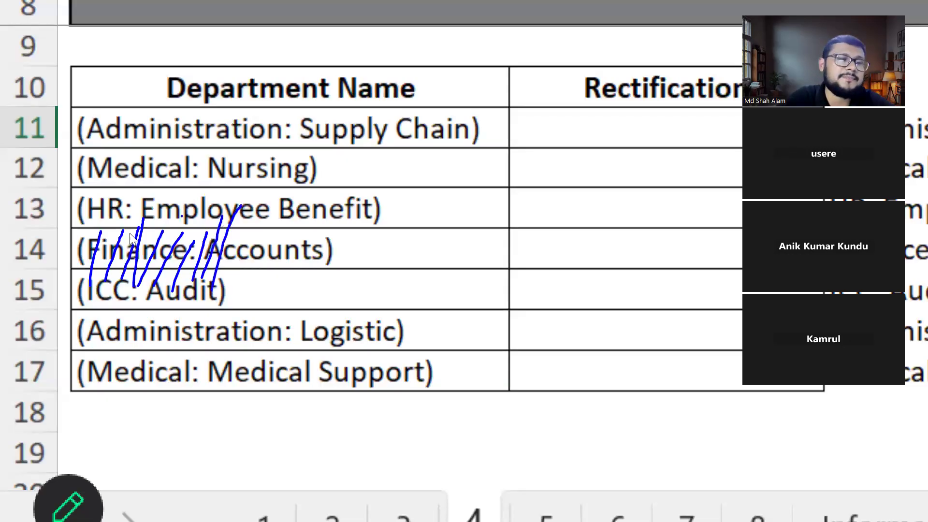
mouse_move(73, 309)
left_mouse_down()
mouse_move(244, 301)
mouse_move(234, 268)
mouse_move(100, 273)
mouse_move(72, 310)
left_mouse_up()
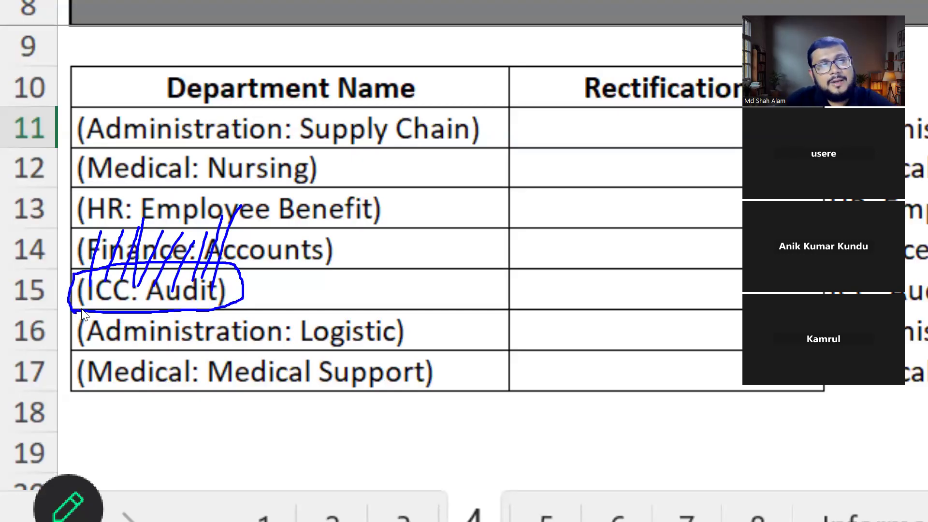
- Mark the opening and closing brackets of "(ICC: Audit)" with pen arrows, and clear the annotations
left_click_drag(82, 289, 53, 191)
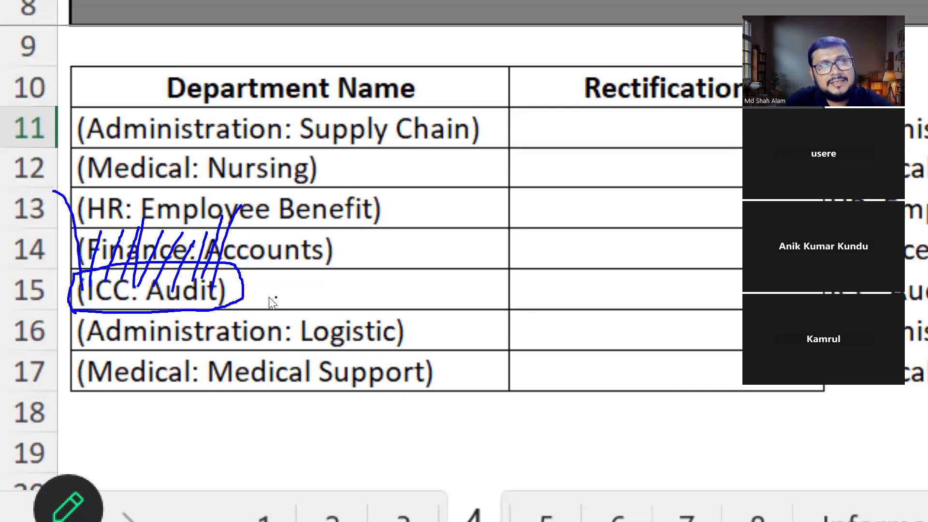
mouse_move(220, 288)
left_mouse_down()
mouse_move(261, 238)
mouse_move(289, 261)
mouse_move(261, 224)
left_mouse_up()
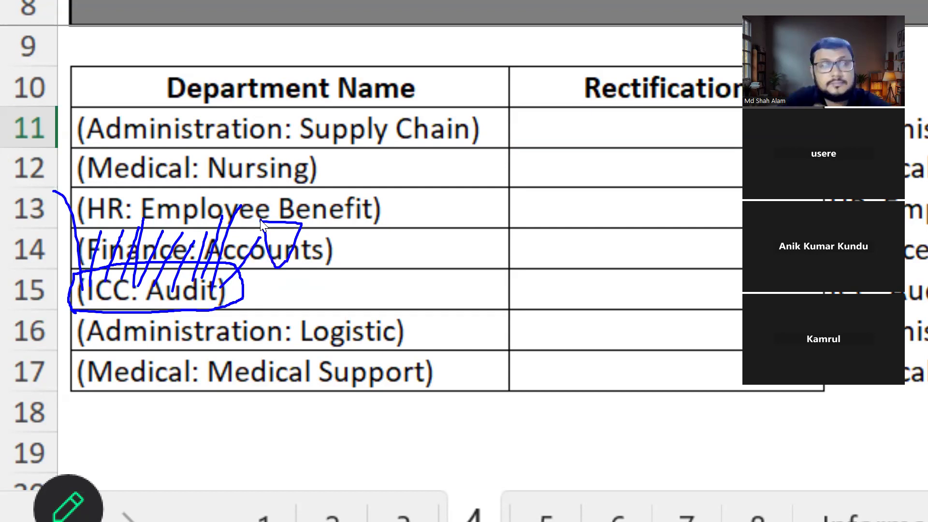
key("Escape")
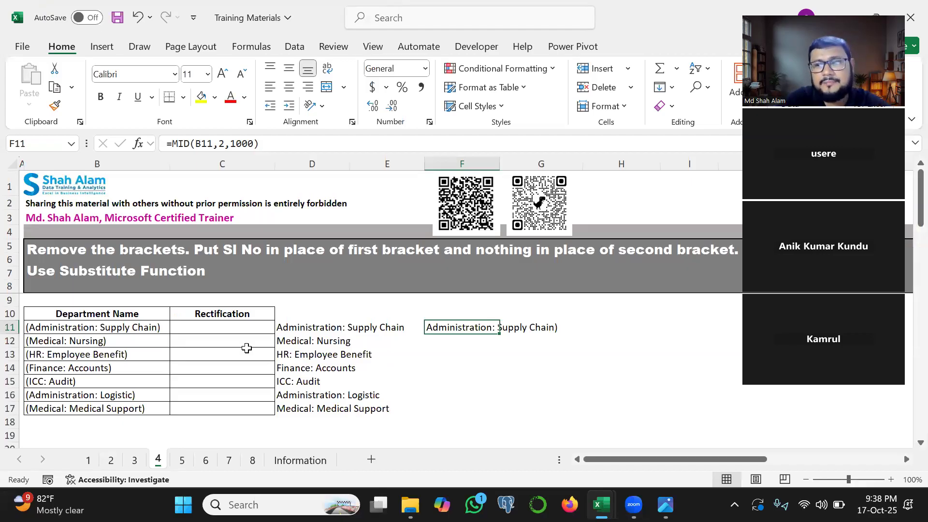
- Replace the 1000 in F11's MID formula with LEN(B11) and fill the formula down to F17
double_click(442, 328)
left_click(483, 327)
double_click(500, 327)
type("len")
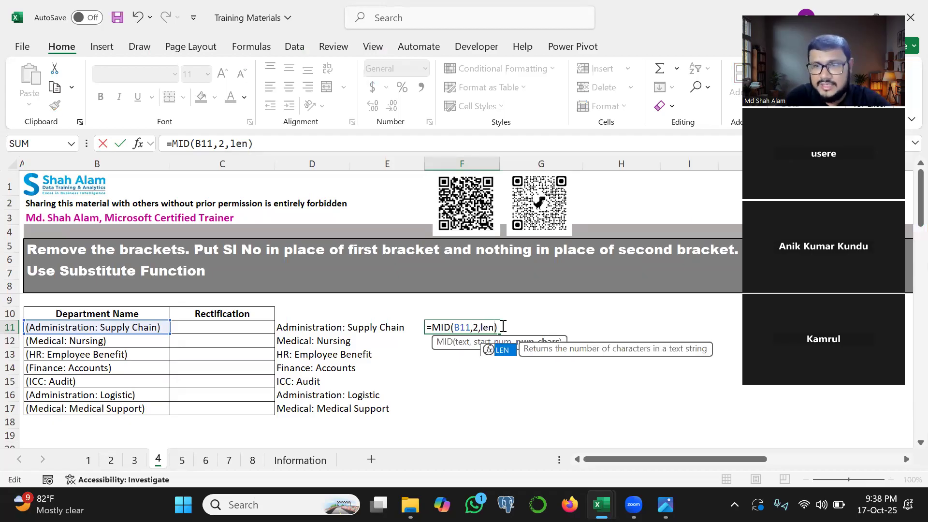
type("(")
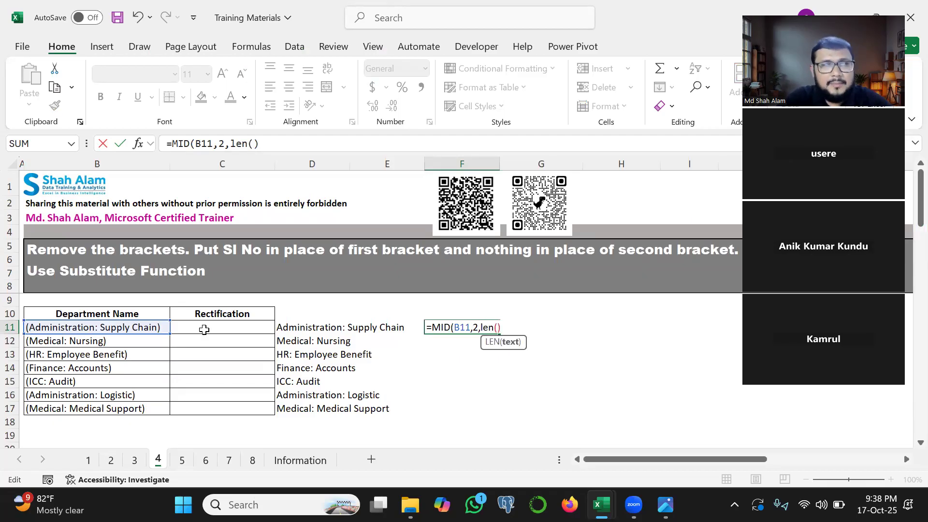
left_click(120, 327)
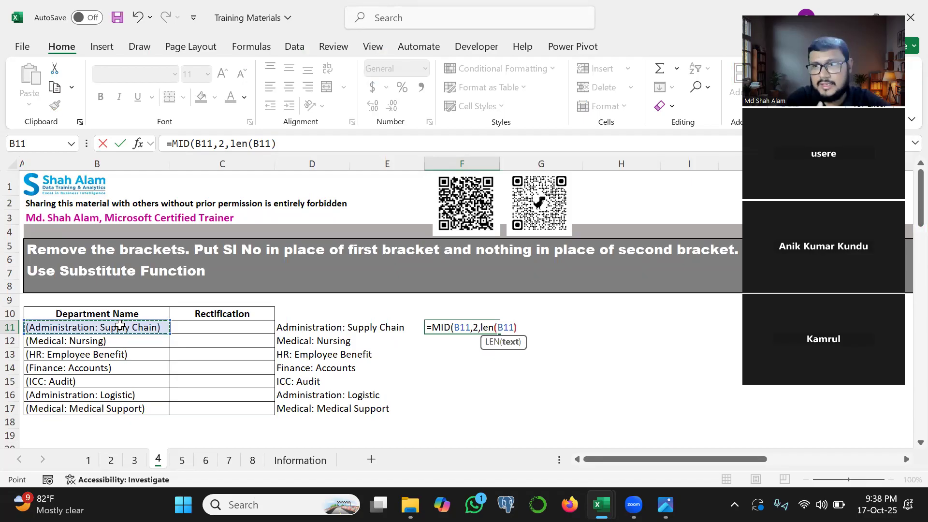
type(")")
key("Return")
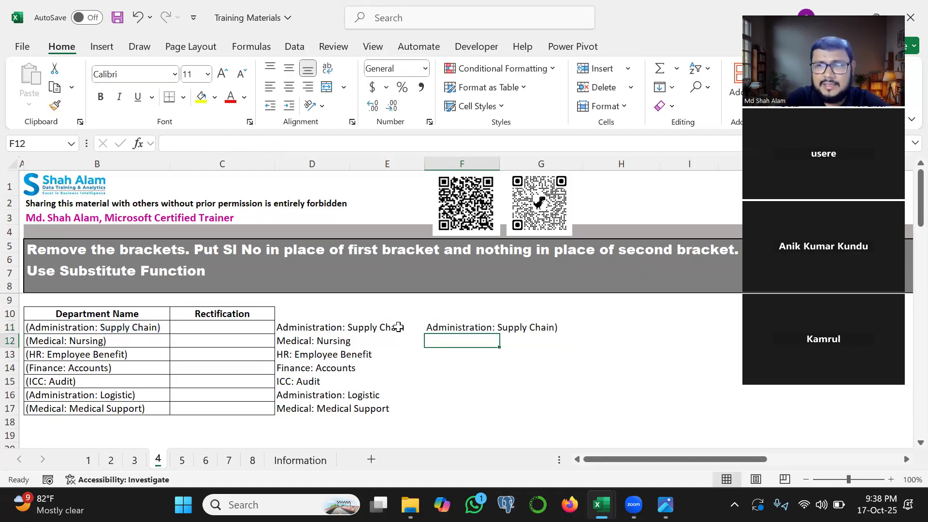
left_click(428, 327)
left_click_drag(500, 334, 504, 411)
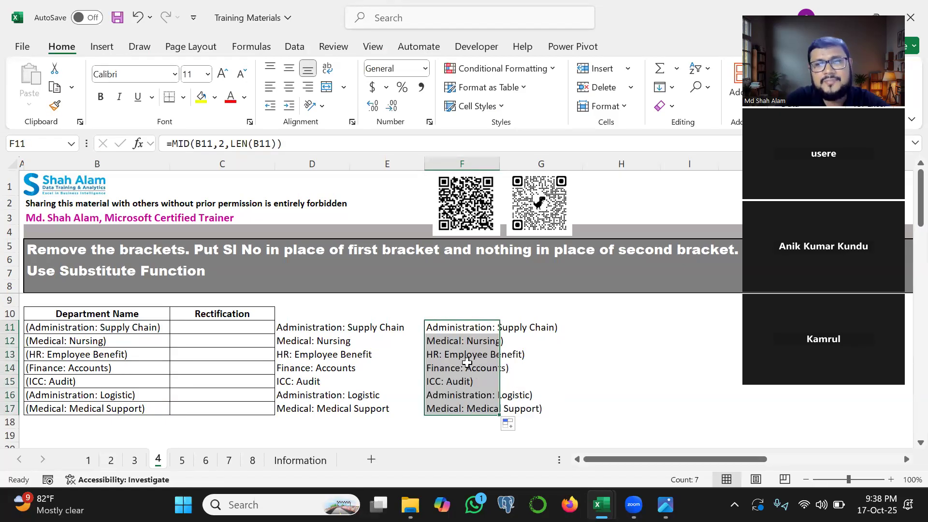
- Try subtracting 1 from LEN(B11) in F11's MID formula, and undo that change
double_click(447, 326)
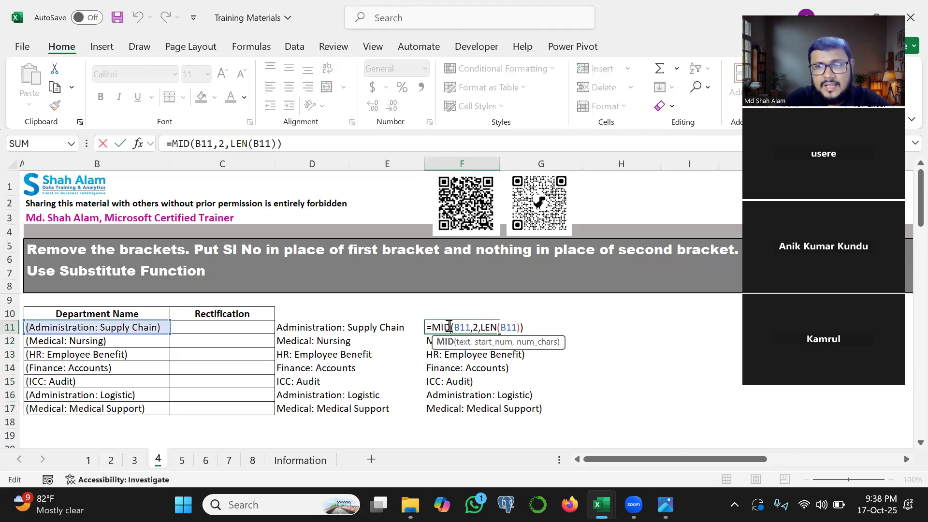
left_click(521, 327)
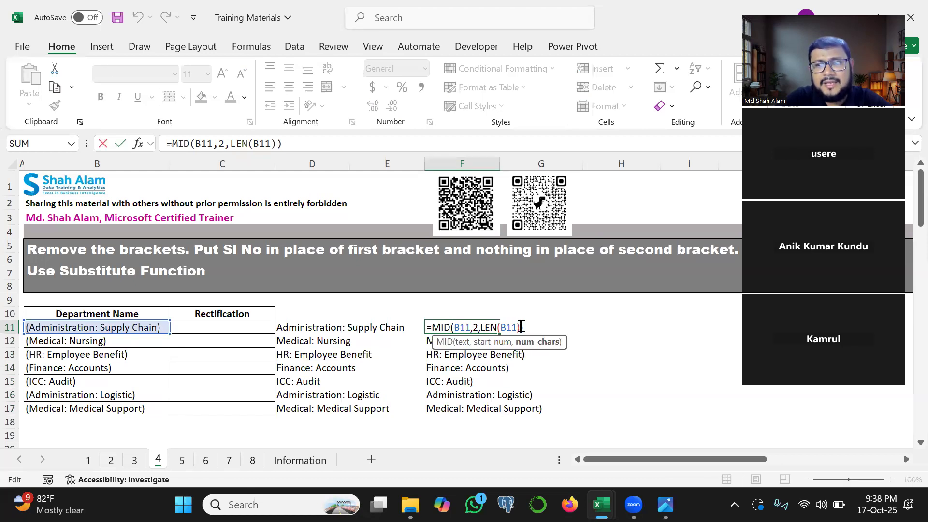
type("-")
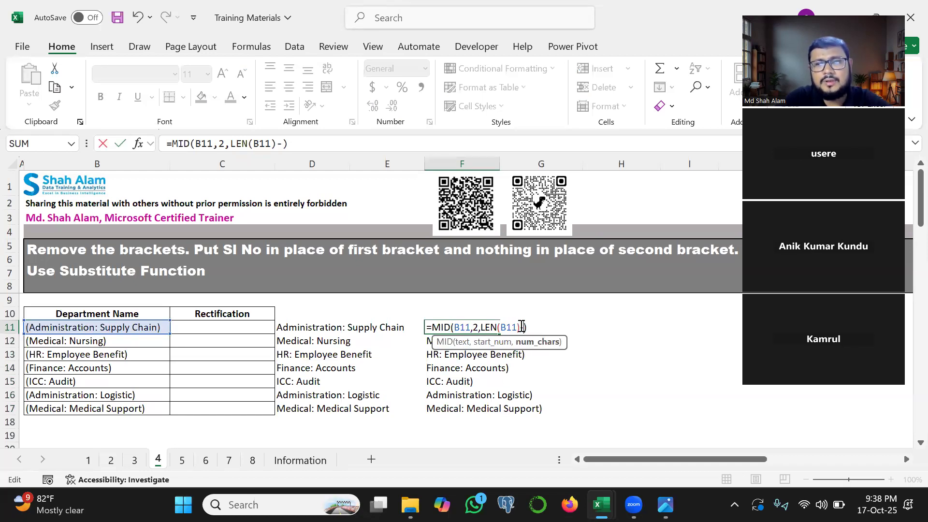
type("1")
key("Return")
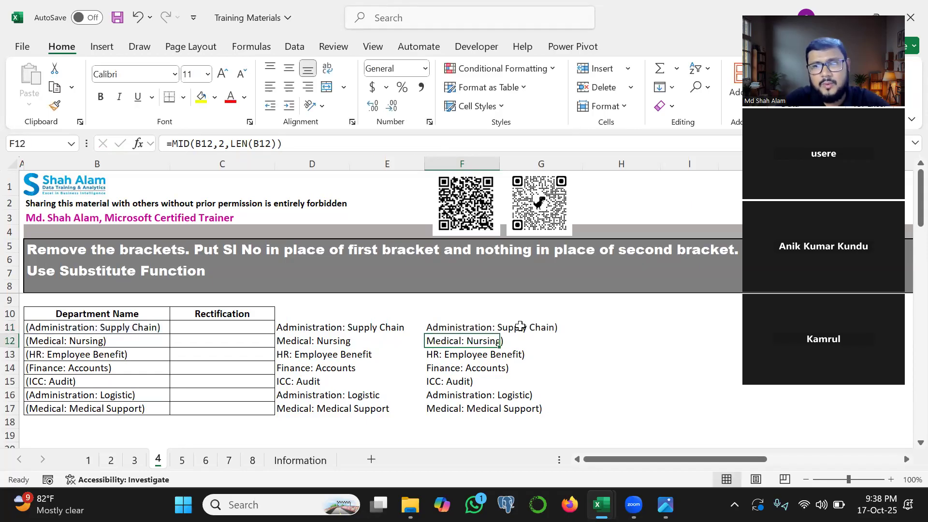
left_click(520, 327)
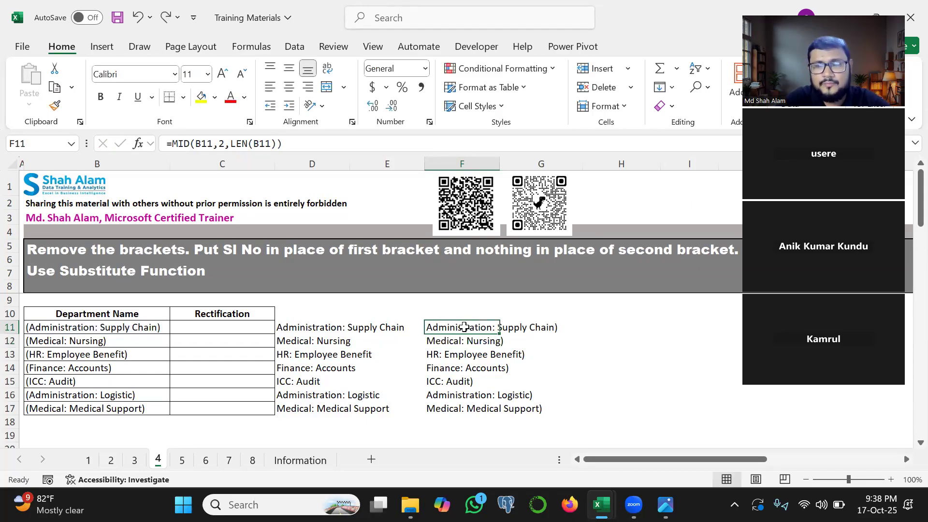
- Change the character count in F11's MID formula to LEN(B11)-2
double_click(464, 327)
left_click(523, 327)
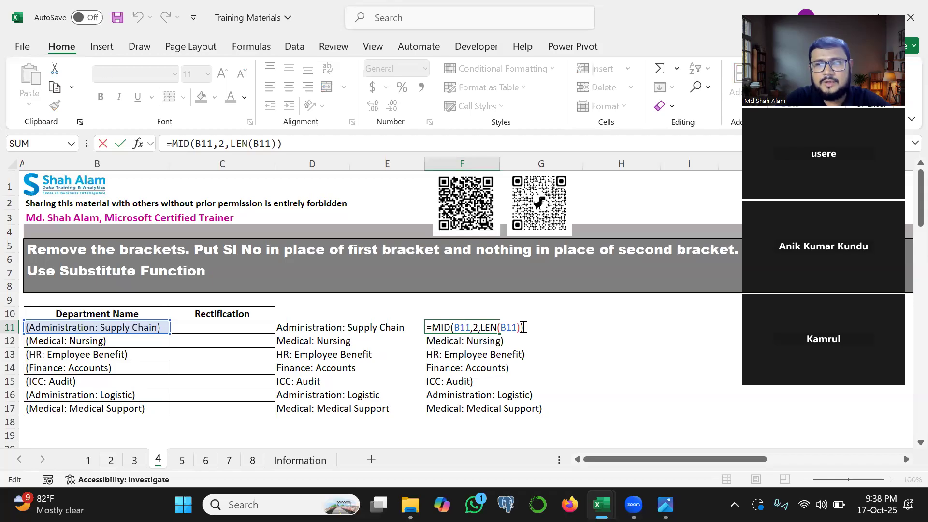
key("BackSpace")
type("-2")
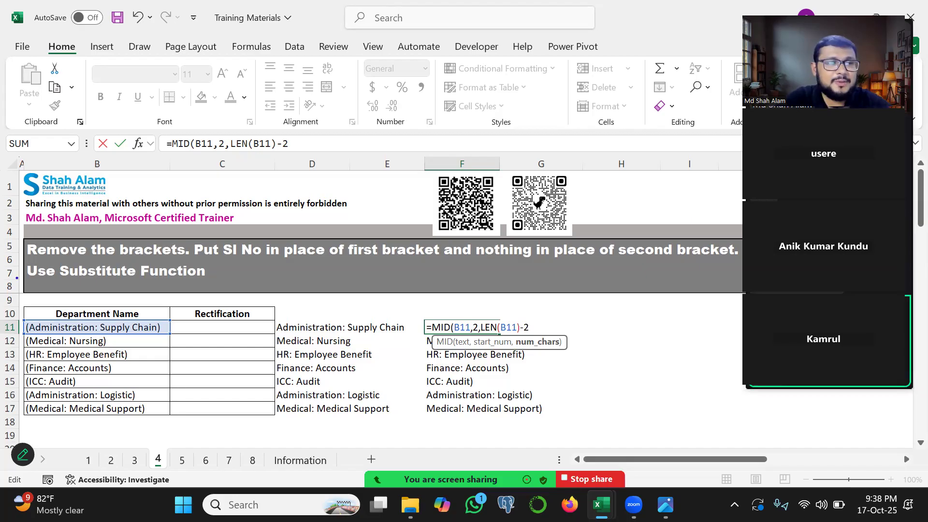
- Mark the brackets of the department names in B11 and B15 with pen arrows, write 2 above them, and clear the annotations
mouse_move(28, 324)
left_mouse_down()
mouse_move(10, 190)
mouse_move(15, 221)
left_mouse_up()
mouse_move(161, 324)
left_mouse_down()
mouse_move(189, 169)
mouse_move(154, 189)
left_mouse_up()
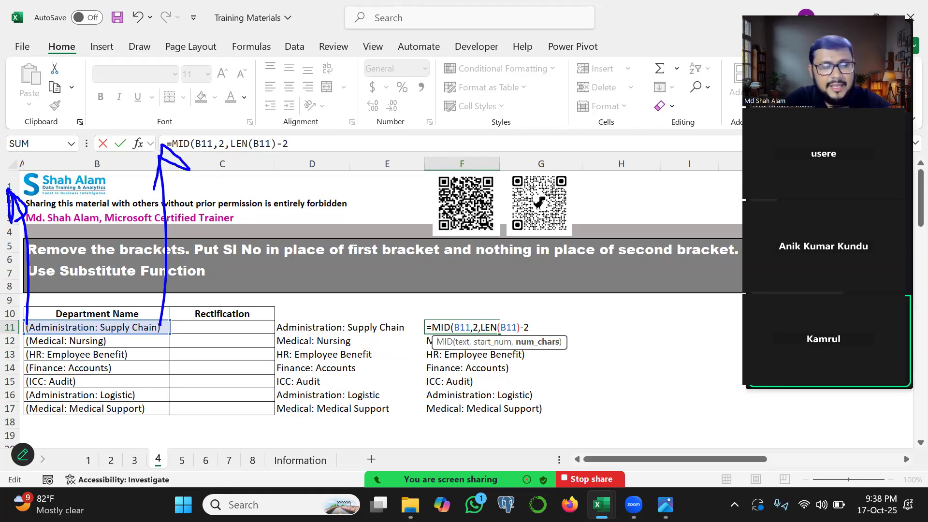
key("Escape")
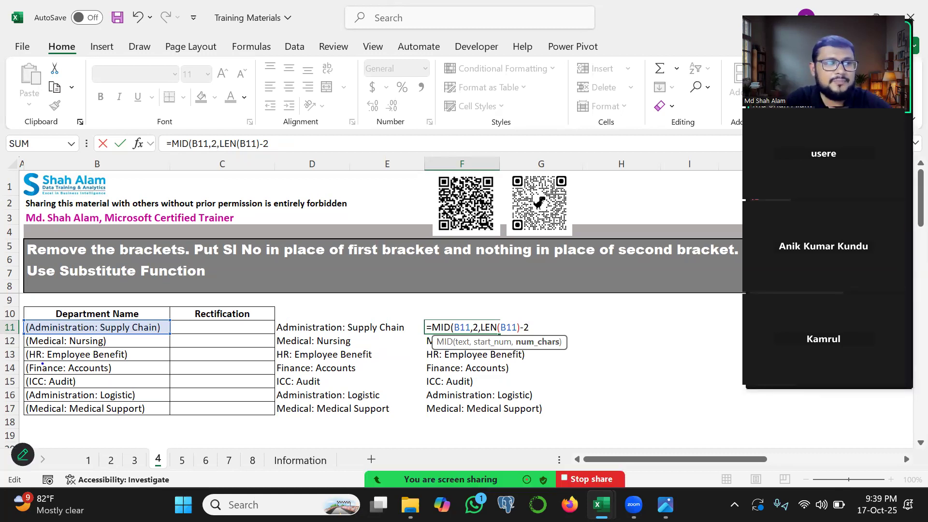
mouse_move(22, 391)
left_mouse_down()
mouse_move(84, 391)
mouse_move(80, 333)
mouse_move(72, 333)
mouse_move(83, 320)
mouse_move(84, 329)
left_mouse_up()
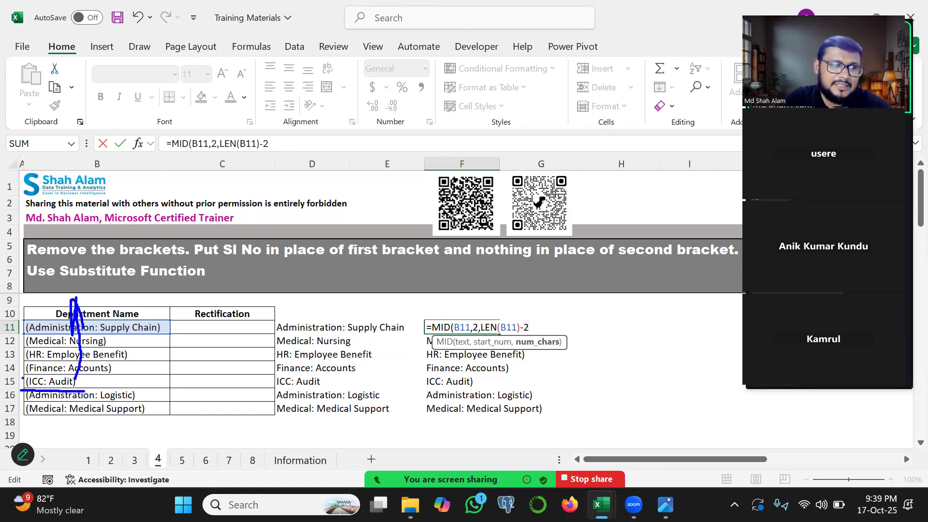
mouse_move(25, 381)
left_mouse_down()
mouse_move(28, 291)
mouse_move(34, 304)
mouse_move(48, 284)
mouse_move(115, 249)
left_mouse_up()
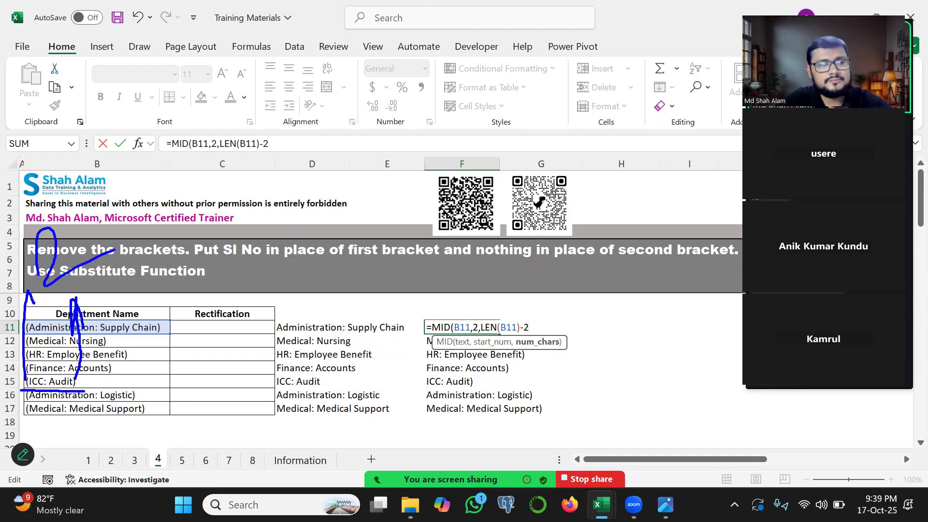
key("Escape")
- Complete the formula in F11 as =MID(B11,2,LEN(B11)-2) and fill it down to F17
type(")")
key("Return")
left_click(452, 328)
double_click(501, 333)
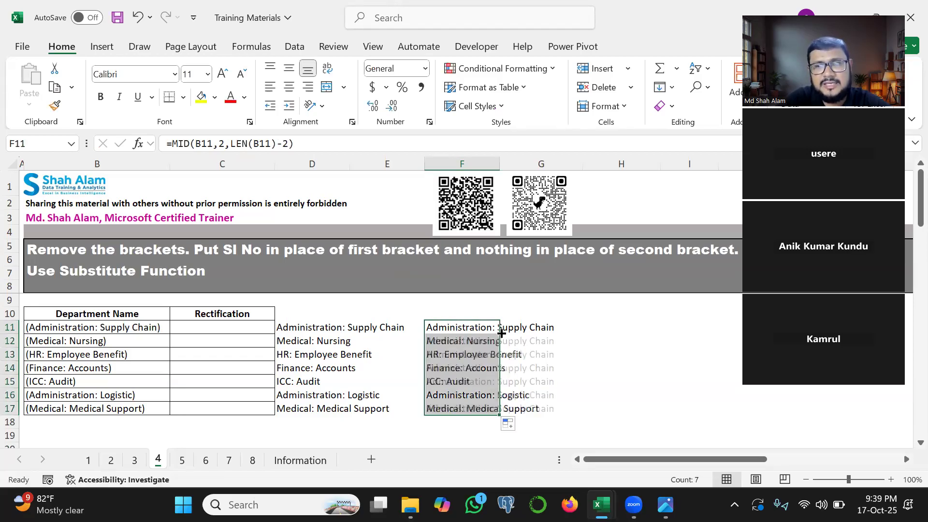
- Inspect the nested SUBSTITUTE formula in D11 and the MID formula in F11 for comparison
double_click(296, 330)
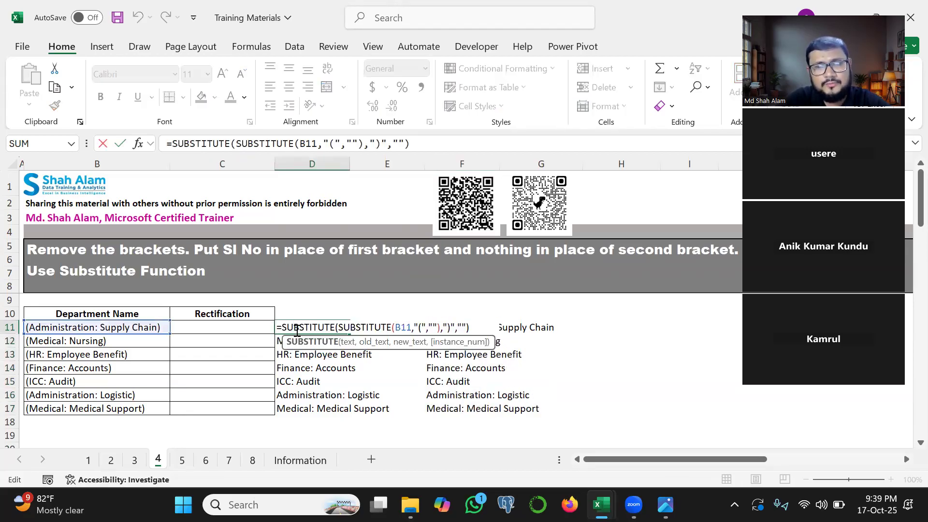
key("Escape")
left_click(431, 327)
key("ctrl+Up")
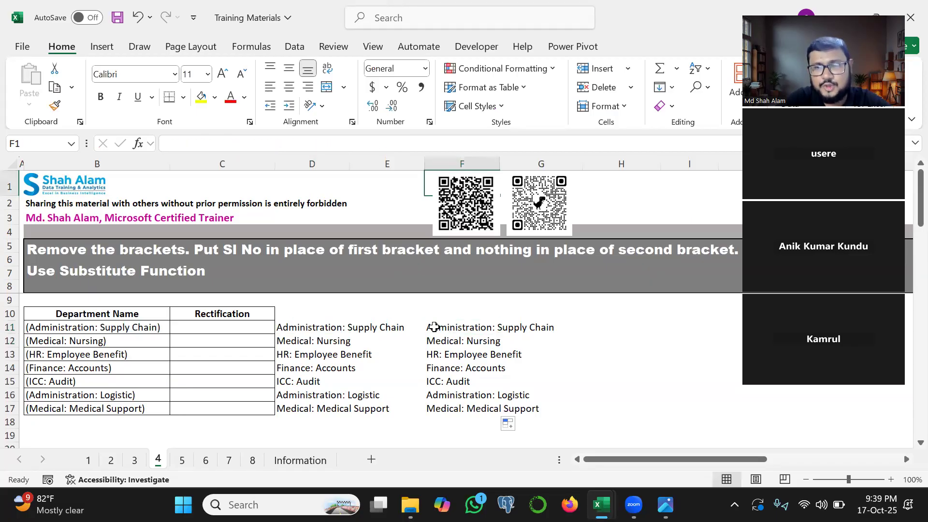
double_click(434, 328)
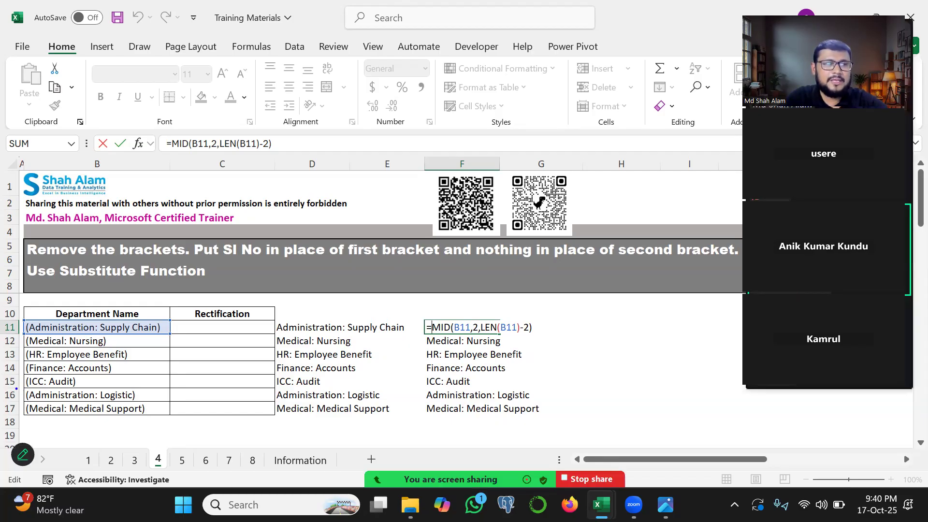
- Circle "(ICC: Audit)", handwrite 12-2=10 above the table, clear the annotations, and close the F11 formula without changes
mouse_move(15, 389)
left_mouse_down()
mouse_move(83, 384)
mouse_move(73, 371)
mouse_move(28, 367)
mouse_move(13, 401)
left_mouse_up()
left_click_drag(57, 255, 64, 291)
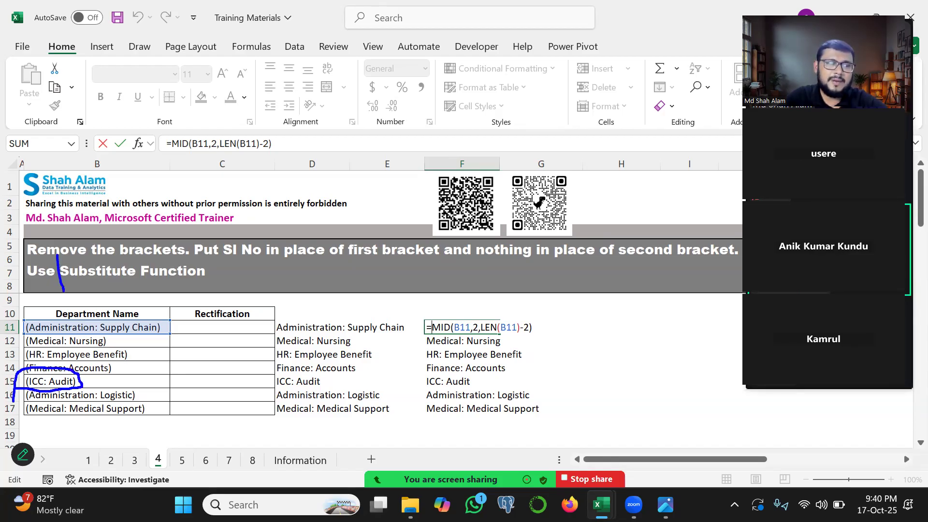
mouse_move(68, 254)
left_mouse_down()
mouse_move(85, 249)
mouse_move(92, 274)
mouse_move(140, 236)
mouse_move(134, 258)
mouse_move(161, 250)
left_mouse_up()
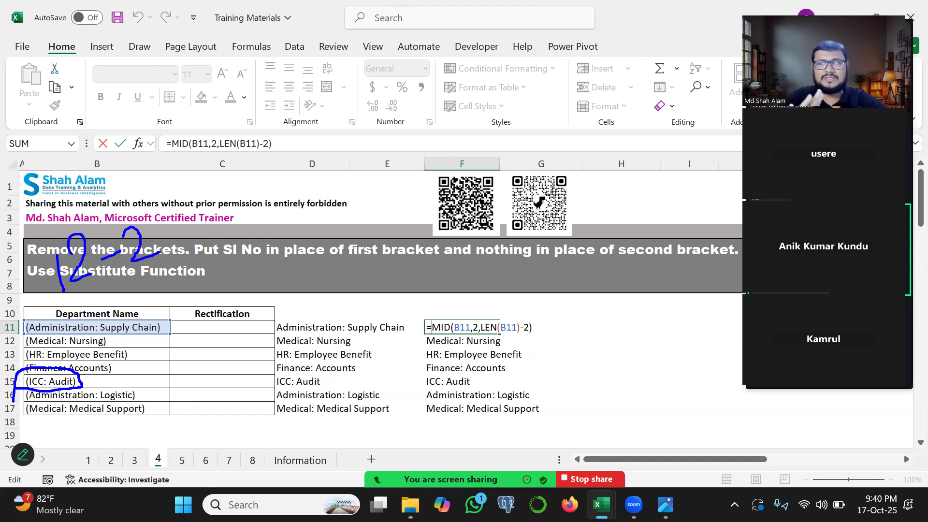
mouse_move(173, 236)
left_mouse_down()
mouse_move(200, 219)
mouse_move(218, 233)
left_mouse_up()
mouse_move(235, 199)
left_mouse_down()
mouse_move(227, 200)
mouse_move(239, 228)
mouse_move(230, 201)
left_mouse_up()
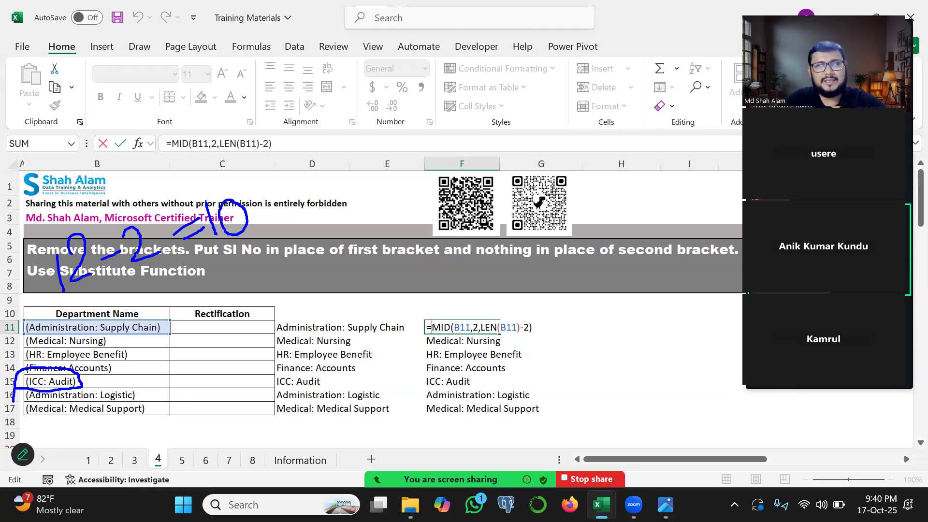
key("Escape")
key("Return")
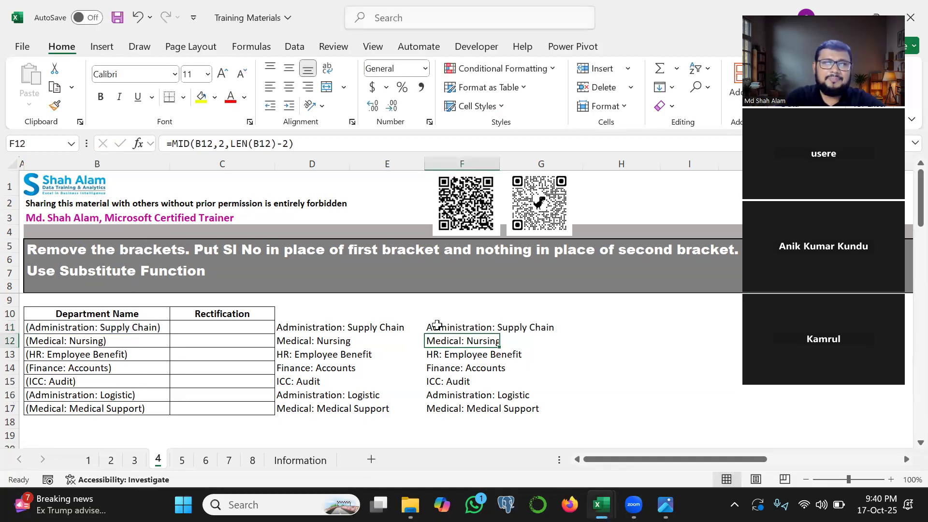
- Enter =LEN(B11) in H11 to count the characters of the first department name
left_click(594, 328)
type("=len(")
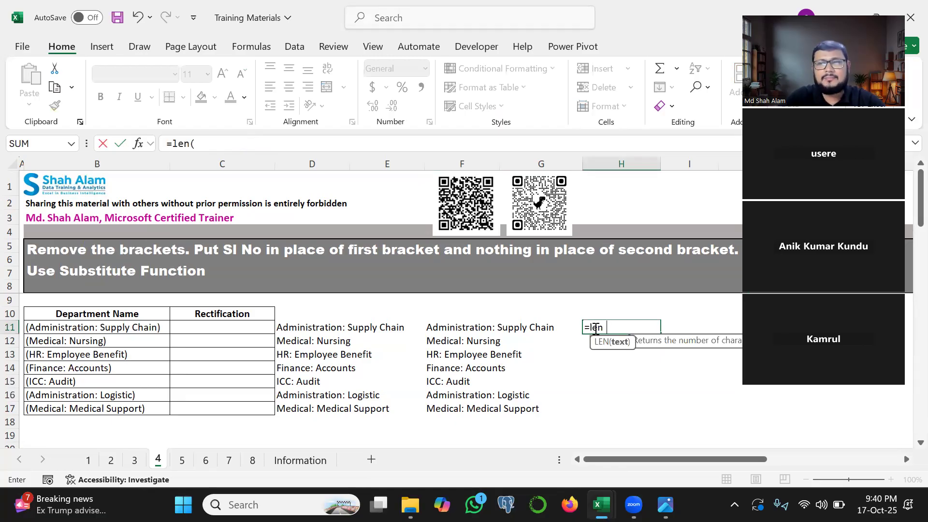
left_click(97, 327)
key("Return")
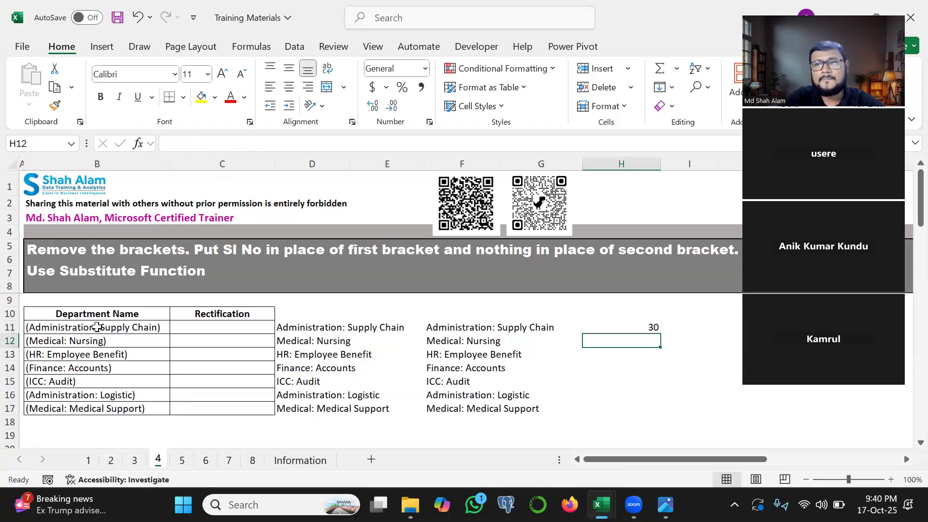
- Extend the formula in H11 to =LEN(B11)-2 to exclude the two brackets from the count
left_click(620, 325)
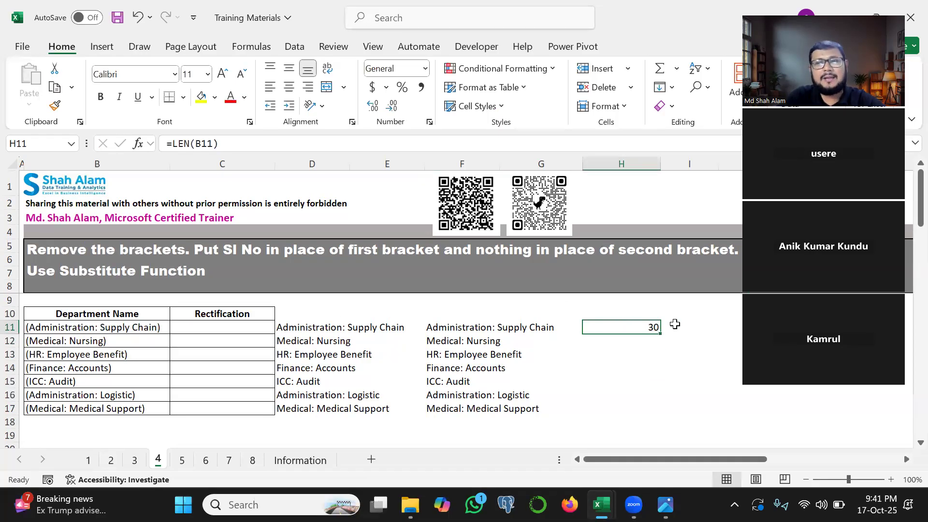
double_click(645, 328)
type("-2")
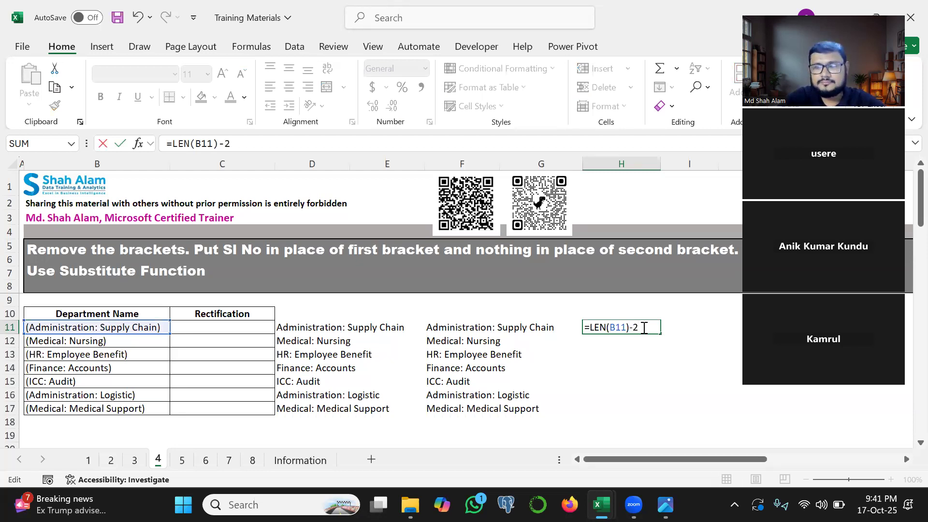
key("Return")
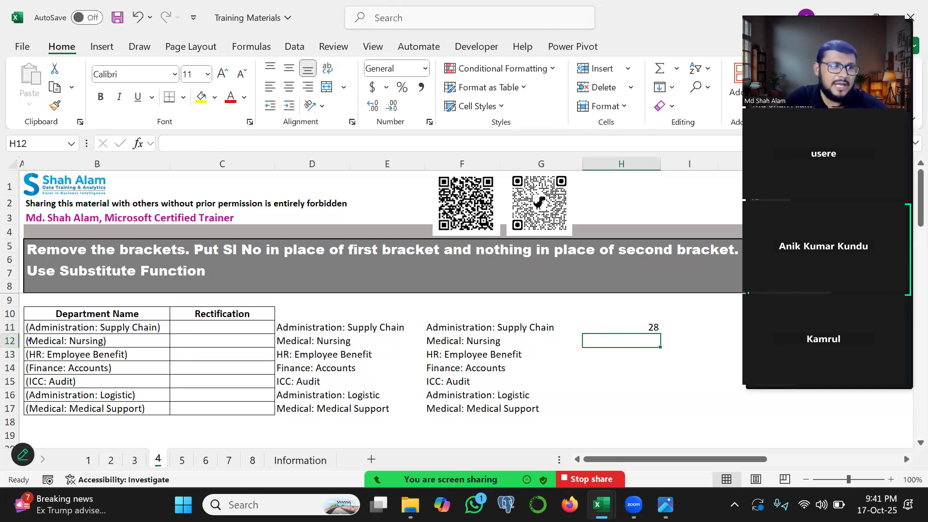
- Underline "Administration: Supply Chain" in B11, box "(ICC: Audit)" in B15 with the pen, and clear the annotations
left_click_drag(30, 333, 153, 329)
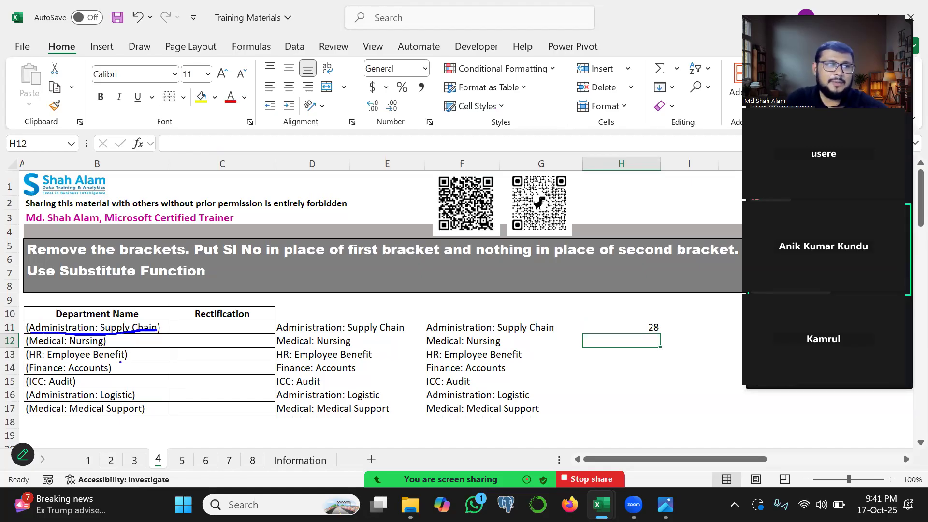
mouse_move(24, 389)
left_mouse_down()
mouse_move(81, 388)
mouse_move(81, 372)
mouse_move(25, 370)
mouse_move(24, 386)
left_mouse_up()
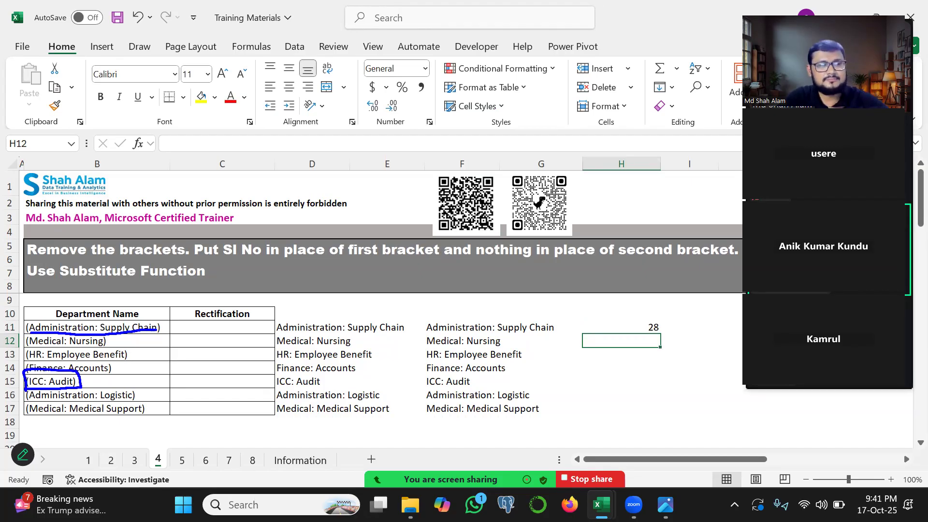
key("Escape")
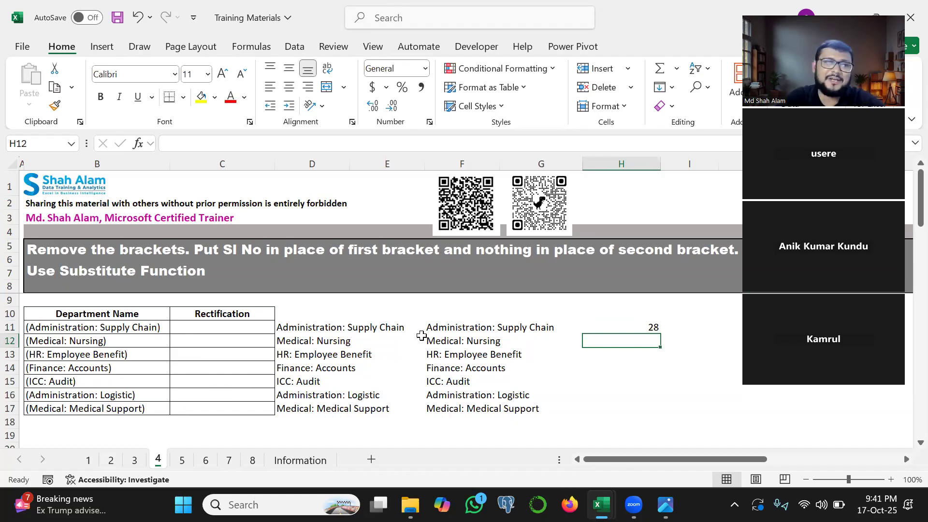
- Open the D11 formula, circle the inner SUBSTITUTE's empty replacement text and handwrite SL above it, then clear the marks and close the formula unchanged
double_click(291, 325)
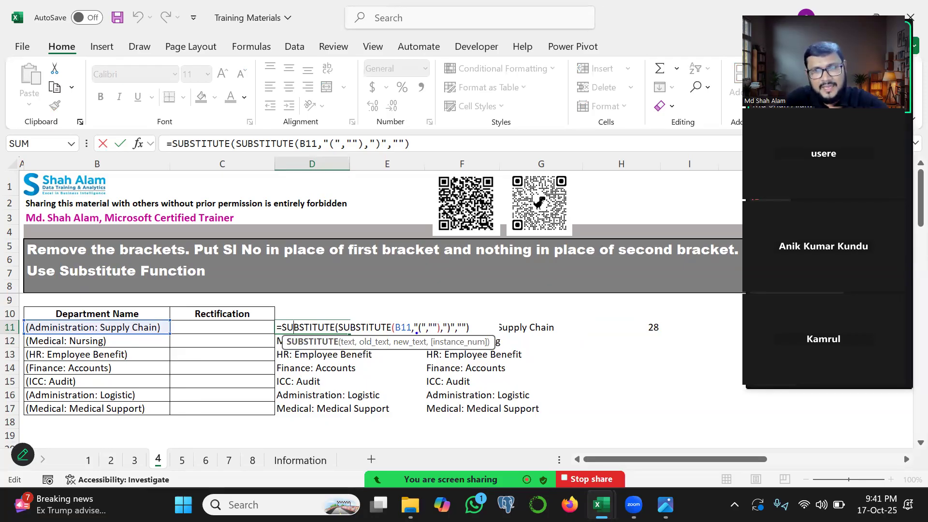
mouse_move(434, 327)
left_mouse_down()
mouse_move(420, 237)
mouse_move(420, 269)
left_mouse_up()
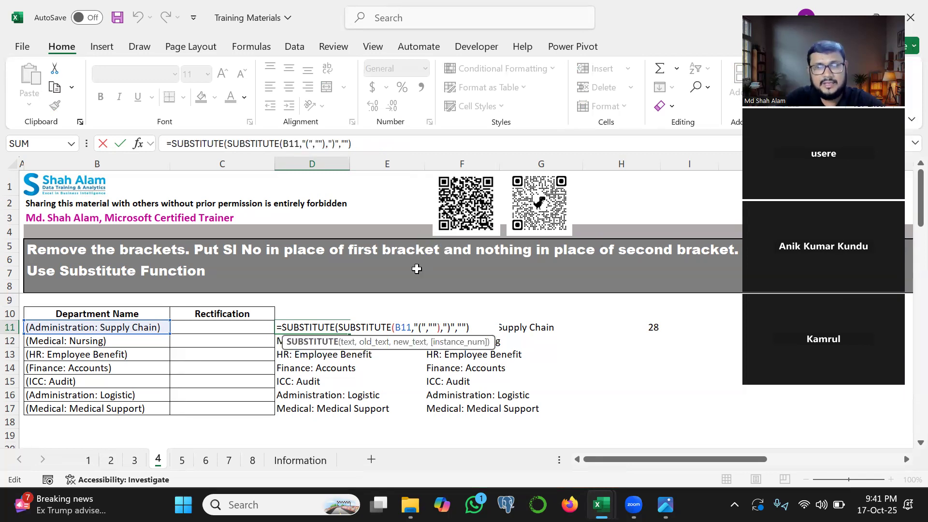
mouse_move(463, 324)
left_mouse_down()
mouse_move(450, 215)
mouse_move(444, 259)
left_mouse_up()
left_click_drag(445, 211, 472, 215)
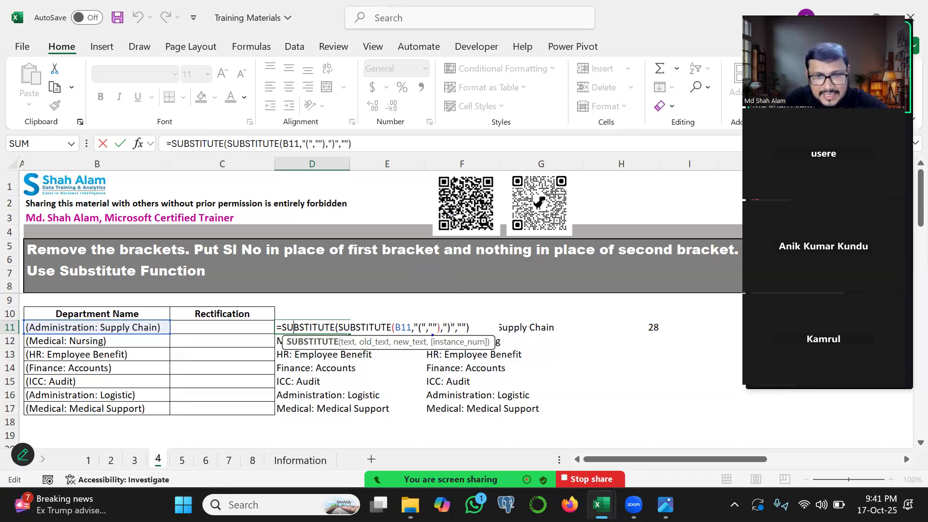
key("ctrl+1")
left_click(432, 335)
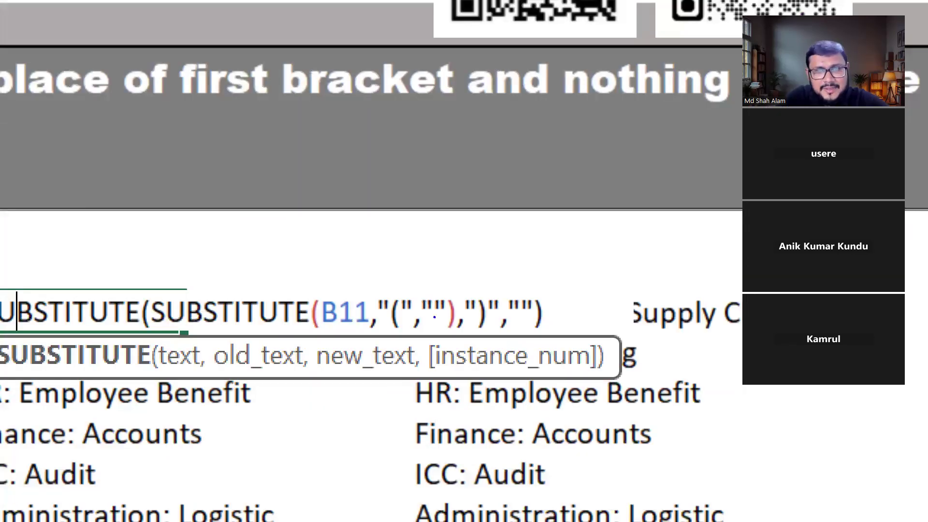
mouse_move(433, 300)
left_mouse_down()
mouse_move(419, 305)
mouse_move(440, 317)
mouse_move(435, 296)
left_mouse_up()
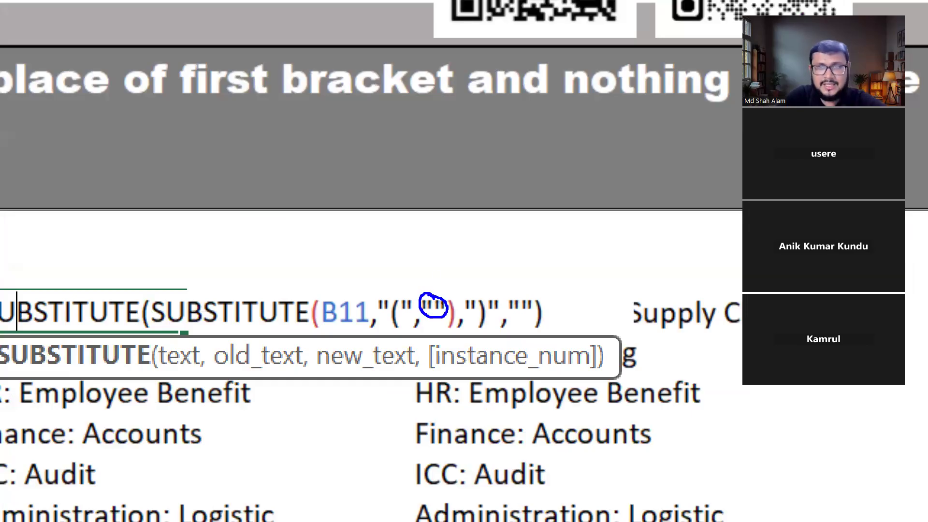
left_click_drag(428, 232, 428, 271)
left_click_drag(440, 230, 459, 264)
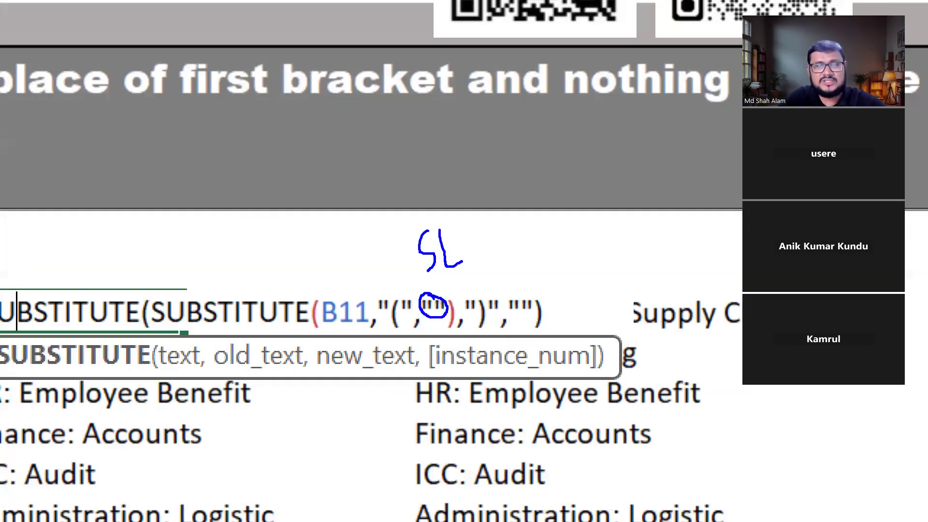
key("Escape")
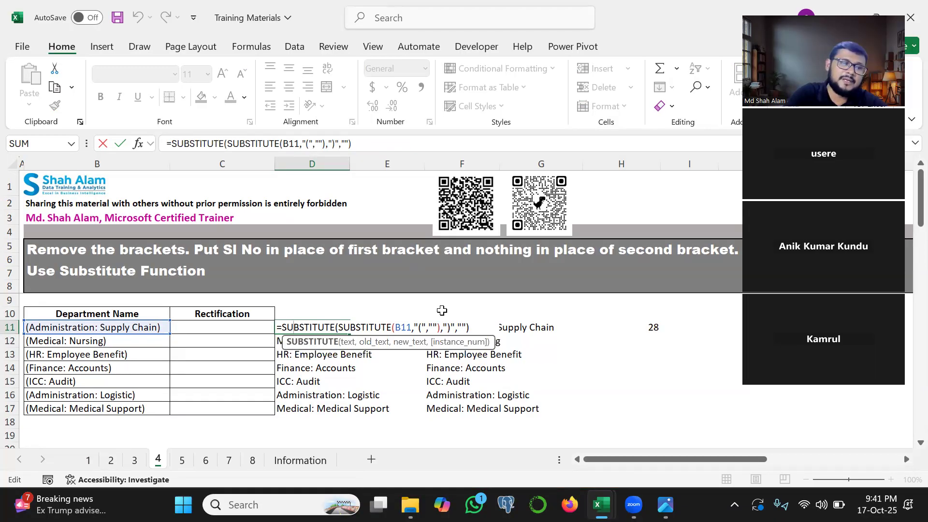
key("Return")
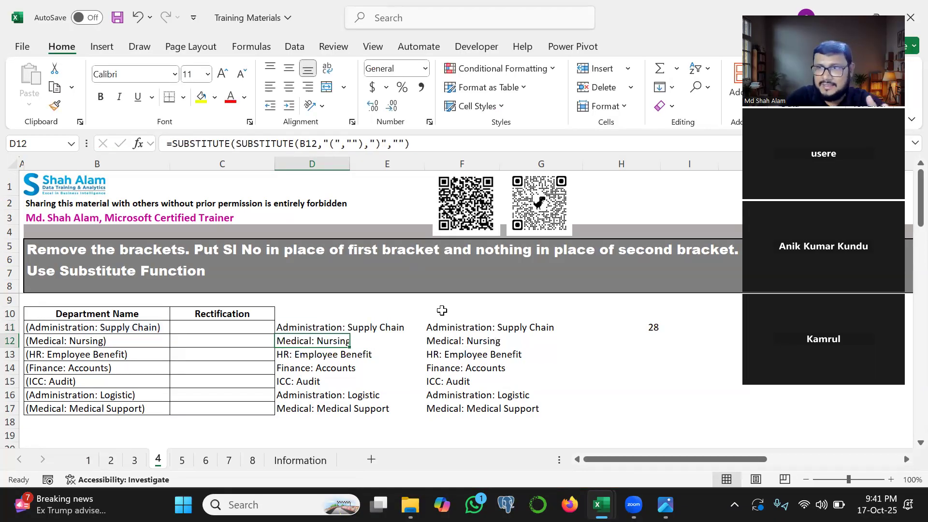
- Replace the formula in H11 with =ROW() and fill it down to H17
left_click(611, 328)
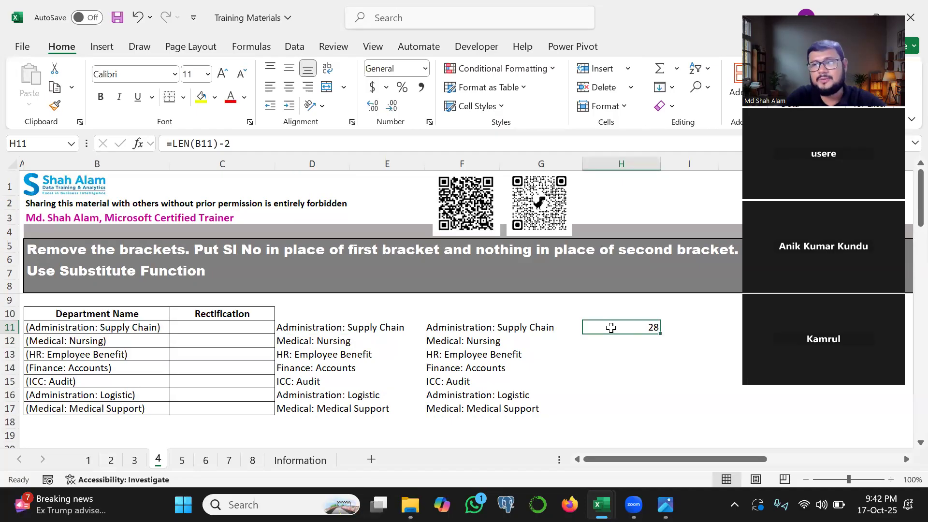
type("=row(")
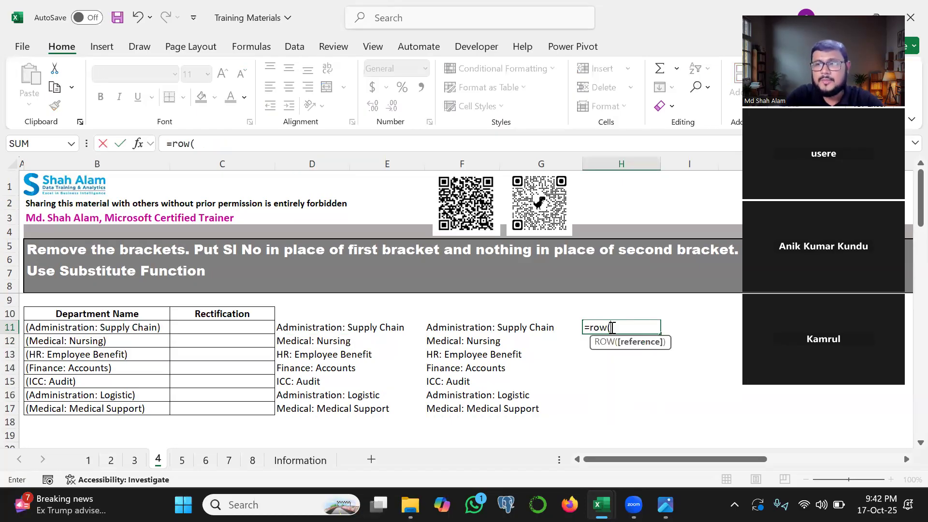
type(")")
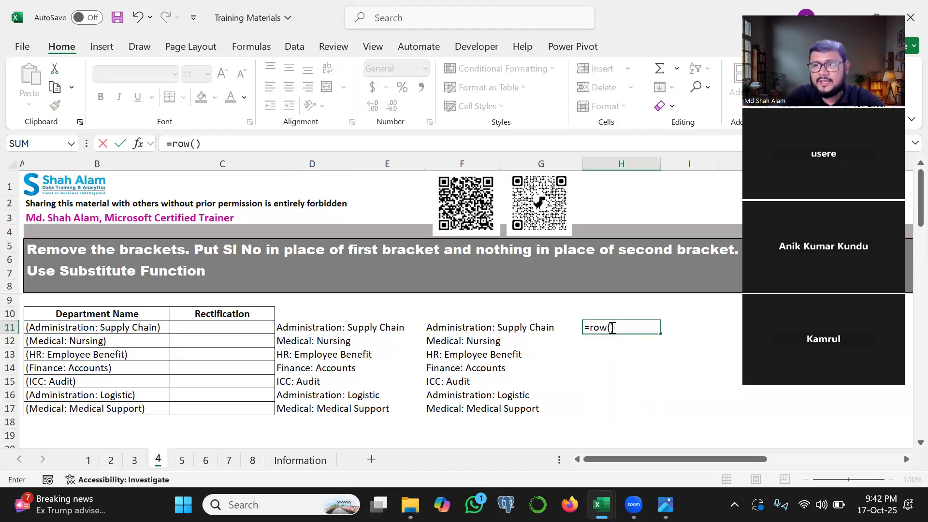
key("Return")
left_click(613, 328)
left_click_drag(660, 337, 662, 415)
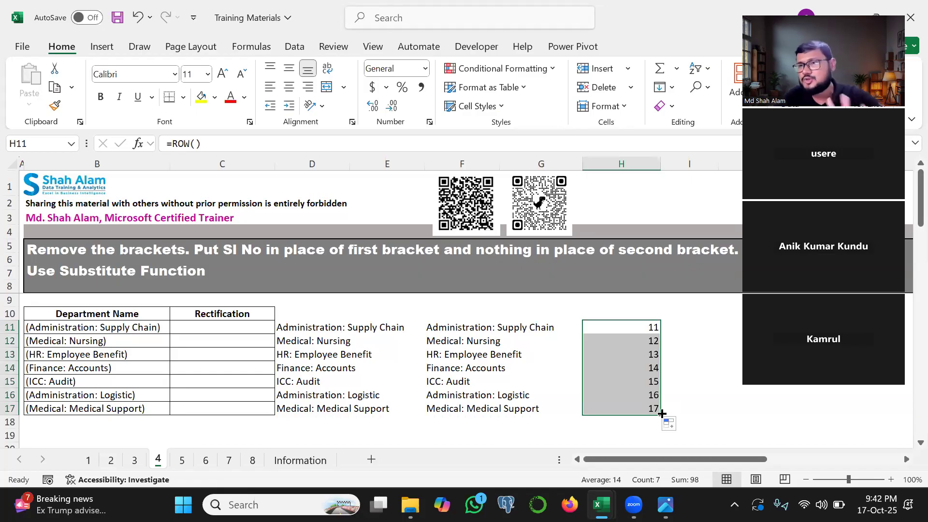
- Draw a pen line from the H11 result to the row 11 header, and clear the annotation
key("ctrl+2")
mouse_move(609, 329)
left_mouse_down()
mouse_move(55, 340)
mouse_move(7, 330)
mouse_move(22, 334)
left_mouse_up()
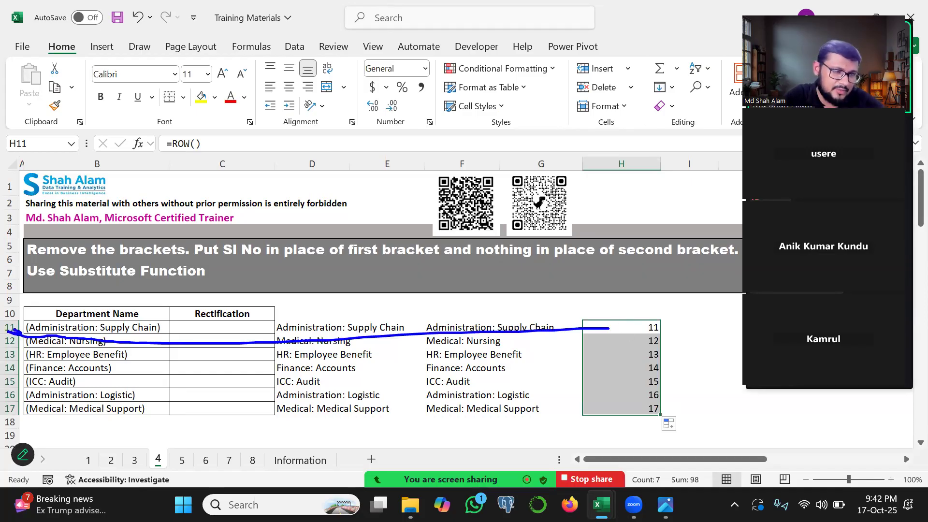
key("Escape")
- Extend the formula in H11 to =ROW()-10 and fill it down to H17 to number the departments serially
double_click(635, 327)
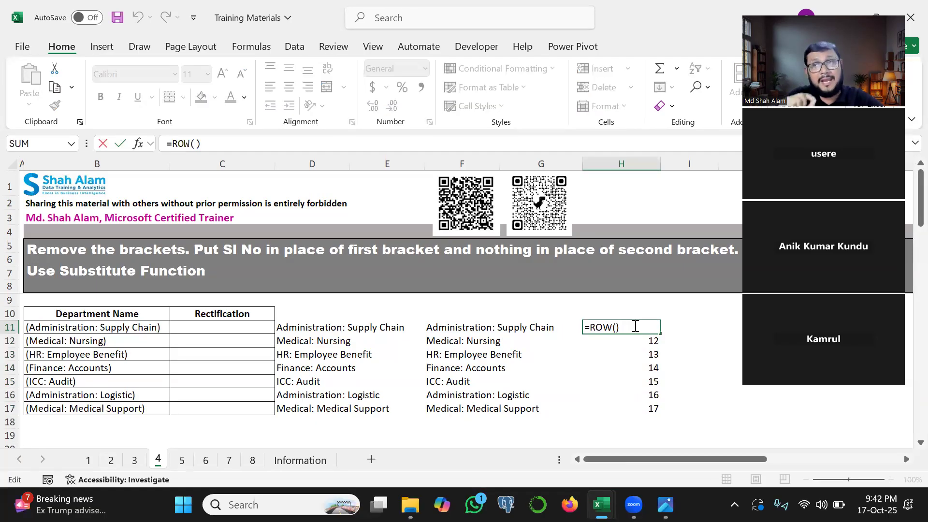
type("-10")
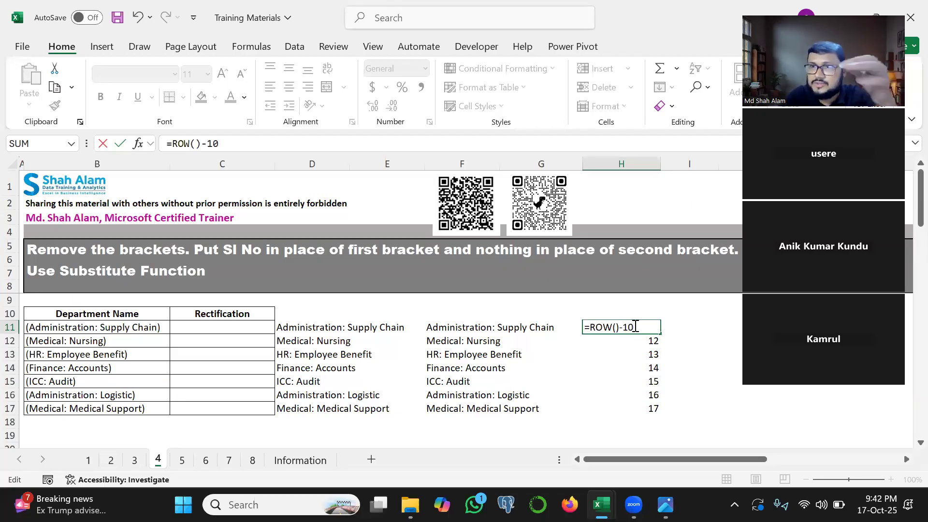
key("Return")
left_click(634, 327)
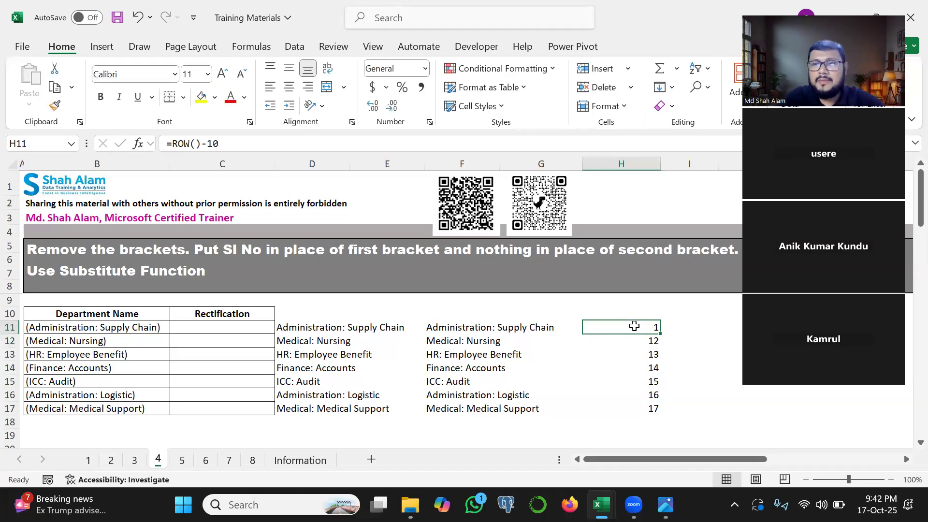
double_click(660, 334)
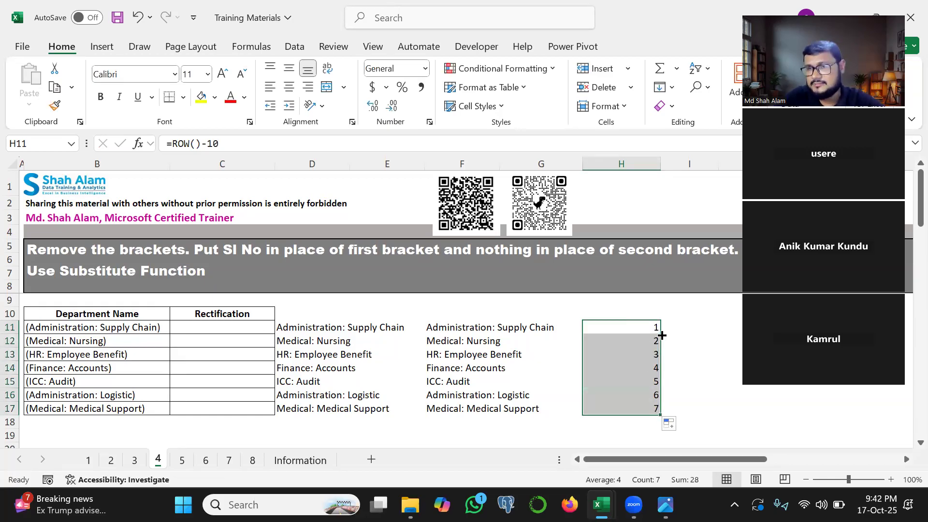
- Open the serial number formula in H11 for editing
double_click(647, 327)
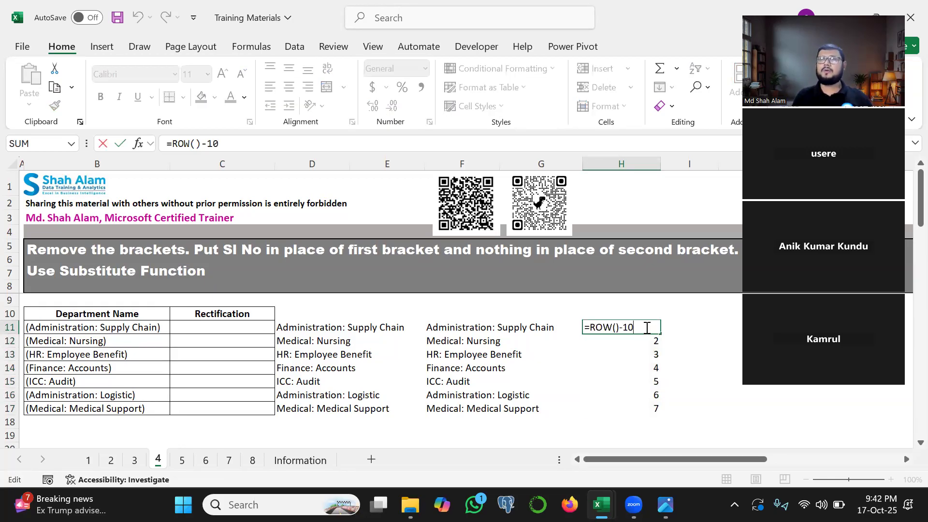
- Review the row-number formula in cell H11, leaving it as =ROW()-10
key("Return")
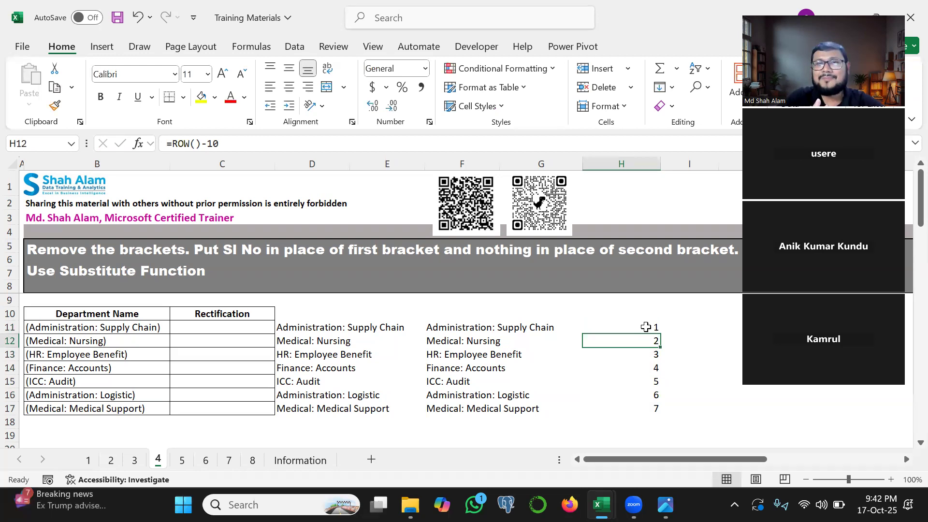
double_click(646, 327)
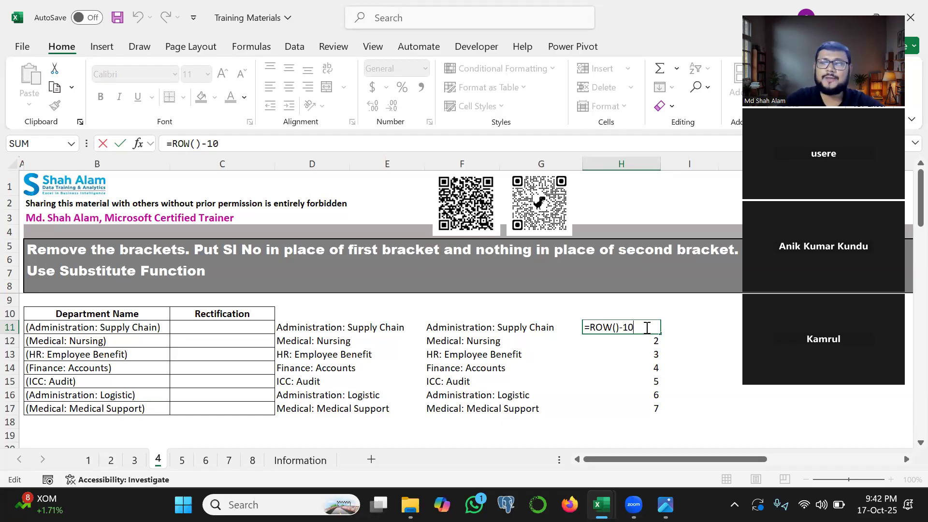
key("Return")
left_click(646, 327)
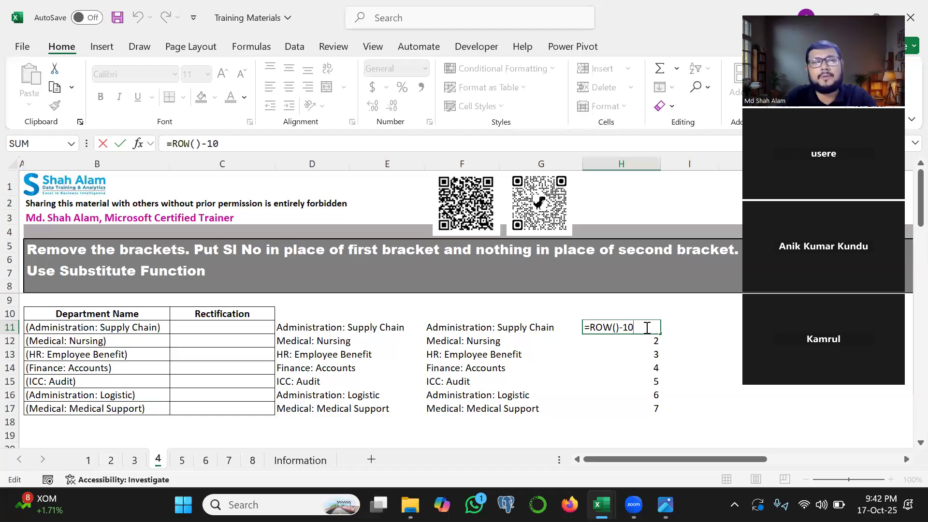
key("ctrl+Return")
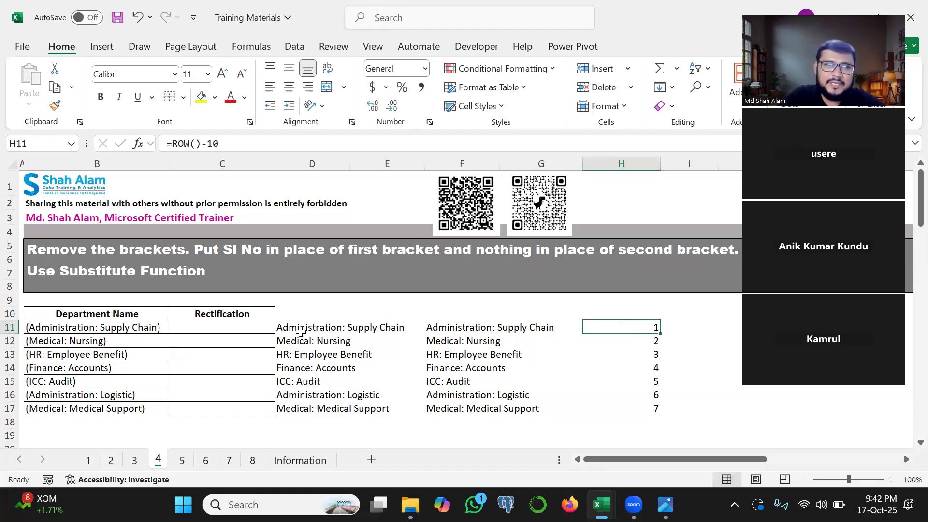
- Replace the empty substitute text for the opening bracket in D11's nested SUBSTITUTE formula with ROW()-10, and fill it down to D17
double_click(282, 320)
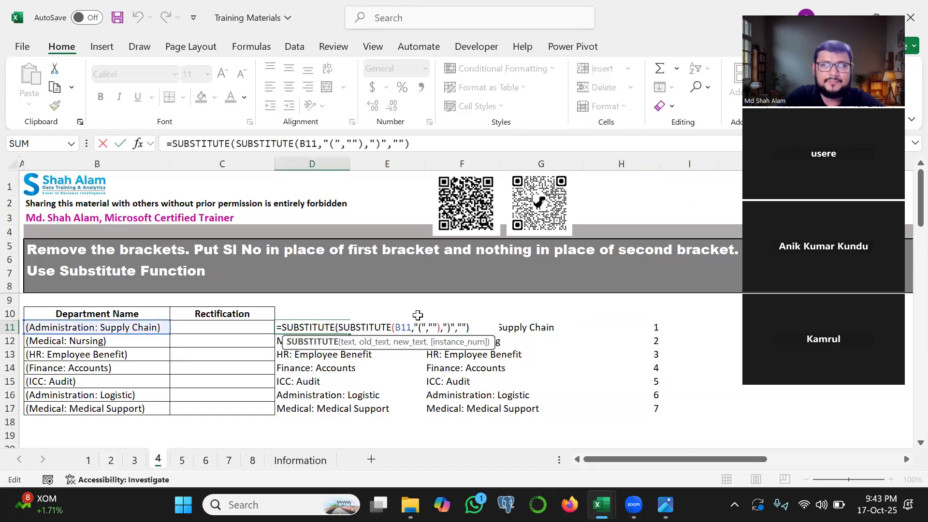
left_click(437, 323)
key("BackSpace")
key("BackSpace")
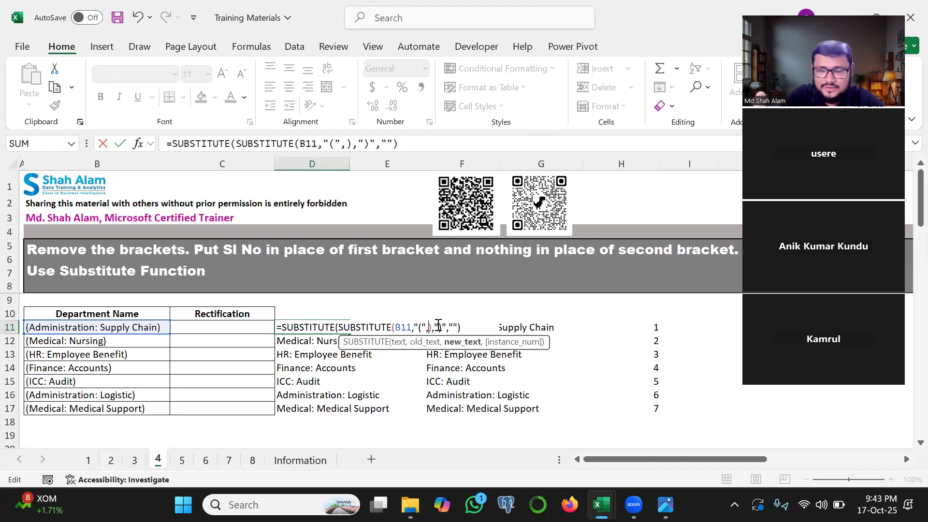
type("row(")
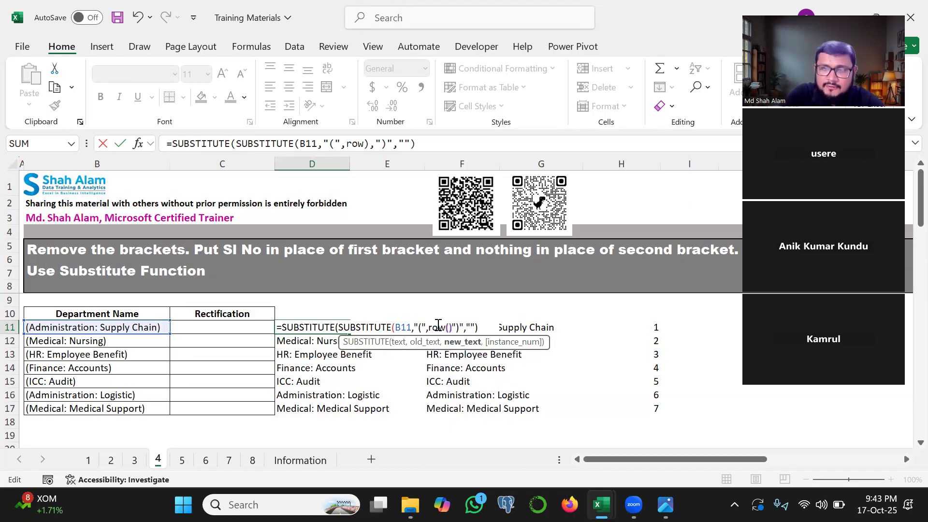
type(")-10")
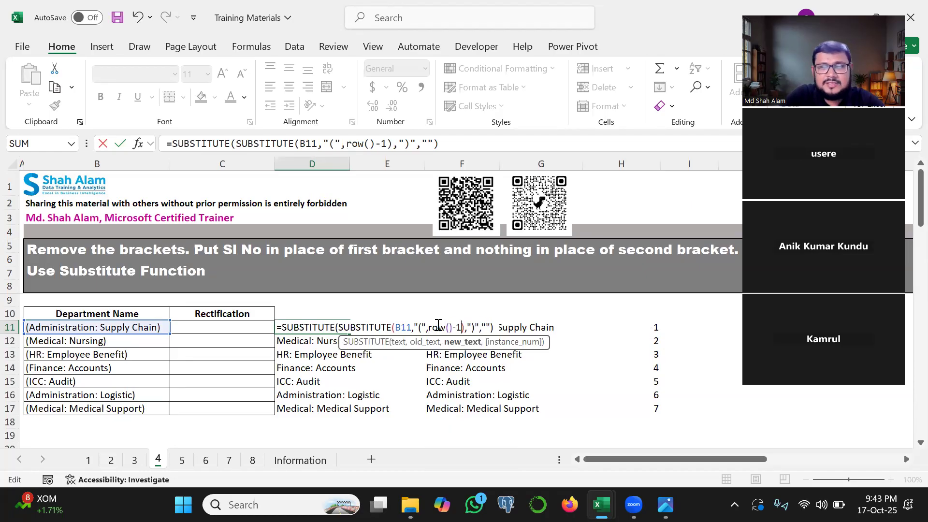
key("Return")
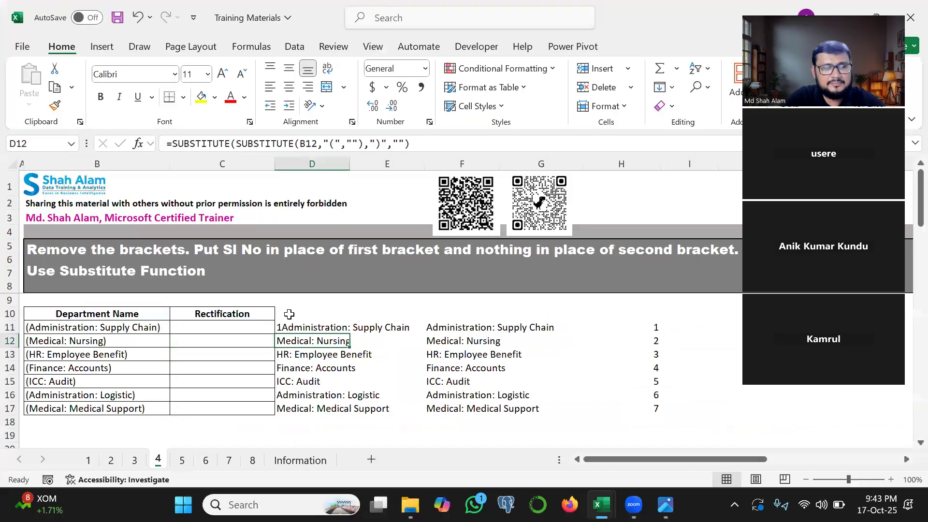
left_click(204, 337)
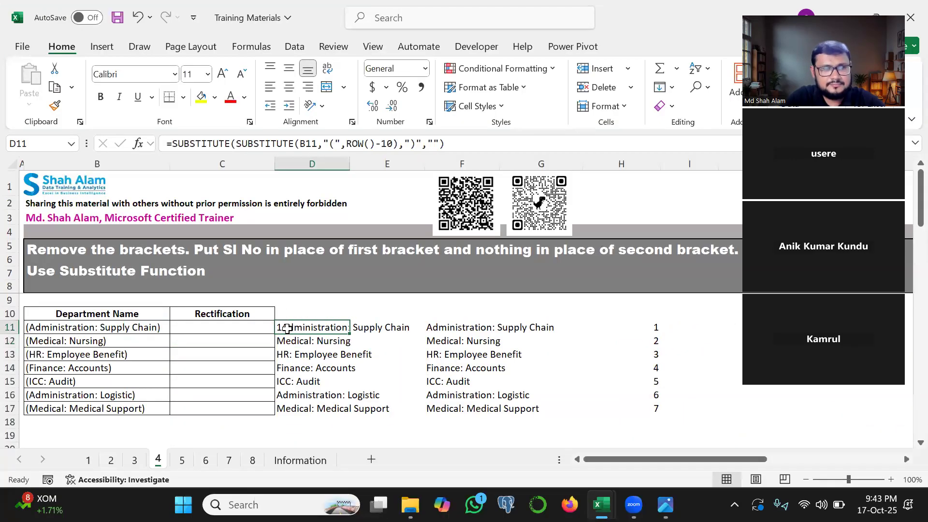
double_click(350, 333)
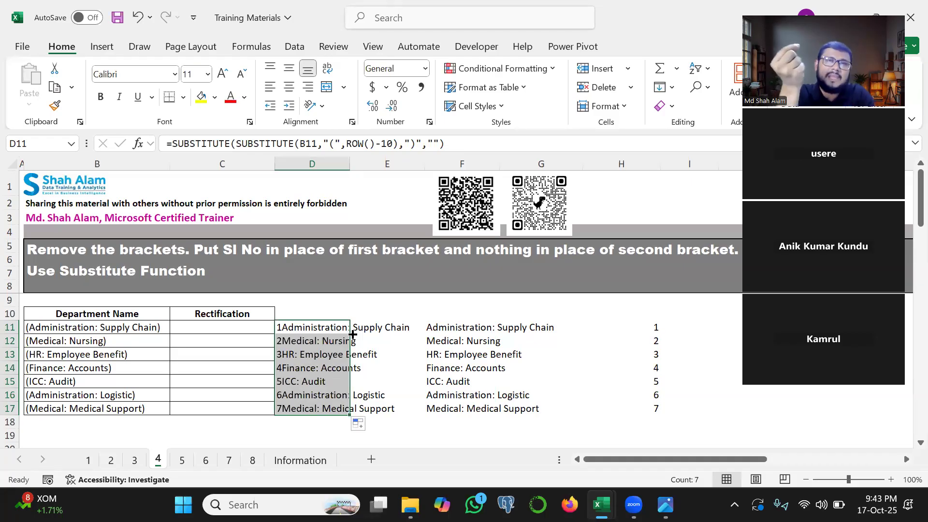
- Append &". " after ROW()-10 in D11's nested SUBSTITUTE formula and fill the formula down to D17
double_click(289, 328)
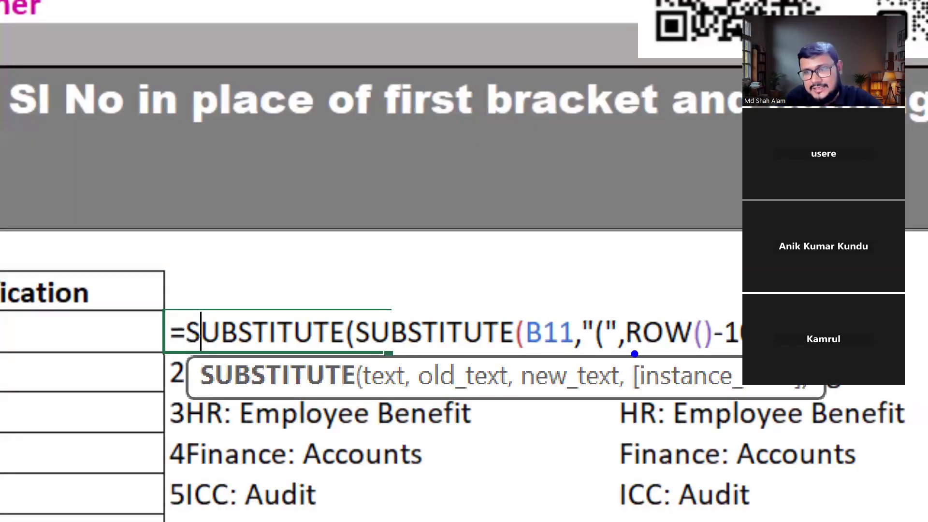
left_click_drag(638, 354, 743, 353)
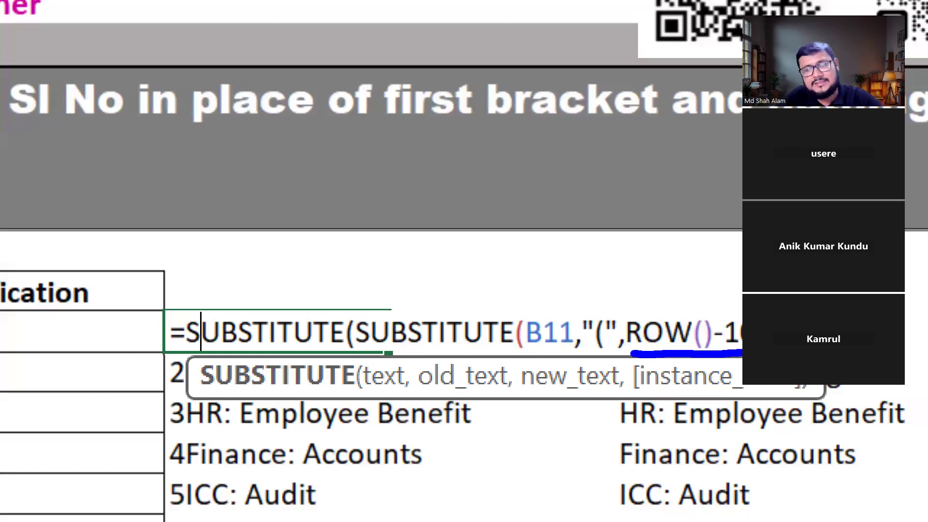
key("Escape")
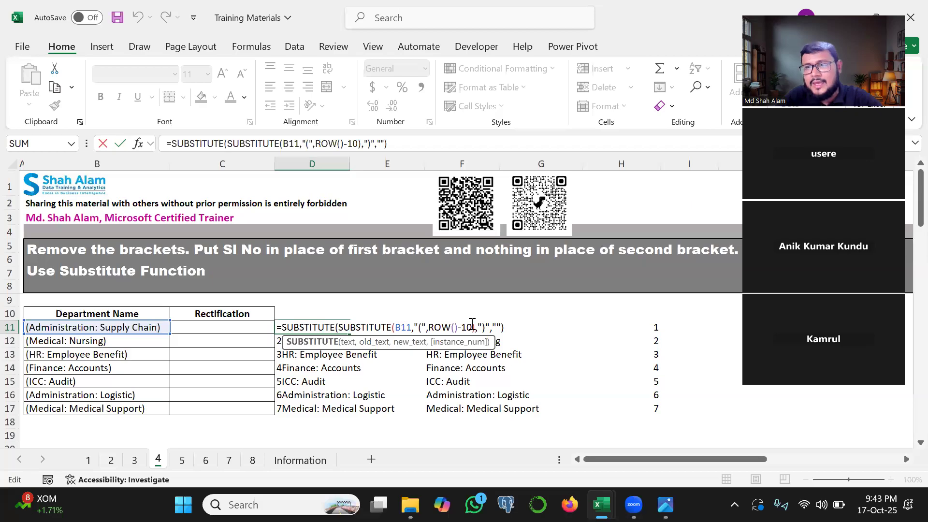
left_click(473, 327)
type("&")
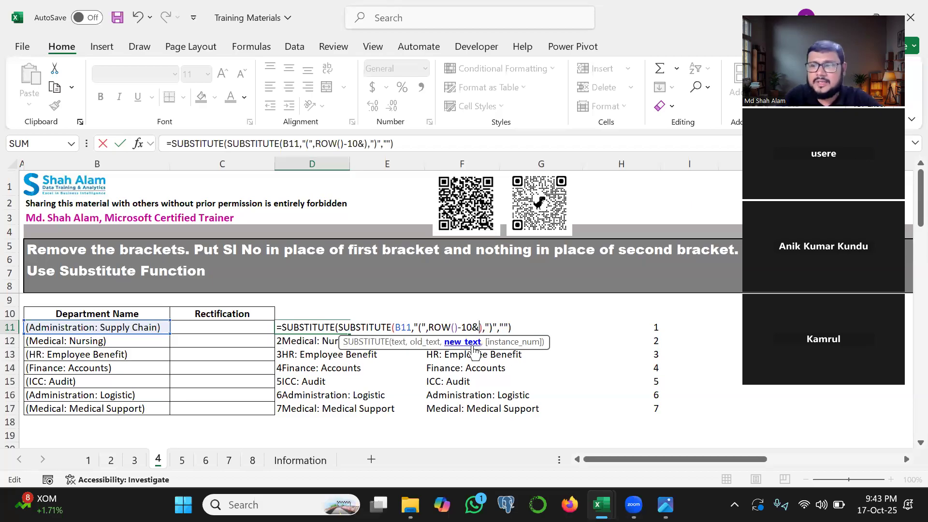
type("\". ")
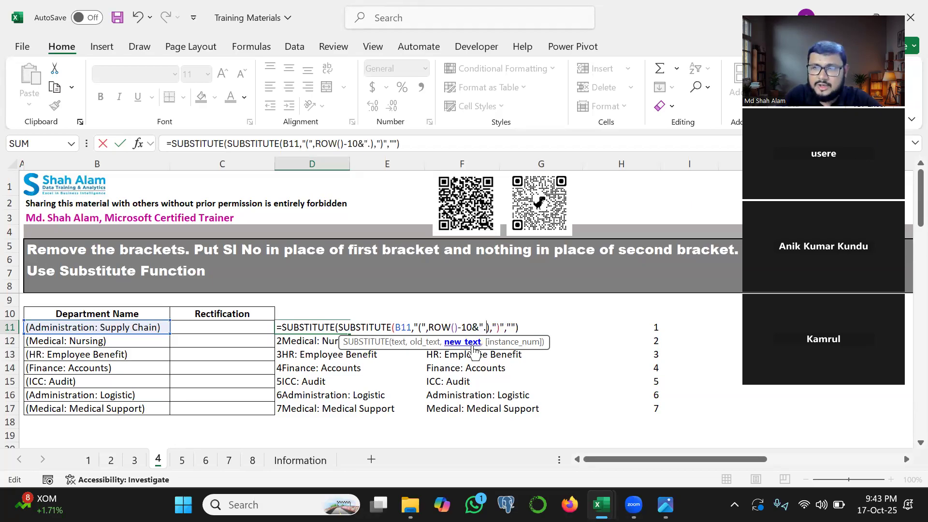
type("\"")
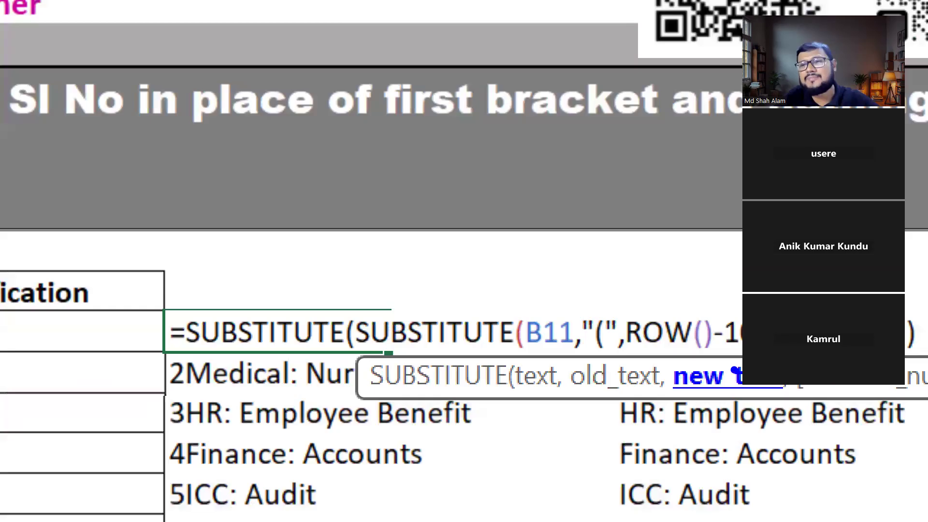
mouse_move(718, 391)
left_mouse_down()
mouse_move(673, 479)
mouse_move(670, 429)
left_mouse_up()
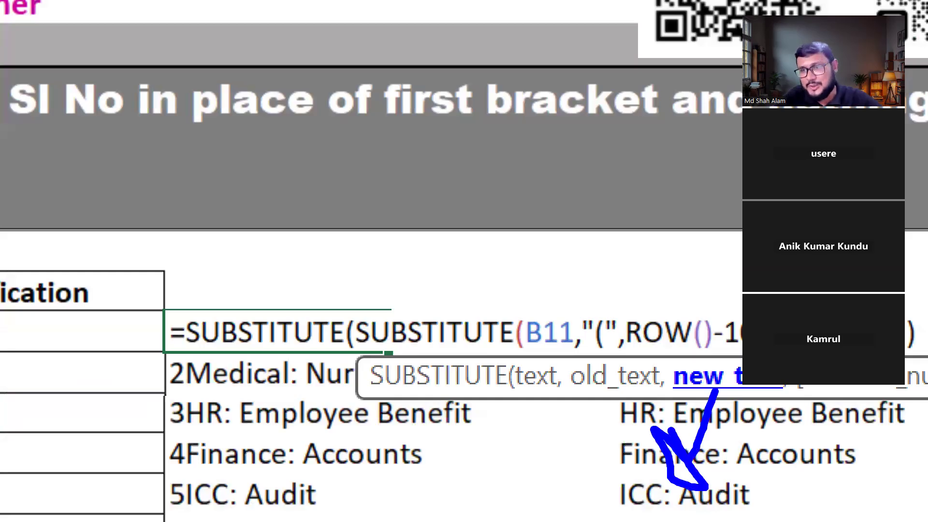
mouse_move(634, 352)
left_mouse_down()
mouse_move(734, 346)
mouse_move(782, 292)
mouse_move(814, 293)
left_mouse_up()
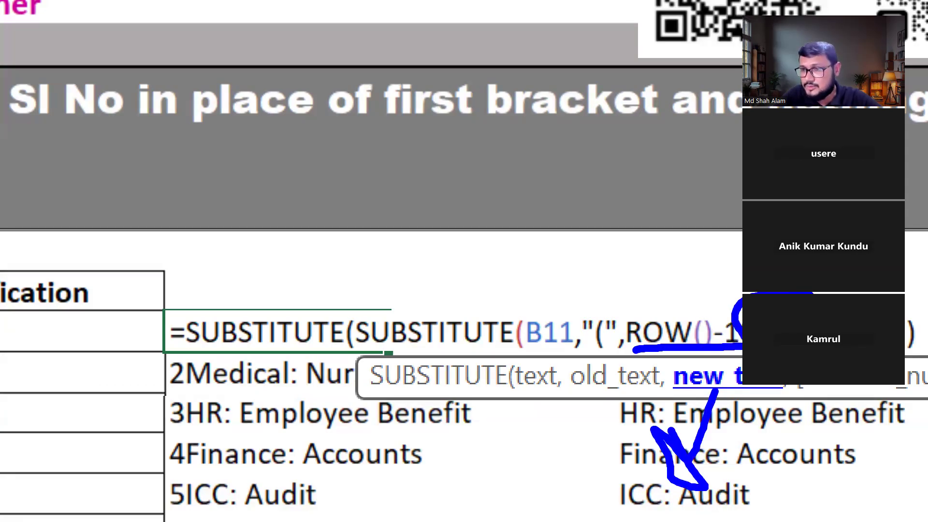
key("Escape")
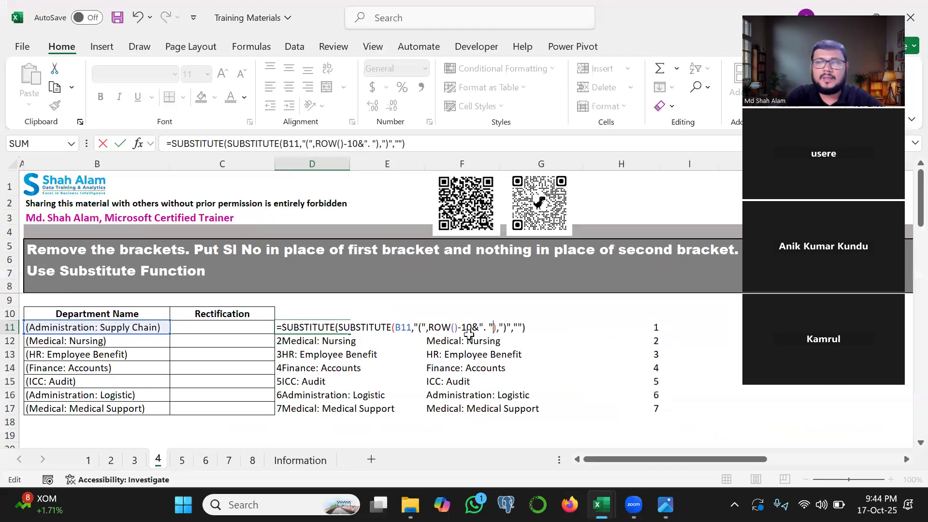
key("Return")
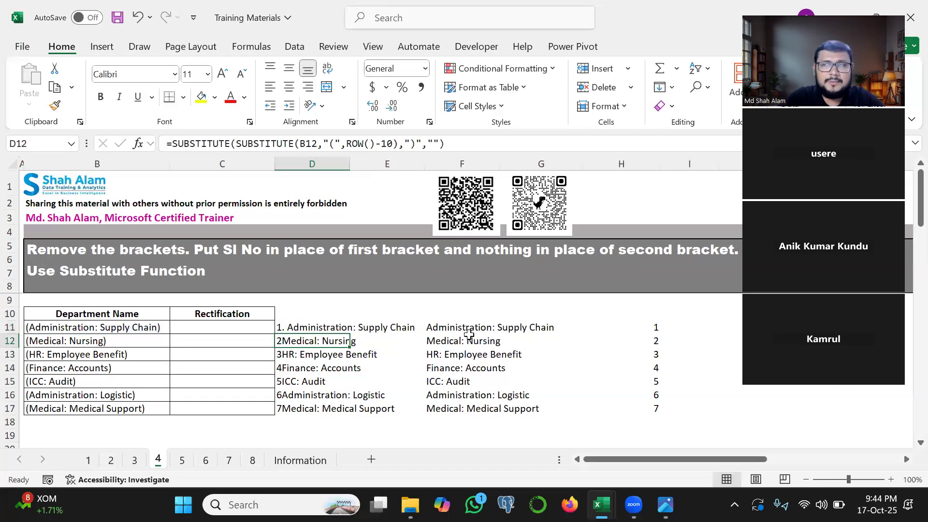
left_click(317, 327)
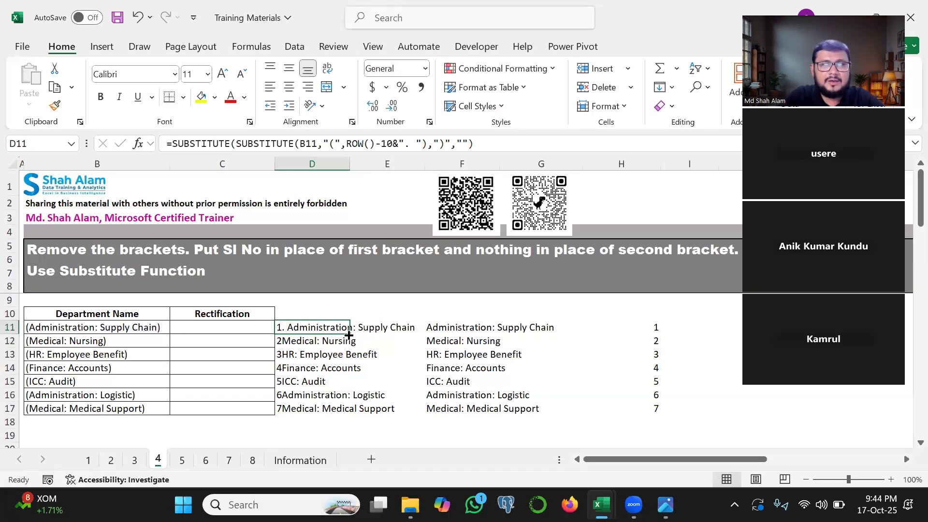
double_click(349, 333)
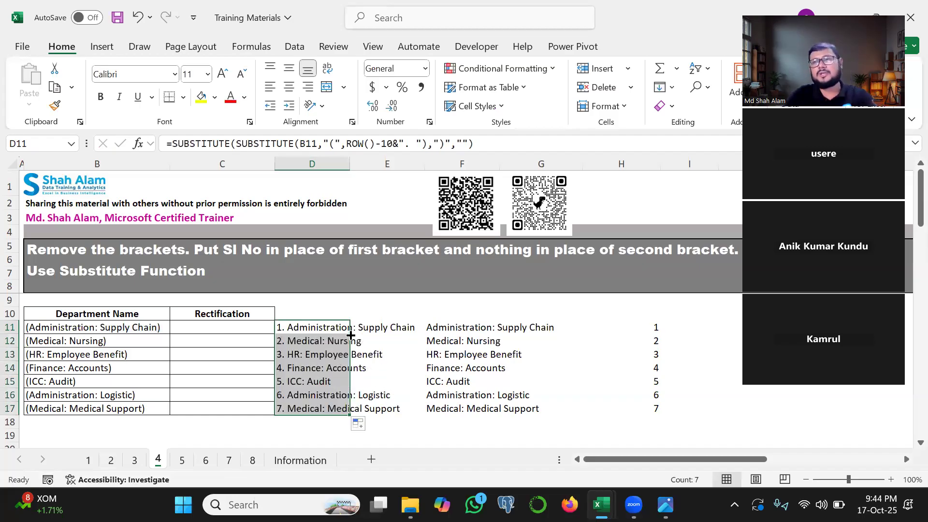
- Delete row 13 (HR: Employee Benefit) to test the serial numbering, and undo the deletion
left_click(10, 355)
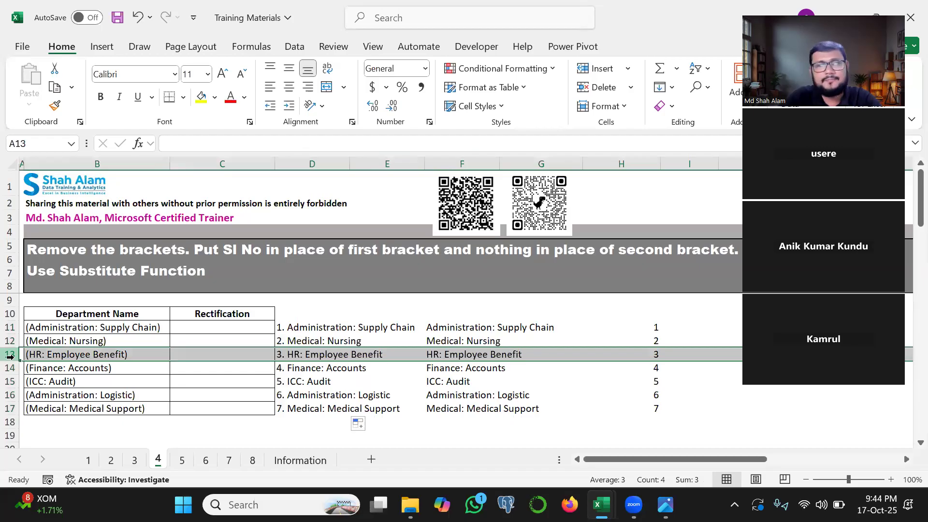
right_click(9, 355)
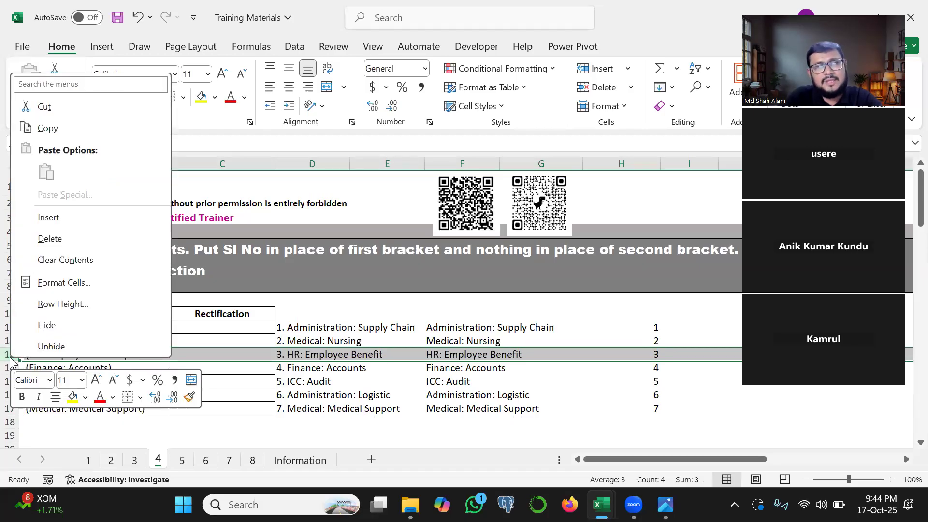
left_click(49, 238)
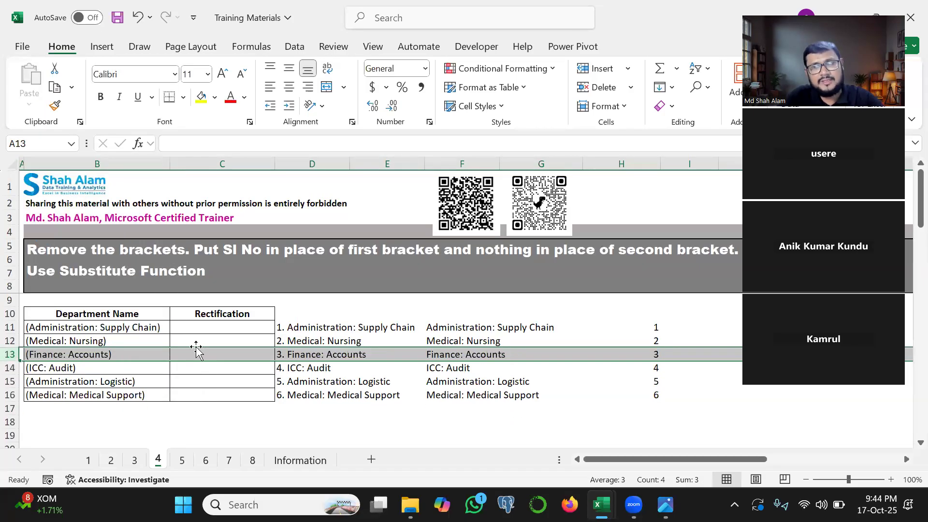
left_click_drag(270, 331, 271, 404)
key("Escape")
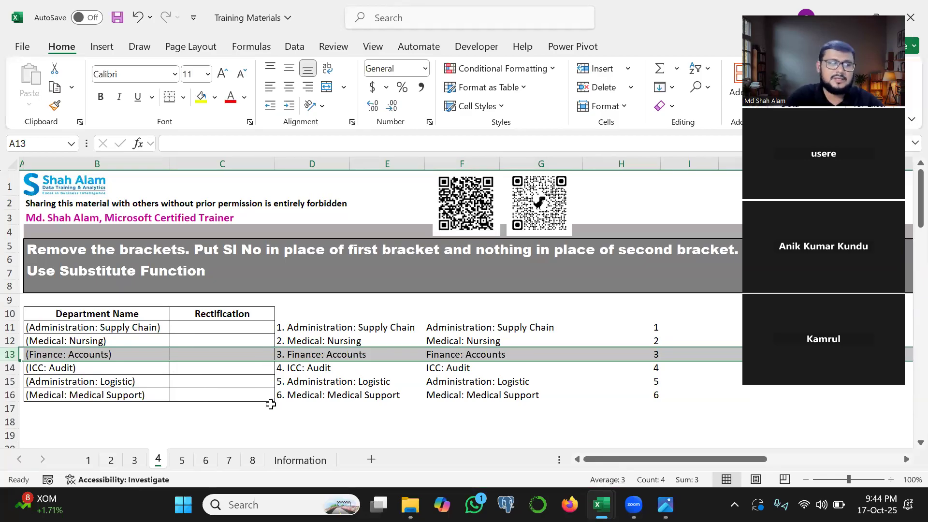
key("ctrl+z")
- Save the workbook and check the finished SUBSTITUTE formula in D11 on sheet 4
left_click(227, 380)
key("ctrl+s")
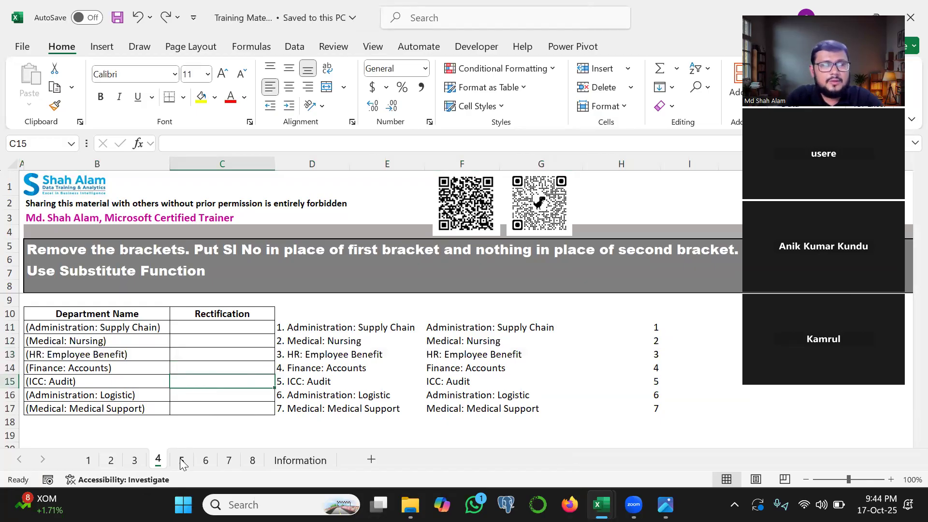
left_click(182, 460)
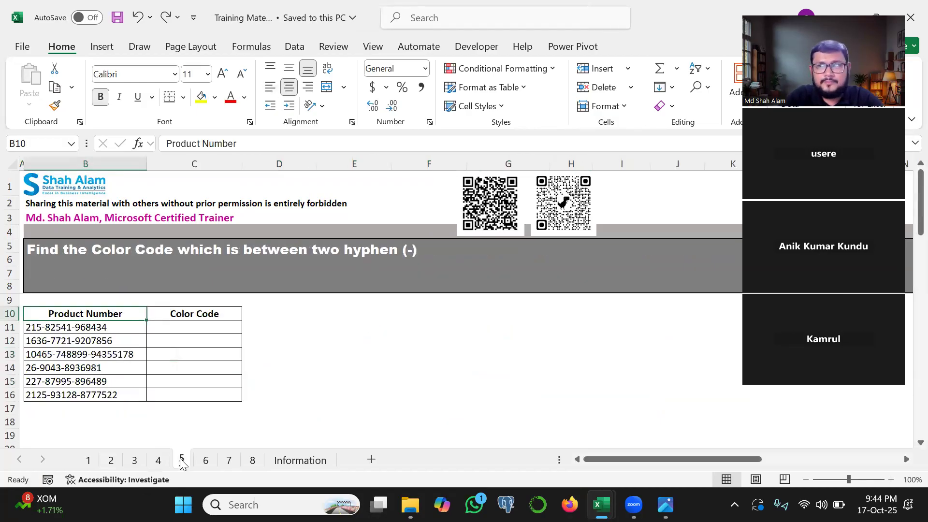
left_click(156, 461)
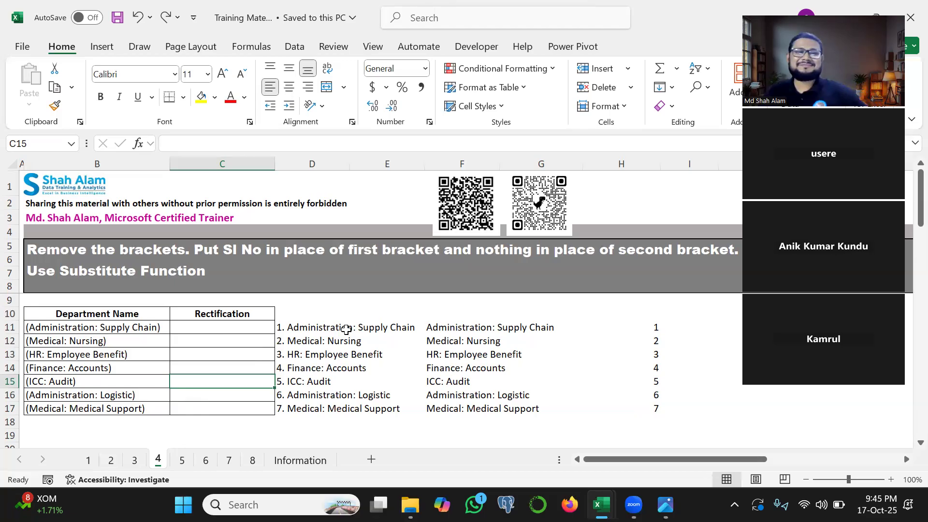
left_click(348, 331)
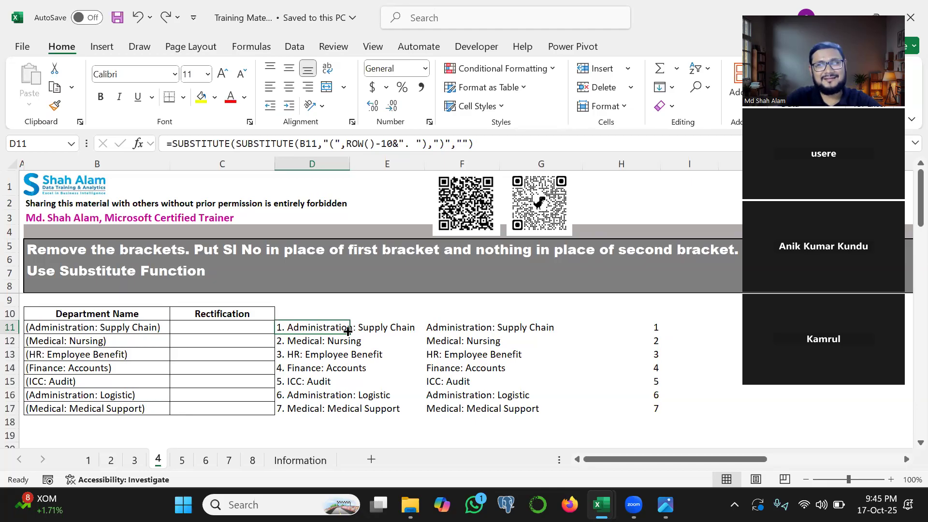
key("ctrl+s")
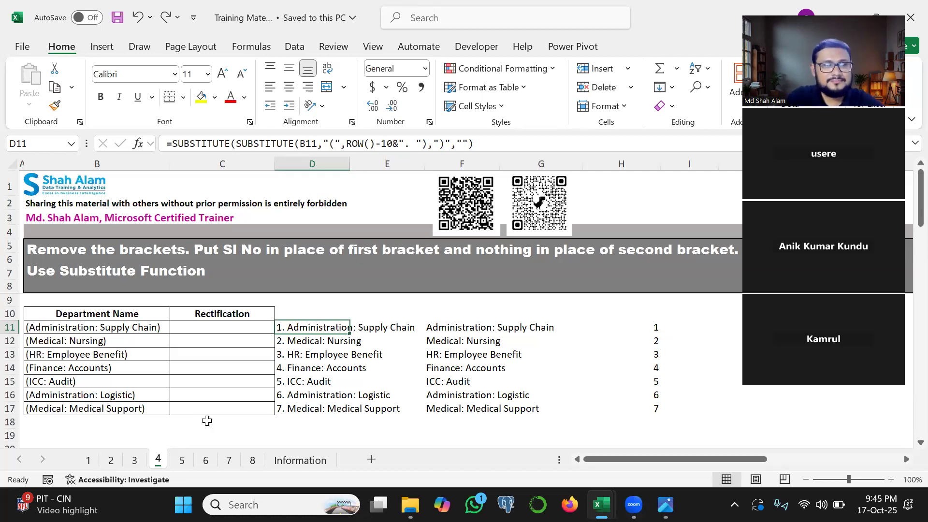
- Look over the exercises on sheet 5 and sheet 6
left_click(181, 463)
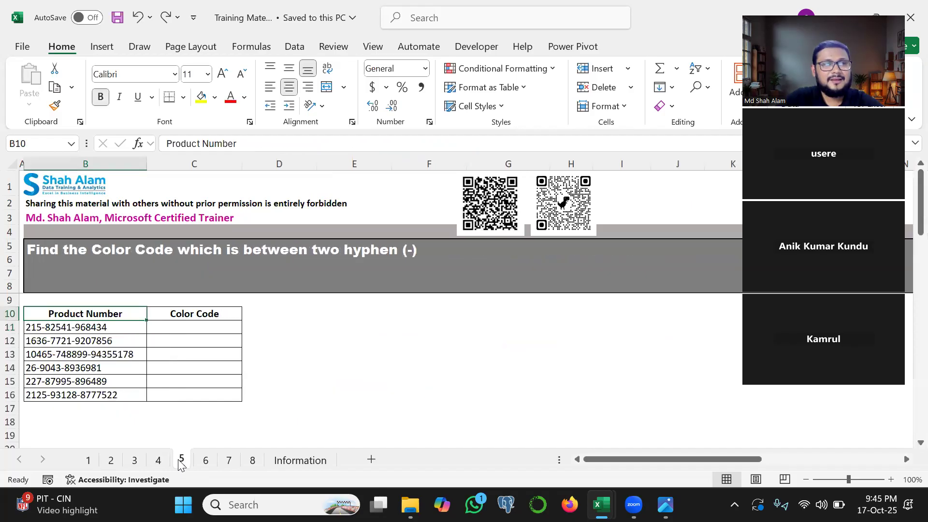
left_click(196, 323)
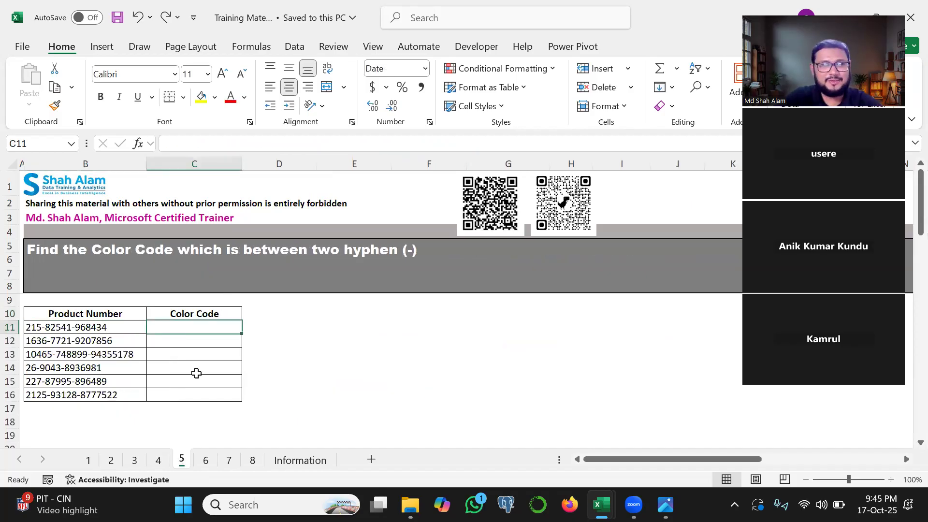
left_click(205, 460)
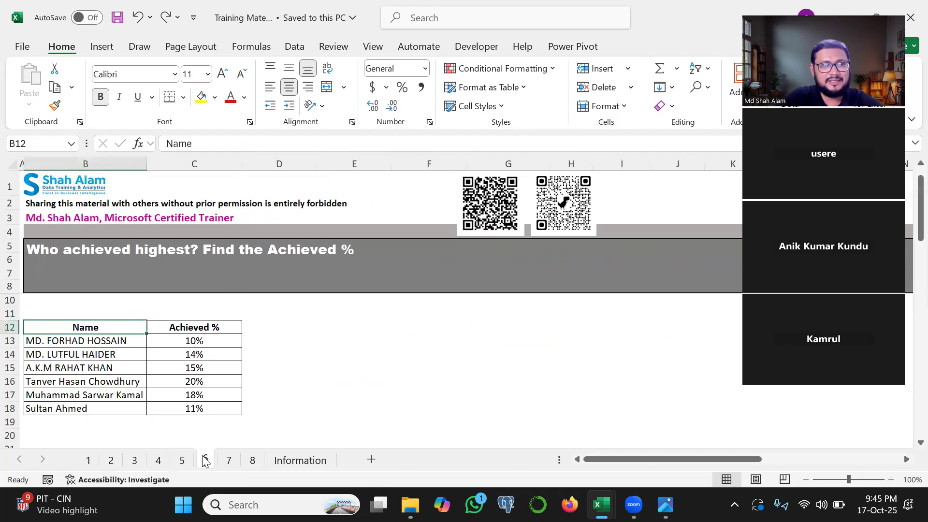
- Look over the exercises on sheet 7 and sheet 8, and return to sheet 6
mouse_move(191, 445)
left_mouse_down()
mouse_move(170, 447)
mouse_move(166, 462)
mouse_move(189, 445)
mouse_move(128, 454)
mouse_move(139, 460)
left_mouse_up()
key("Escape")
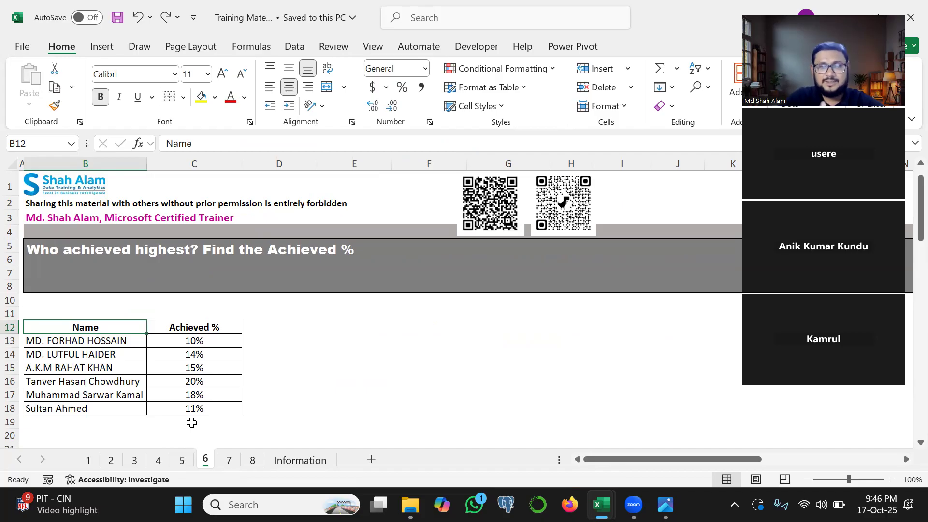
left_click(232, 462)
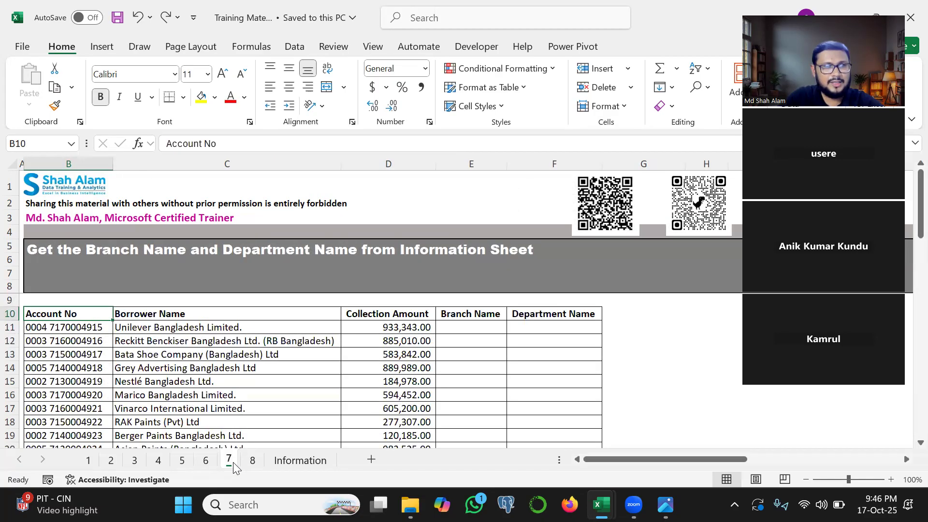
left_click(252, 461)
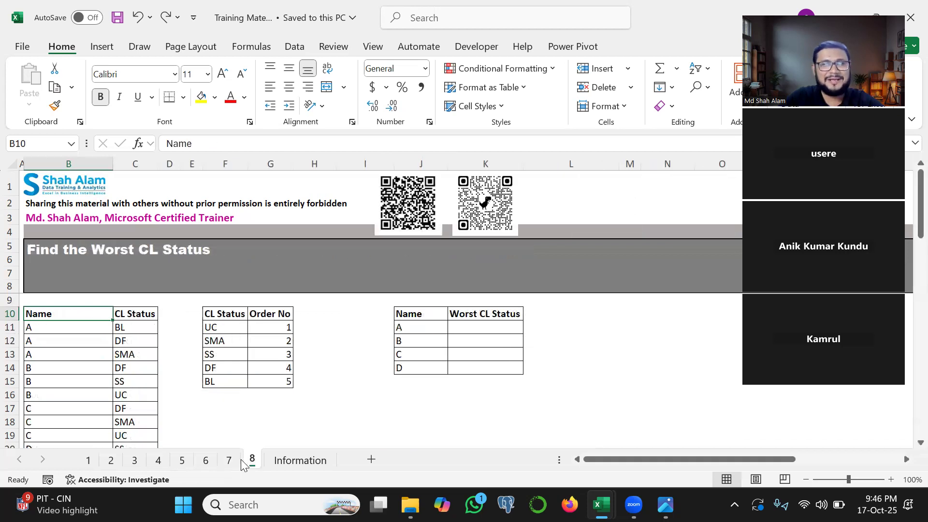
left_click(206, 462)
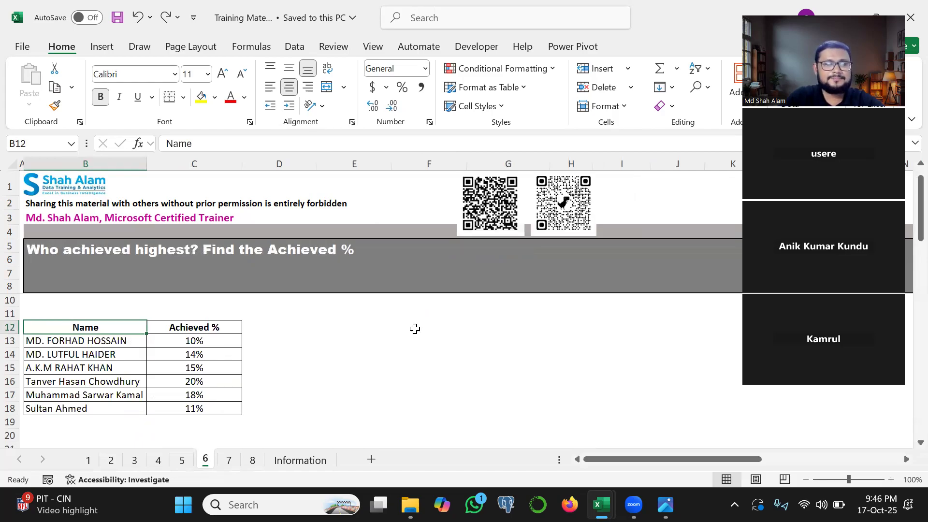
- Examine the Name and Achieved % columns on sheet 6, keeping B11 above the table selected for the result
left_click(264, 340)
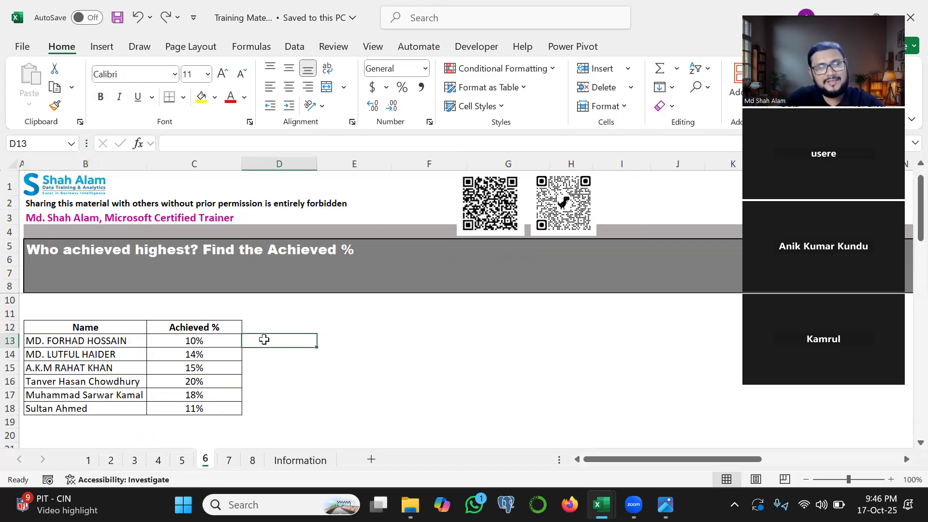
mouse_move(119, 330)
left_mouse_down()
mouse_move(94, 366)
mouse_move(109, 469)
left_mouse_up()
mouse_move(193, 341)
left_mouse_down()
mouse_move(180, 385)
mouse_move(202, 489)
left_mouse_up()
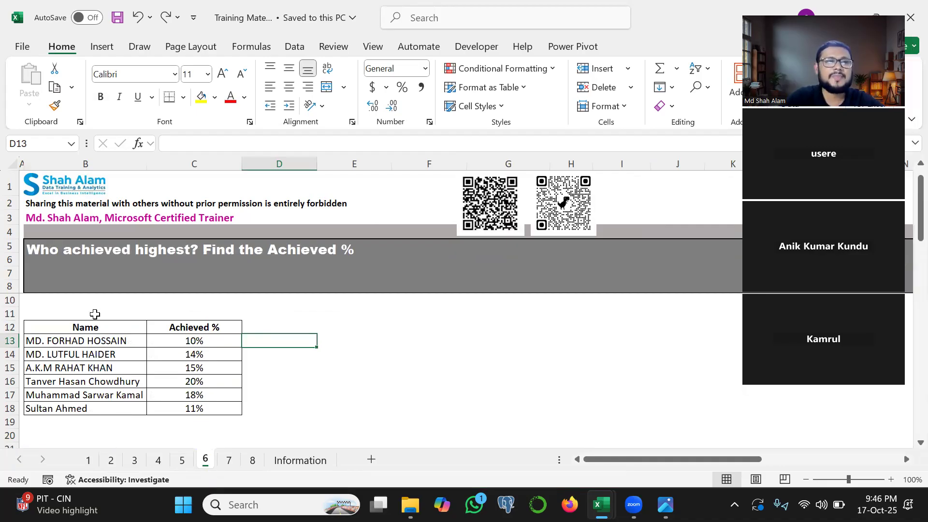
left_click(91, 313)
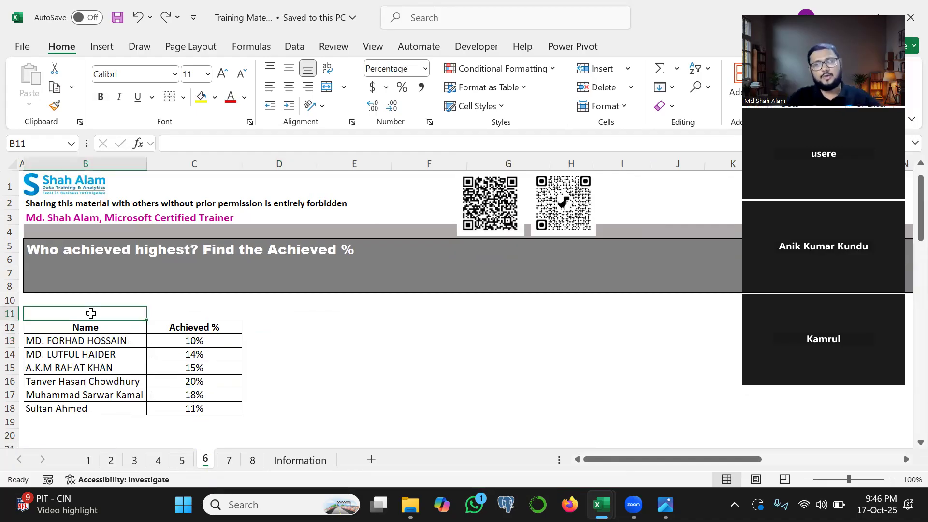
left_click_drag(53, 310, 228, 310)
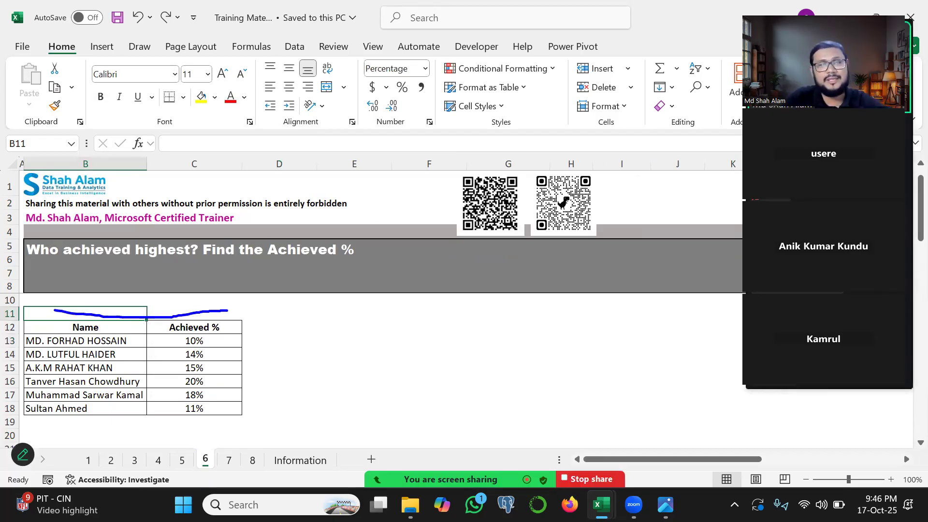
left_click_drag(127, 339, 122, 430)
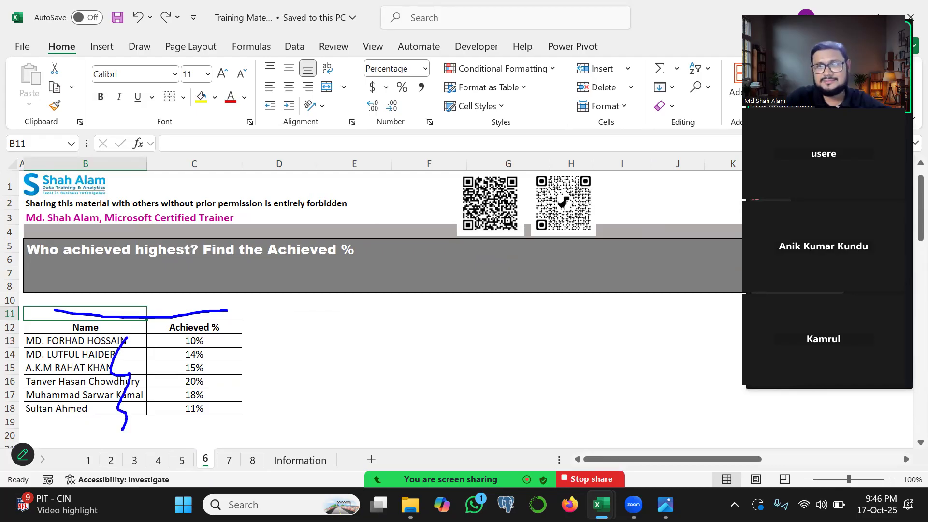
left_click_drag(79, 305, 171, 293)
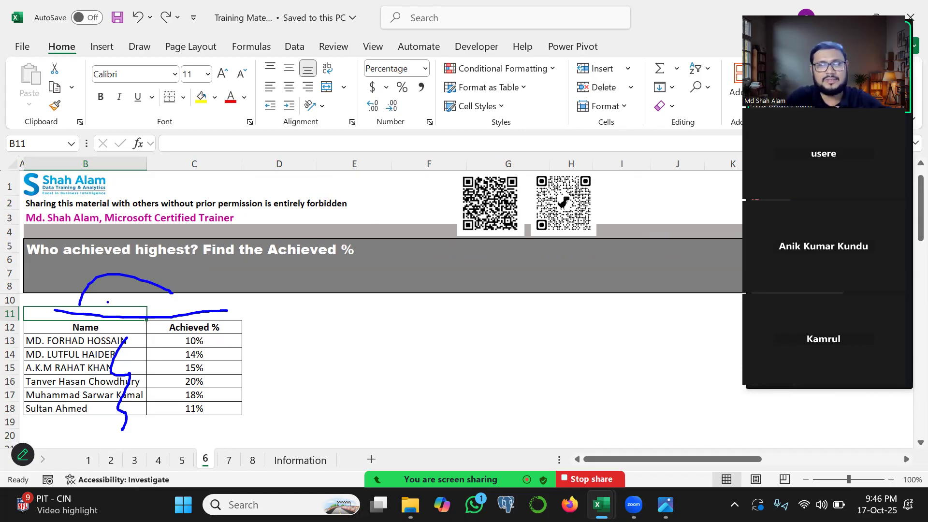
key("Escape")
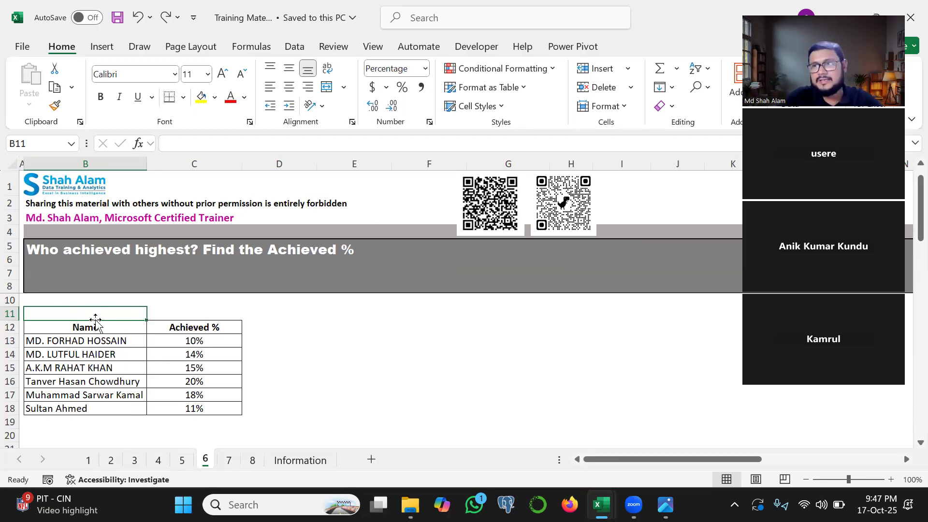
mouse_move(173, 341)
left_mouse_down()
mouse_move(164, 377)
mouse_move(190, 440)
left_mouse_up()
mouse_move(182, 383)
left_mouse_down()
mouse_move(95, 379)
mouse_move(104, 375)
left_mouse_up()
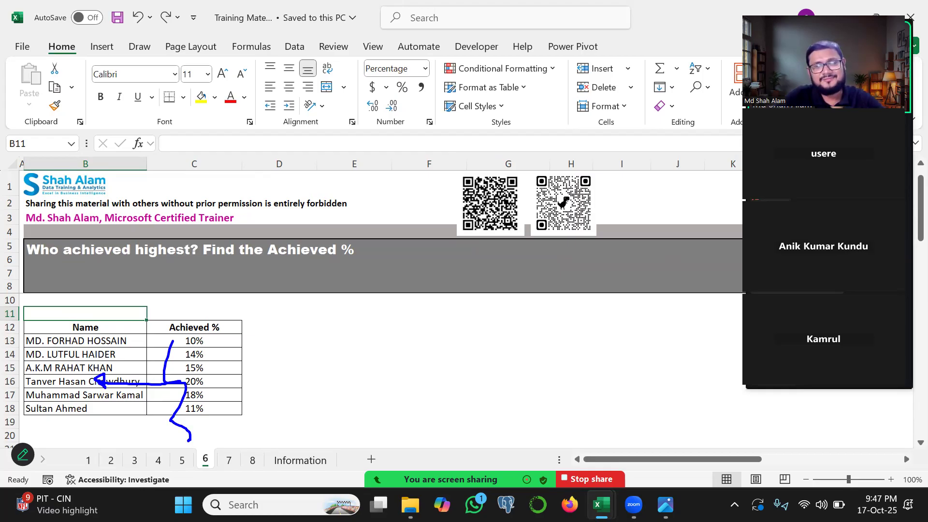
key("Escape")
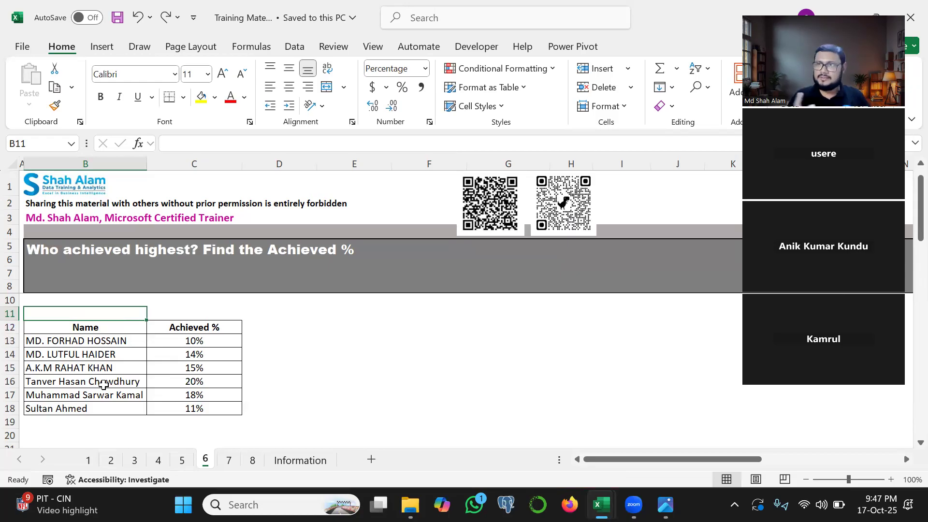
- Enter a MAX formula over C13:C18 in B11 to find the highest Achieved %
type("=max(")
left_click(199, 341)
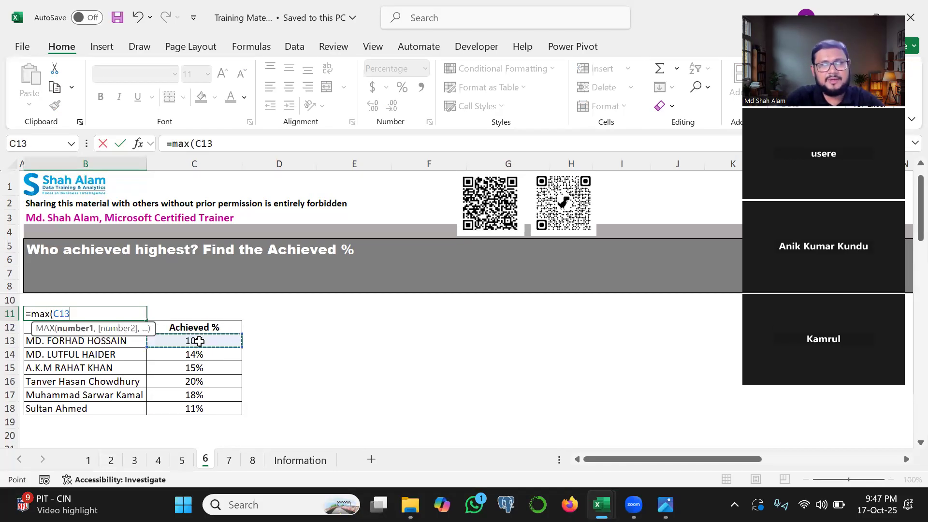
key("ctrl+shift+Down")
key("Return")
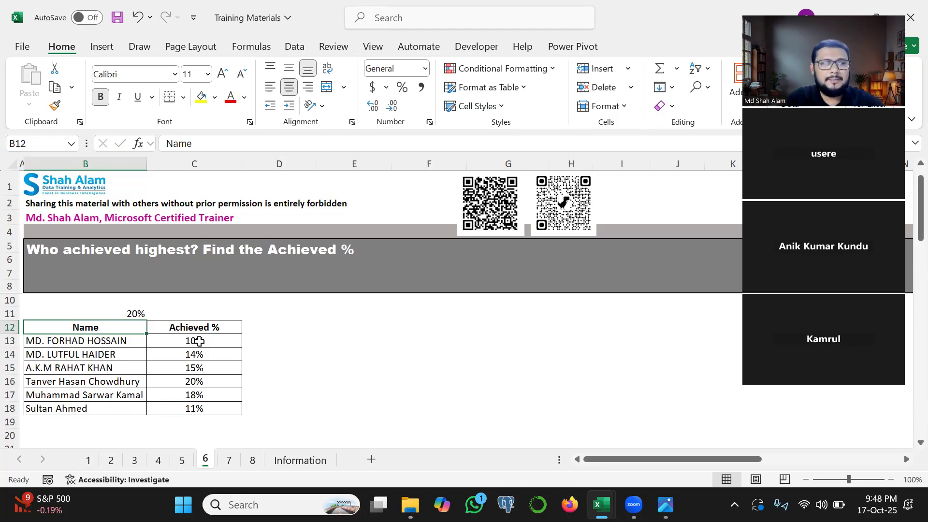
- Put INDEX( with the name range B13:B18 as its array in front of MAX in B11's formula
mouse_move(182, 367)
left_mouse_down()
mouse_move(102, 373)
mouse_move(98, 405)
left_mouse_up()
mouse_move(197, 363)
left_mouse_down()
mouse_move(312, 373)
mouse_move(295, 405)
mouse_move(314, 357)
left_mouse_up()
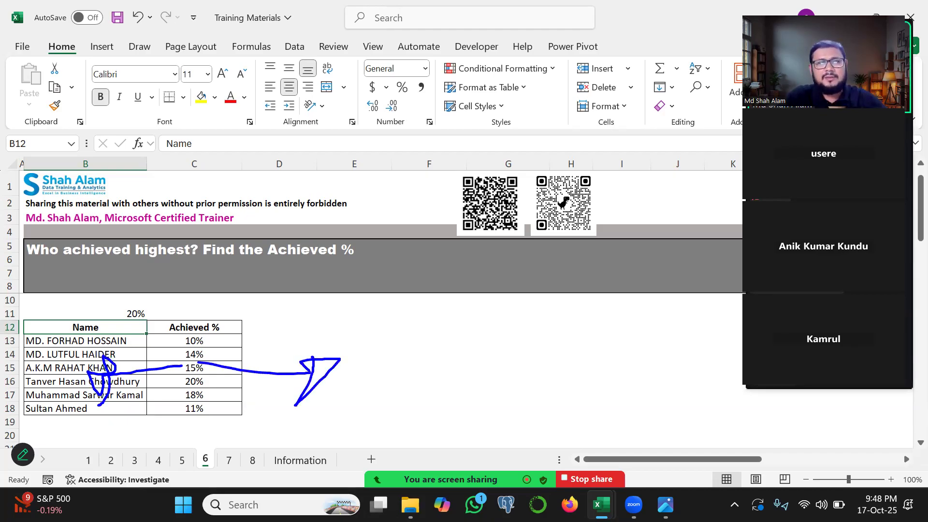
left_click(130, 312)
double_click(131, 313)
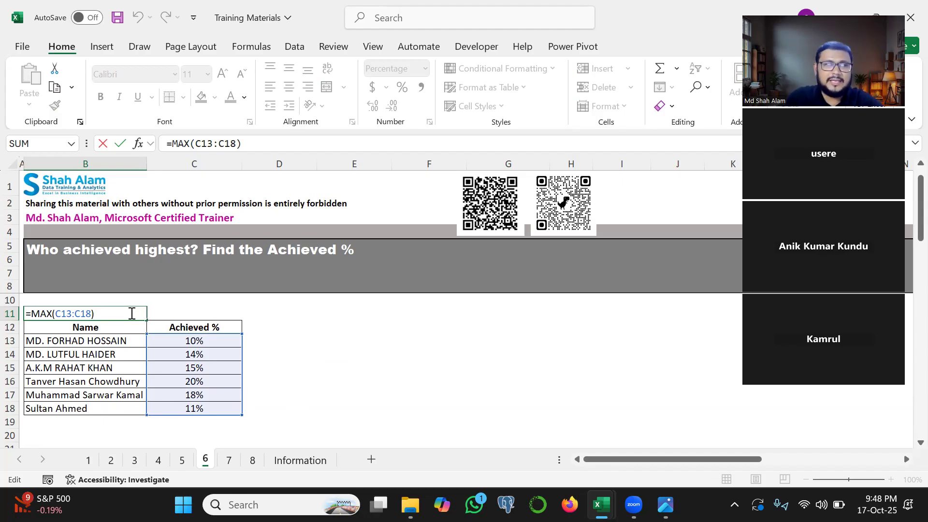
left_click(34, 311)
type("INDEX(")
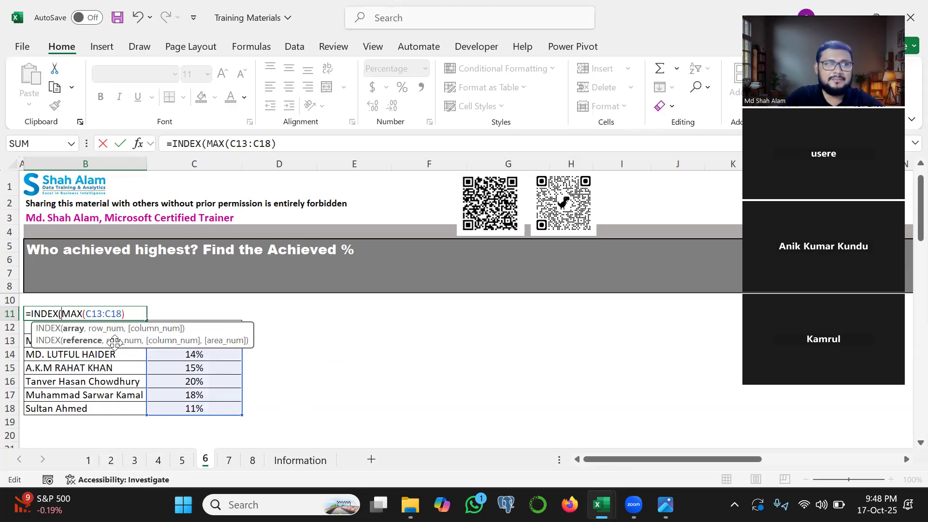
left_click_drag(114, 343, 135, 187)
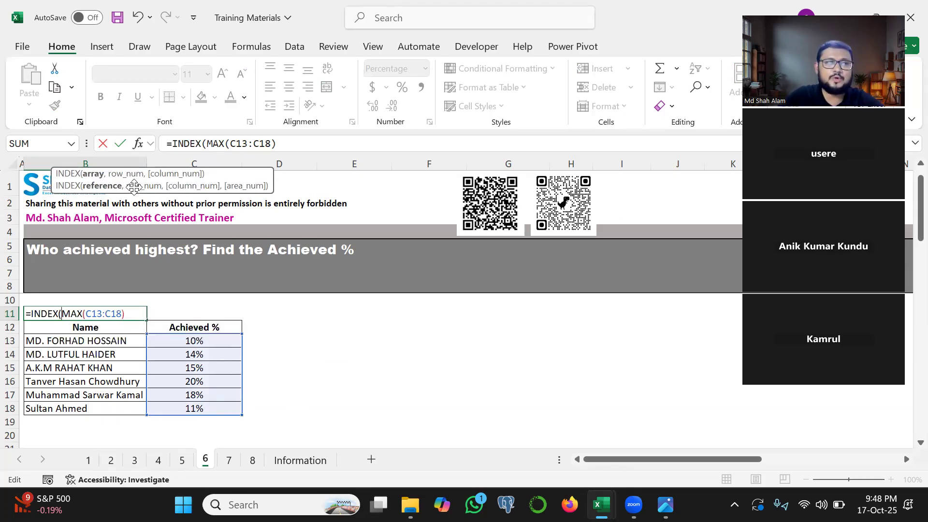
left_click(85, 340)
key("ctrl+shift+Down")
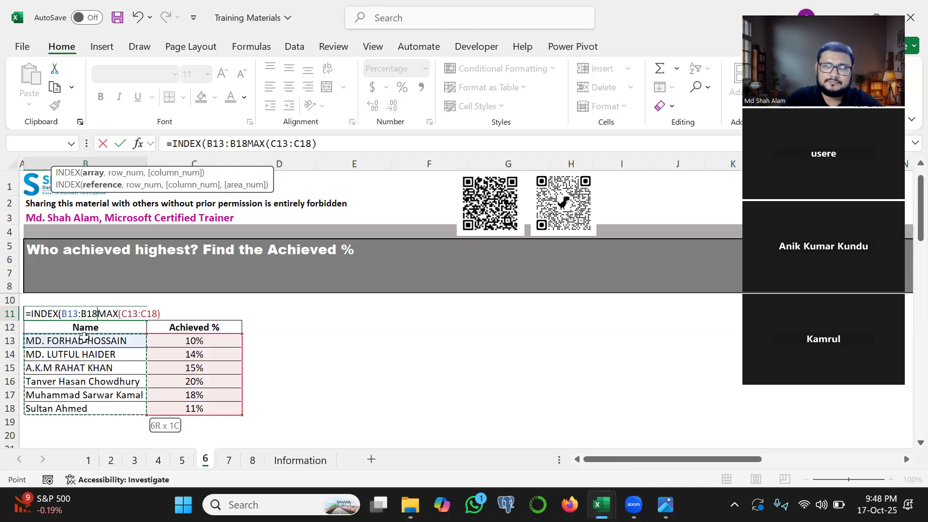
type(",")
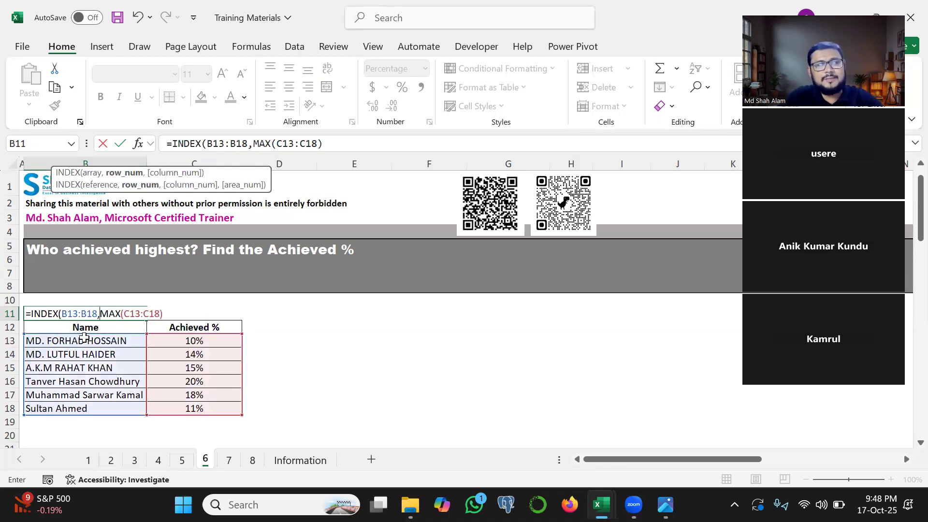
- Insert MATCH( before MAX(C13:C18) as the row number argument of INDEX in B11
mouse_move(105, 319)
left_mouse_down()
mouse_move(169, 315)
mouse_move(101, 289)
mouse_move(99, 317)
left_mouse_up()
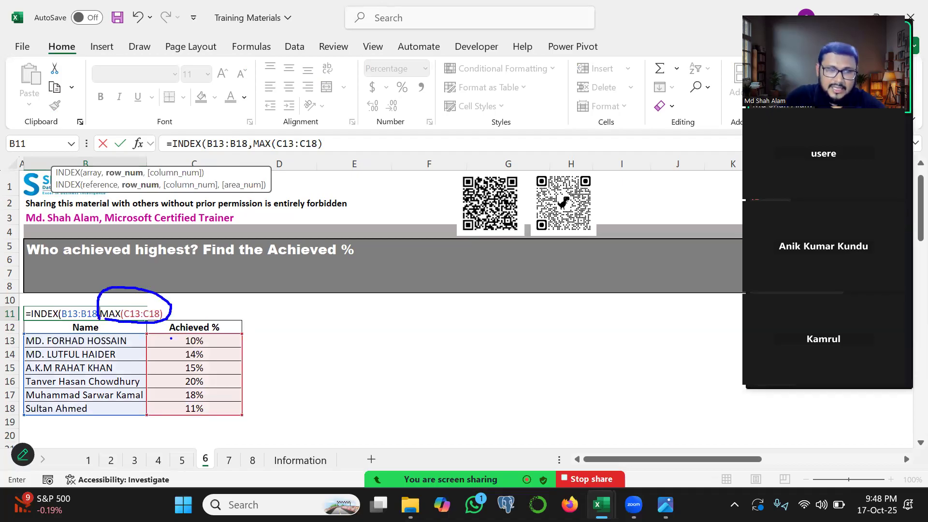
mouse_move(171, 333)
left_mouse_down()
mouse_move(172, 425)
mouse_move(186, 425)
mouse_move(173, 405)
left_mouse_up()
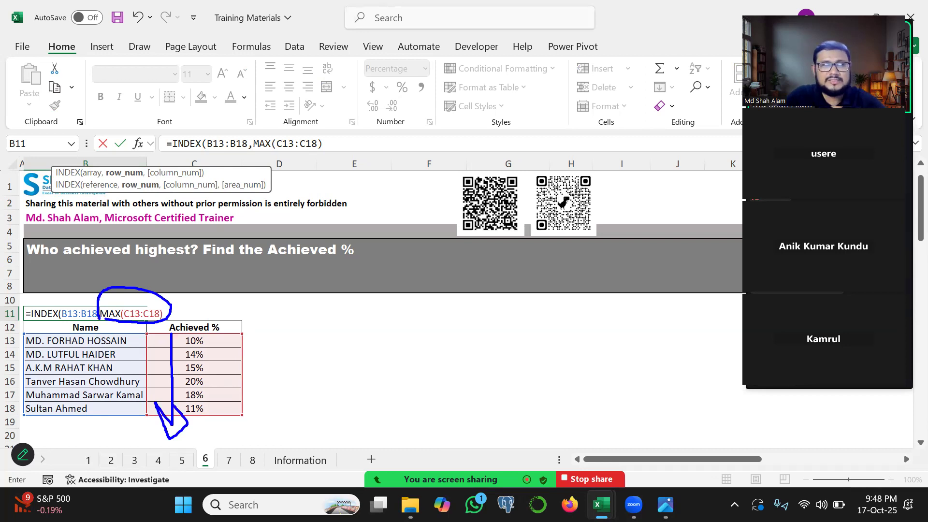
key("Escape")
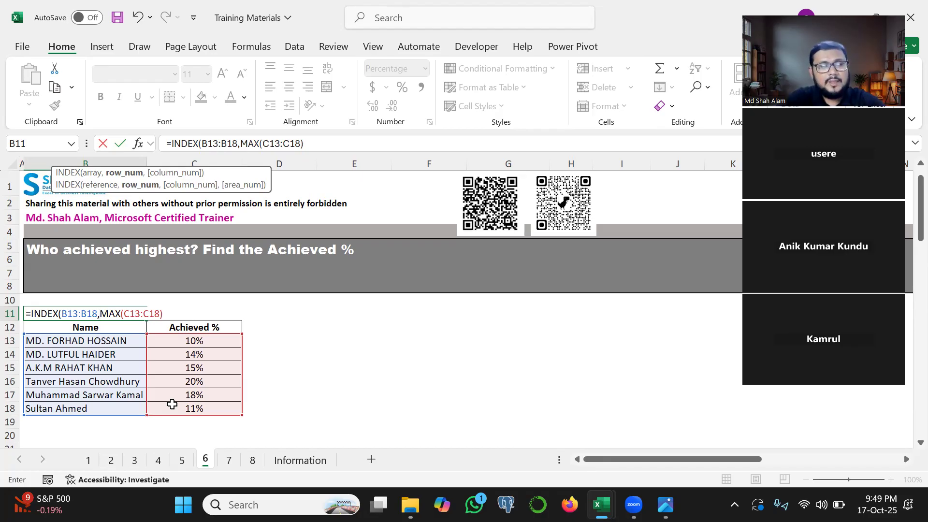
mouse_move(204, 341)
left_mouse_down()
mouse_move(221, 325)
mouse_move(222, 342)
left_mouse_up()
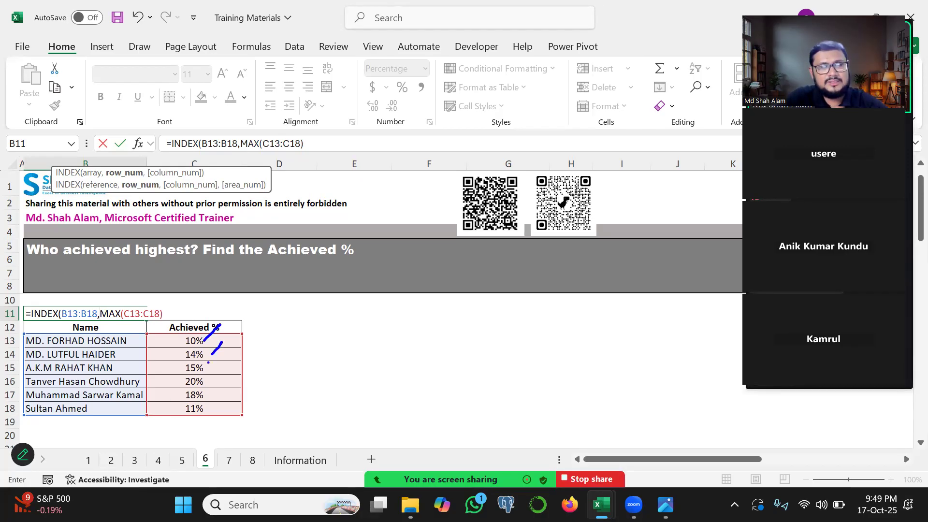
left_click_drag(209, 372, 230, 398)
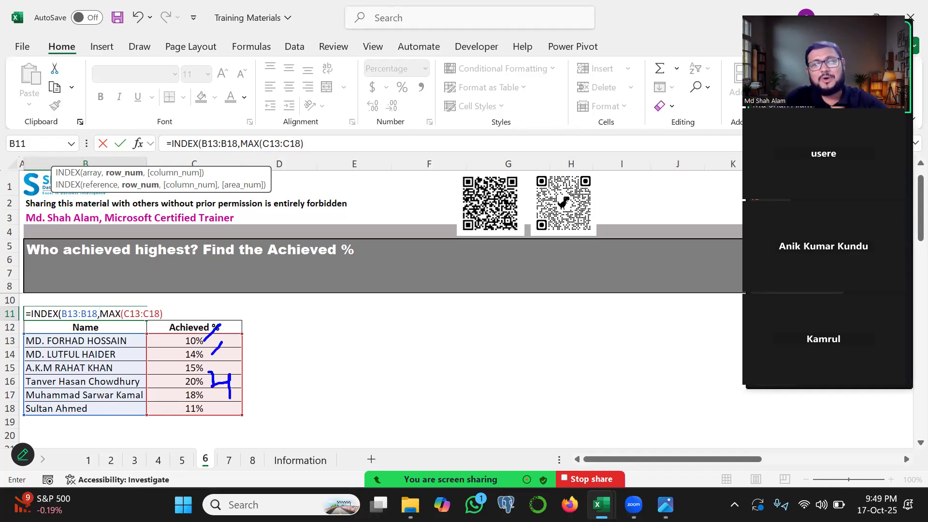
key("Escape")
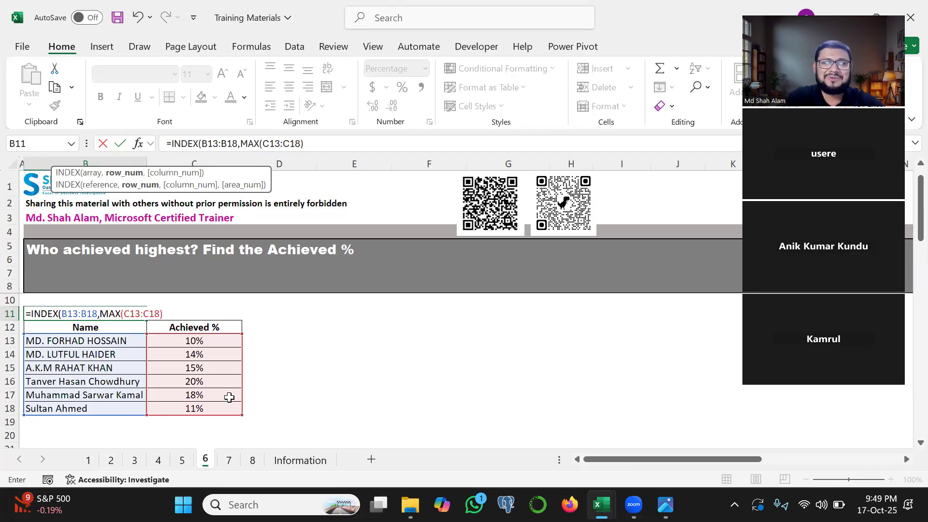
type("matc")
key("Tab")
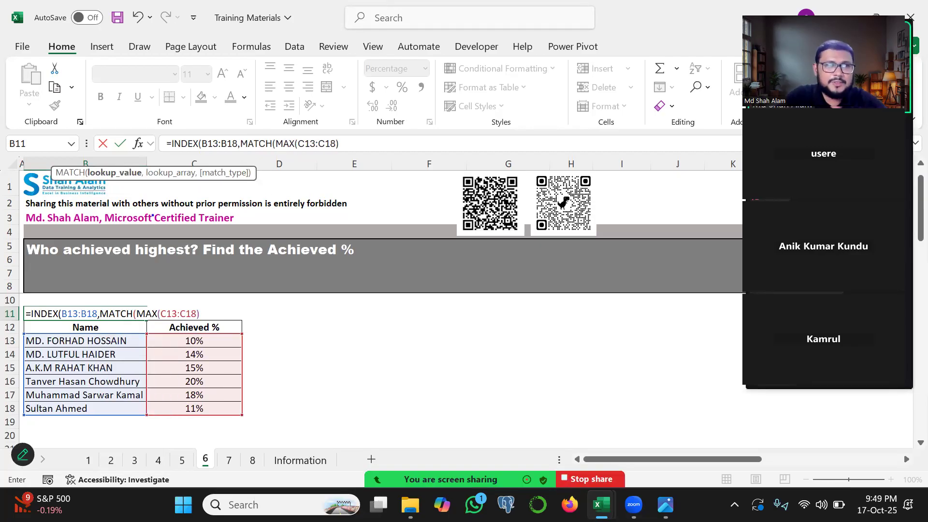
- Add the Achieved % range C13:C18 as MATCH's lookup array in B11's formula
mouse_move(89, 181)
left_mouse_down()
mouse_move(133, 183)
mouse_move(142, 169)
mouse_move(93, 172)
mouse_move(93, 182)
left_mouse_up()
mouse_move(141, 320)
left_mouse_down()
mouse_move(201, 314)
mouse_move(154, 317)
left_mouse_up()
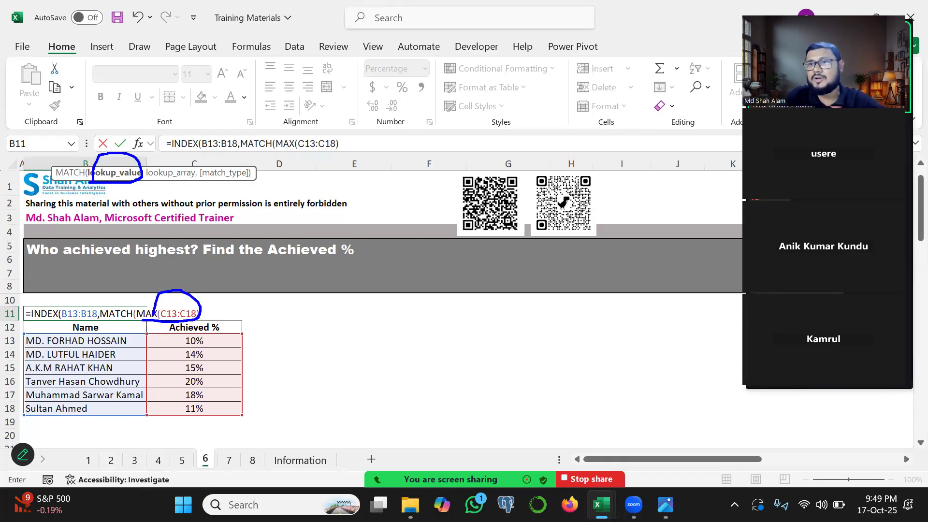
key("Escape")
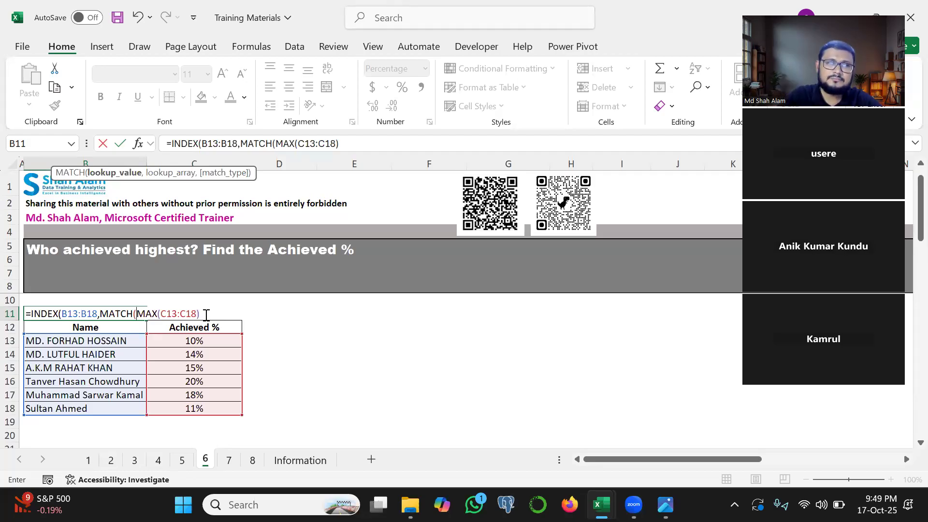
type(",")
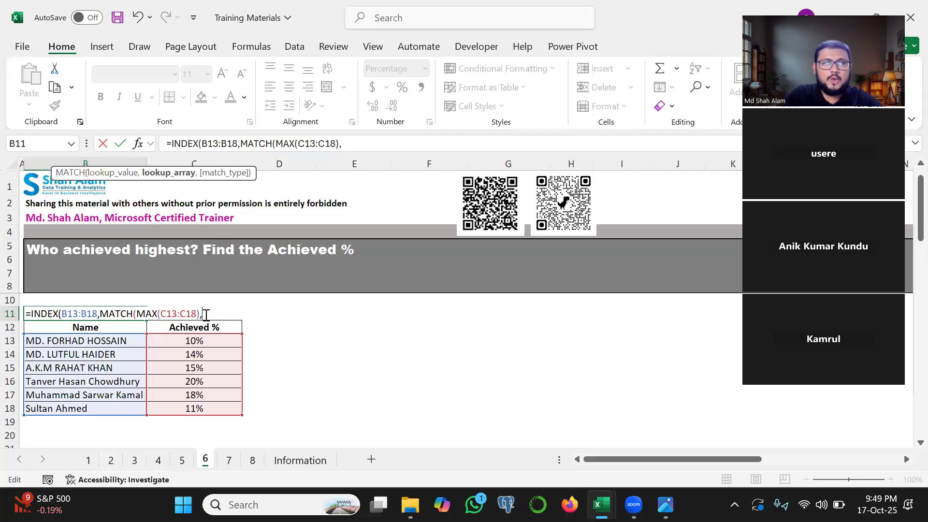
mouse_move(142, 318)
left_mouse_down()
mouse_move(192, 318)
mouse_move(199, 309)
mouse_move(149, 303)
left_mouse_up()
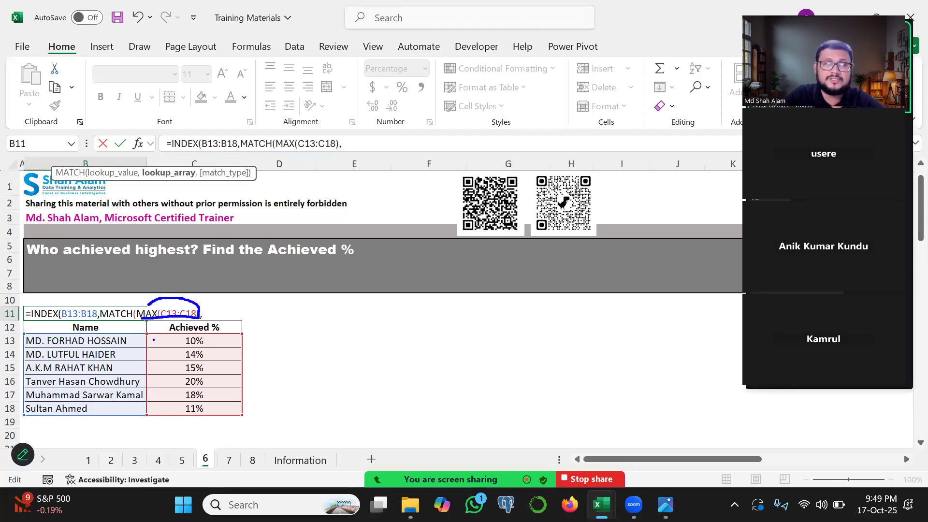
left_click_drag(185, 341, 182, 413)
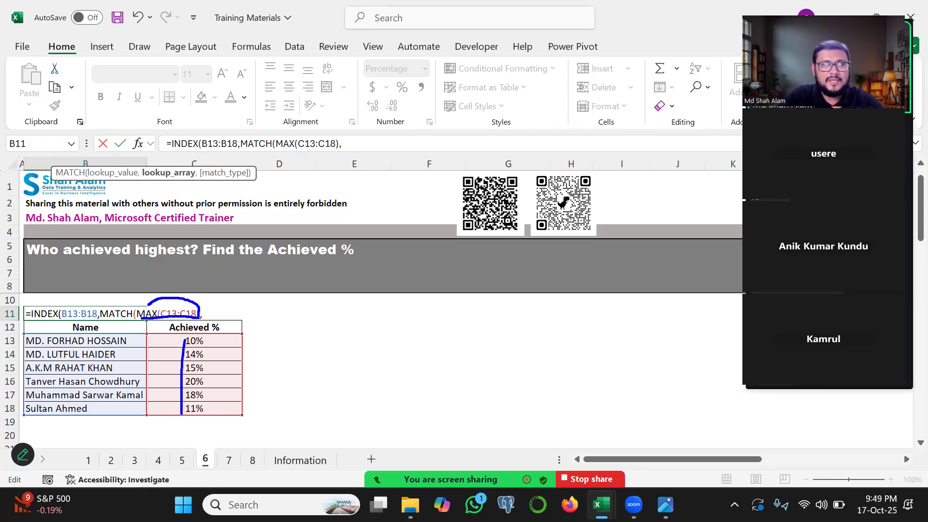
left_click_drag(192, 341, 194, 408)
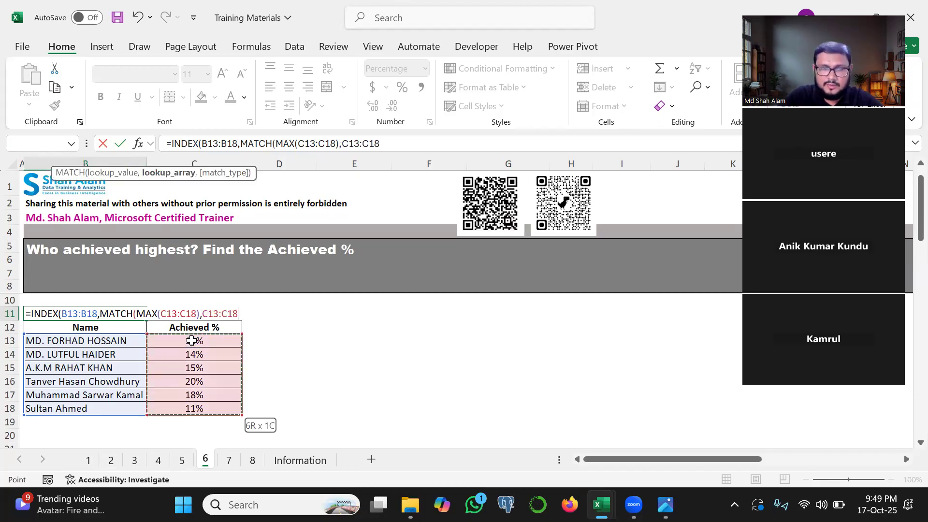
- Set MATCH's match type to 0 for an exact match and complete the INDEX formula in B11
type(",")
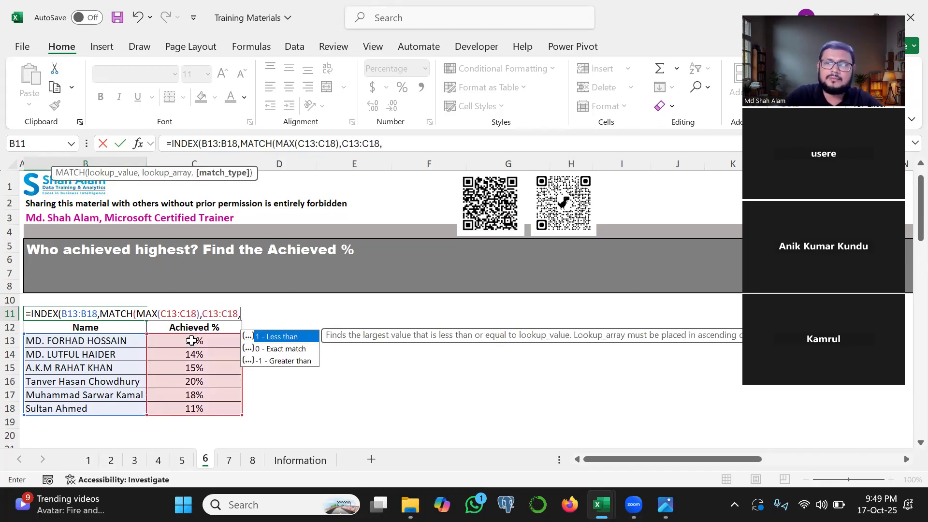
type("0")
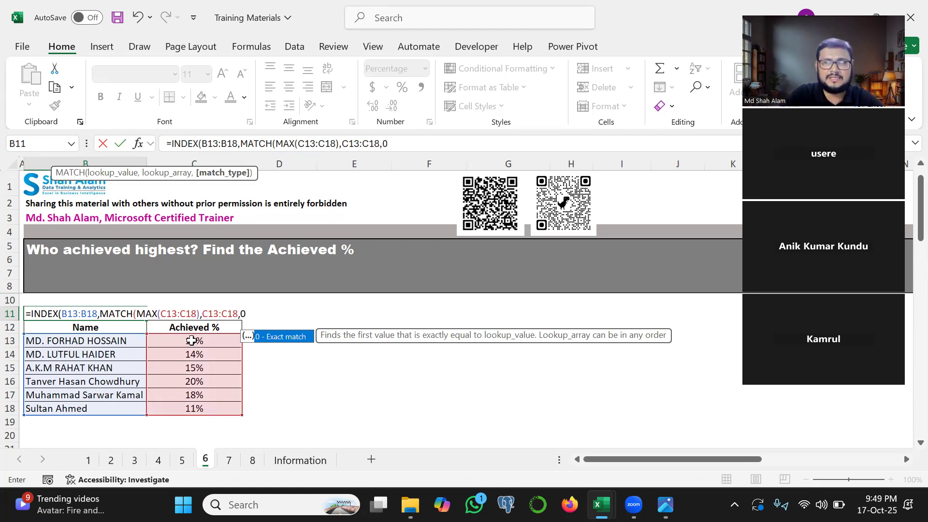
type("))")
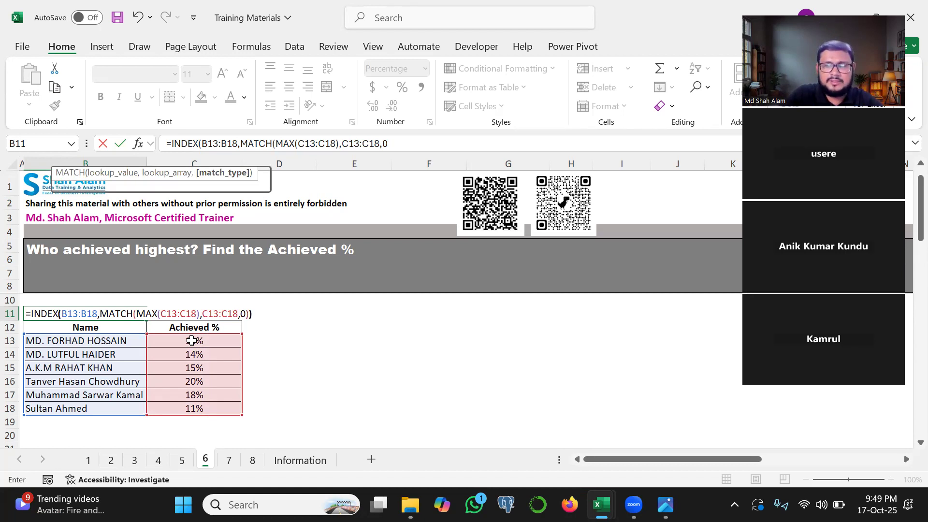
key("Return")
left_click(103, 314)
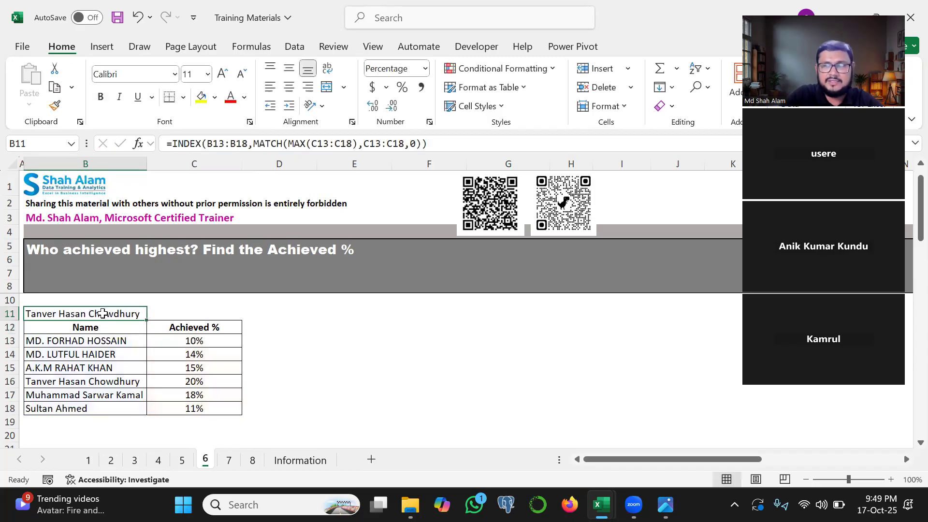
- Set the Achieved % value in C14 to 25% to test the formula
left_click(195, 356)
type("25")
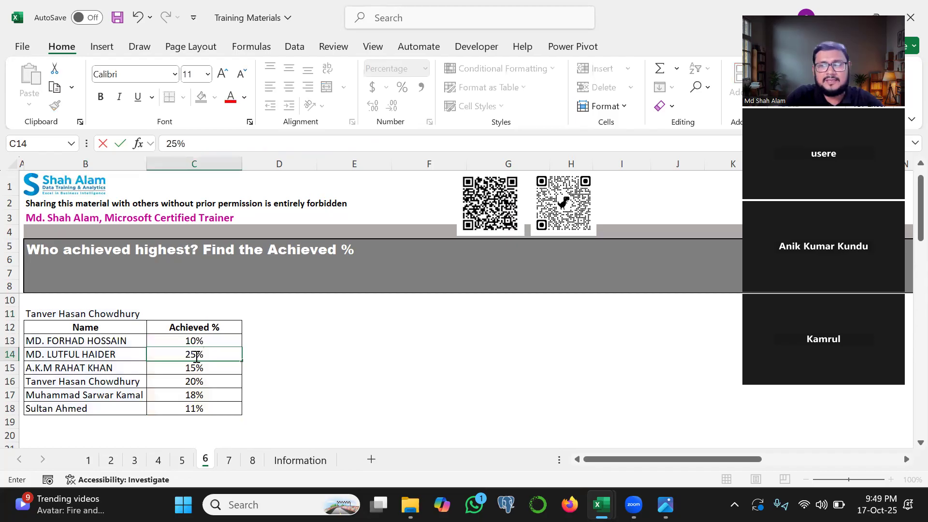
key("Return")
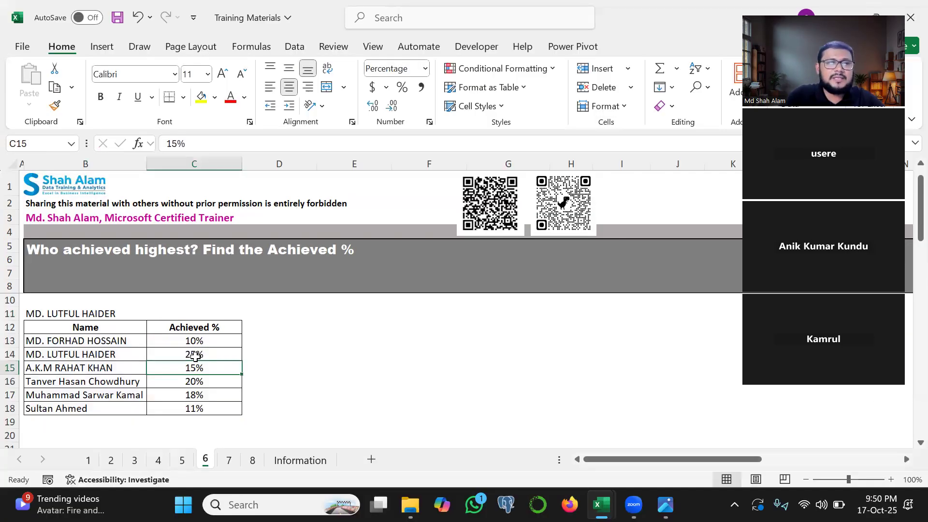
- Start an XLOOKUP formula in C11 with MAX(C13:C18) as its lookup value
left_click(165, 312)
type("=x")
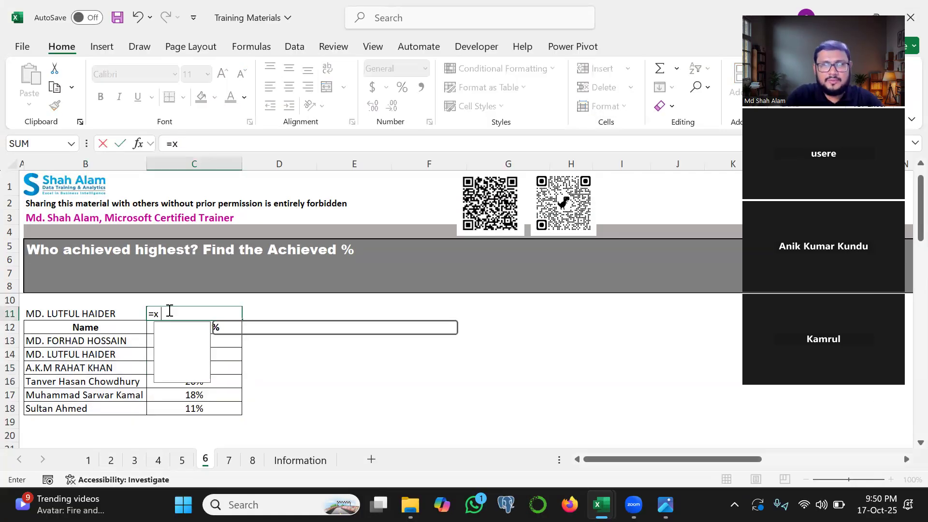
type("l")
key("Tab")
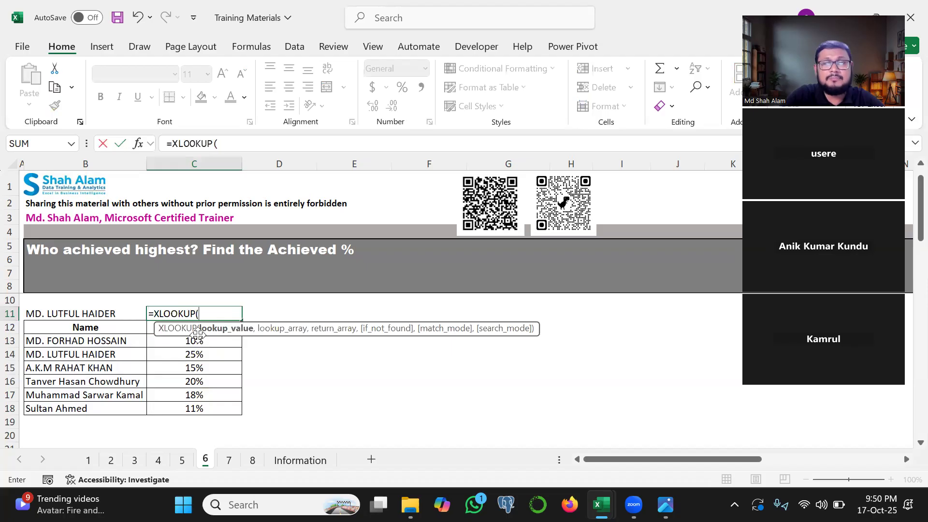
left_click_drag(207, 334, 207, 224)
type("max(")
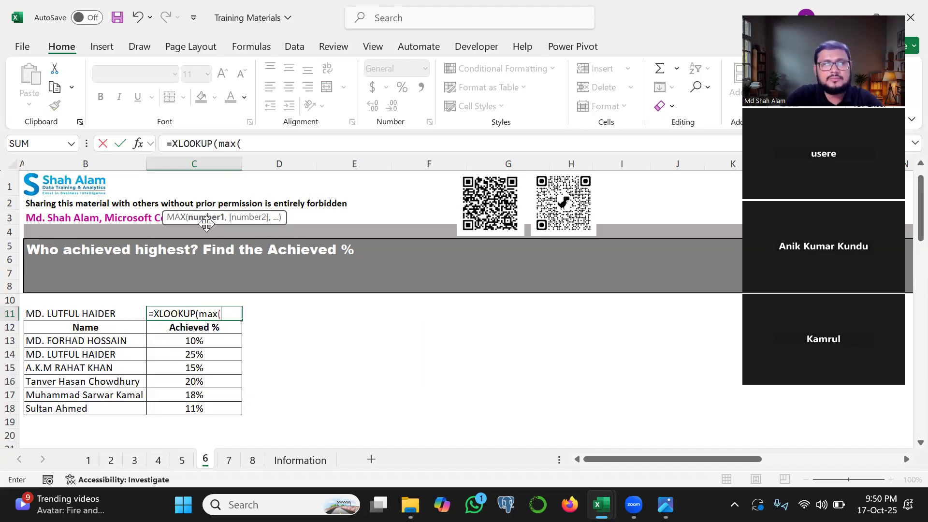
left_click(183, 344)
key("ctrl+shift+Down")
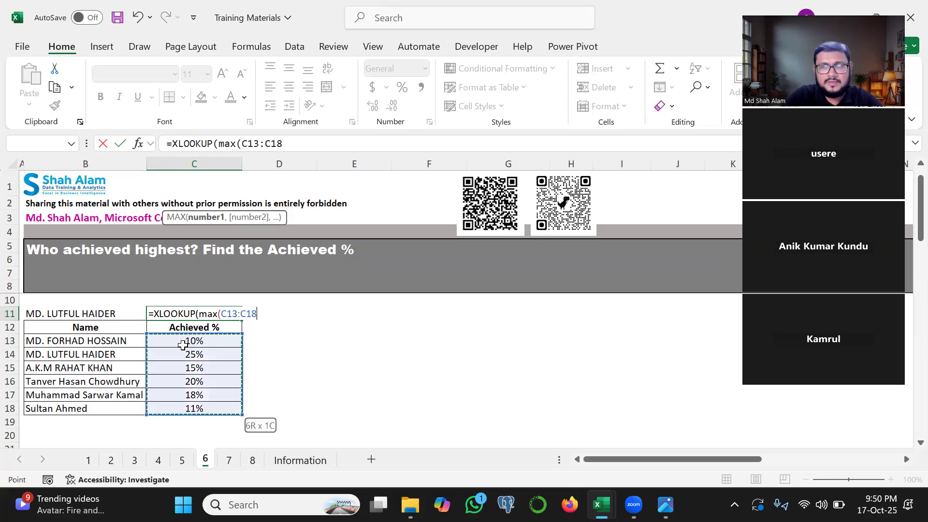
type("),")
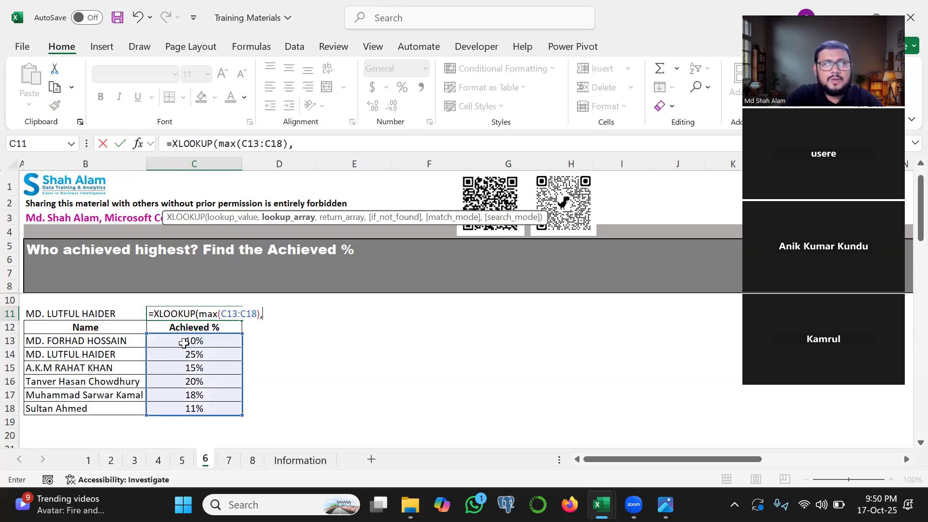
- Finish C11's XLOOKUP with lookup array C13:C18 and return array B13:B18, and clear the cell after checking it
left_click(184, 342)
key("ctrl+shift+Down")
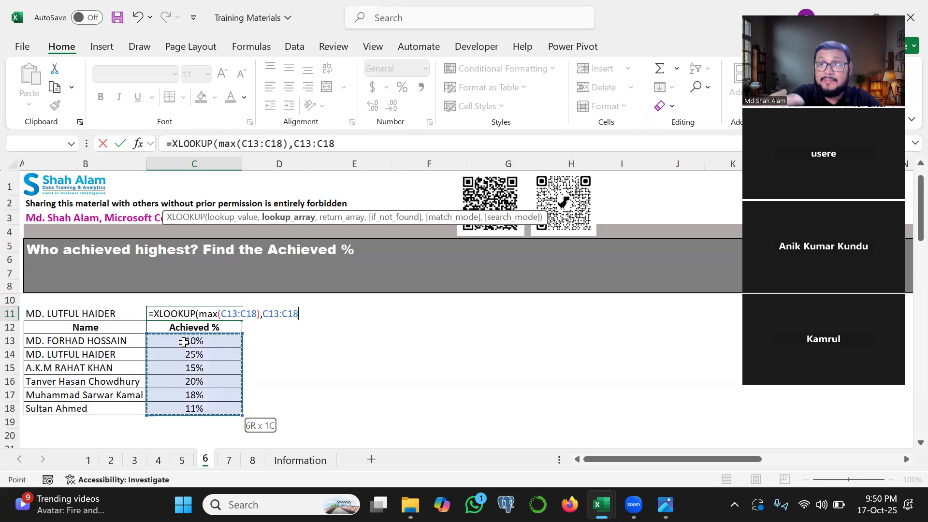
type(",")
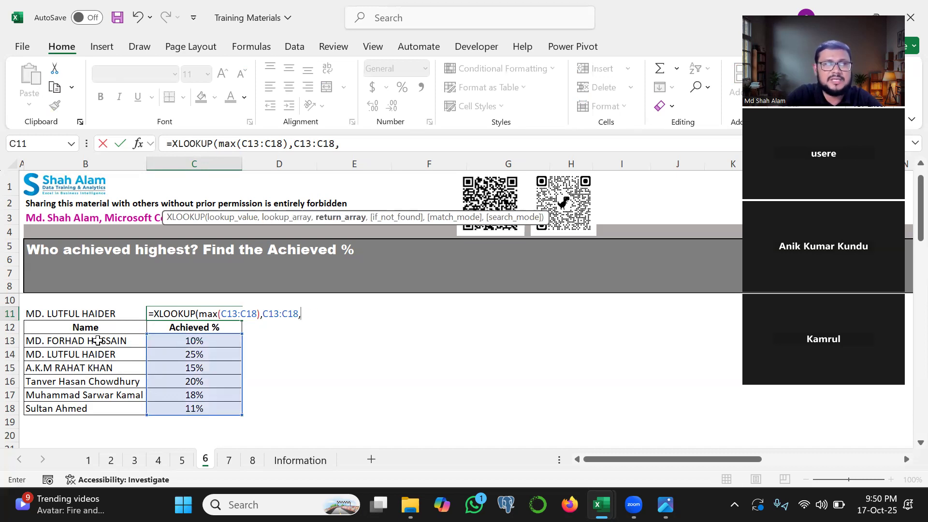
left_click(98, 341)
key("ctrl+shift+Down")
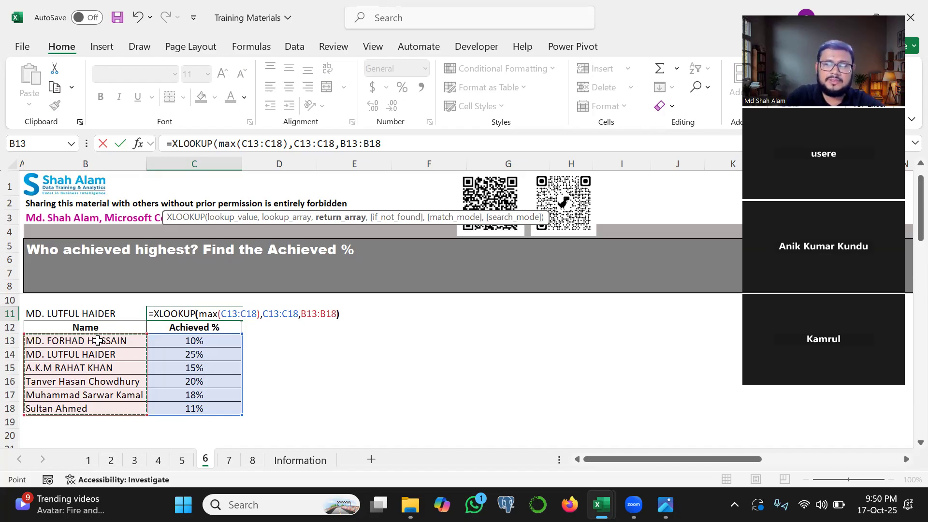
key("Return")
left_click(198, 312)
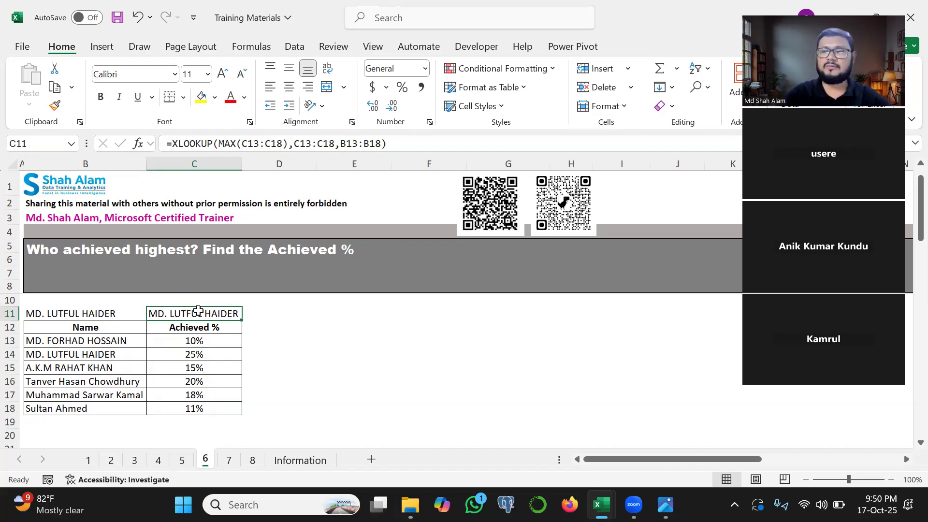
key("Delete")
- Append the joined text "achieved highest which is " to the end of B11's INDEX formula, followed by another & operator
double_click(89, 312)
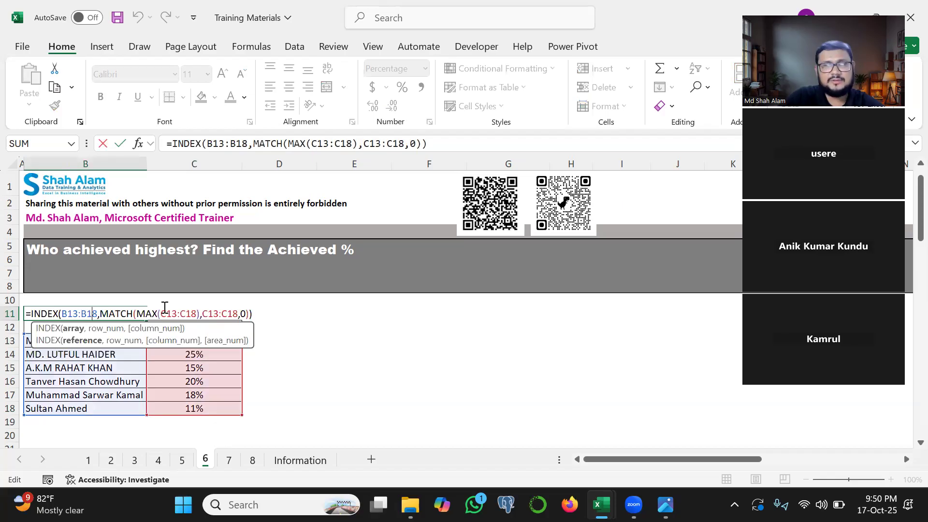
left_click(262, 314)
type("&")
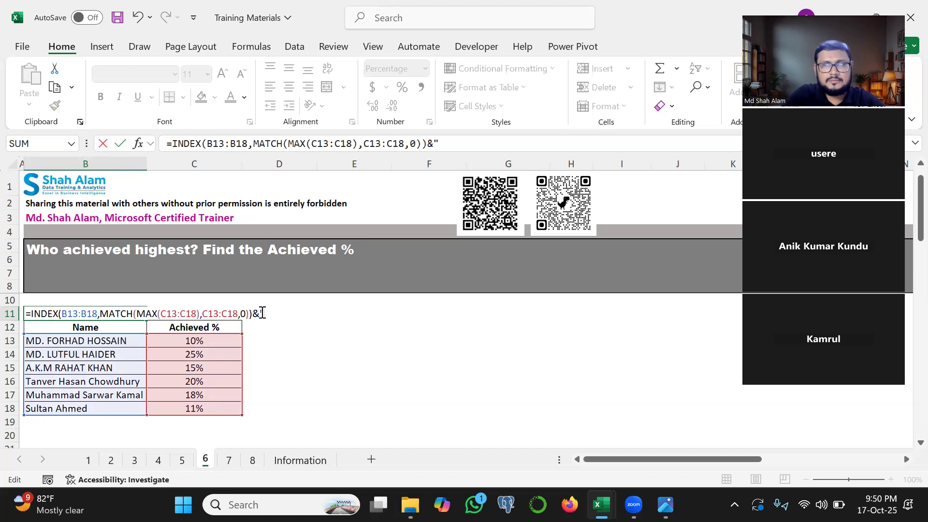
type("\"ach")
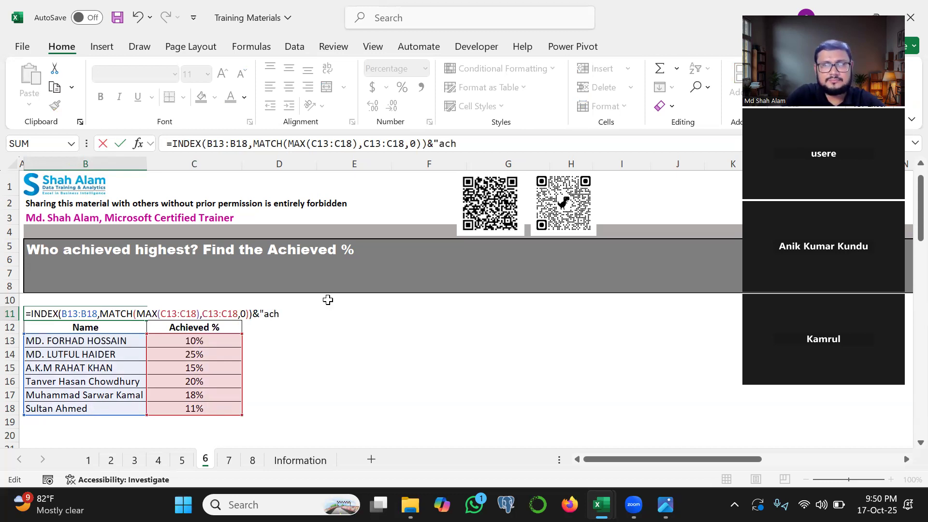
type("iev")
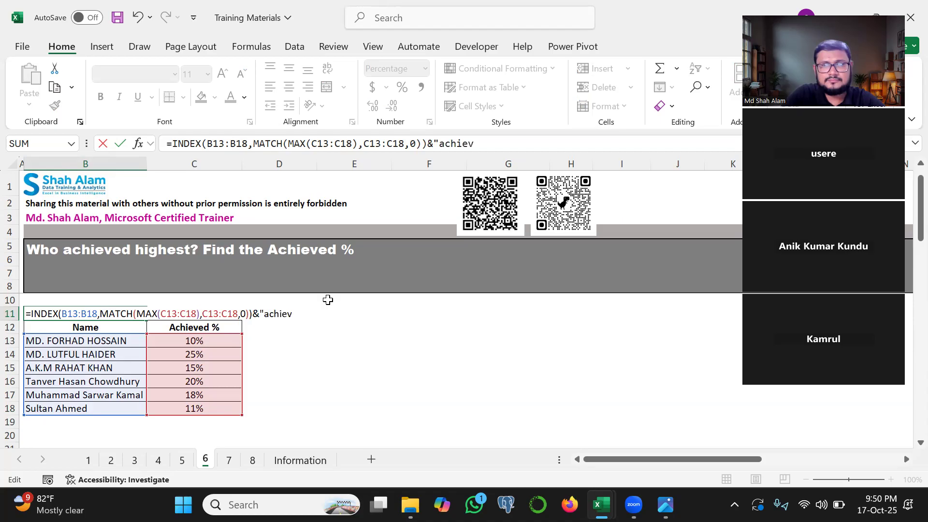
type("ed highest")
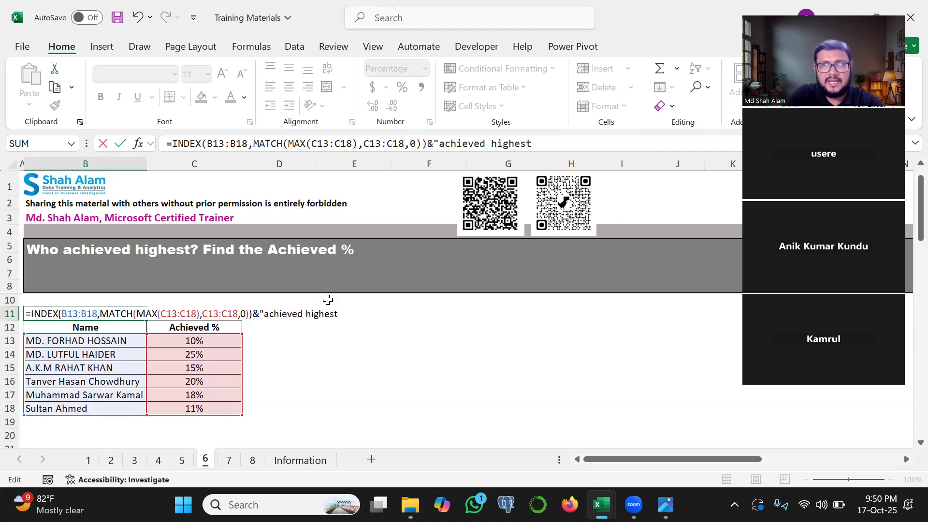
type(" which is")
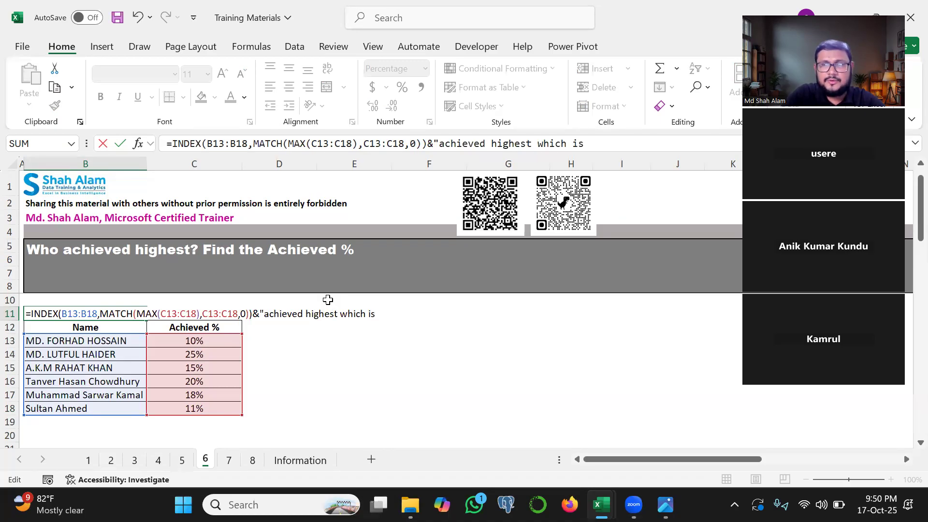
type(" \"&")
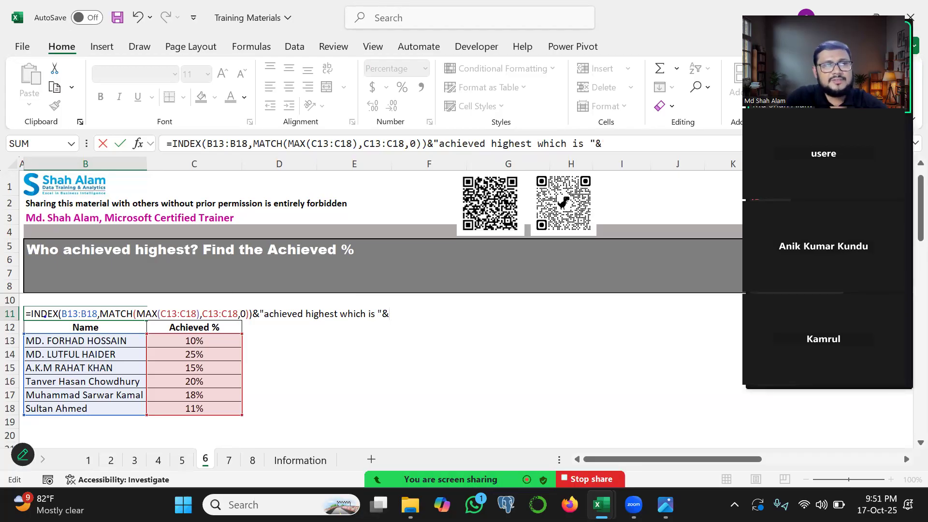
- Complete B11's formula by joining MAX(C13:C18) after the text
mouse_move(33, 319)
left_mouse_down()
mouse_move(154, 330)
mouse_move(255, 319)
mouse_move(250, 288)
mouse_move(20, 312)
mouse_move(35, 325)
left_mouse_up()
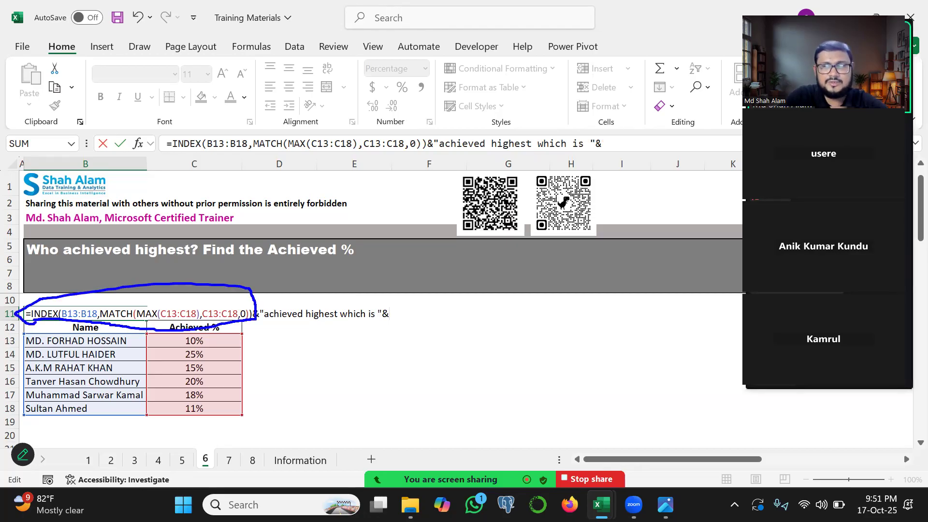
left_click_drag(260, 319, 375, 321)
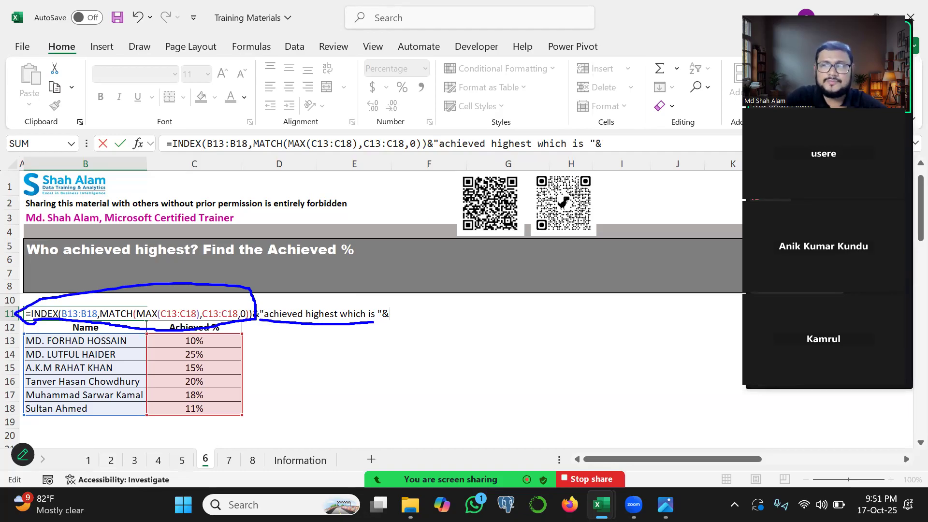
mouse_move(391, 324)
left_mouse_down()
mouse_move(469, 321)
mouse_move(397, 301)
mouse_move(401, 326)
left_mouse_up()
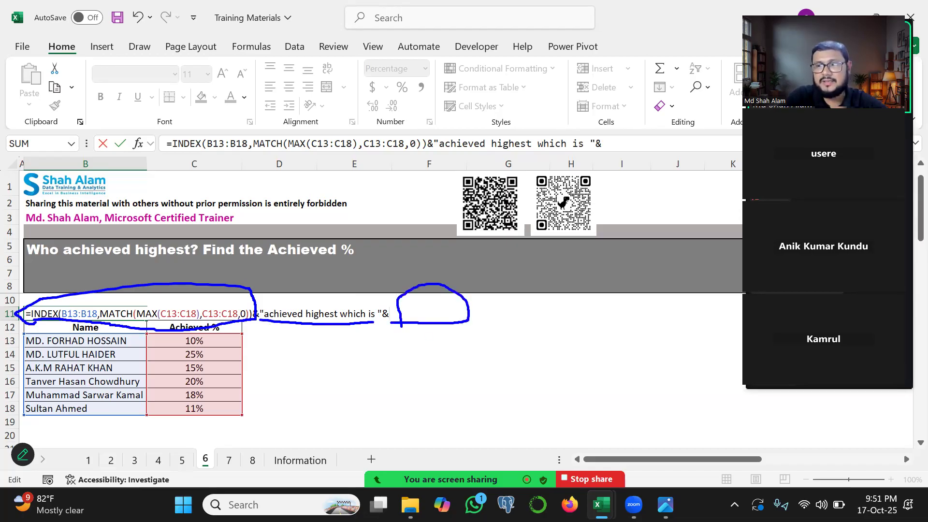
key("Escape")
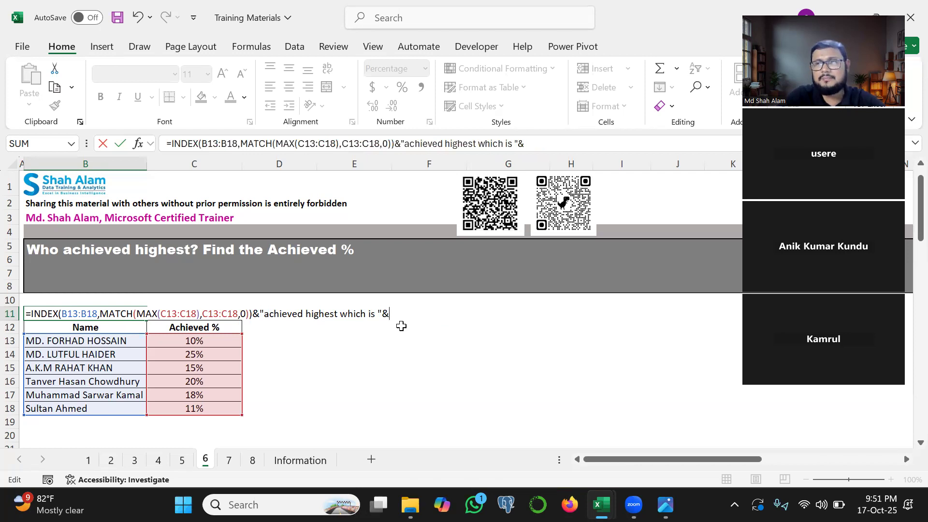
type("max(")
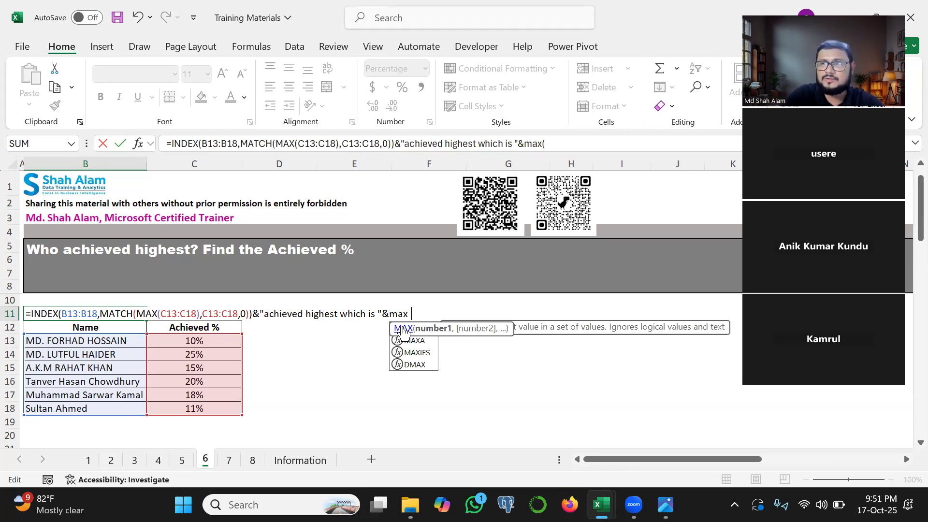
left_click(205, 341)
key("ctrl+shift+Down")
type(")")
key("Return")
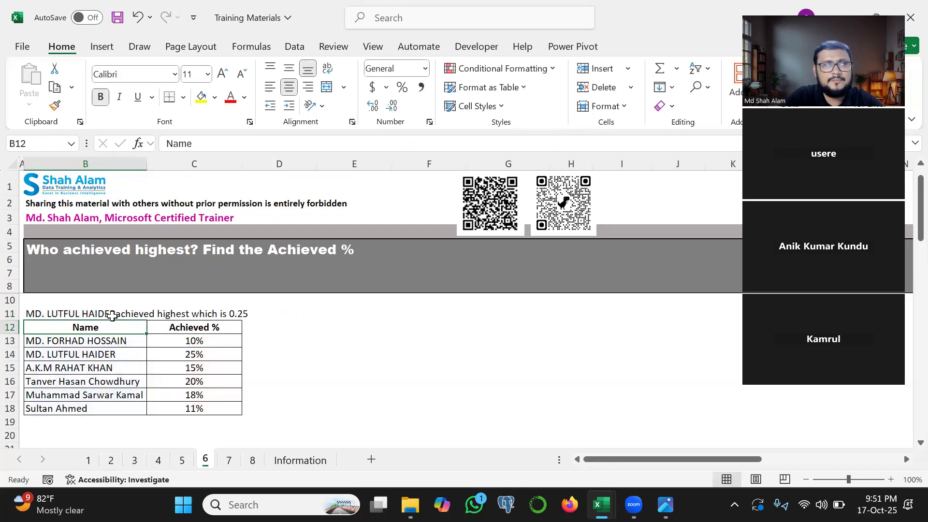
left_click(70, 312)
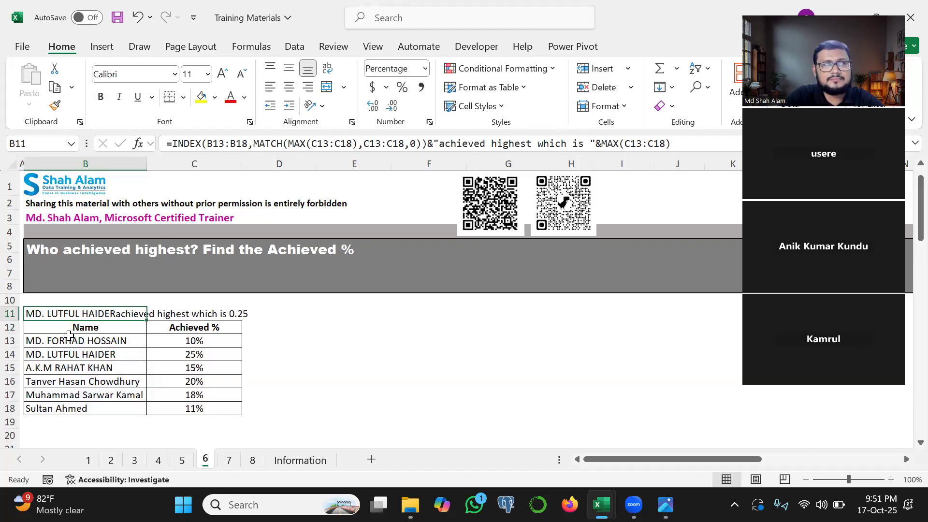
- Insert a blank row above the Name and Achieved % header row on sheet 6
left_click_drag(9, 327, 10, 328)
right_click(10, 328)
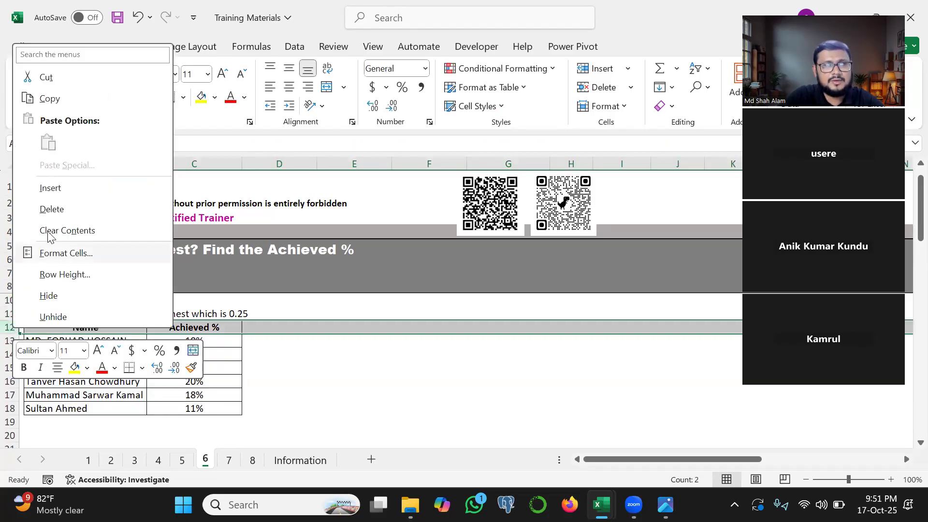
left_click(50, 188)
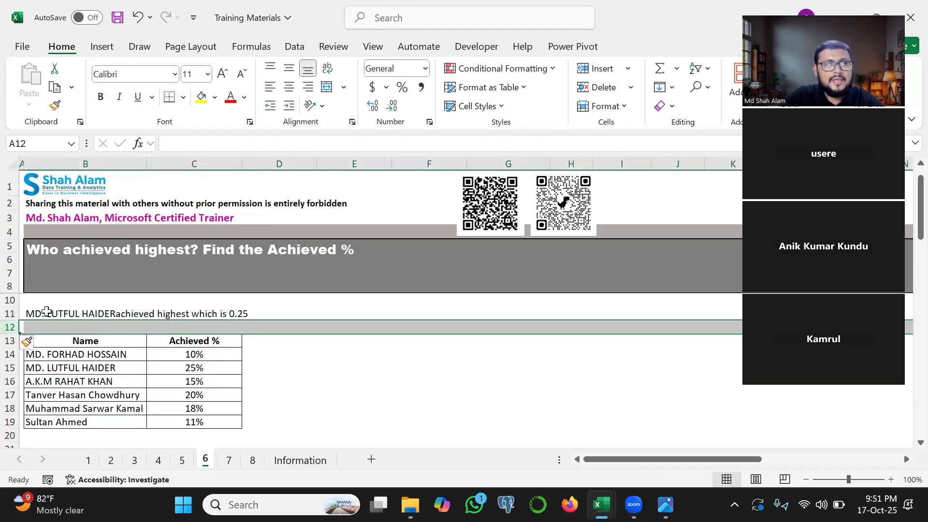
- Add a leading space before "achieved highest which is " in B11's formula
left_click(47, 311)
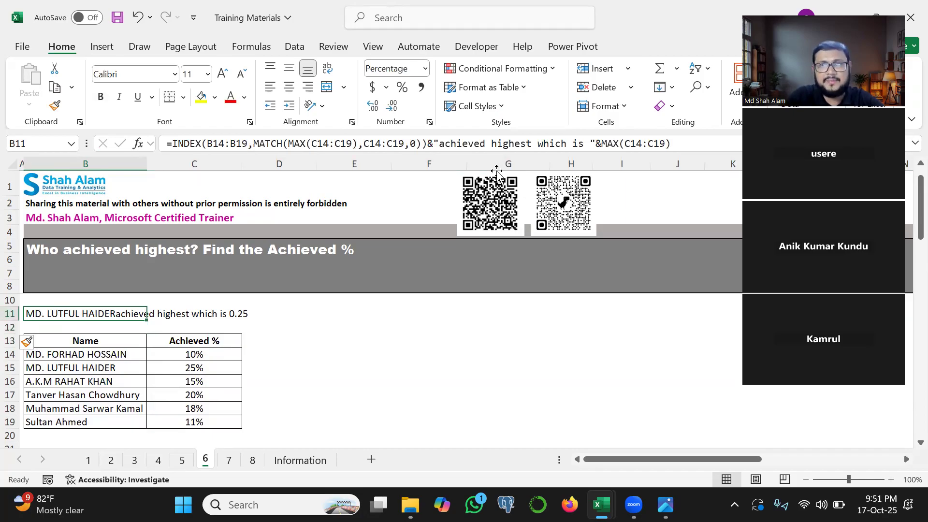
double_click(213, 353)
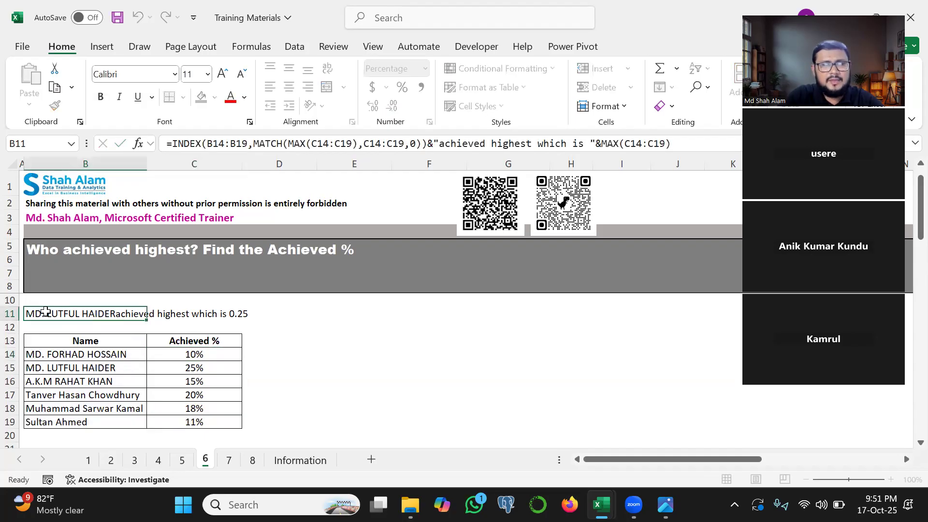
double_click(46, 311)
left_click(266, 313)
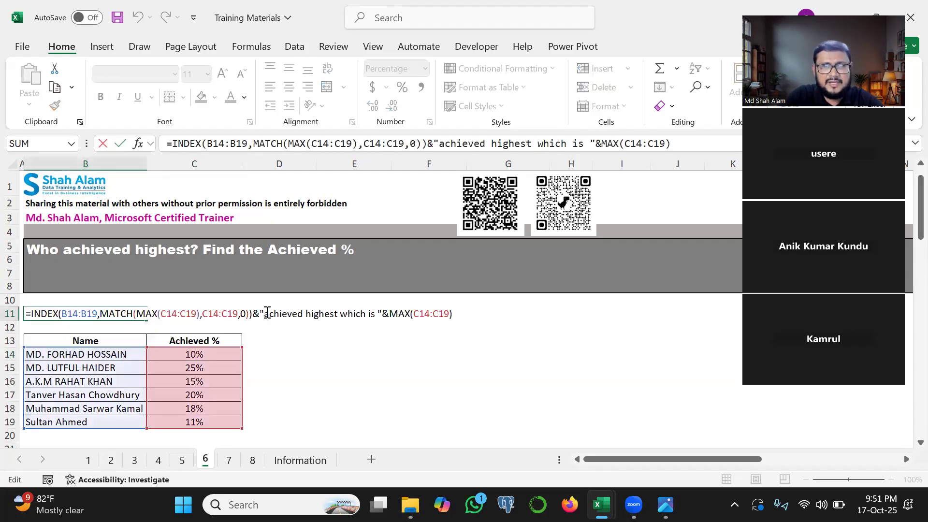
key("Return")
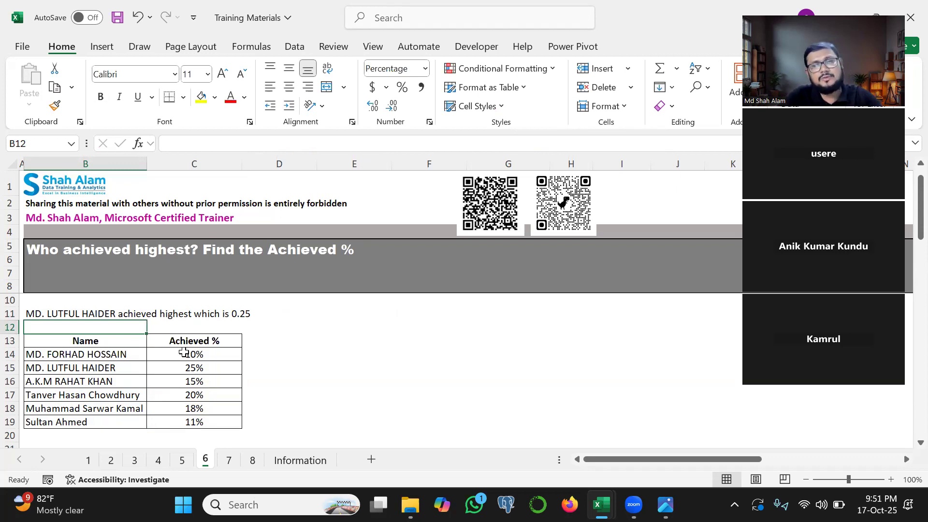
- Circle the decimal at the end of B11's sentence and start a TEXT function in front of the final MAX(C14:C19)
mouse_move(264, 303)
left_mouse_down()
mouse_move(235, 303)
mouse_move(227, 328)
mouse_move(269, 309)
mouse_move(264, 300)
left_mouse_up()
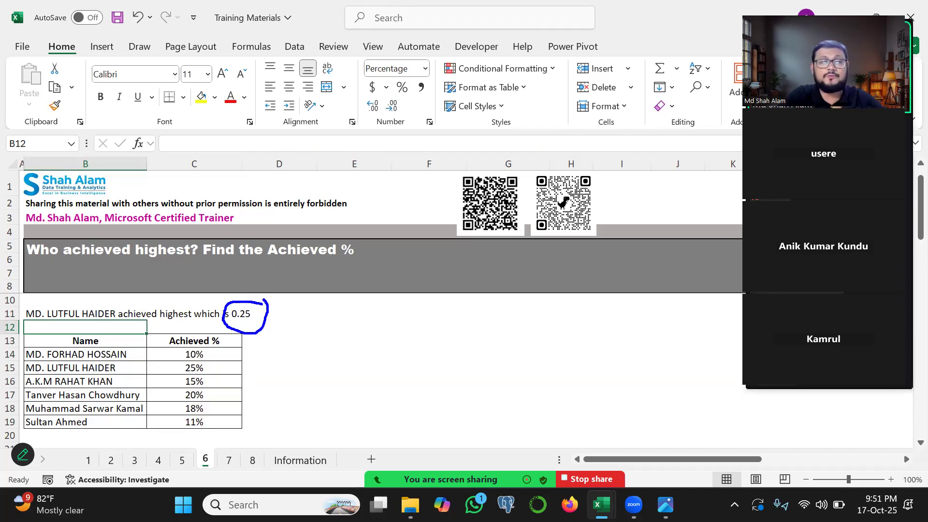
double_click(46, 314)
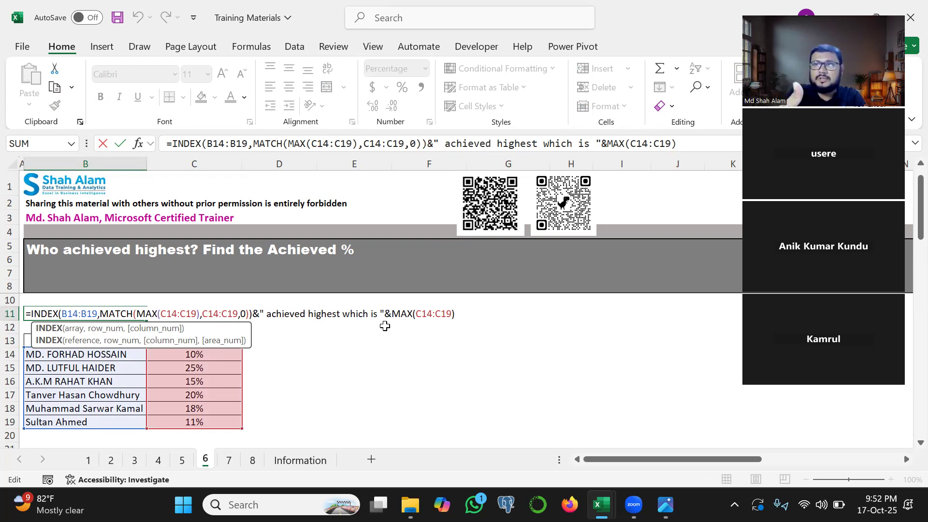
left_click(392, 312)
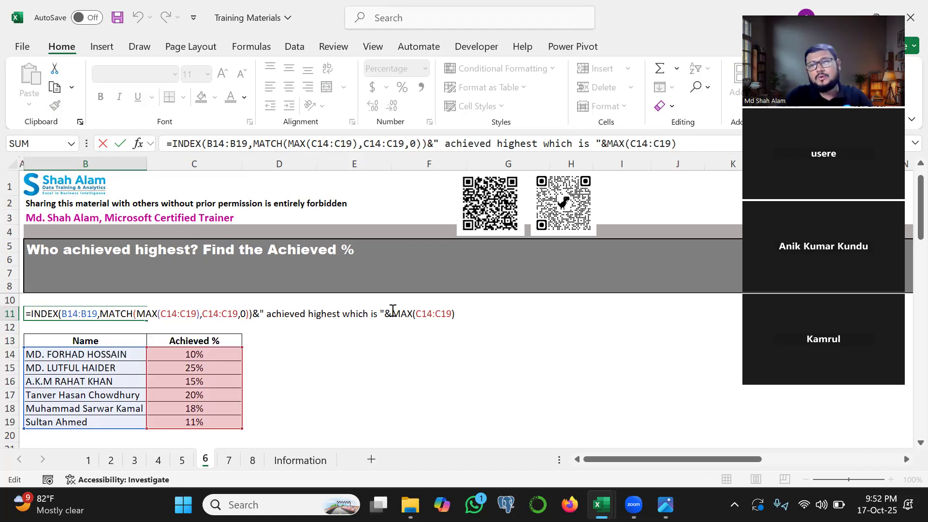
left_click(459, 311, "shift")
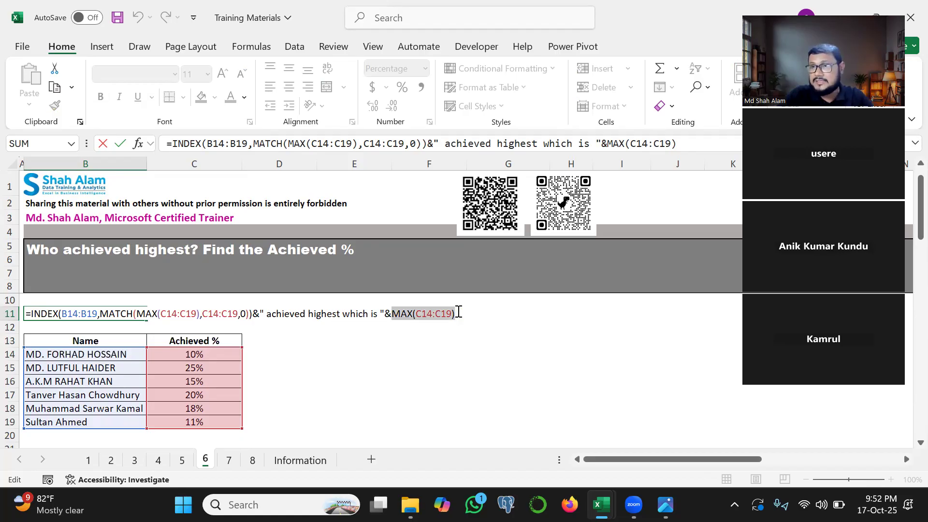
left_click(393, 315)
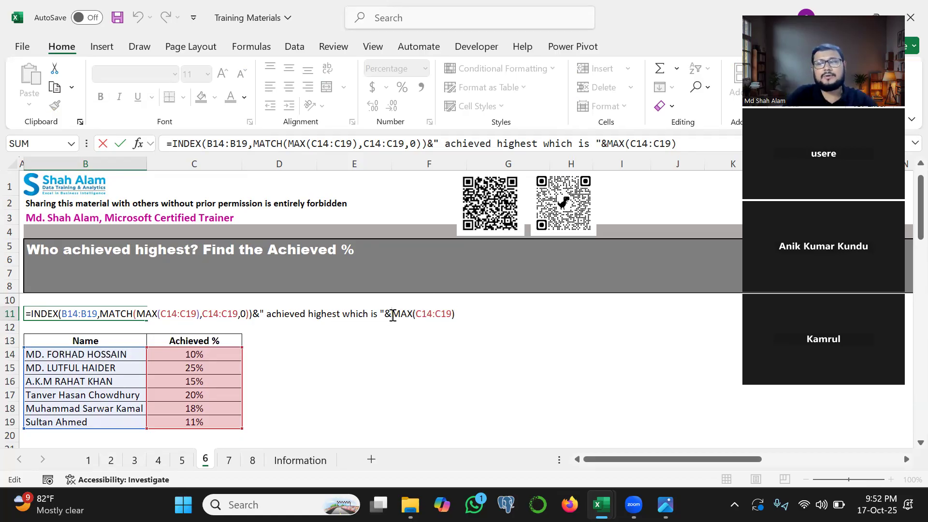
type("text(")
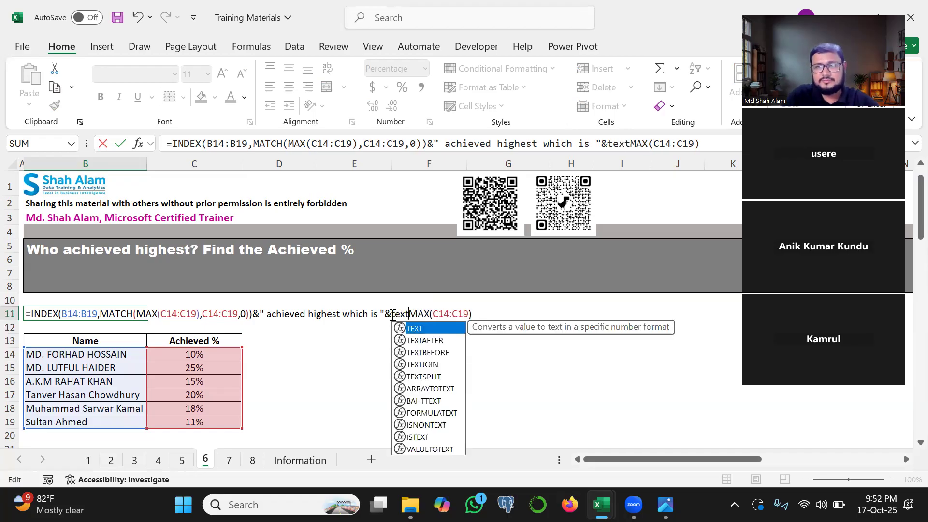
- Mark MAX(C14:C19) as the TEXT function's value and complete the function with the format "0%"
left_click_drag(426, 335, 421, 388)
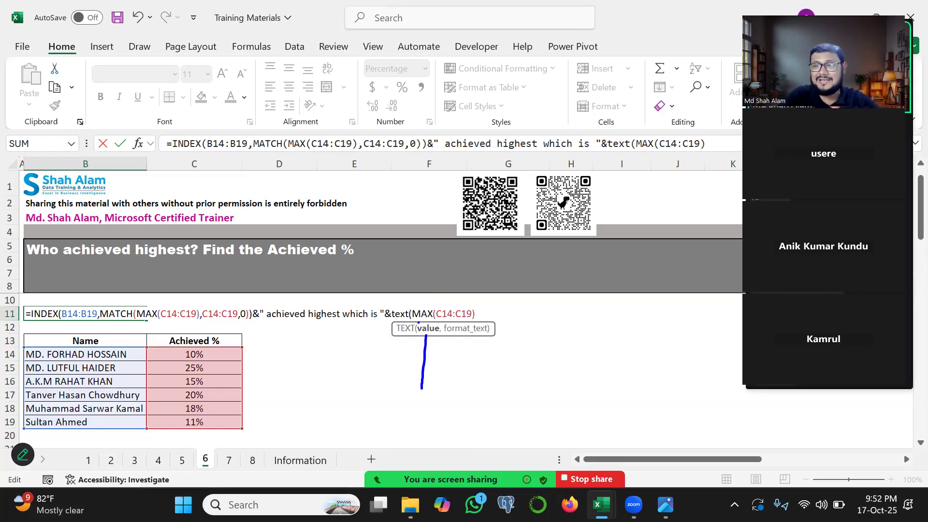
mouse_move(418, 320)
left_mouse_down()
mouse_move(485, 316)
mouse_move(418, 296)
mouse_move(413, 319)
left_mouse_up()
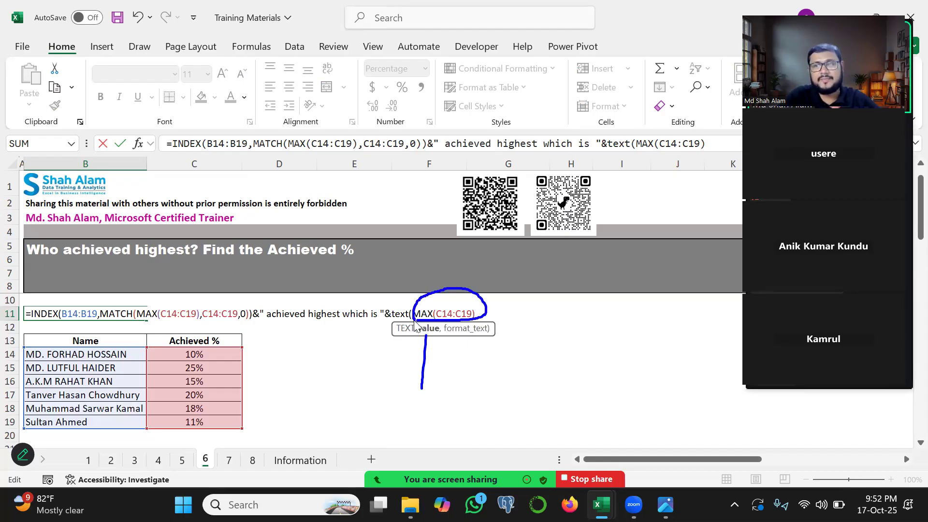
left_click(477, 314)
type(",")
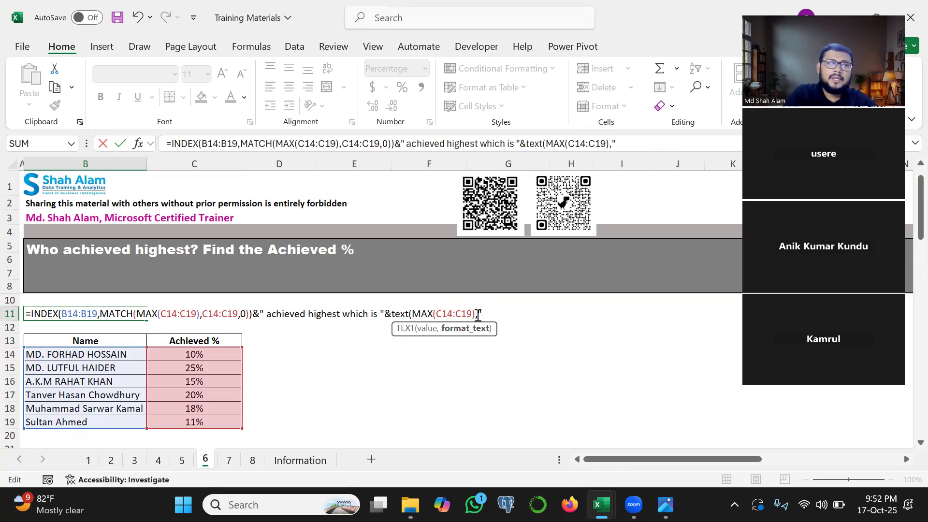
type("0%")
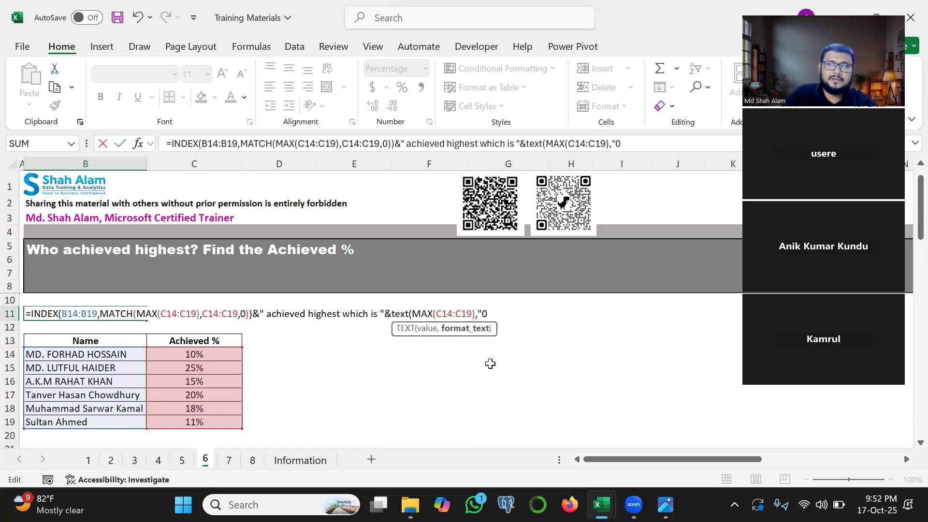
type("\"")
key("Return")
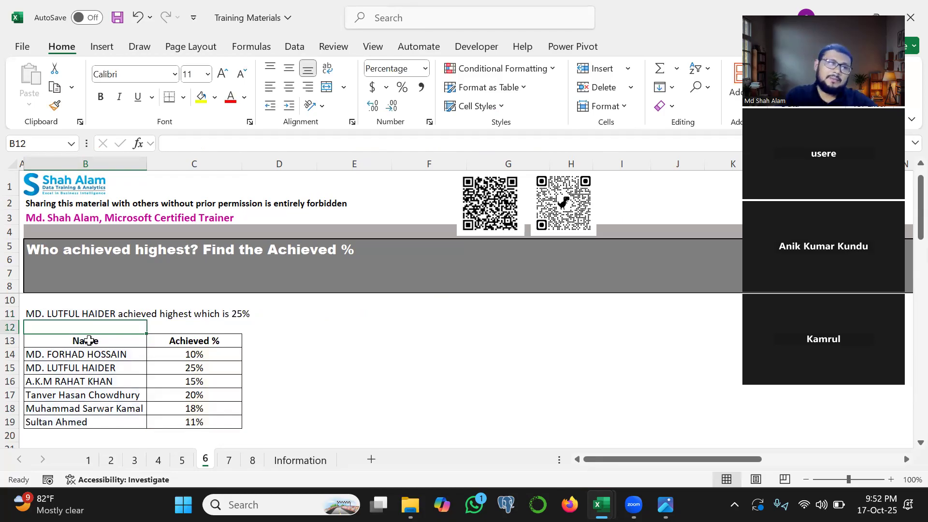
- Circle the sentence in B11 and set the Achieved % in C15 to 10% to test the formula
left_click(200, 369)
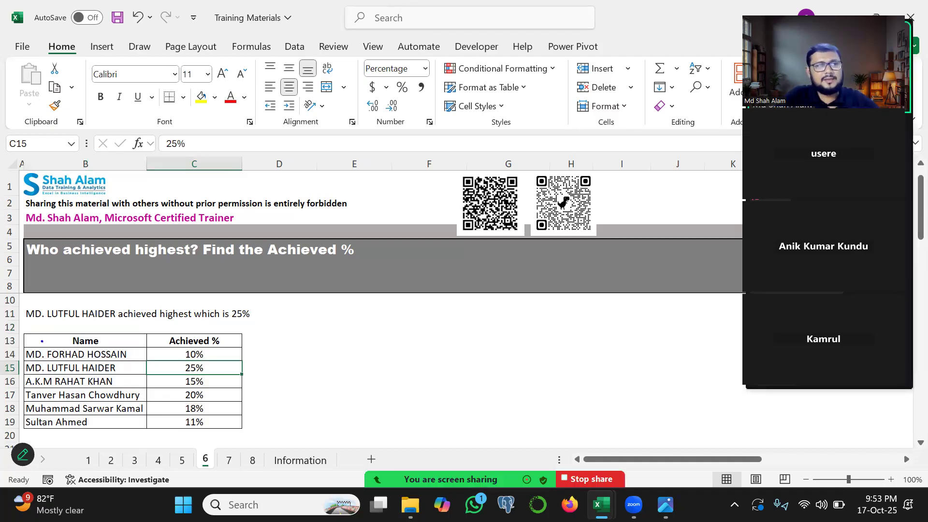
mouse_move(25, 322)
left_mouse_down()
mouse_move(208, 331)
mouse_move(40, 284)
mouse_move(17, 324)
left_mouse_up()
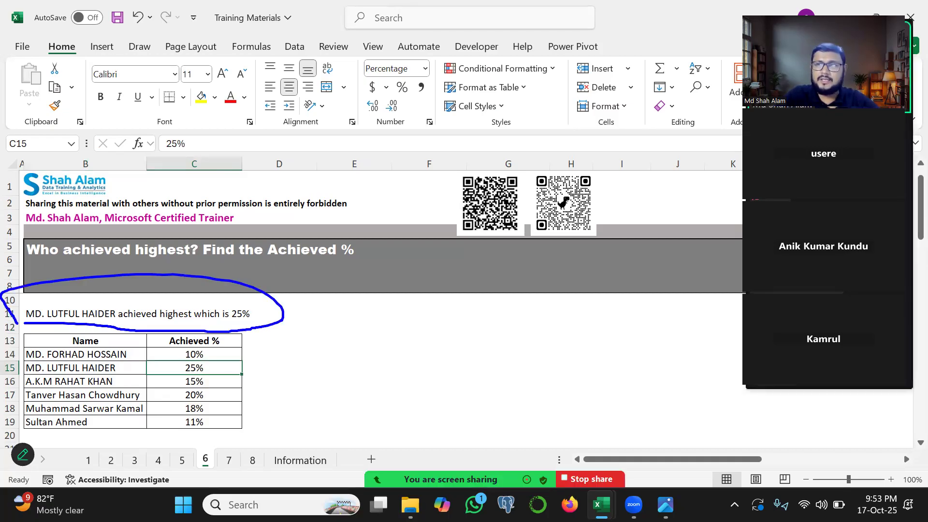
key("Escape")
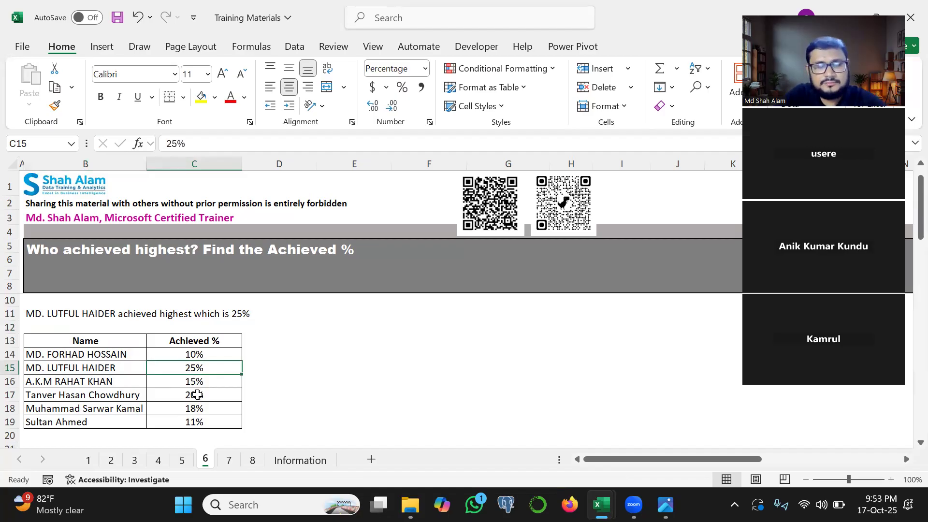
type("10")
key("Return")
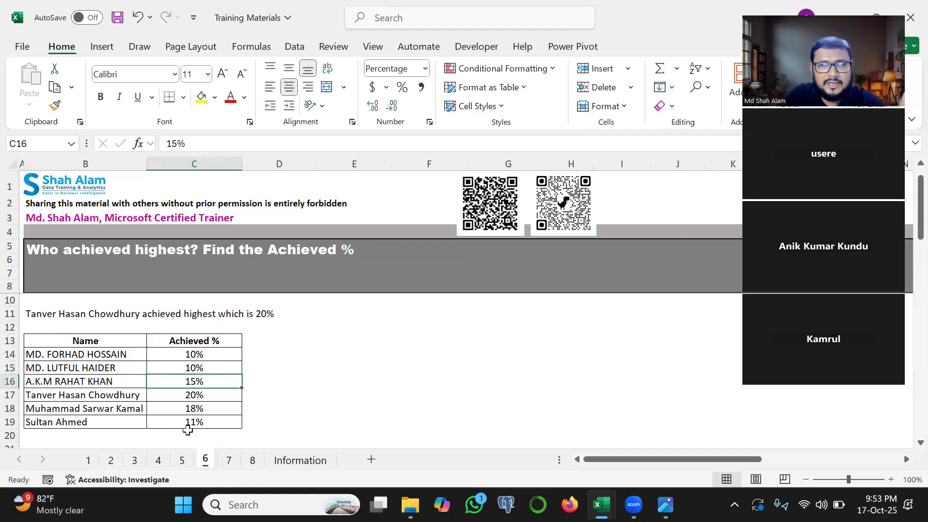
- Set the Achieved % in C19 to 21%, and check the resulting sentence and formula in B11
left_click(200, 419)
type("21")
key("Return")
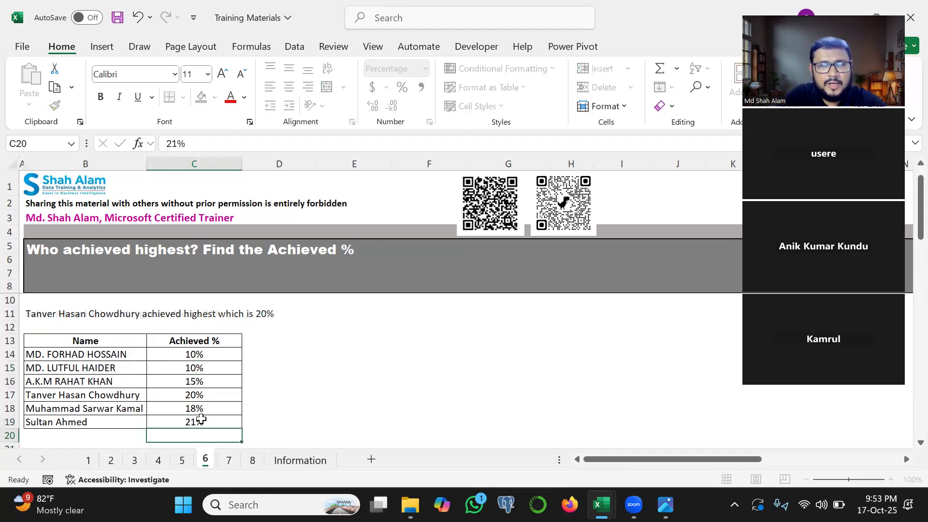
key("ctrl+2")
mouse_move(24, 329)
left_mouse_down()
mouse_move(66, 329)
mouse_move(226, 276)
mouse_move(60, 326)
left_mouse_up()
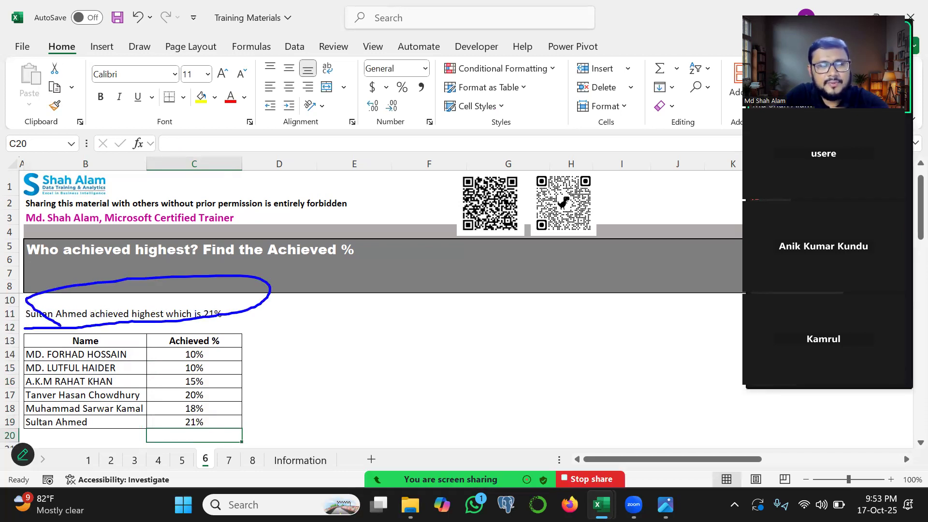
key("Escape")
double_click(33, 309)
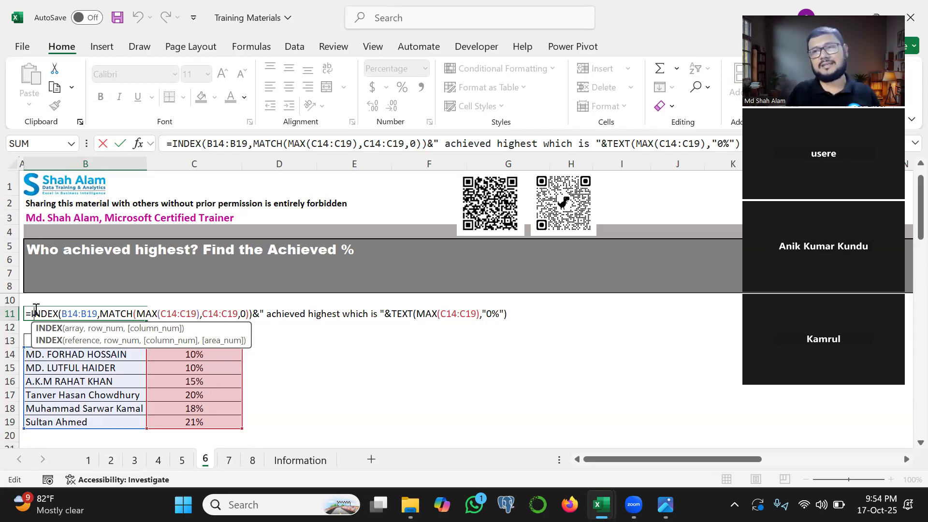
key("Return")
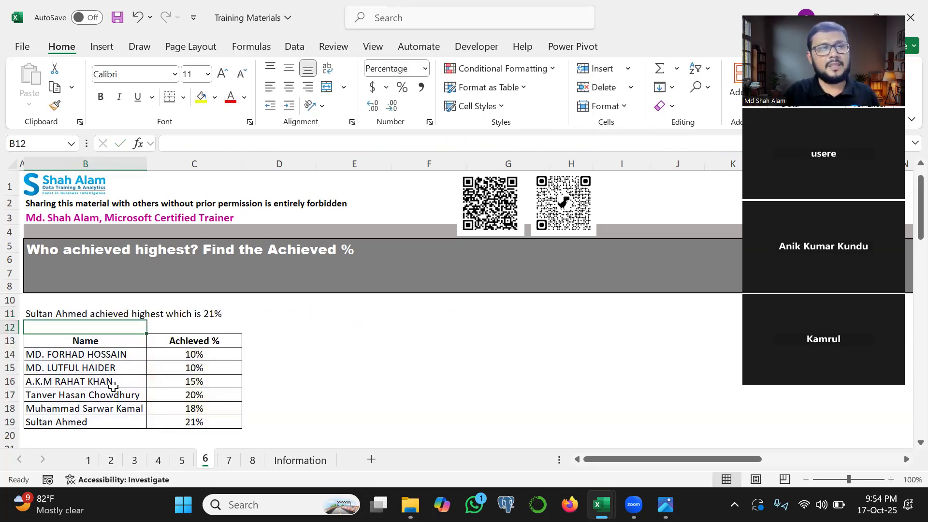
- Go past sheet 7 to sheet 8, and briefly mark the A, B and C groups in the Name column
left_click(229, 460)
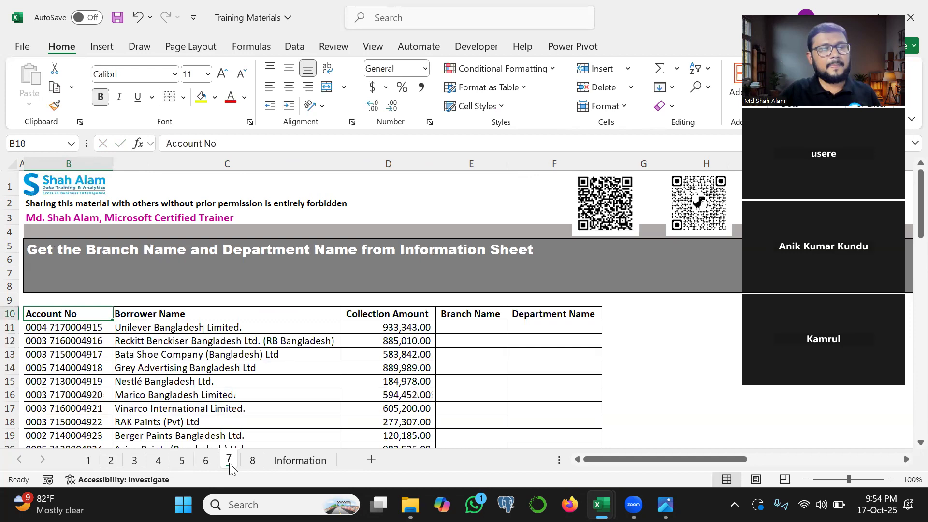
left_click(251, 461)
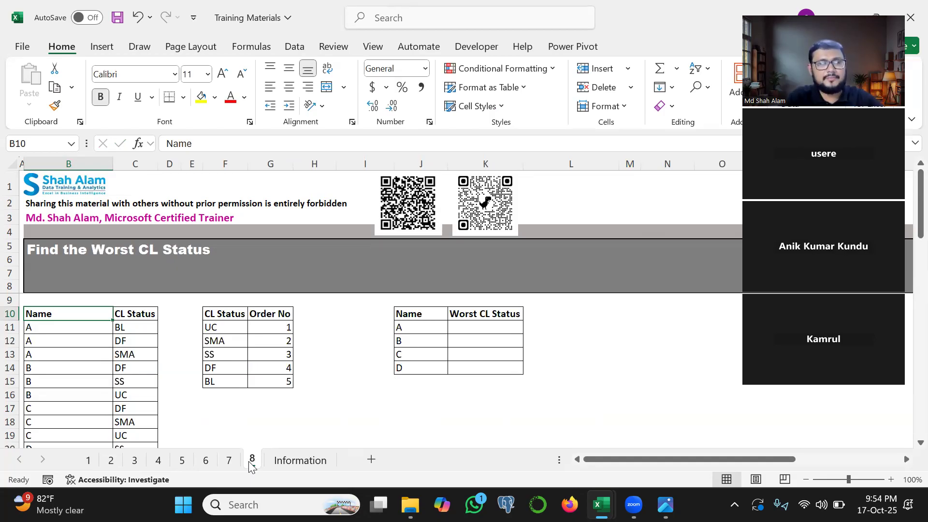
key("ctrl+2")
left_click_drag(51, 326, 46, 363)
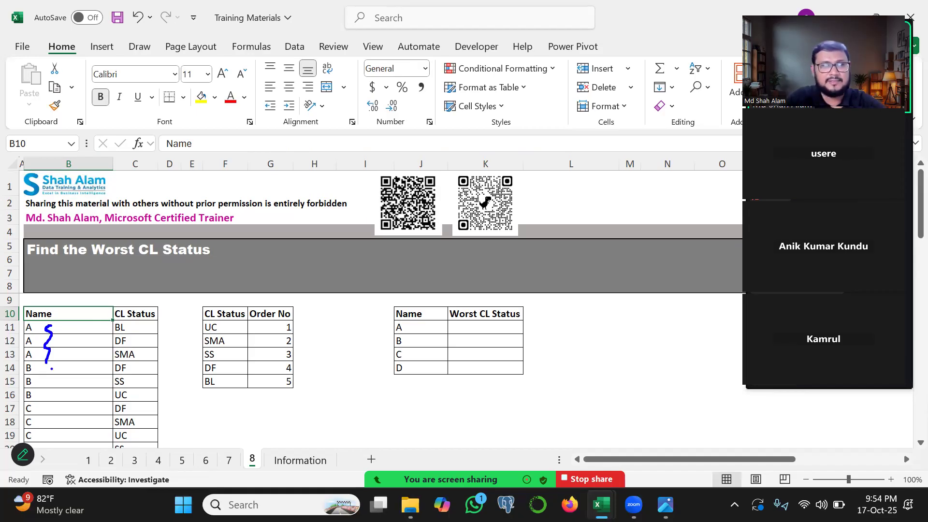
left_click_drag(46, 369, 45, 441)
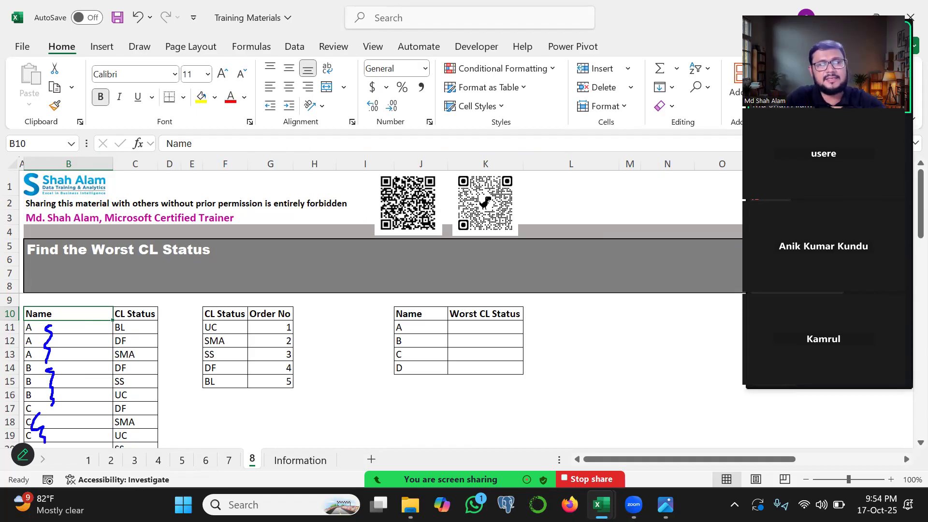
key("Escape")
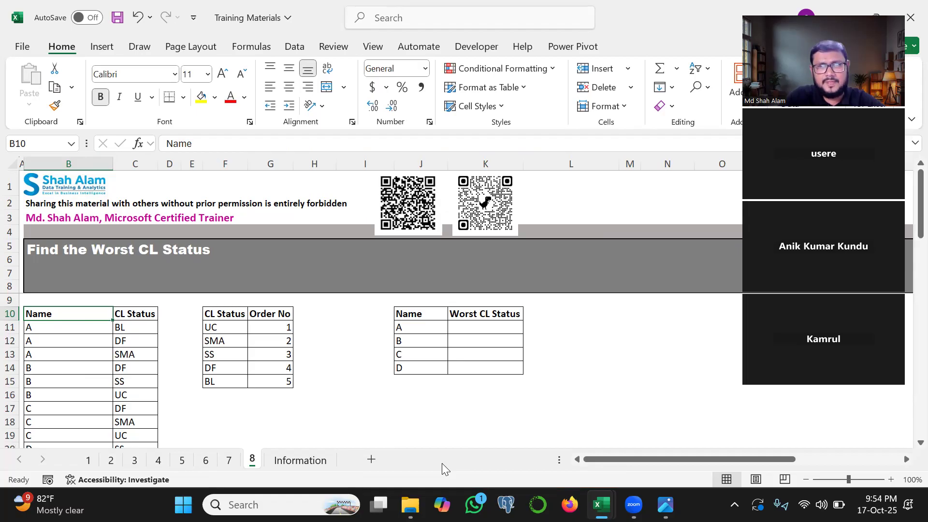
- Underline UC and SMA in the CL Status order table and draw a downward arrow beside the list to show the ranking direction
key("alt+Tab")
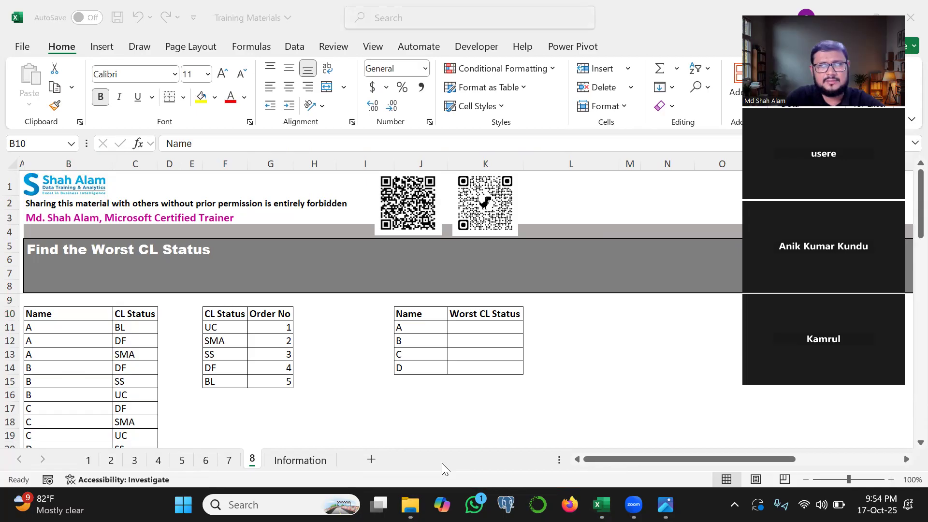
key("alt+Tab")
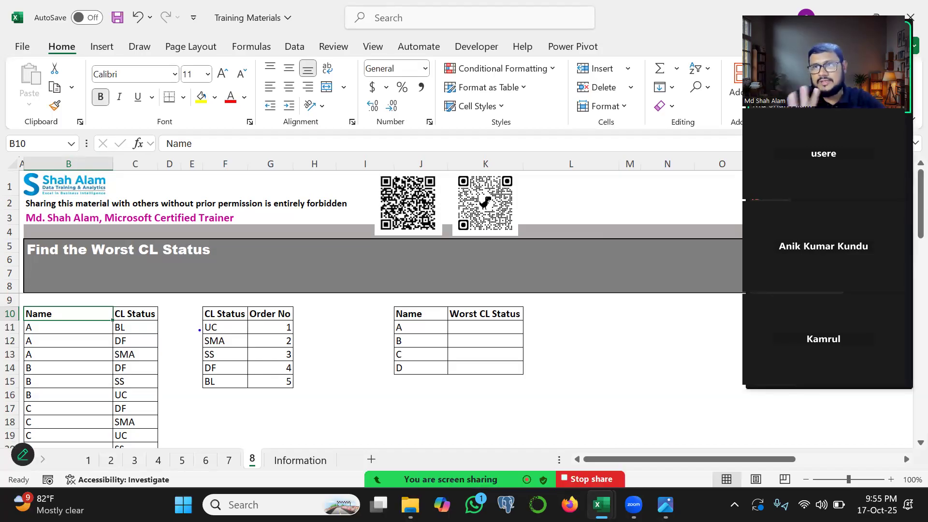
left_click_drag(199, 331, 272, 333)
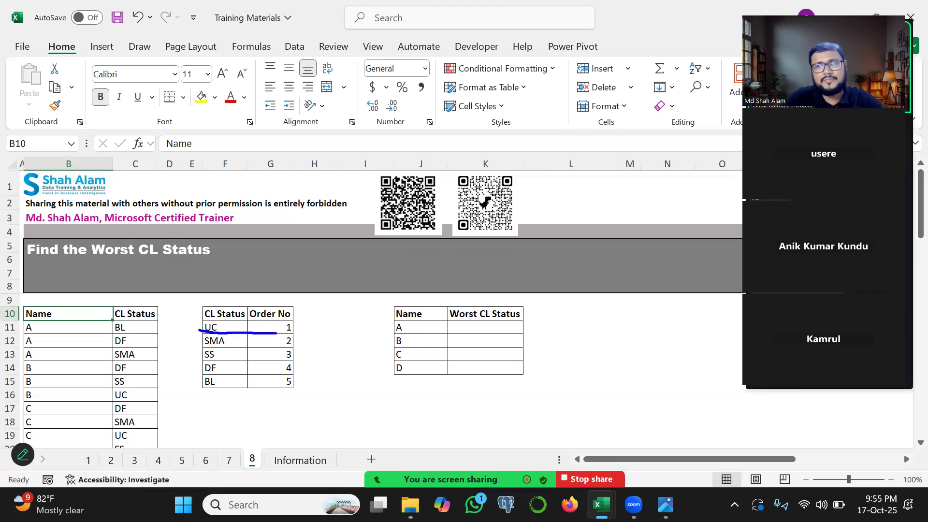
mouse_move(204, 346)
left_mouse_down()
mouse_move(229, 345)
mouse_move(199, 349)
mouse_move(188, 386)
mouse_move(202, 397)
left_mouse_up()
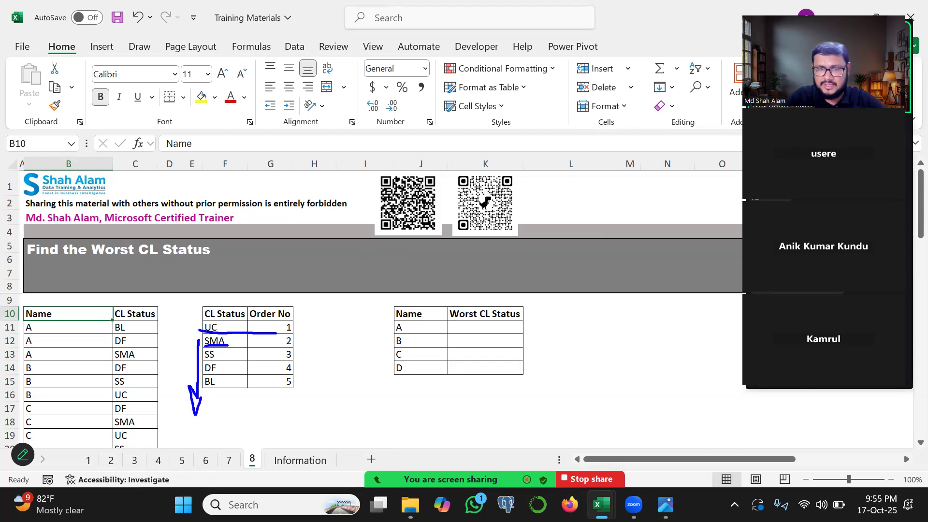
left_click_drag(204, 334, 203, 408)
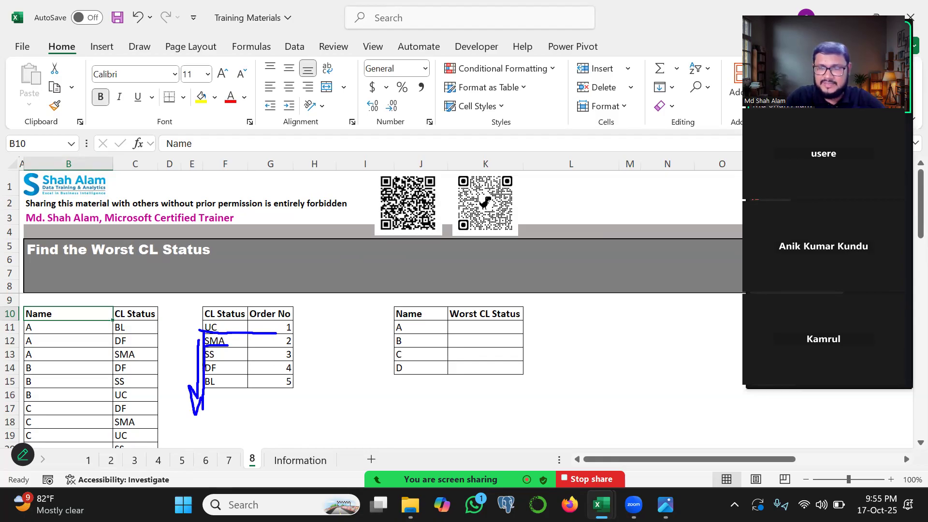
- Draw a line down the ranked CL Status list, then mark the data table's Name and CL Status columns and clear the marks
left_click_drag(222, 325, 223, 384)
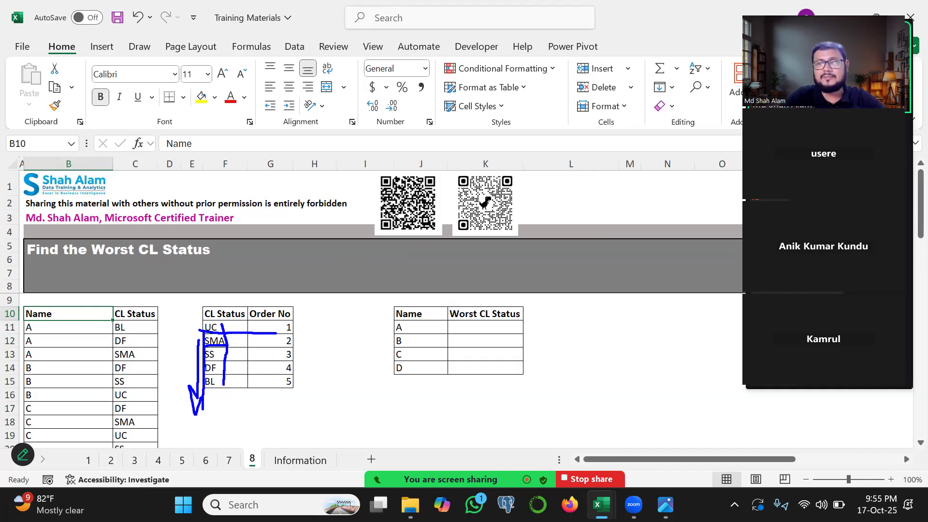
key("Escape")
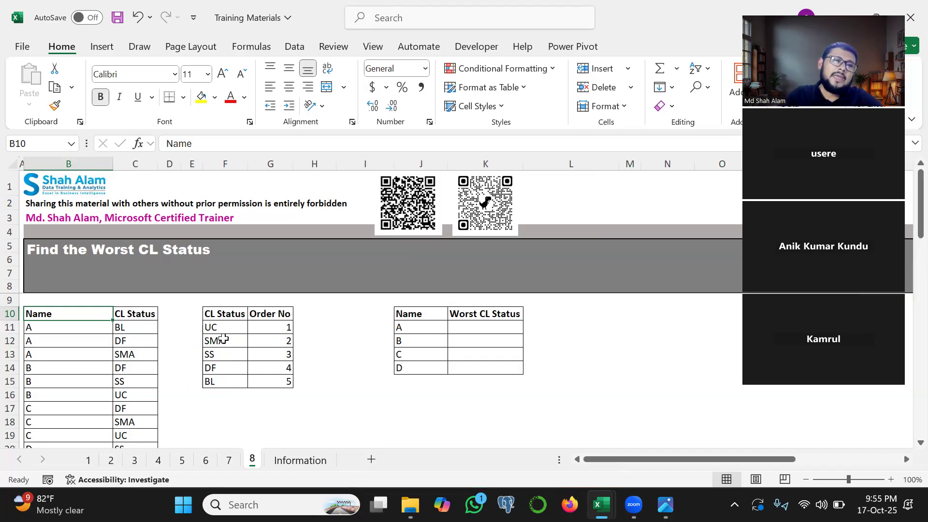
mouse_move(68, 322)
left_mouse_down()
mouse_move(50, 331)
mouse_move(70, 439)
left_mouse_up()
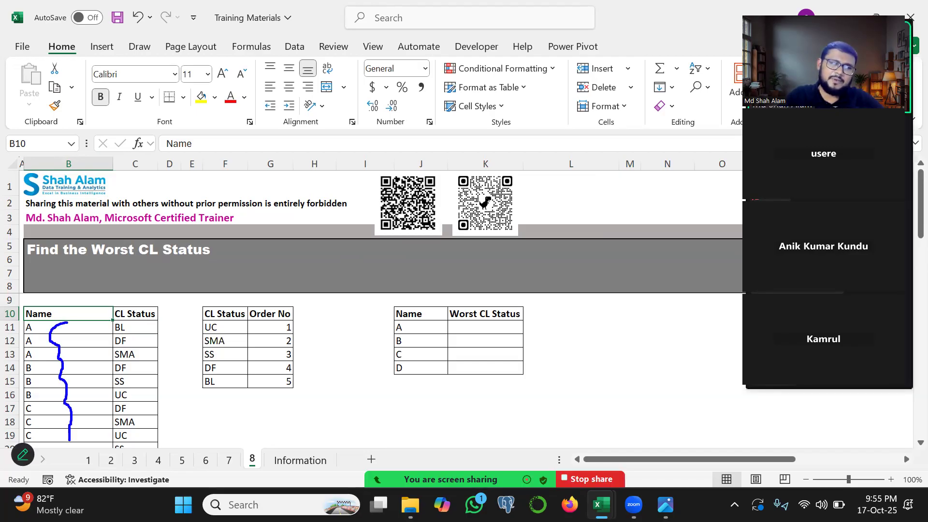
left_click_drag(131, 325, 138, 457)
key("Escape")
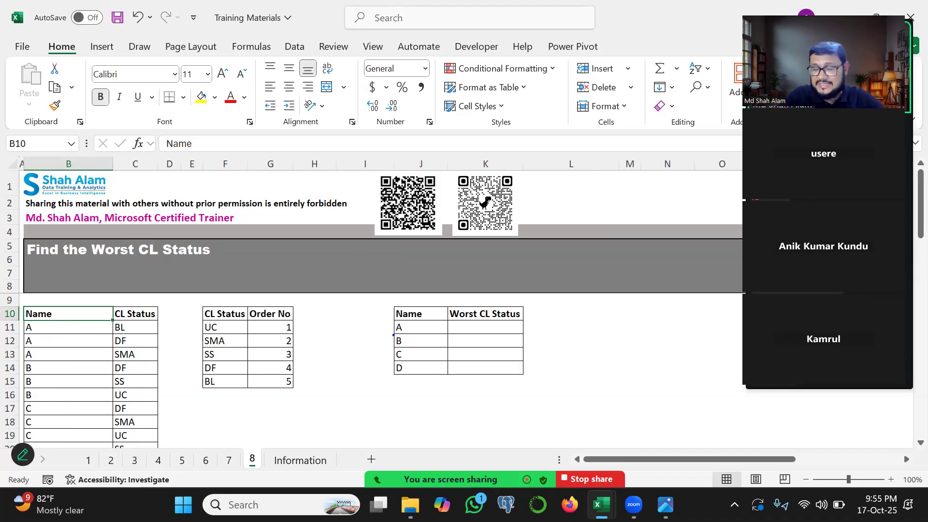
- Mark the names A to D and the empty Worst CL Status column in the result table, then clear the marks
left_click_drag(393, 333, 400, 392)
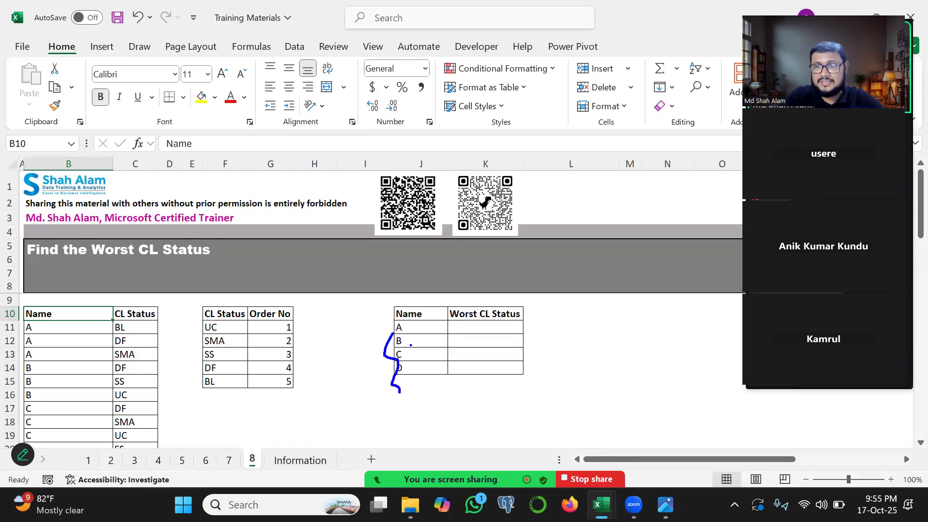
mouse_move(410, 332)
left_mouse_down()
mouse_move(443, 335)
mouse_move(484, 321)
mouse_move(469, 345)
mouse_move(467, 332)
mouse_move(493, 376)
left_mouse_up()
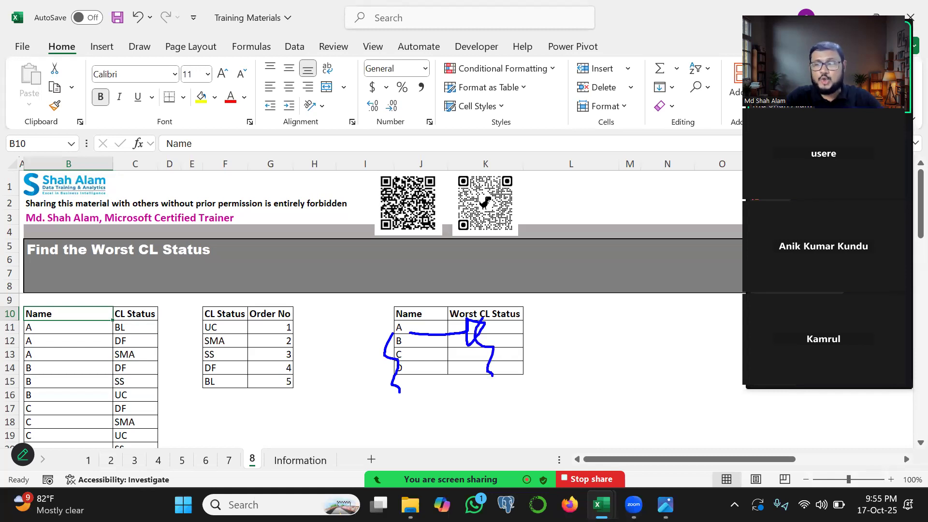
key("Escape")
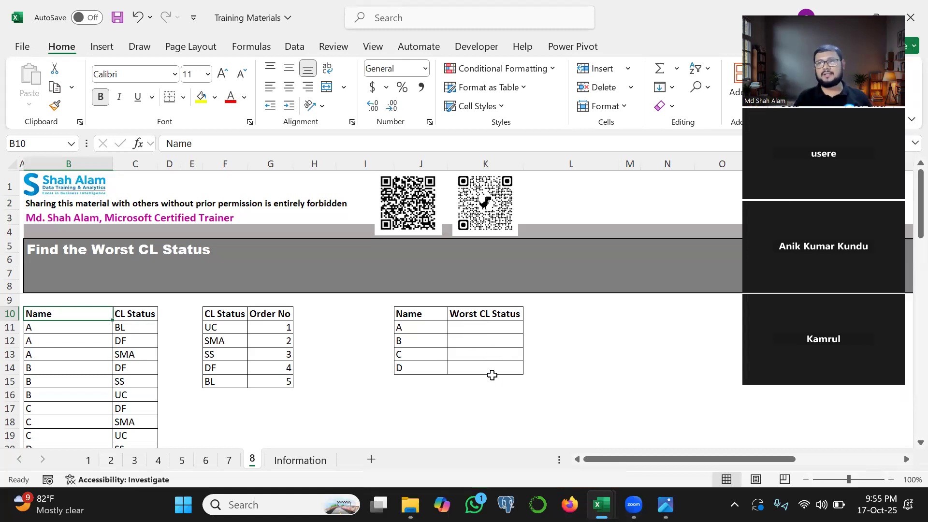
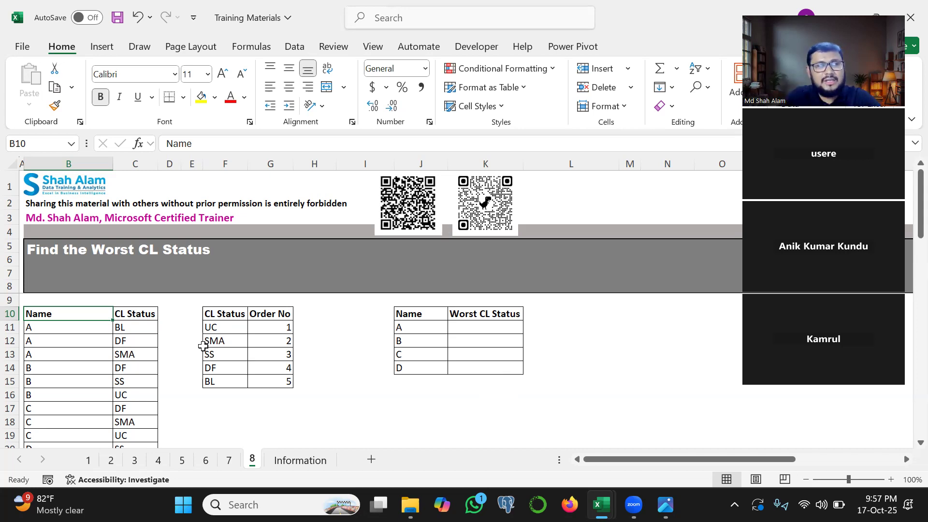
- Outline the CL Status order table, circle order number 5 for BL, and clear the marks
mouse_move(219, 323)
left_mouse_down()
mouse_move(207, 350)
mouse_move(225, 392)
mouse_move(300, 367)
mouse_move(206, 311)
mouse_move(223, 377)
left_mouse_up()
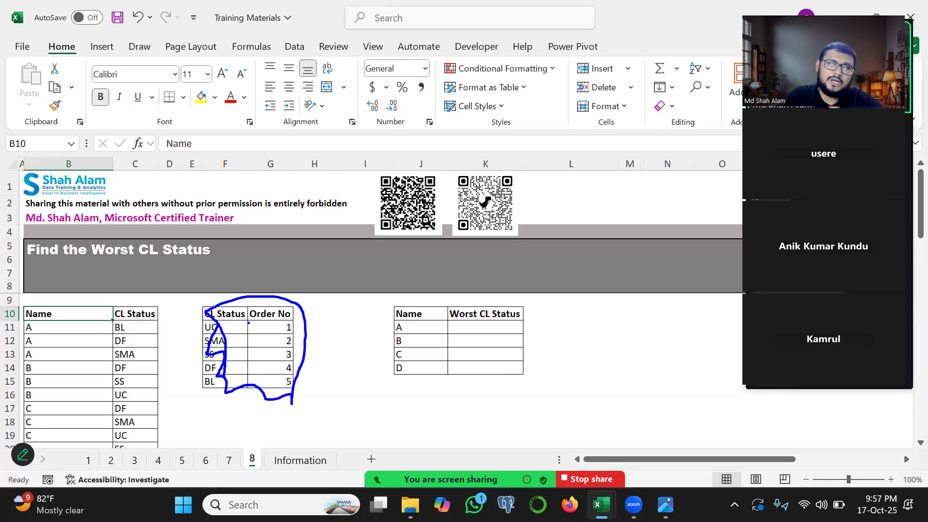
mouse_move(274, 374)
left_mouse_down()
mouse_move(295, 373)
mouse_move(290, 401)
mouse_move(293, 369)
left_mouse_up()
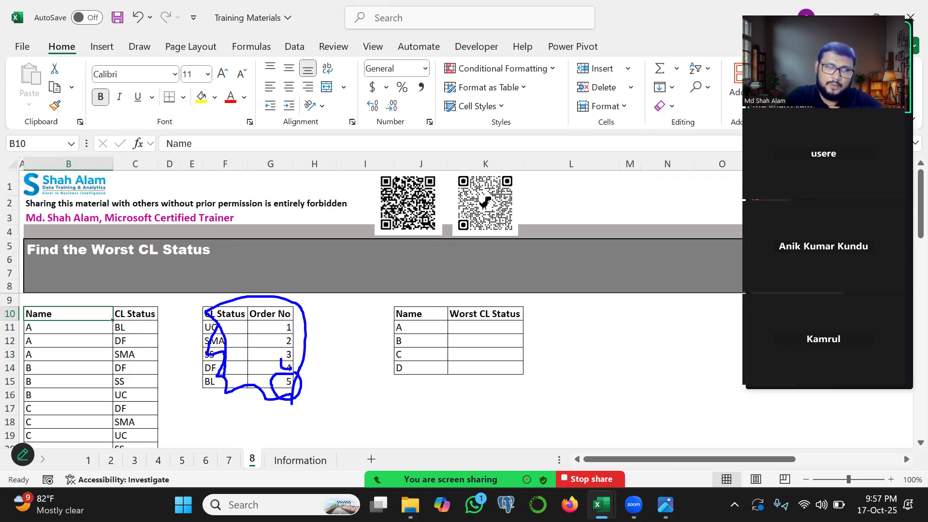
key("Escape")
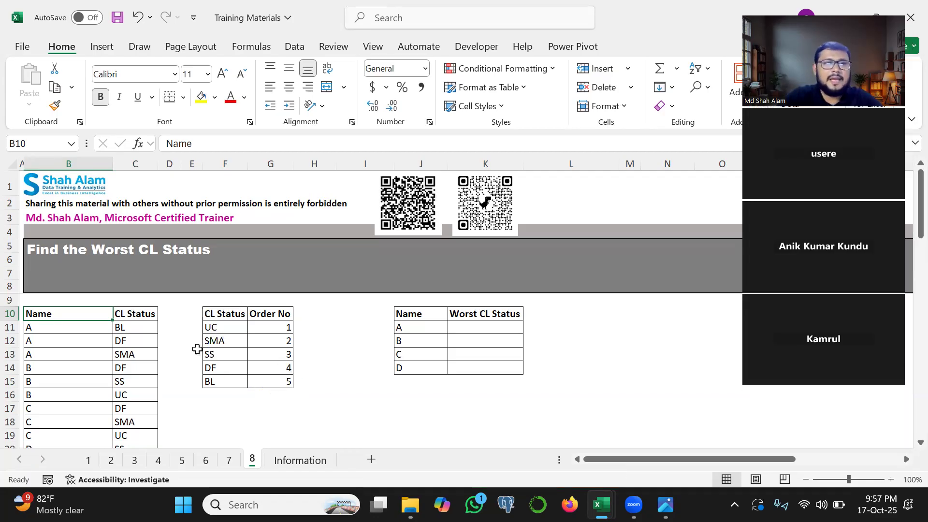
left_click(168, 324)
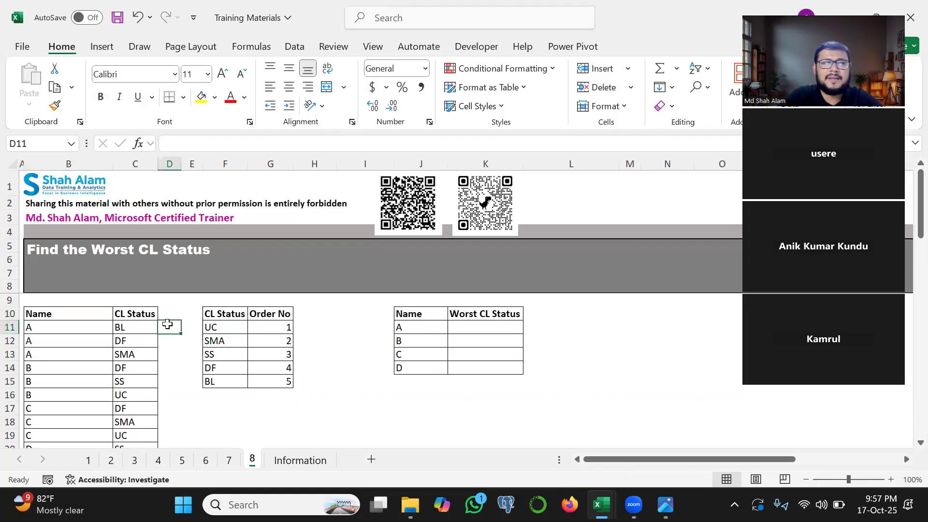
type("=vl")
key("Tab")
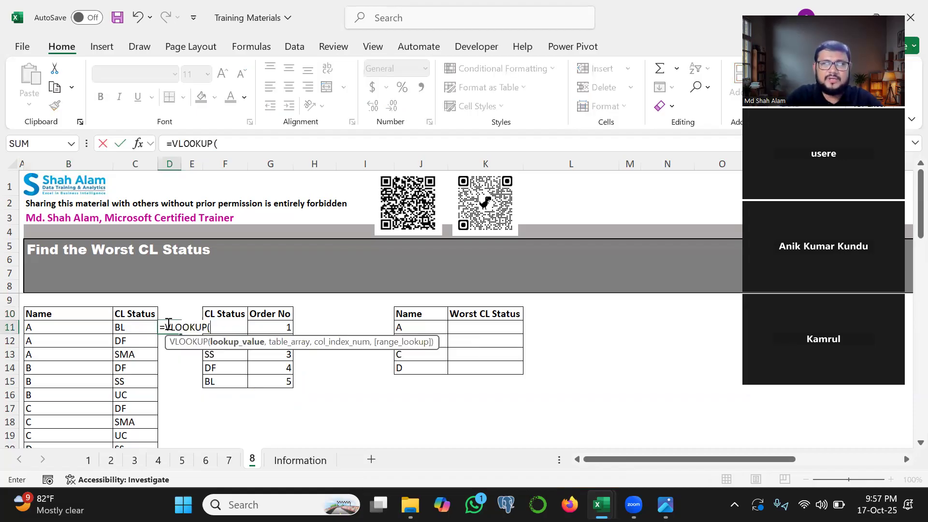
key("BackSpace")
key("BackSpace")
key("BackSpace")
key("BackSpace")
key("BackSpace")
key("BackSpace")
key("BackSpace")
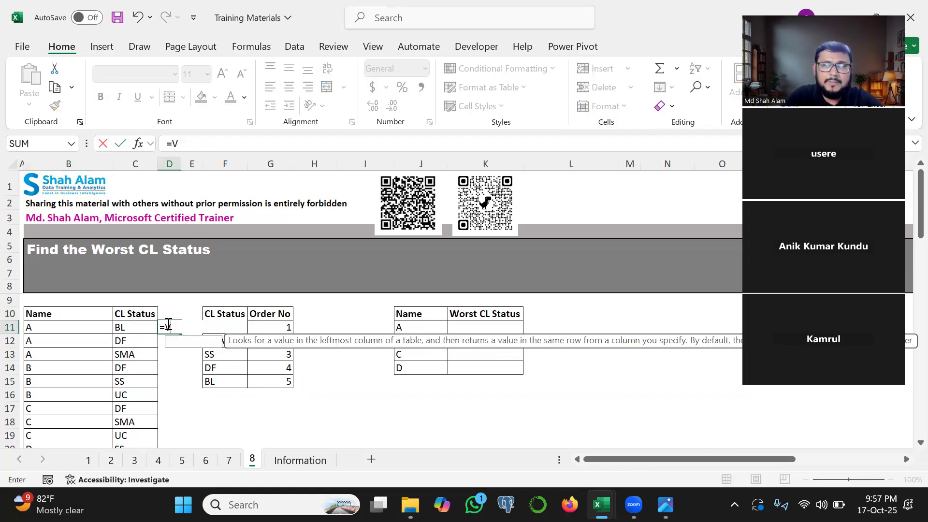
key("BackSpace")
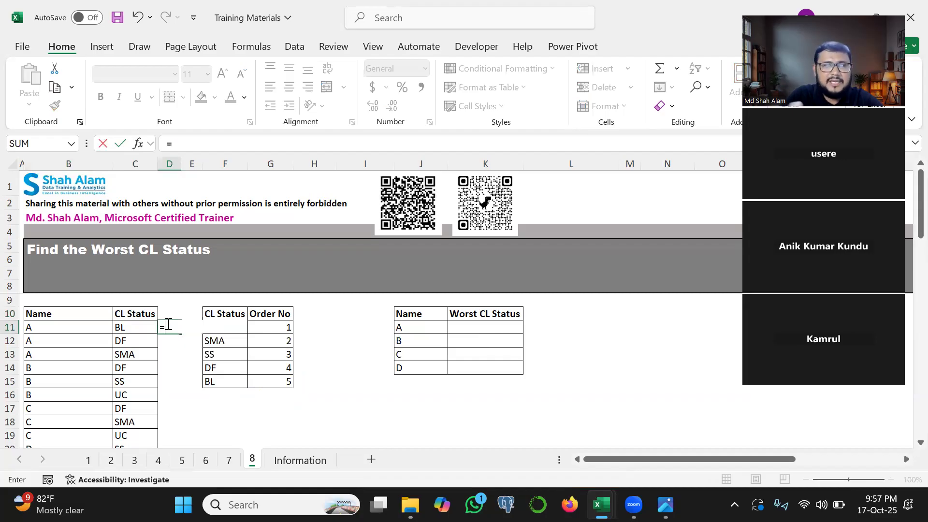
type("i")
key("Tab")
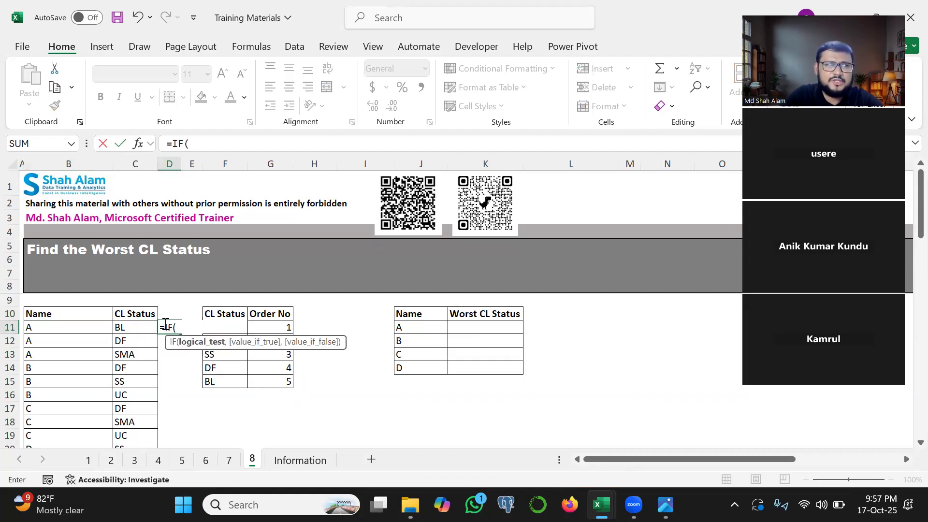
left_click(130, 327)
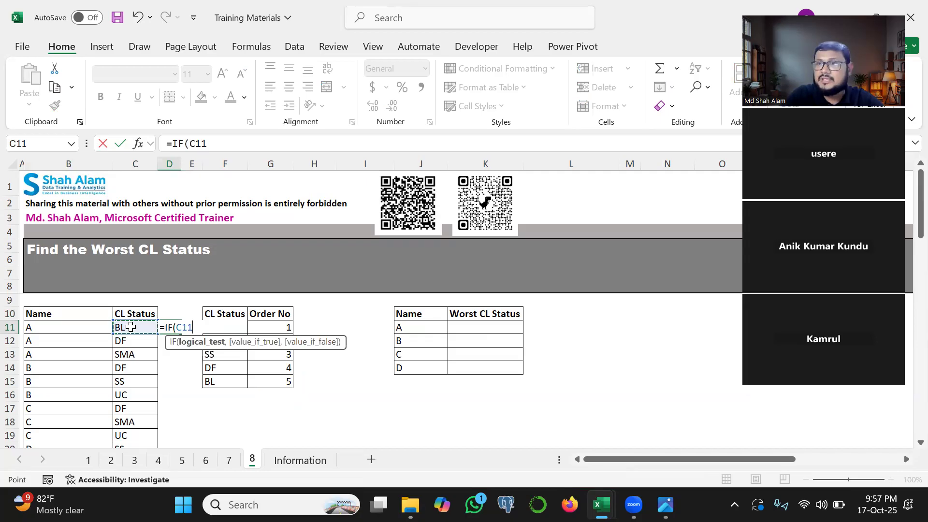
key("BackSpace")
key("BackSpace")
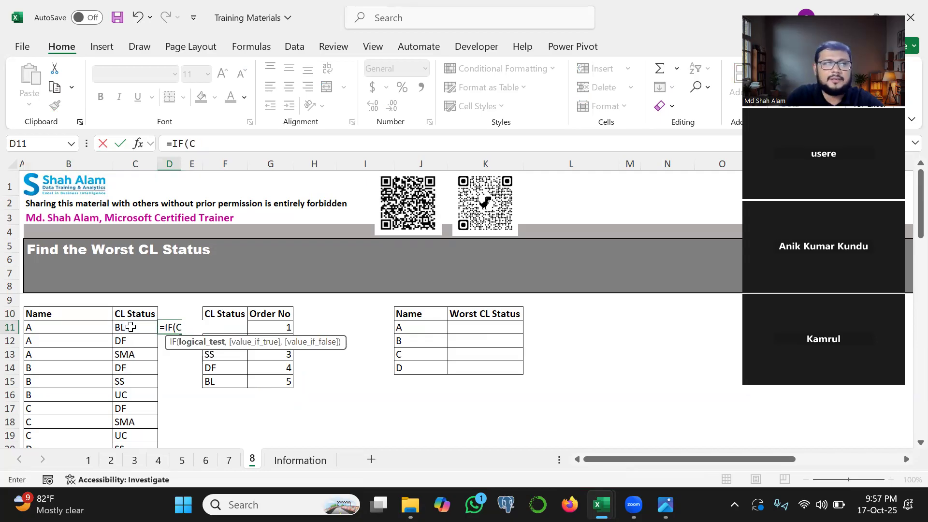
key("BackSpace")
key("BackSpace")
key("BackSpace")
key("BackSpace")
key("BackSpace")
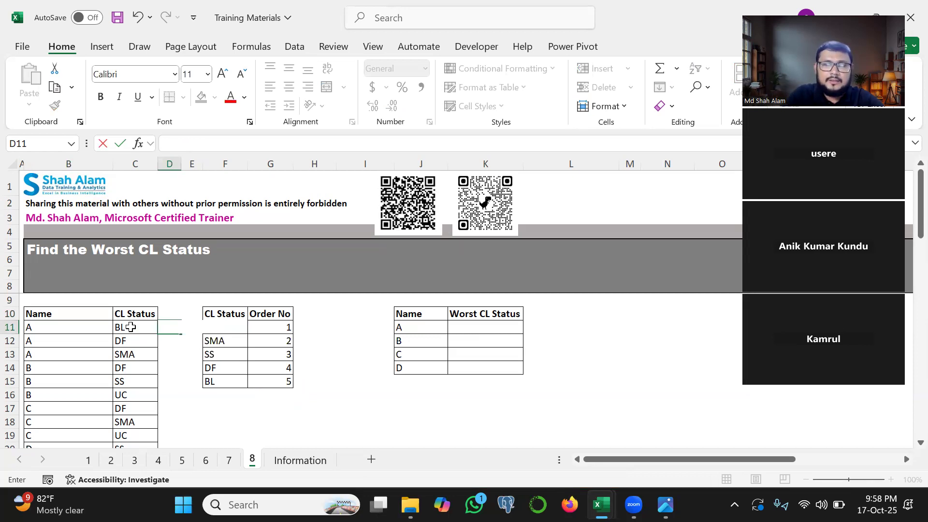
- Start a VLOOKUP formula in D11 that looks up C11 in the absolute range $F$11:$G$15
type("=vl")
key("Tab")
left_click(120, 327)
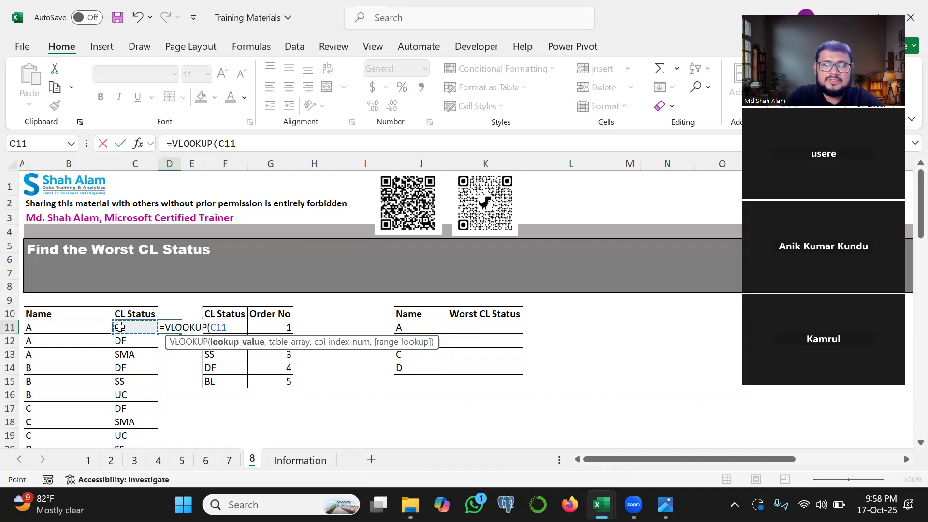
type(",")
left_click(222, 314)
key("Down")
key("ctrl+shift+Down")
key("shift+Right")
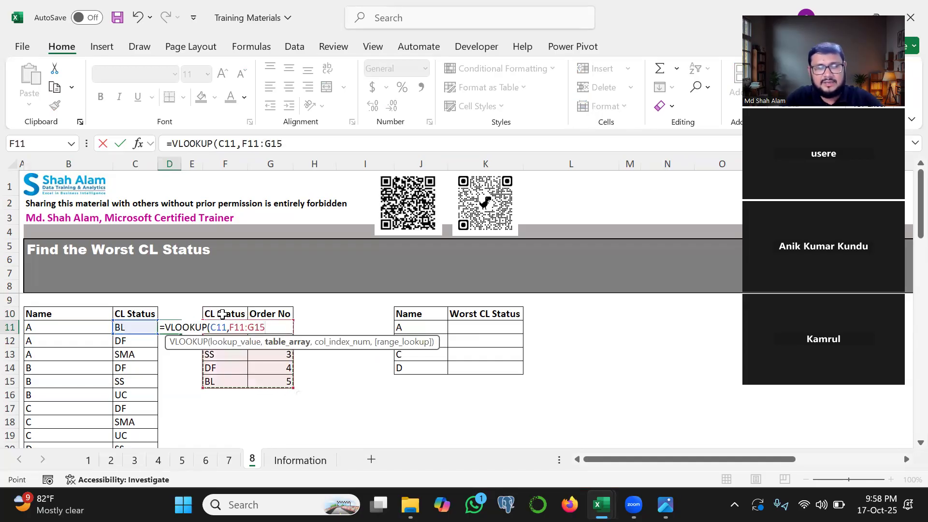
key("F4")
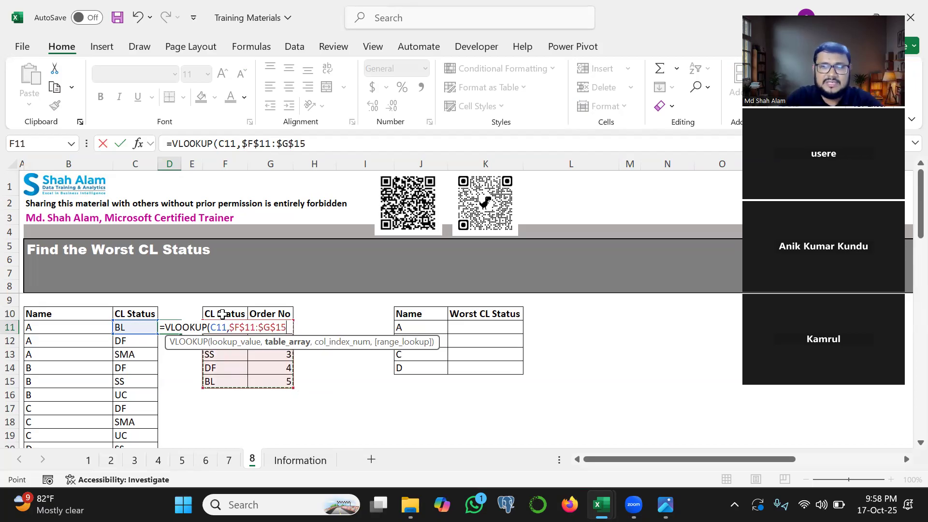
- Complete the D11 VLOOKUP with column index 2 and match type 0, and fill it down alongside the CL Status data
type(",2")
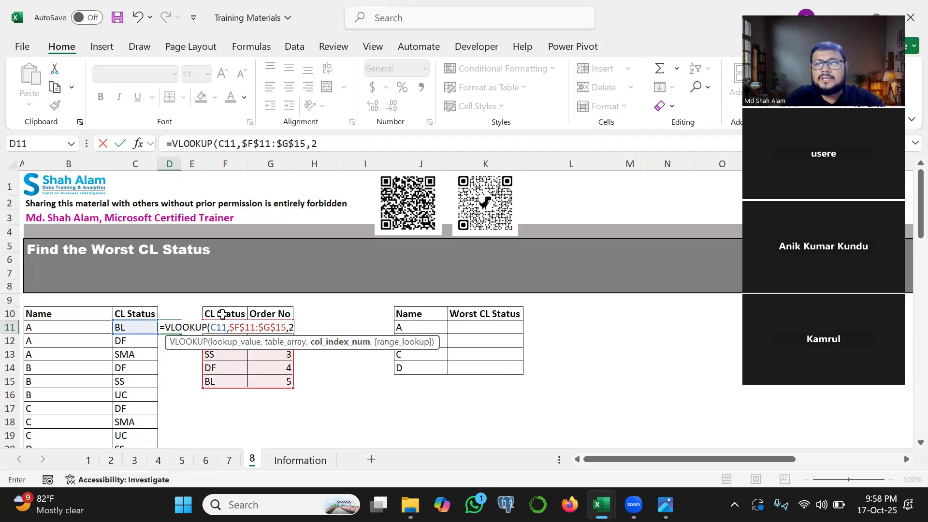
mouse_move(223, 307)
left_mouse_down()
mouse_move(216, 271)
mouse_move(161, 245)
left_mouse_up()
mouse_move(268, 312)
left_mouse_down()
mouse_move(312, 223)
mouse_move(343, 243)
left_mouse_up()
key("Escape")
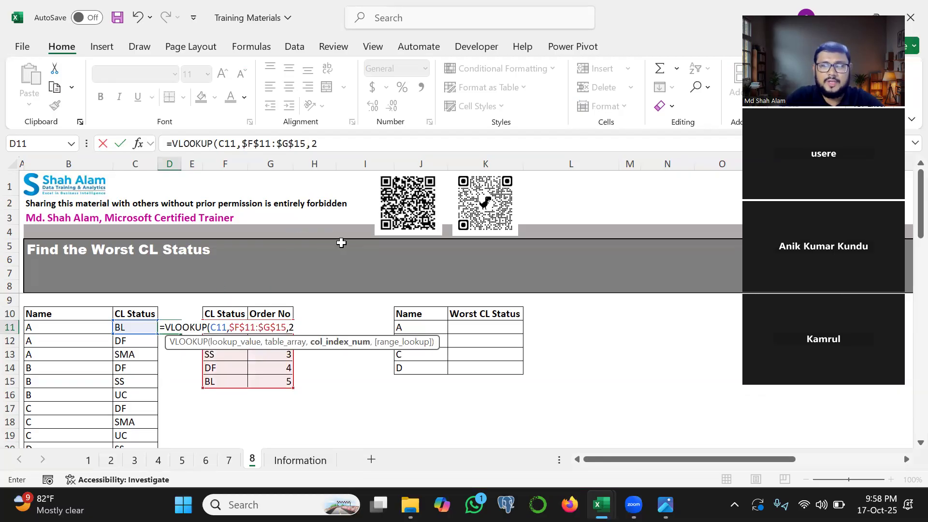
type(",0")
key("Return")
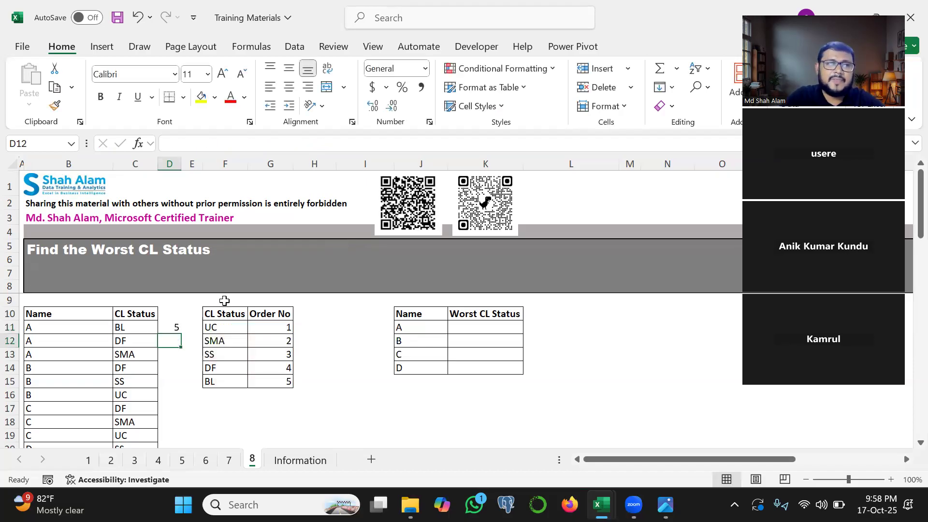
left_click(172, 327)
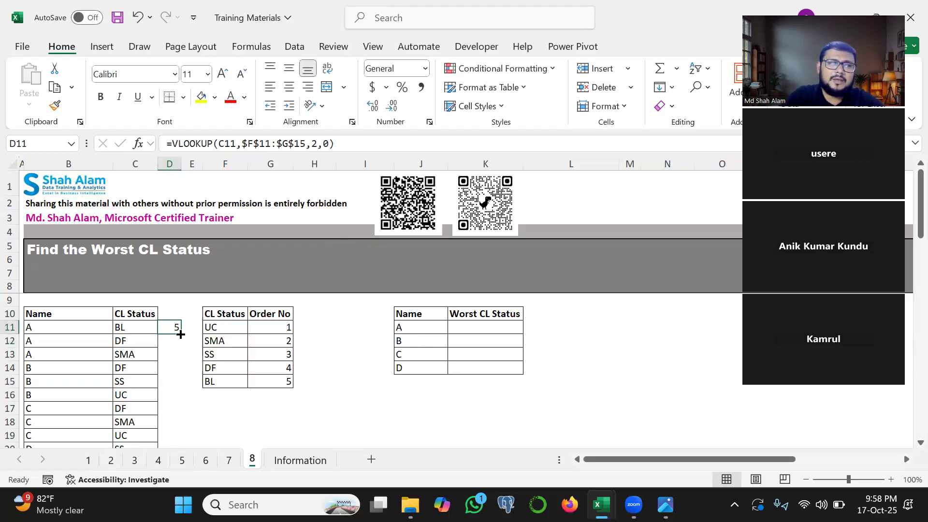
double_click(181, 334)
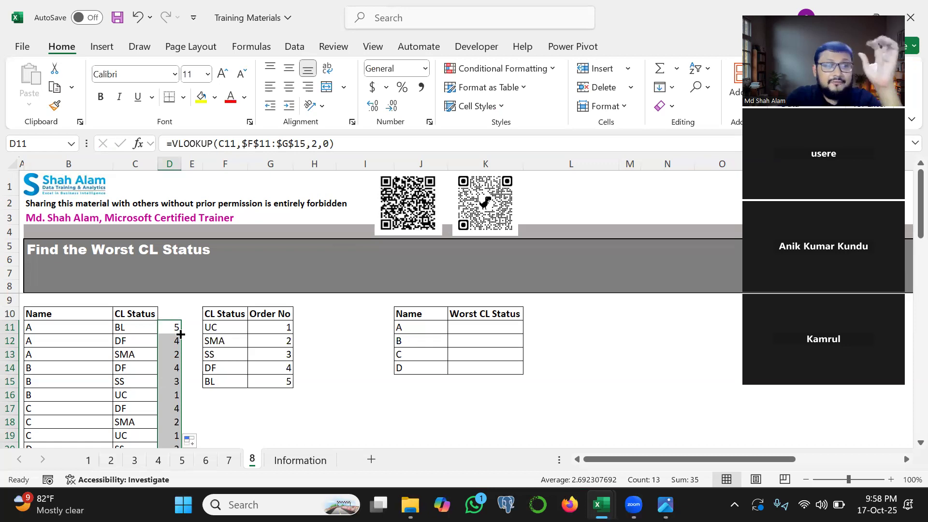
- Try a MAX formula in K11 over the looked-up order numbers starting at D11
left_click(482, 327)
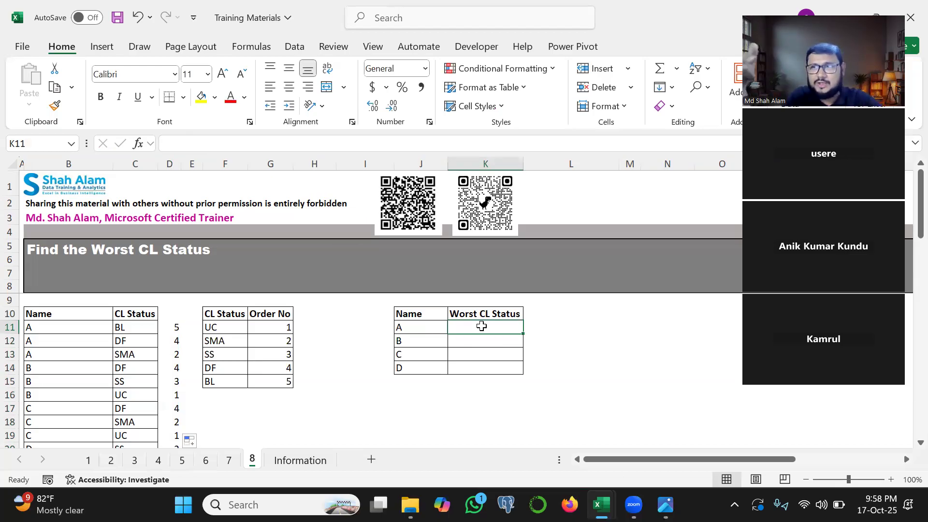
type("=")
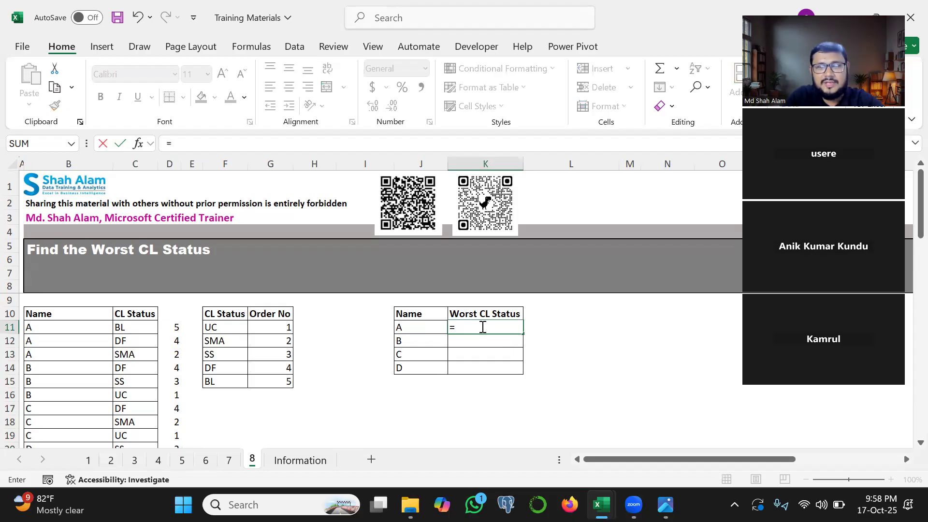
type("max(")
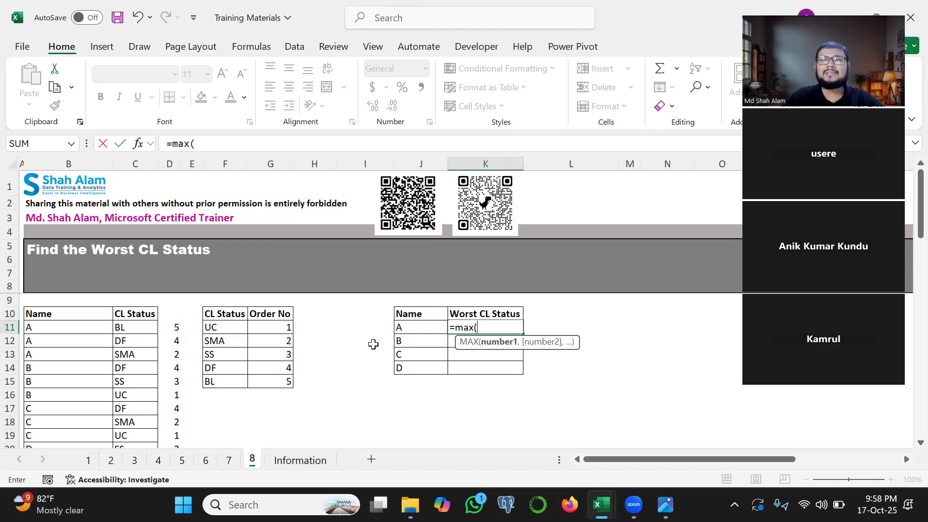
left_click(174, 326)
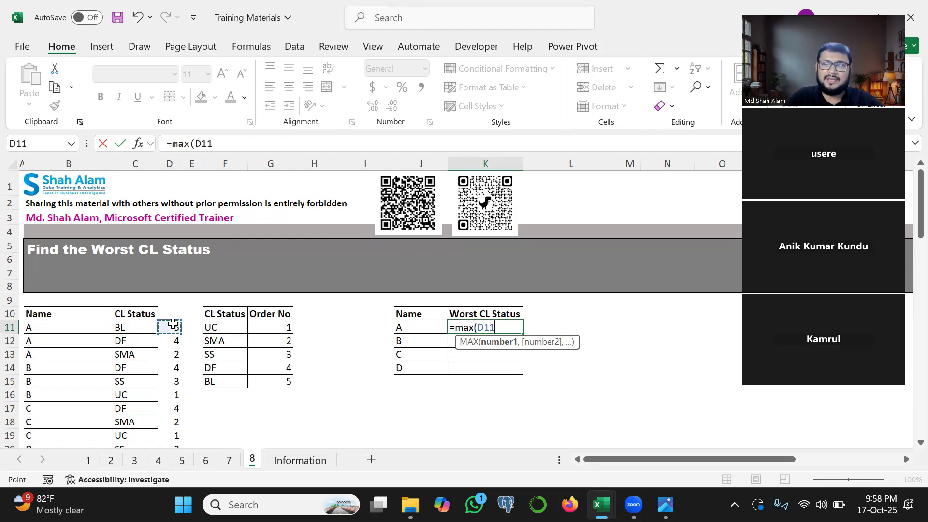
key("ctrl+shift+Down")
key("BackSpace")
key("BackSpace")
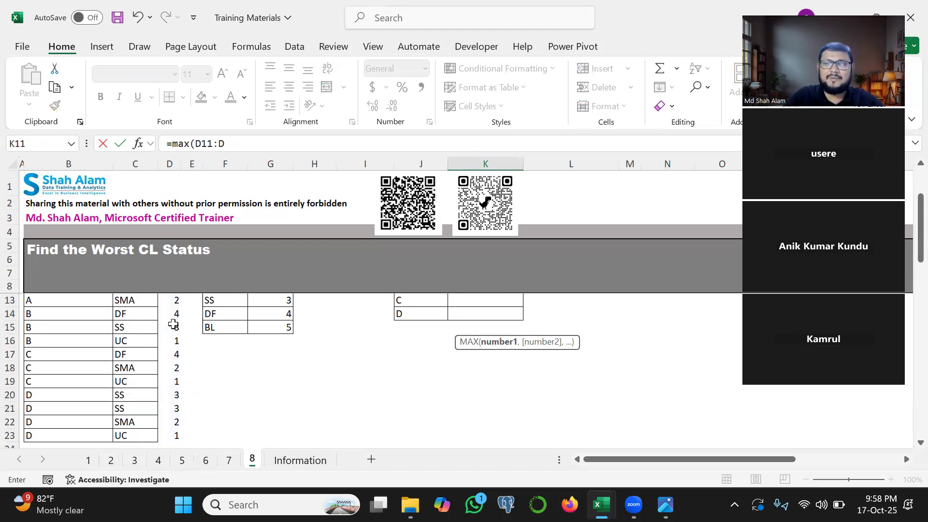
key("Up")
key("Up")
key("Up")
key("Up")
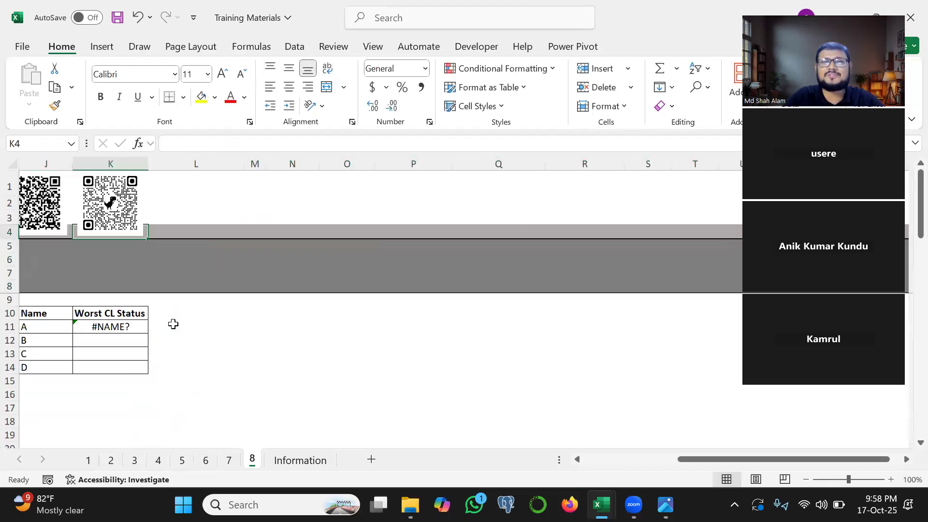
- Start a MAXIFS formula in K11 that uses D11:D23 as the maximum range
key("Down")
key("Down")
key("Down")
key("Down")
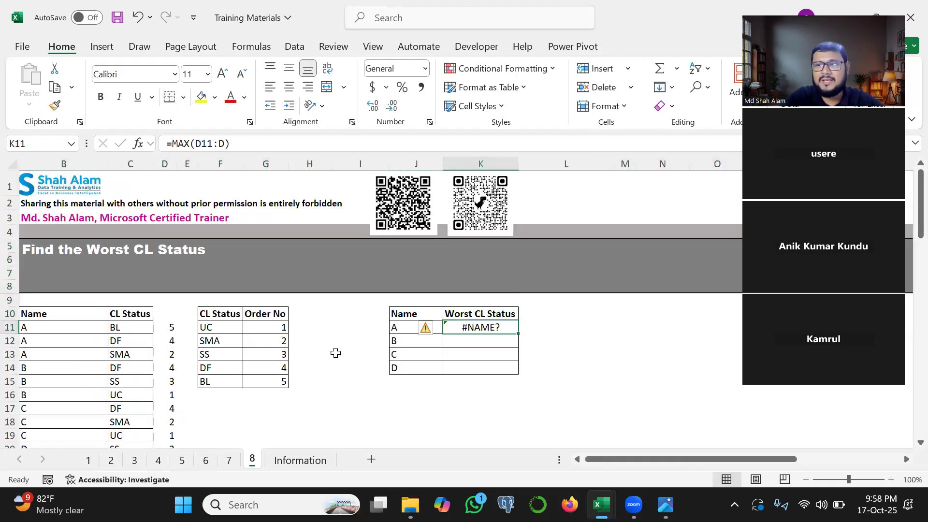
left_click_drag(609, 459, 551, 458)
type("=maxifs")
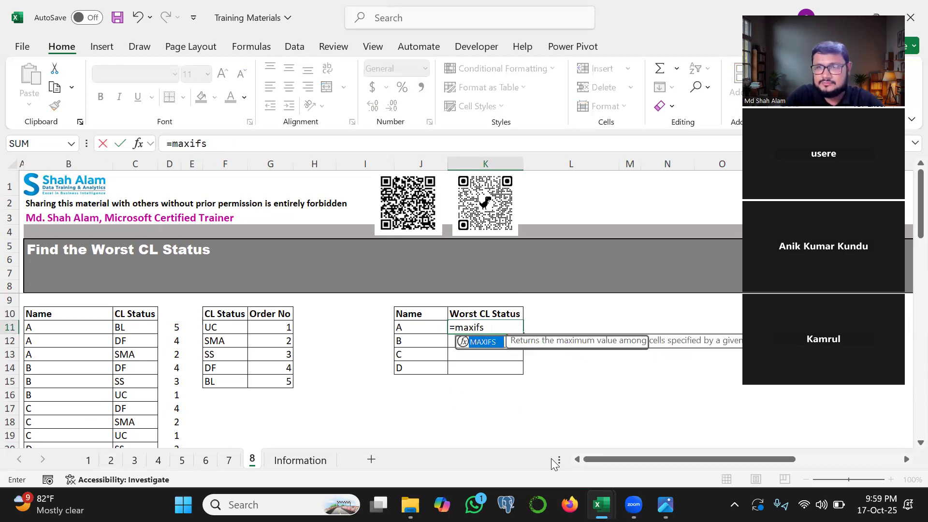
key("Tab")
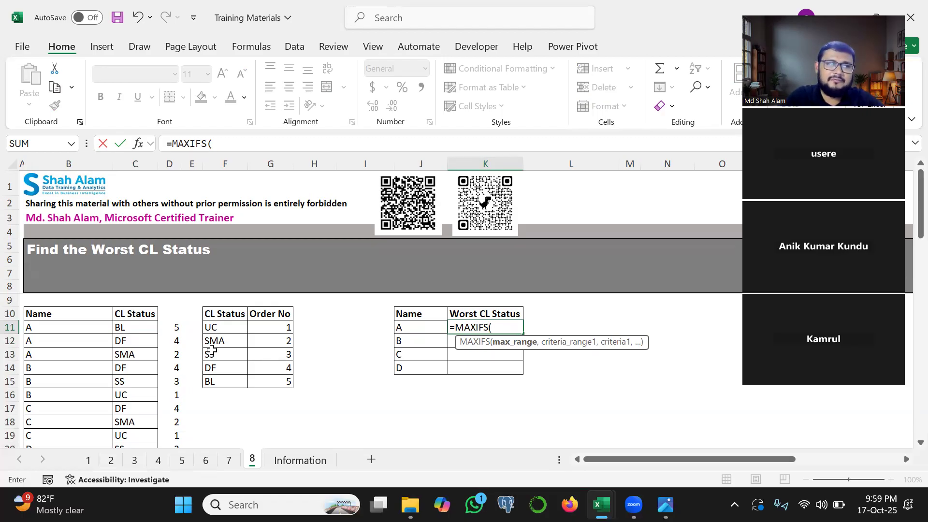
left_click(169, 326)
key("ctrl+shift+Down")
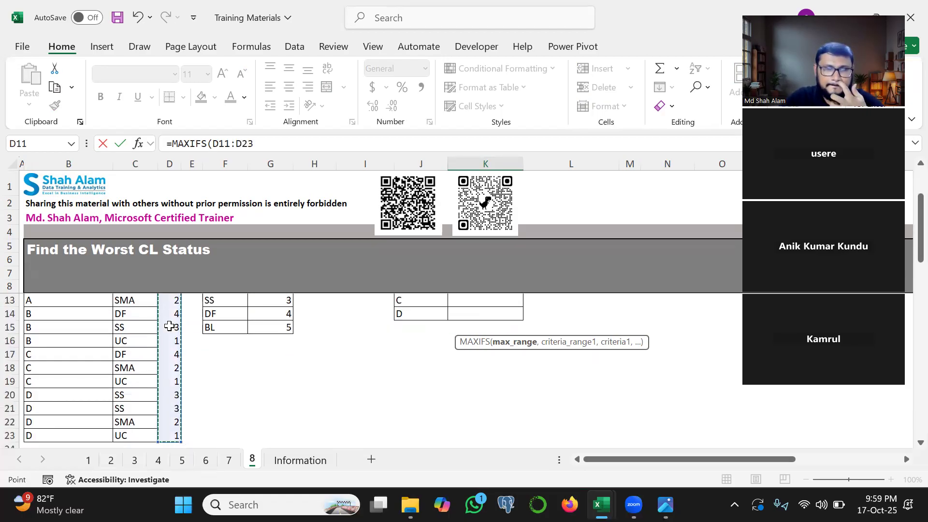
type(",")
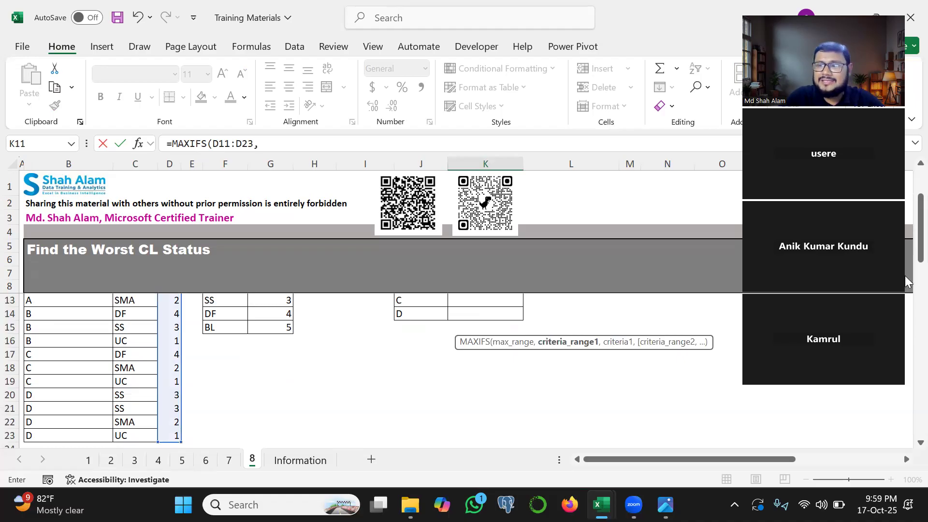
- Complete the K11 MAXIFS formula with criteria range B11:B23 and the name in J11 as the criterion
scroll(906, 282, "up", 2)
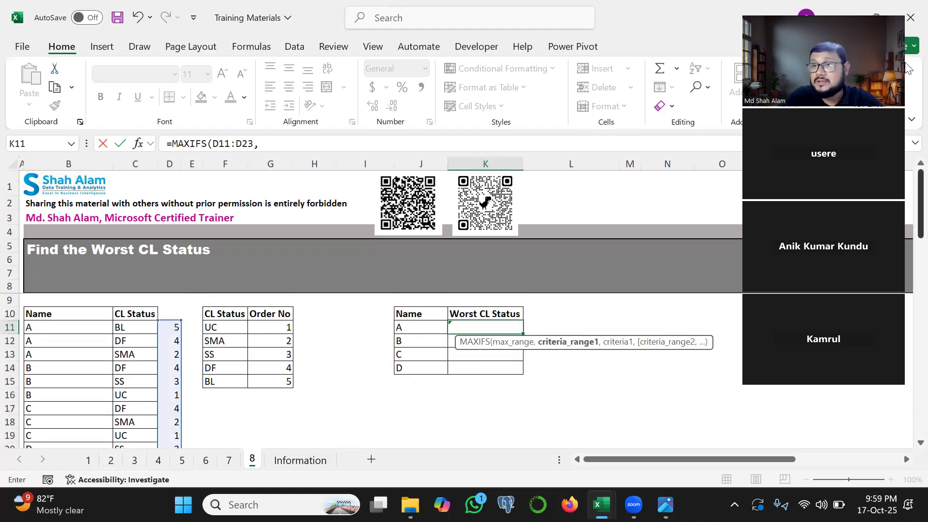
left_click(66, 328)
key("ctrl+shift+Down")
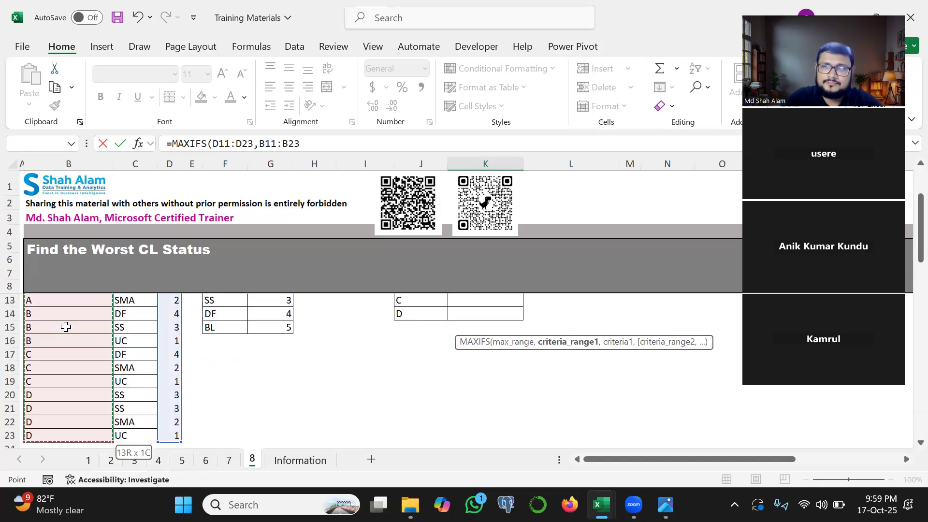
type(",")
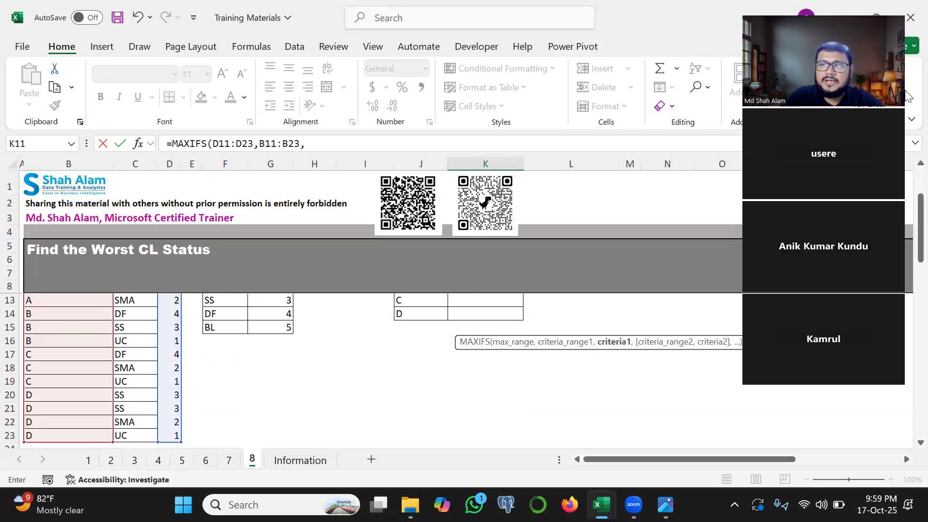
scroll(405, 319, "up", 2)
left_click(406, 328)
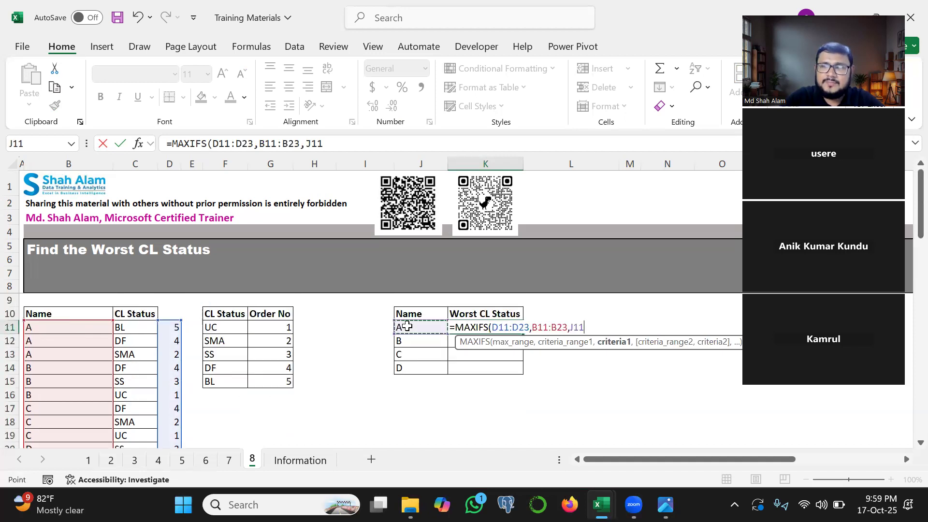
key("Return")
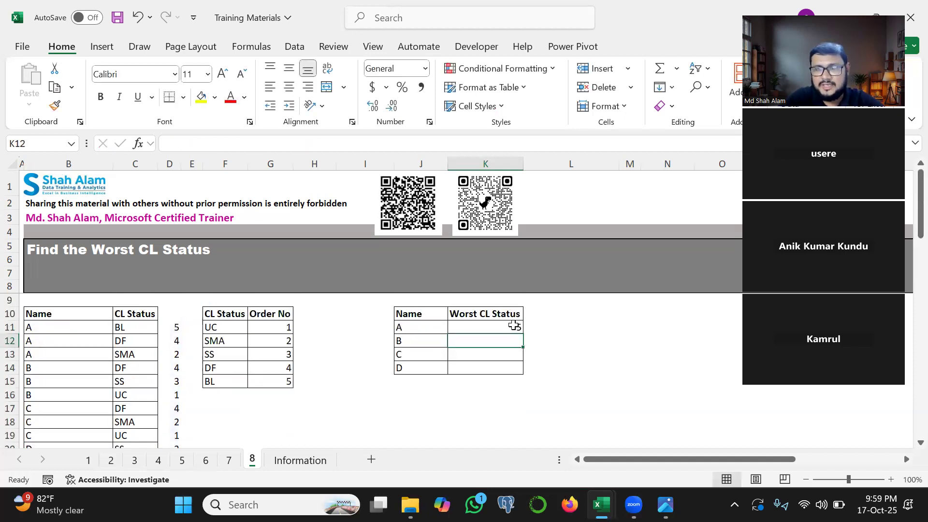
- Make the K11 MAXIFS ranges absolute as $D$11:$D$23 and $B$11:$B$23, and fill the formula down to K14
double_click(498, 327)
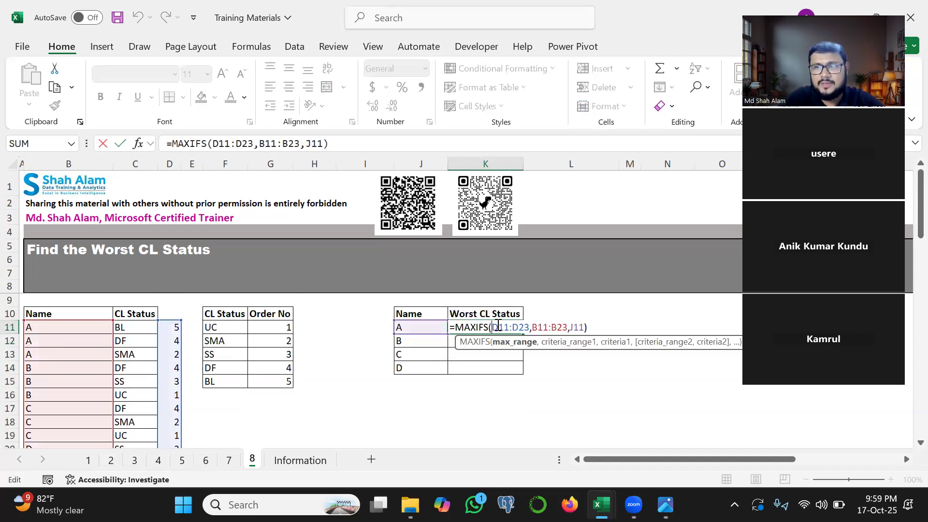
left_click(530, 327, "shift")
key("F4")
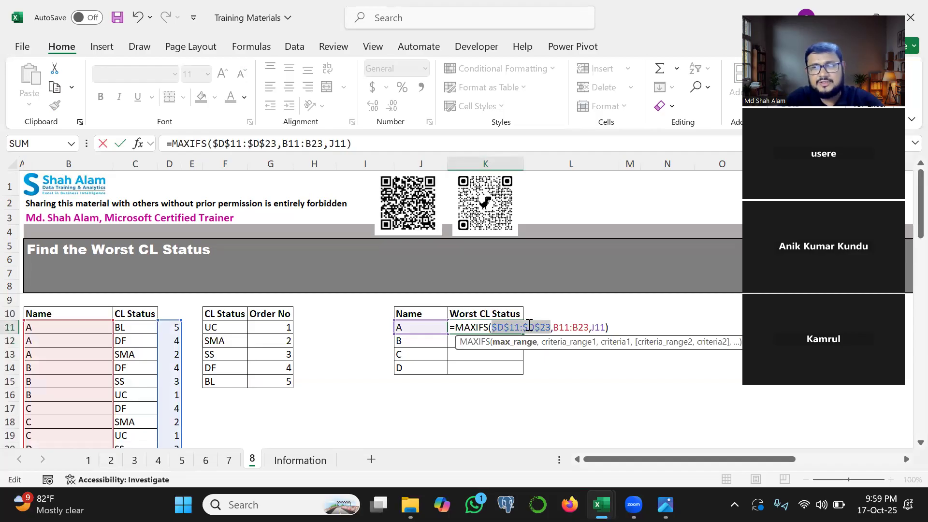
left_click(554, 328)
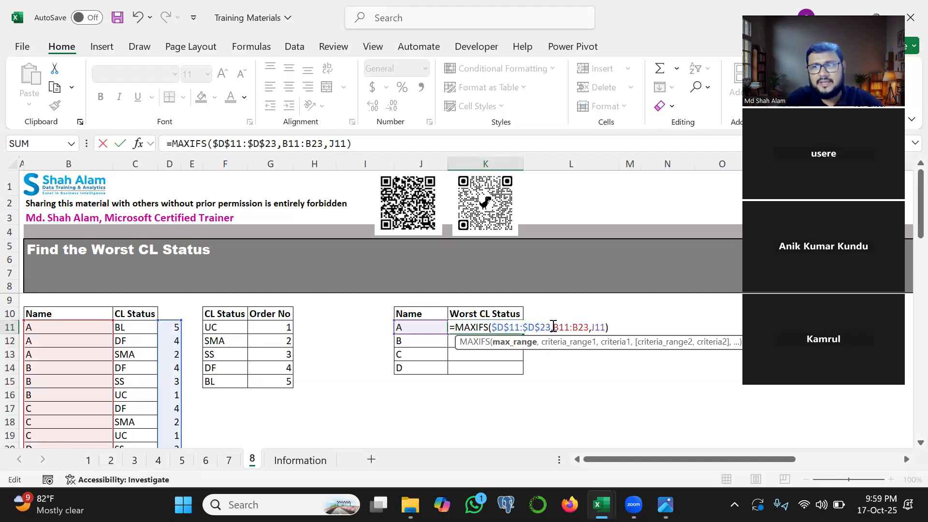
left_click(588, 327, "shift")
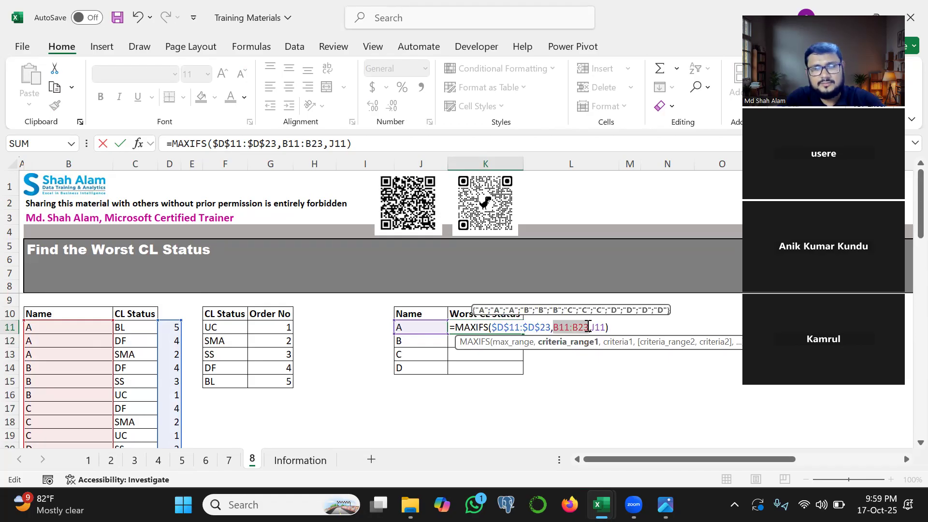
key("F4")
key("ctrl+Return")
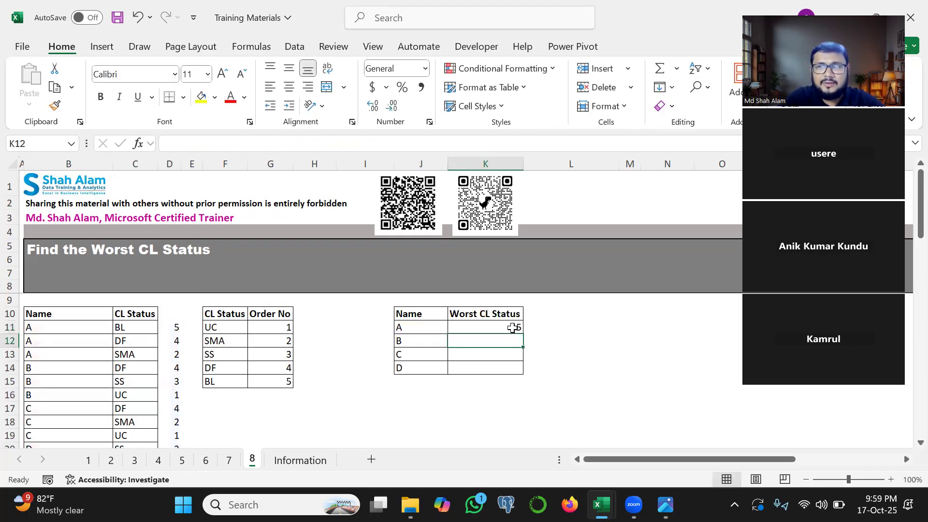
double_click(521, 333)
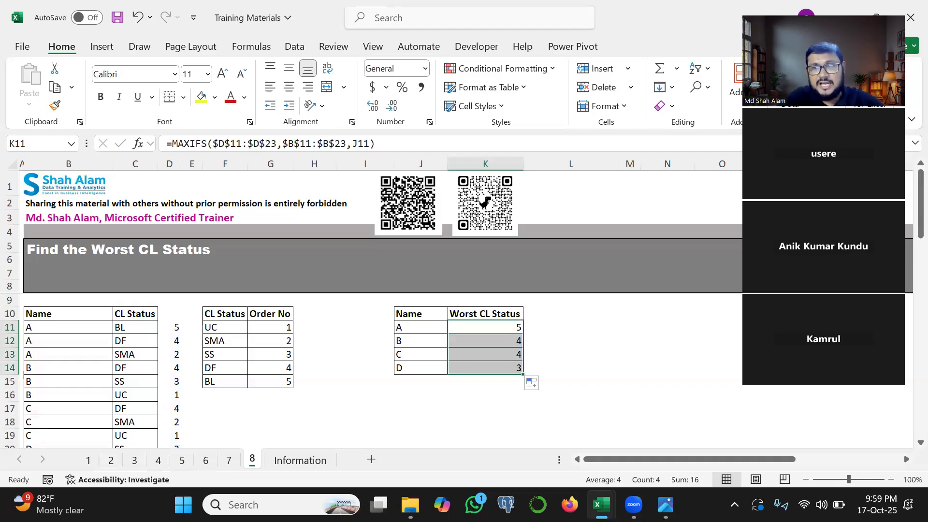
- Outline the order numbers in the Worst CL Status column, mark the value for name A, and clear the marks
mouse_move(476, 325)
left_mouse_down()
mouse_move(492, 347)
mouse_move(492, 375)
mouse_move(545, 302)
mouse_move(466, 344)
left_mouse_up()
mouse_move(512, 326)
left_mouse_down()
mouse_move(500, 319)
mouse_move(544, 315)
left_mouse_up()
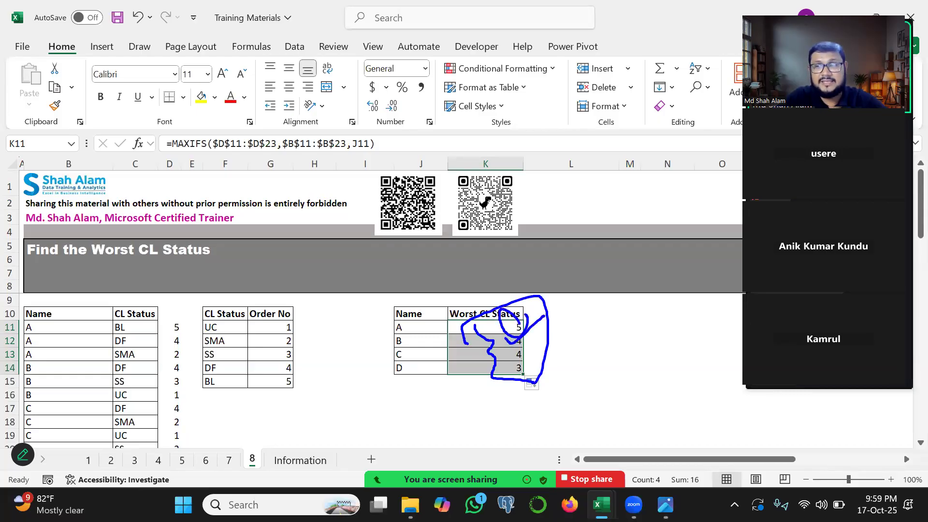
key("Escape")
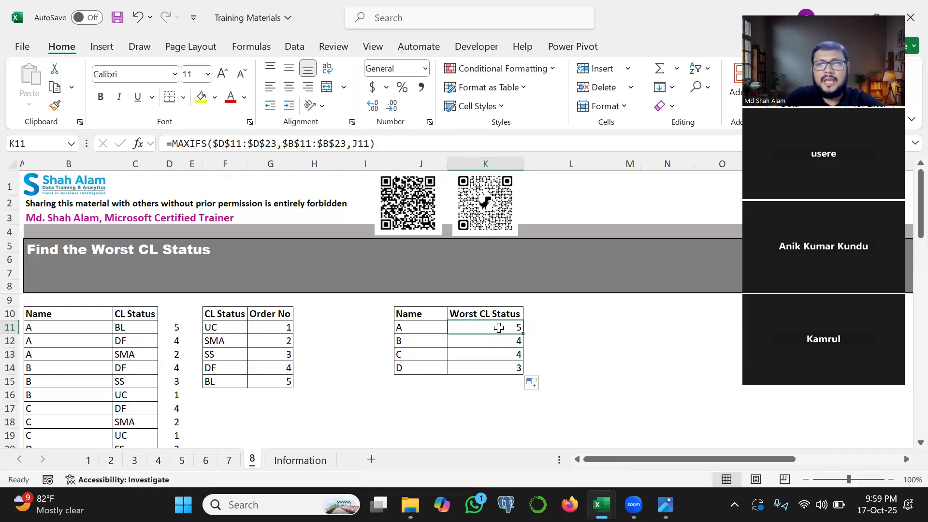
- Wrap the K11 MAXIFS formula in an INDEX function that uses the CL Status list F11:F15 as its array
double_click(499, 327)
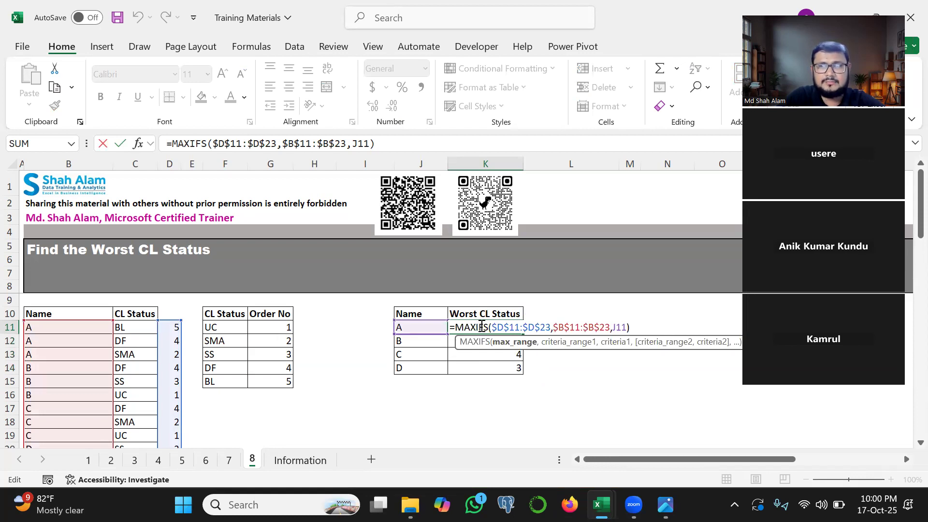
left_click(455, 324)
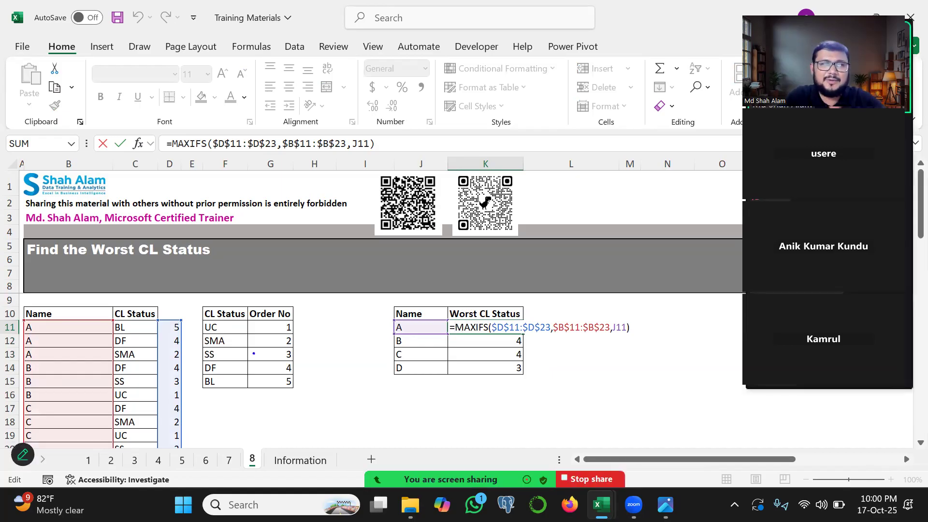
mouse_move(254, 350)
left_mouse_down()
mouse_move(208, 360)
mouse_move(220, 339)
mouse_move(221, 390)
left_mouse_up()
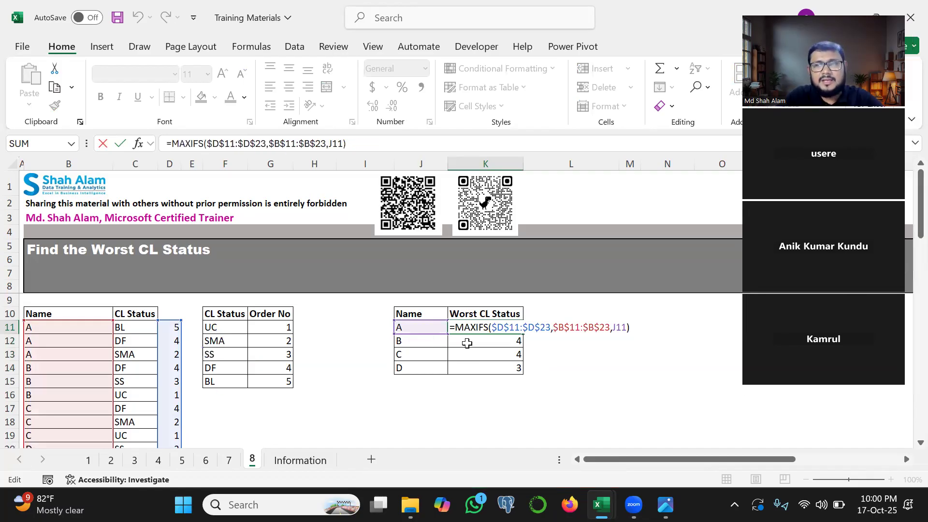
type("ind")
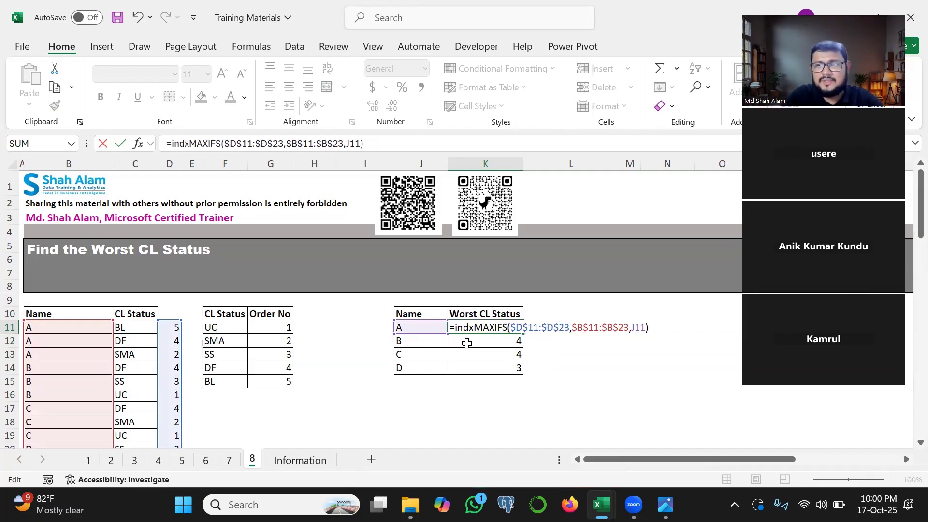
key("Tab")
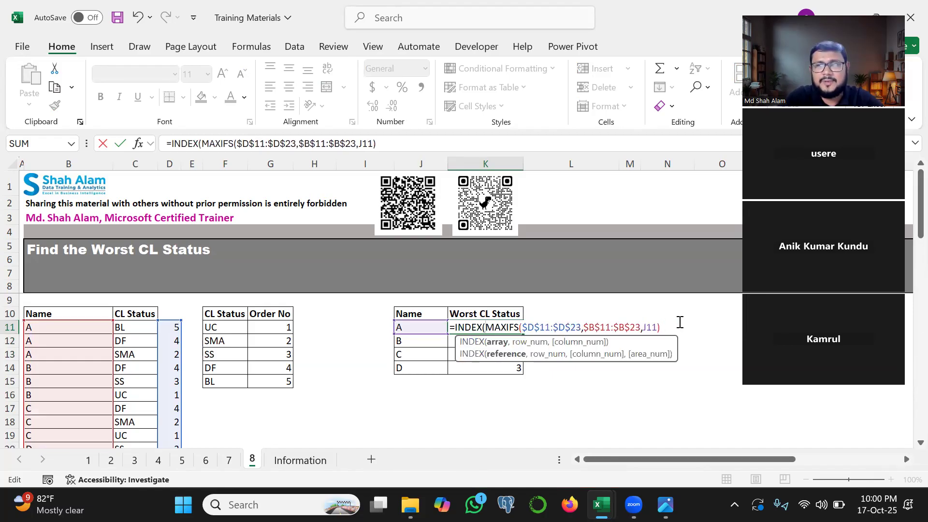
left_click(225, 327)
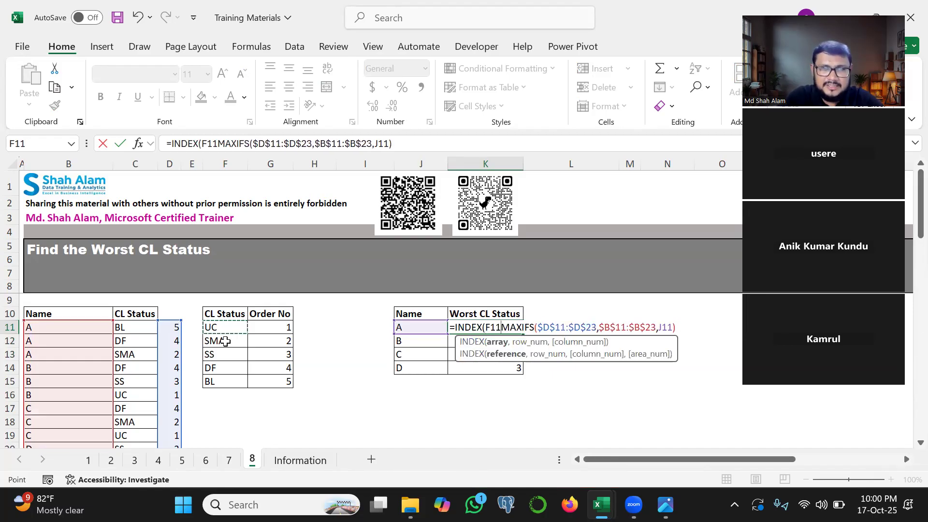
left_click(222, 381, "shift")
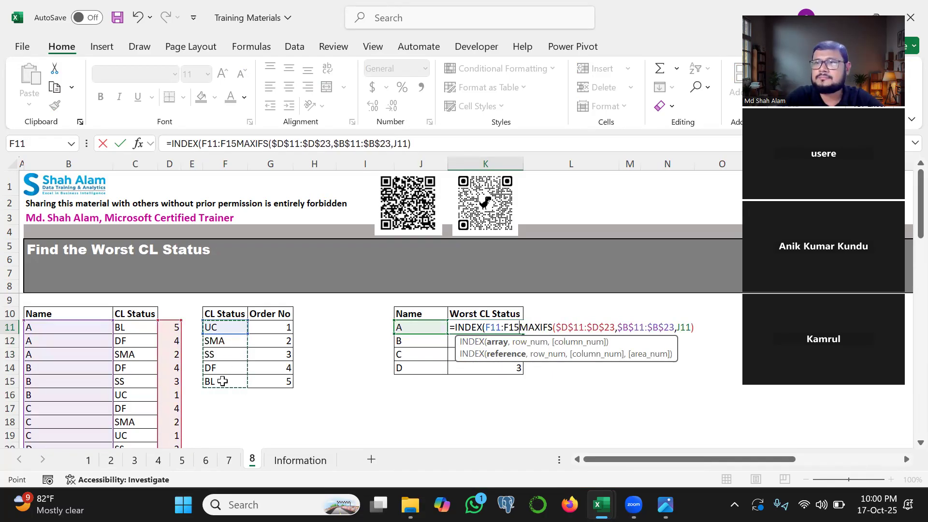
type(",")
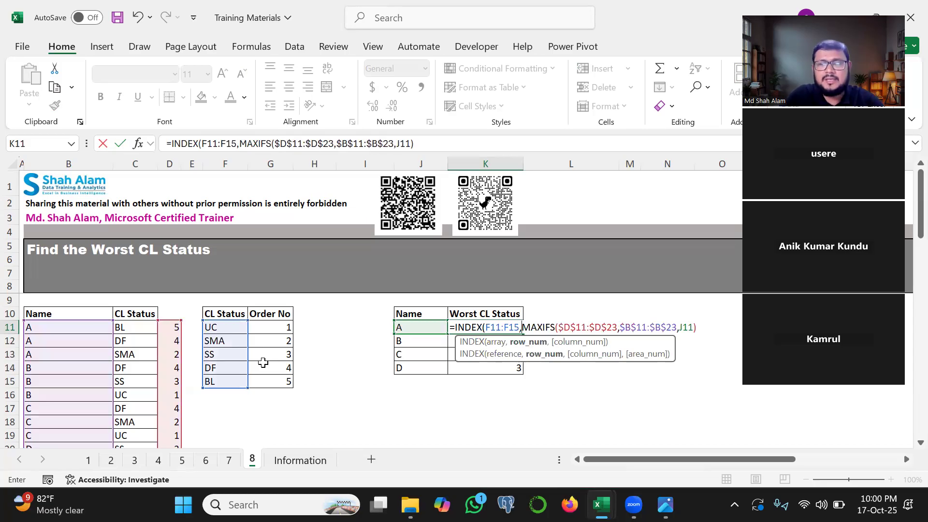
- Insert a MATCH function as the INDEX row number in K11, with the MAXIFS expression as its lookup value
type("match")
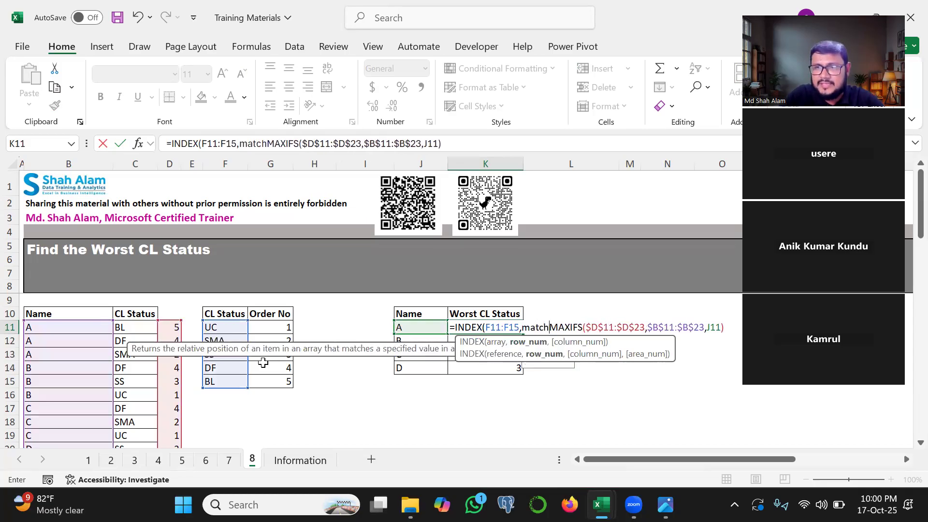
key("Tab")
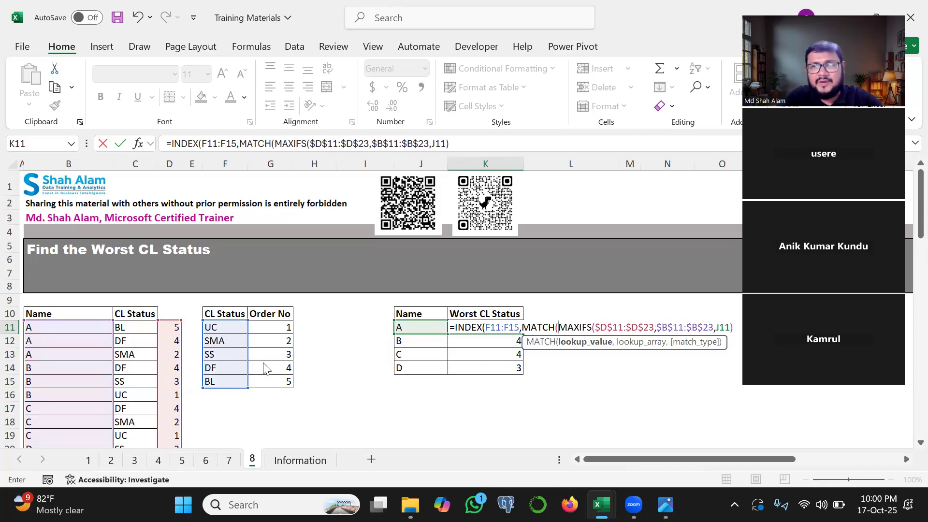
left_click_drag(566, 334, 734, 333)
key("Escape")
left_click(736, 326)
type(",")
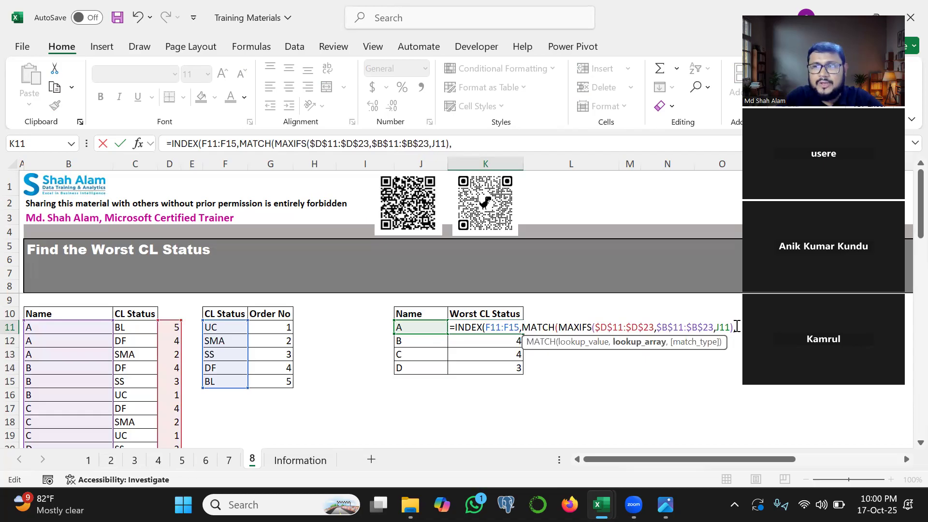
- Complete the MATCH in K11 with lookup array $G$11:$G$15 and match type 0, and fill the formula down to K14
left_click(272, 329)
left_click_drag(275, 379, 274, 380)
key("F4")
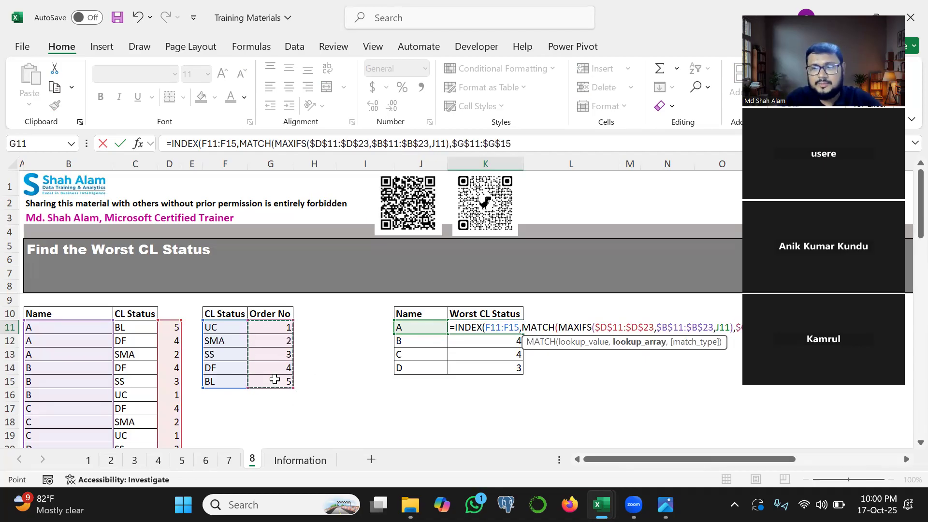
type(",0")
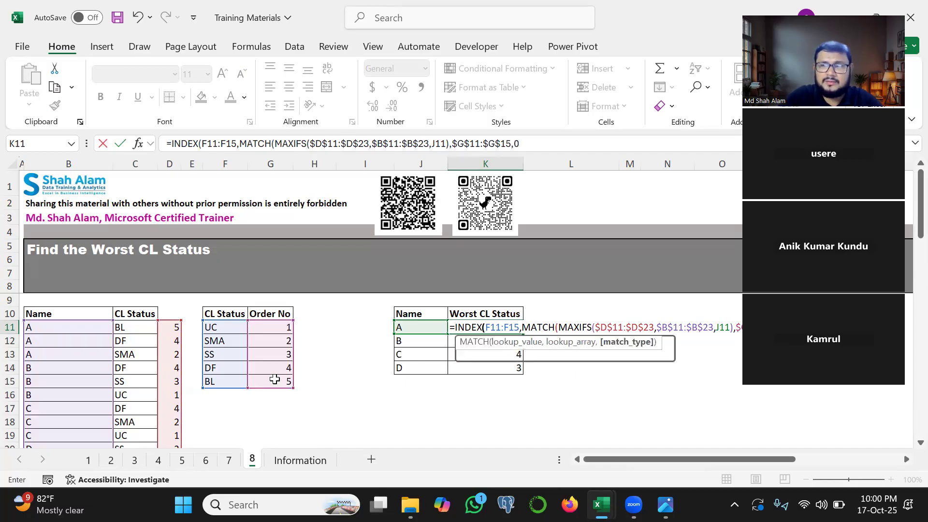
key("Return")
left_click(491, 327)
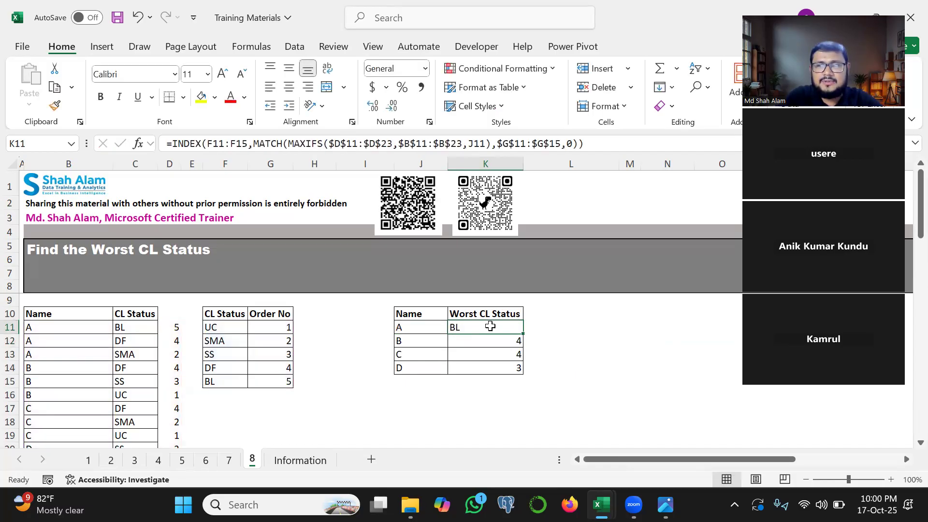
double_click(524, 334)
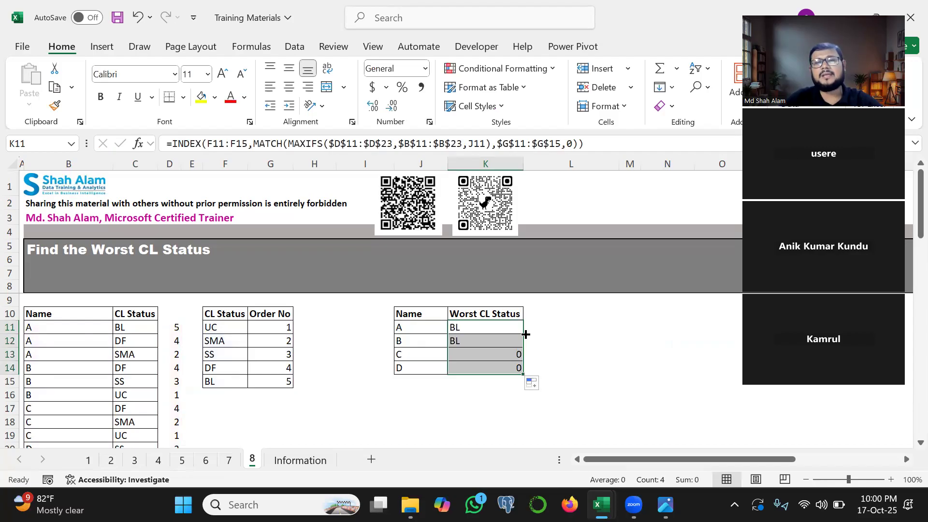
- Inspect the INDEX array references in the K11 and K13 formulas without changing them
double_click(486, 327)
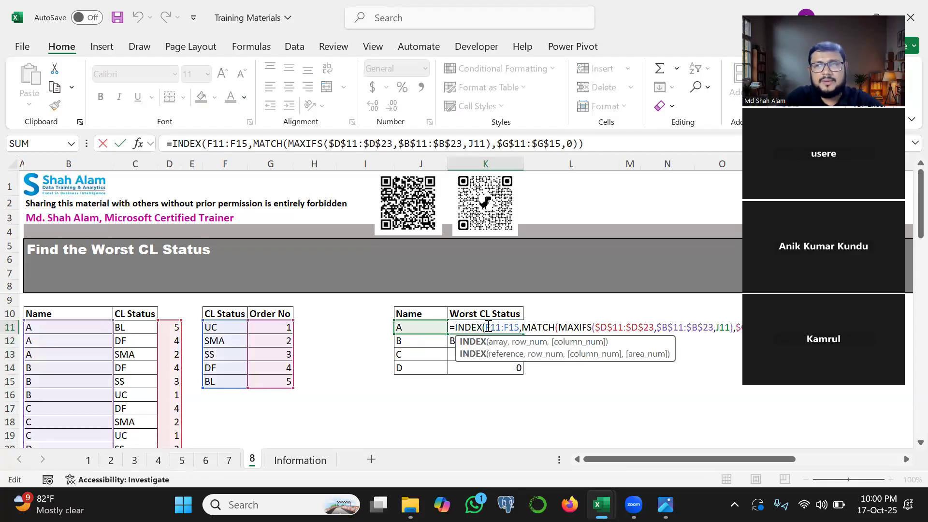
left_click(486, 327)
left_click(519, 328, "shift")
key("Escape")
double_click(491, 354)
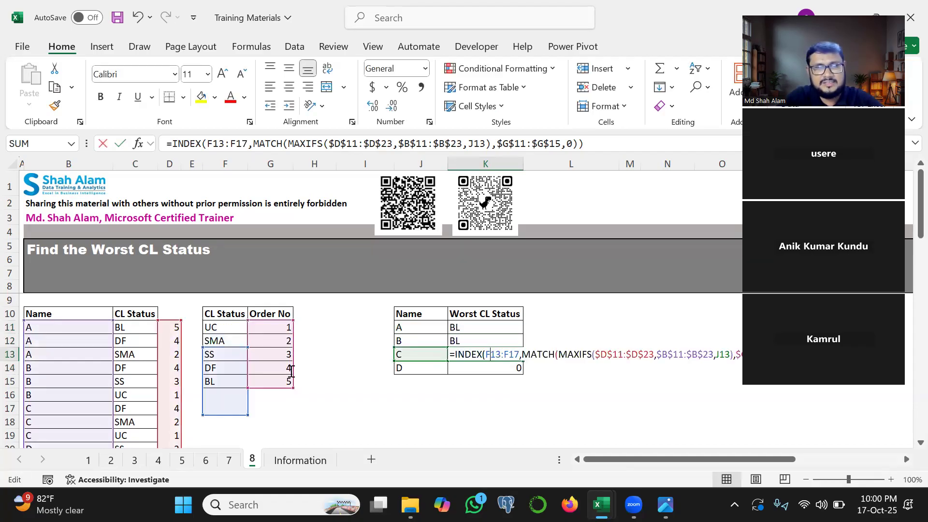
key("Escape")
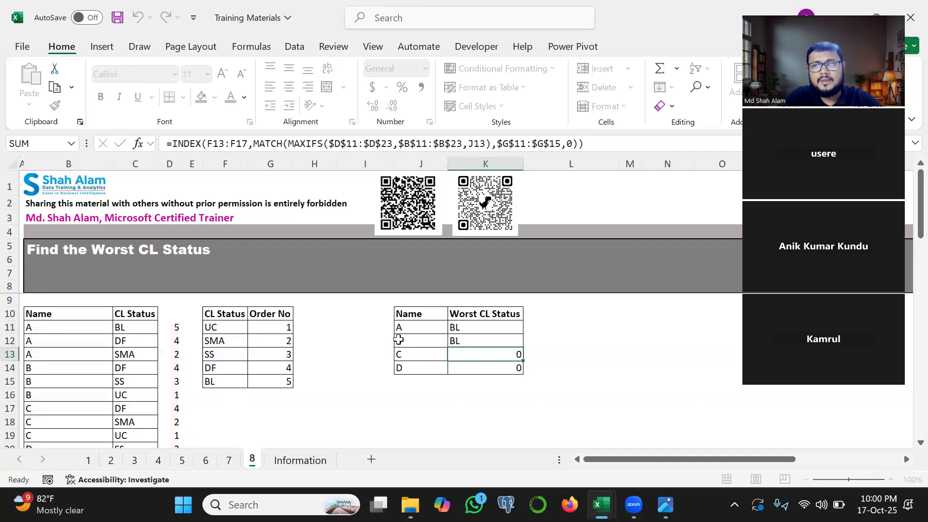
- Make the INDEX array in K11 absolute as $F$11:$F$15 and fill the formula down to K14
double_click(471, 326)
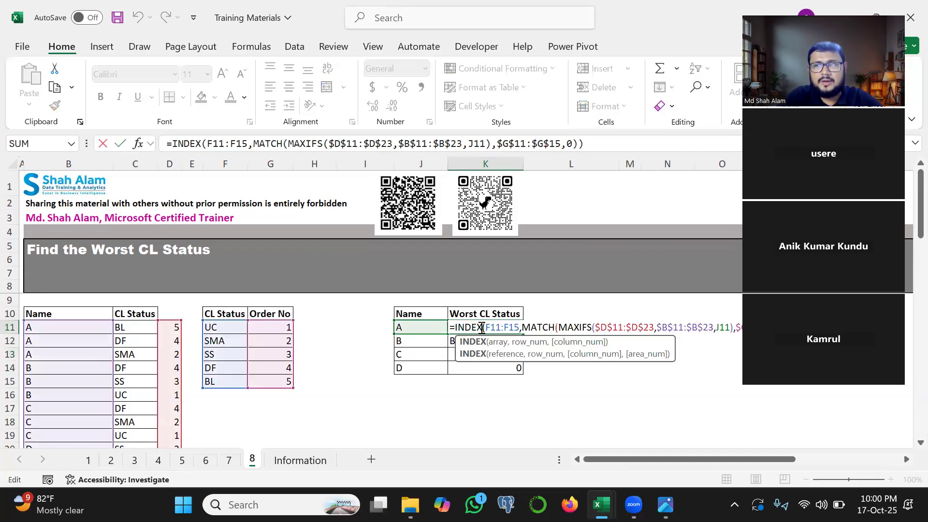
left_click(485, 327)
left_click(519, 327, "shift")
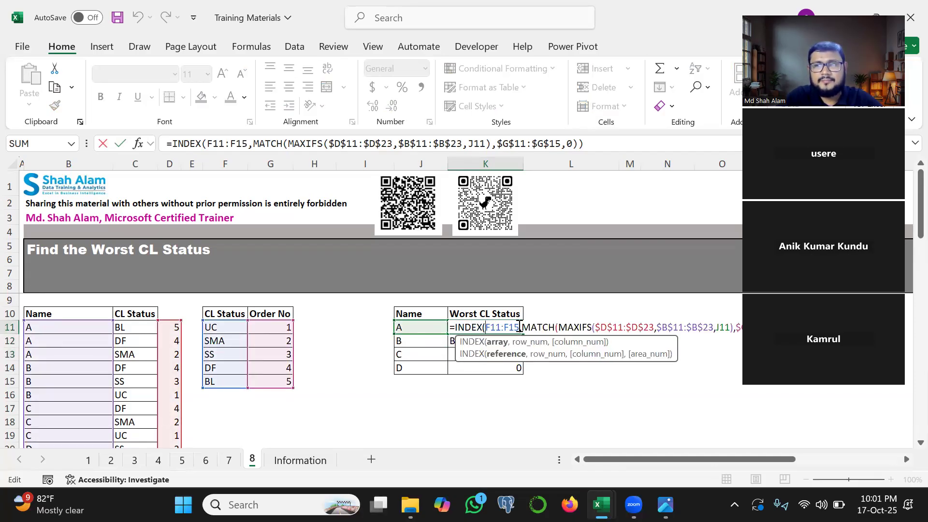
key("F4")
key("Return")
left_click(504, 326)
double_click(523, 334)
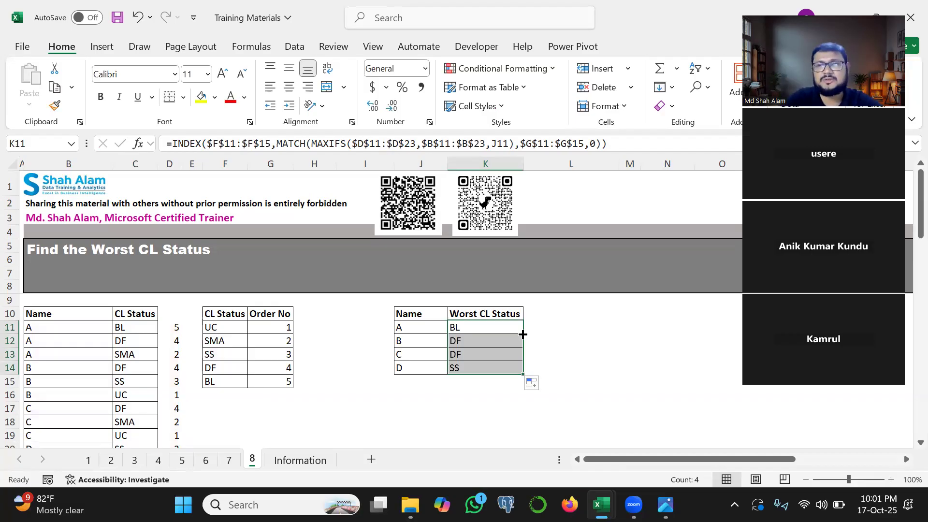
- Review the full K11 formula, mark its link to the CL Status and Order No table, and leave the formula unchanged
double_click(481, 326)
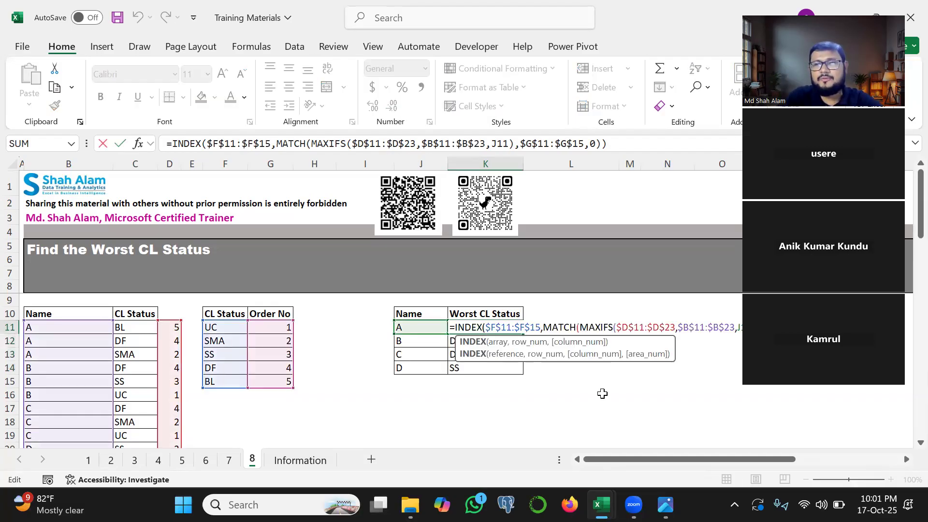
left_click_drag(682, 460, 717, 466)
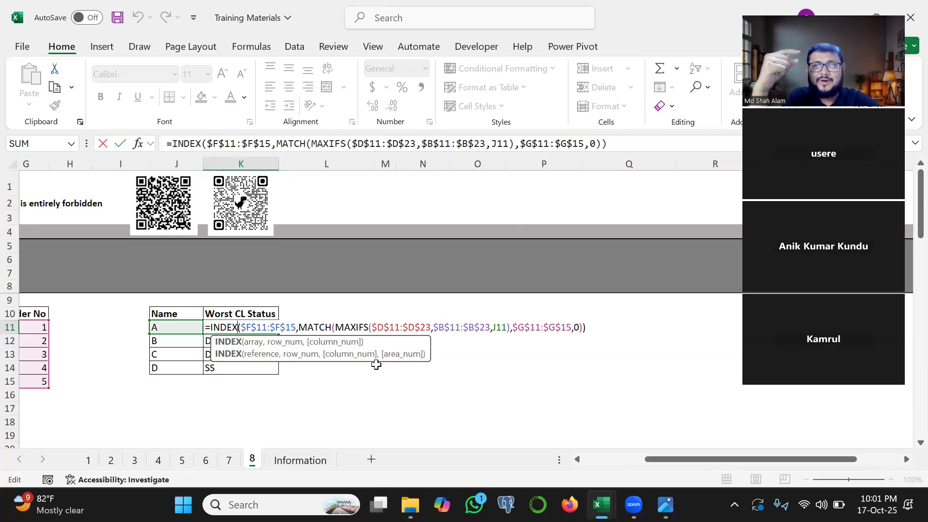
left_click_drag(650, 461, 610, 461)
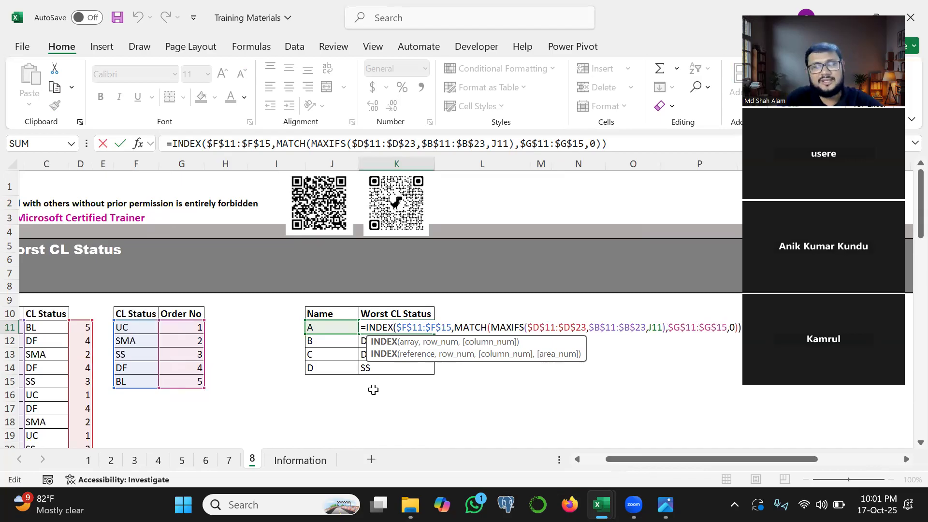
mouse_move(362, 331)
left_mouse_down()
mouse_move(273, 297)
mouse_move(150, 353)
mouse_move(184, 345)
left_mouse_up()
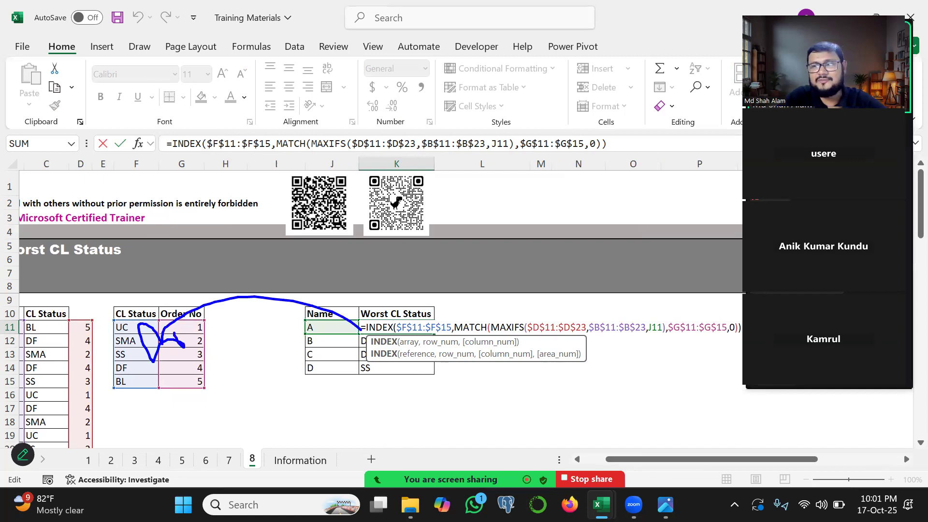
mouse_move(173, 360)
left_mouse_down()
mouse_move(115, 363)
mouse_move(114, 385)
mouse_move(129, 366)
left_mouse_up()
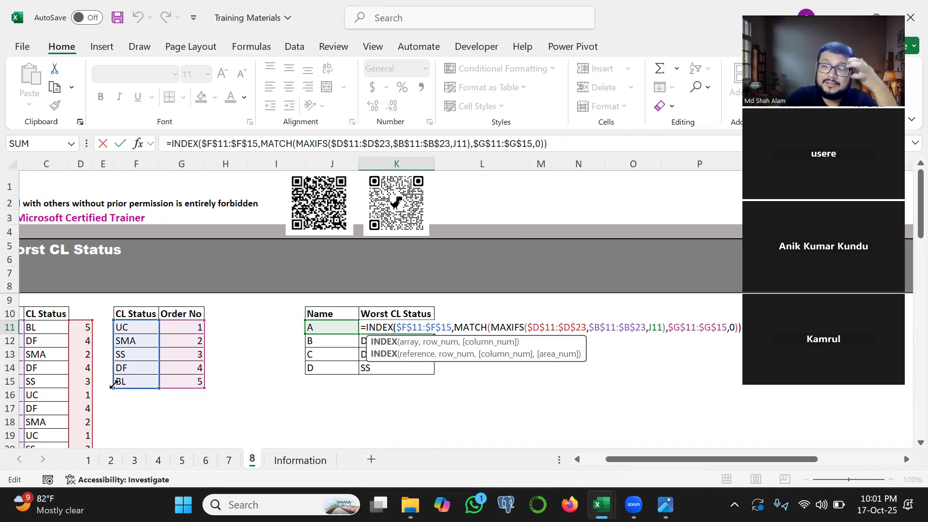
key("Return")
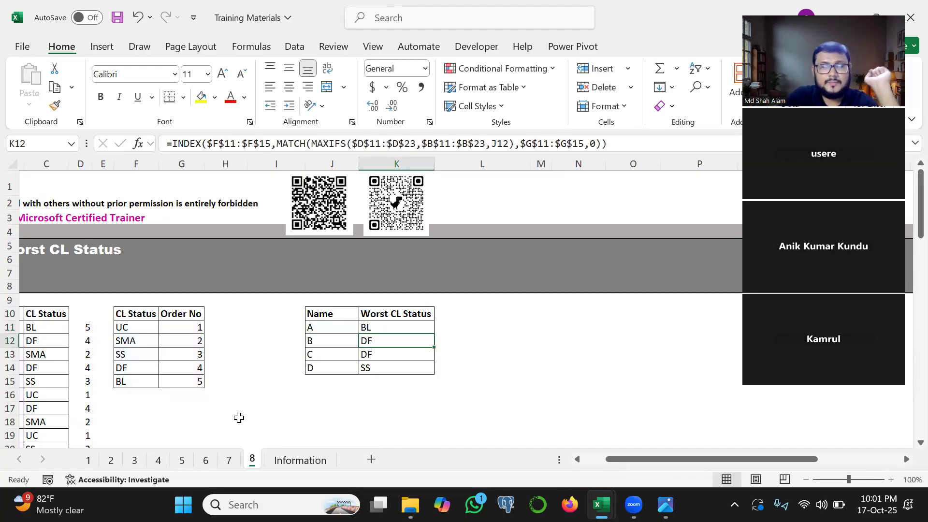
double_click(392, 325)
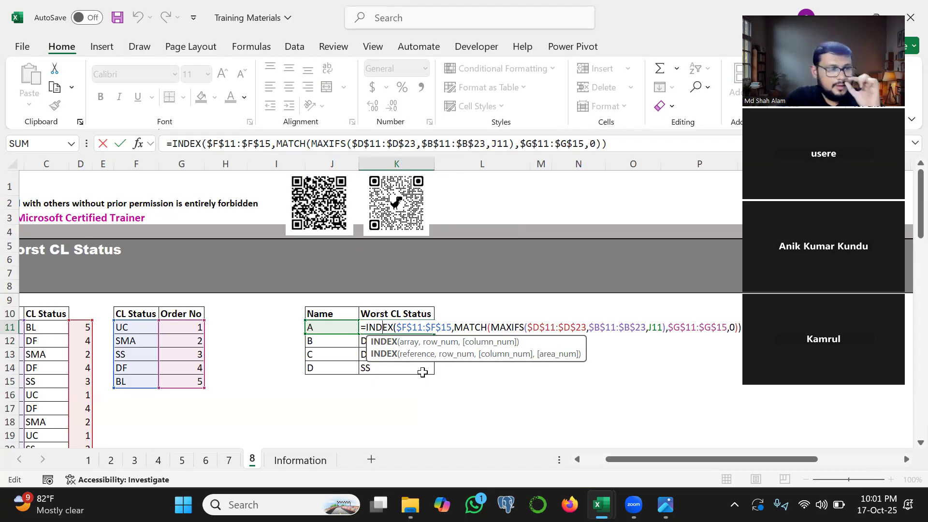
key("Escape")
- Open sheet 7, mark how the branch code at the start of the first account number leads to Branch Name, and clear the marks
left_click(189, 464)
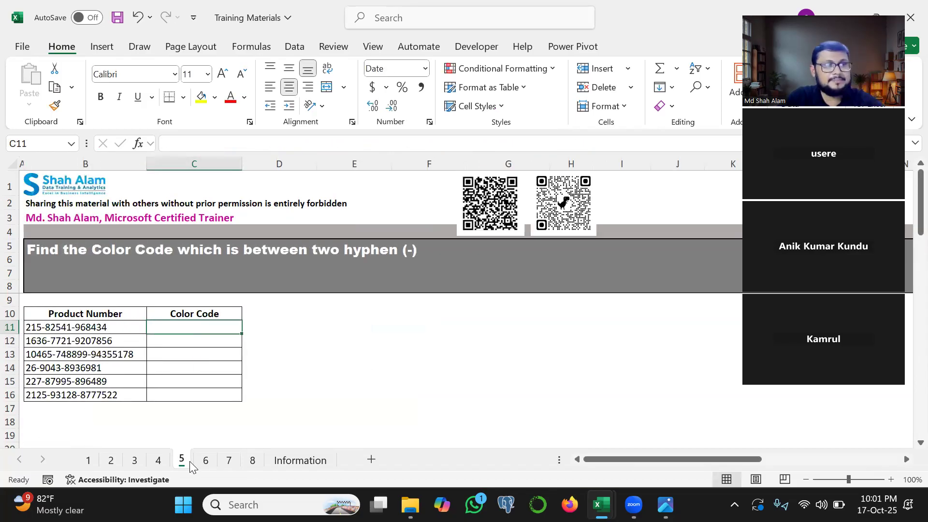
left_click(229, 465)
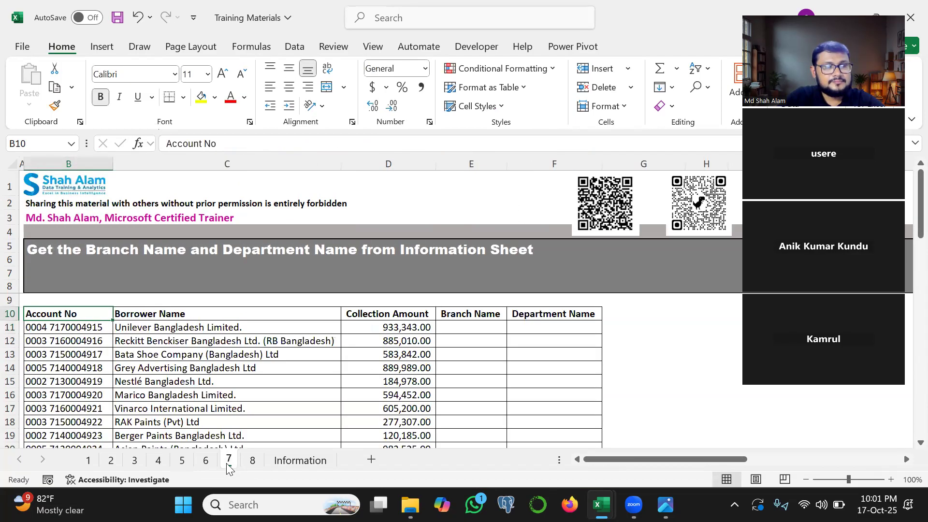
left_click(458, 327)
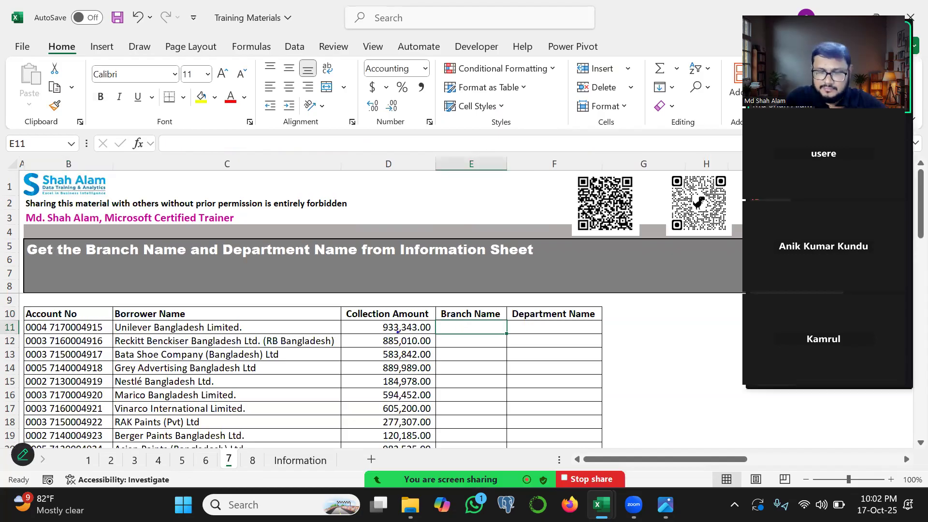
mouse_move(404, 309)
left_mouse_down()
mouse_move(390, 362)
mouse_move(401, 399)
left_mouse_up()
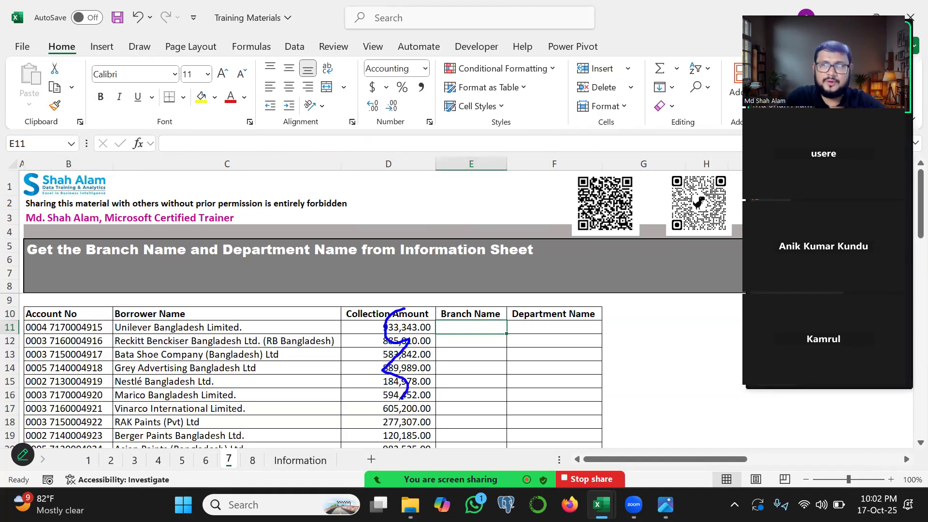
key("Escape")
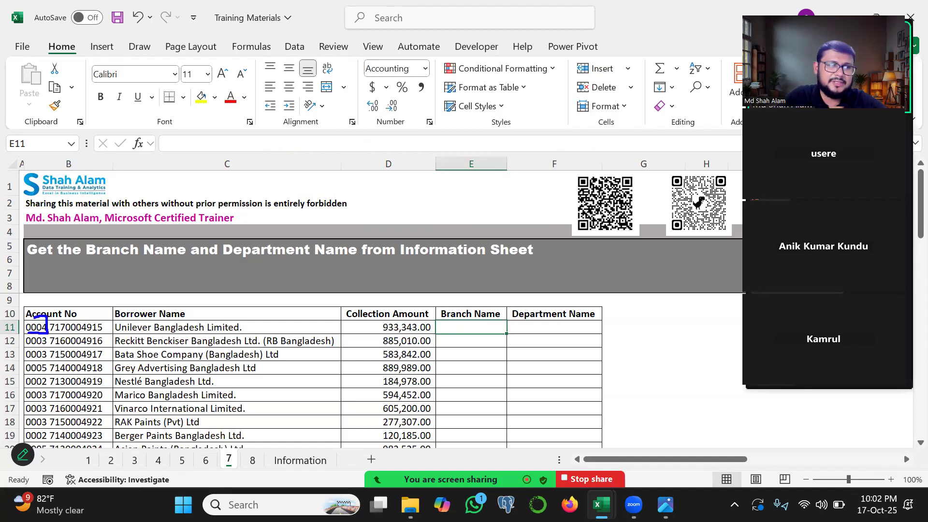
mouse_move(34, 321)
left_mouse_down()
mouse_move(489, 312)
mouse_move(469, 331)
mouse_move(471, 296)
left_mouse_up()
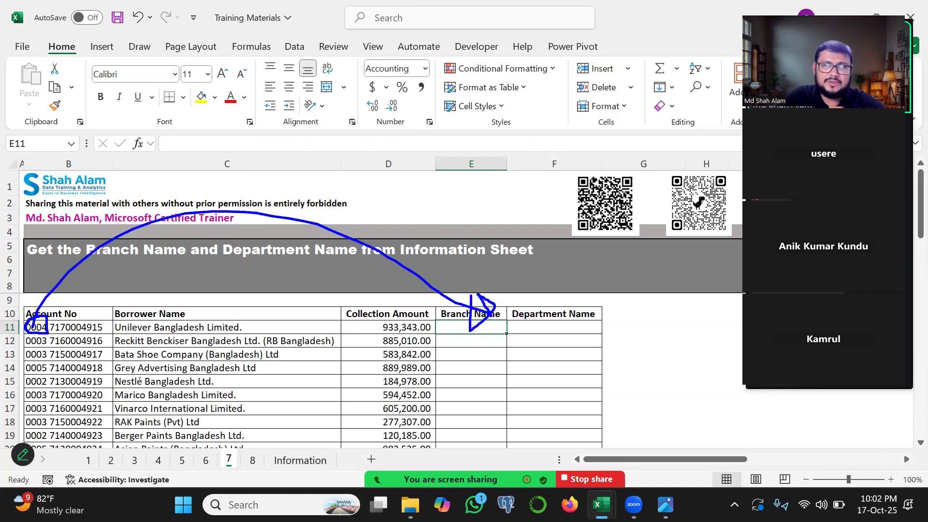
key("Escape")
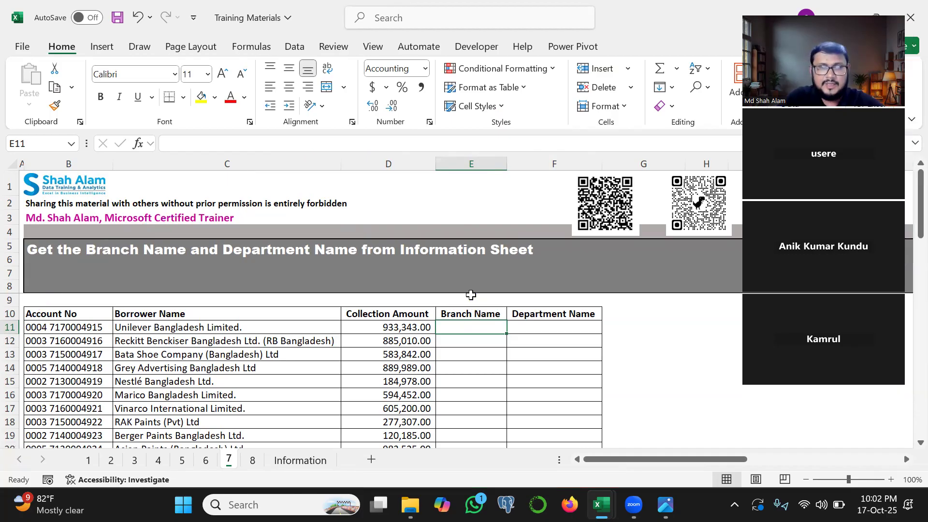
- Examine the Information sheet's branch table and mark the link from Br_Code to Br_Name
left_click(281, 463)
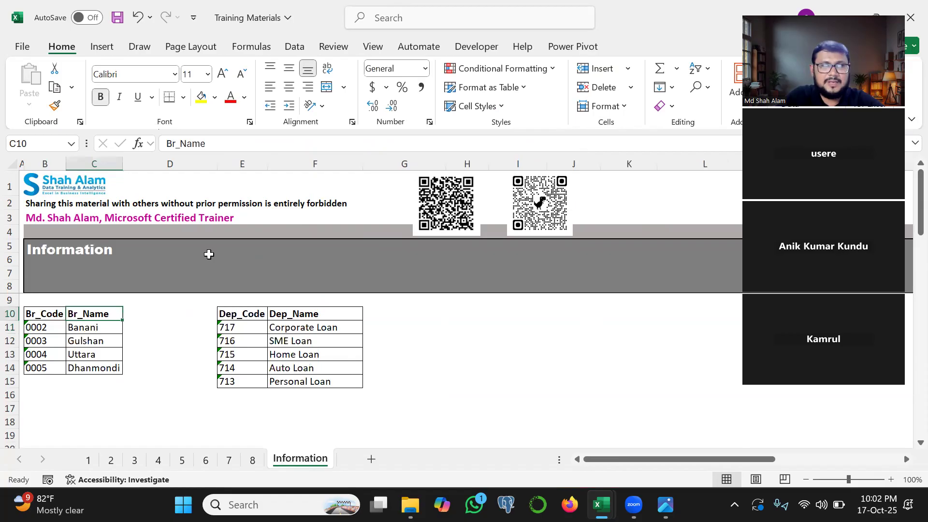
mouse_move(31, 338)
left_mouse_down()
mouse_move(92, 339)
mouse_move(77, 370)
left_mouse_up()
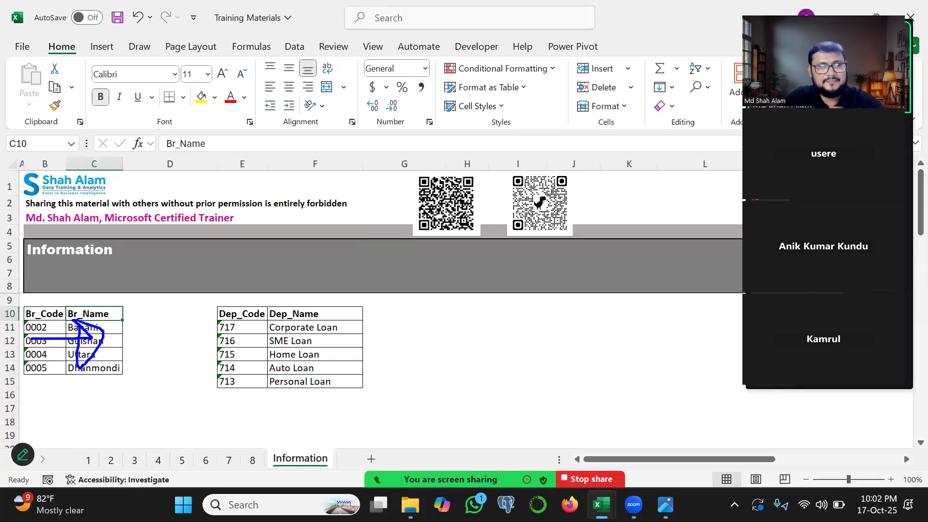
left_click(252, 460)
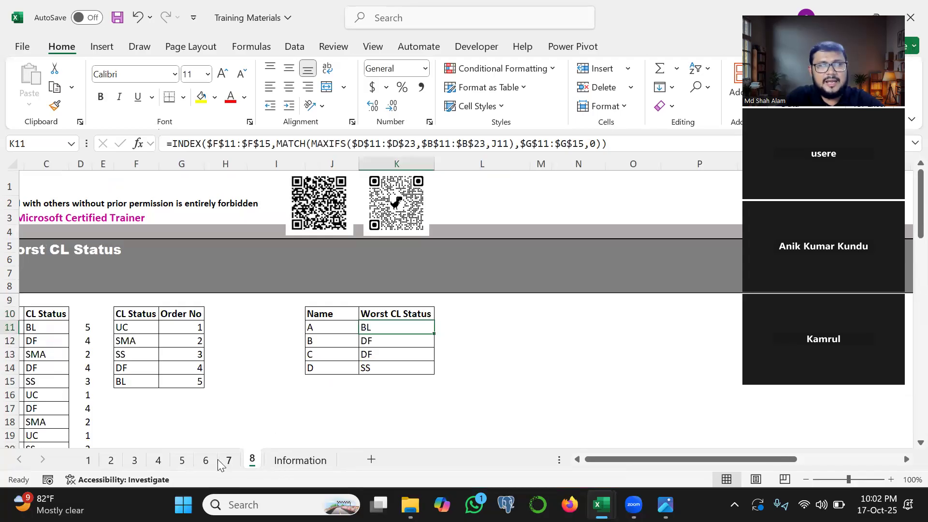
- Insert a blank helper column before Account No on sheet 7 and widen it
left_click(228, 462)
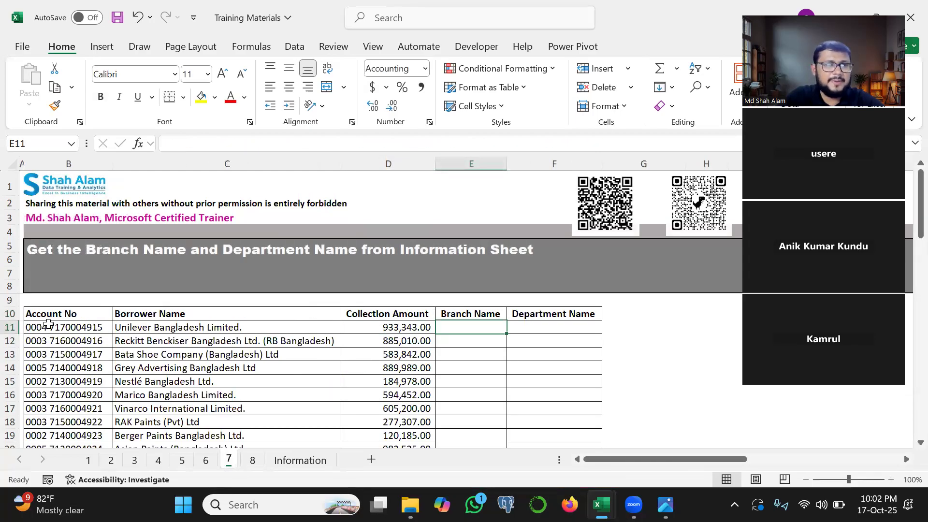
left_click(54, 164)
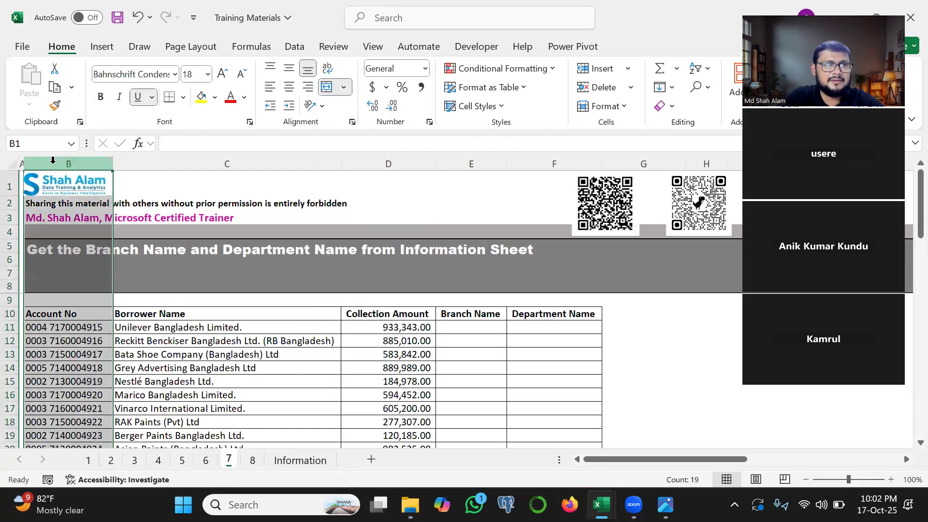
right_click(54, 165)
left_click(91, 309)
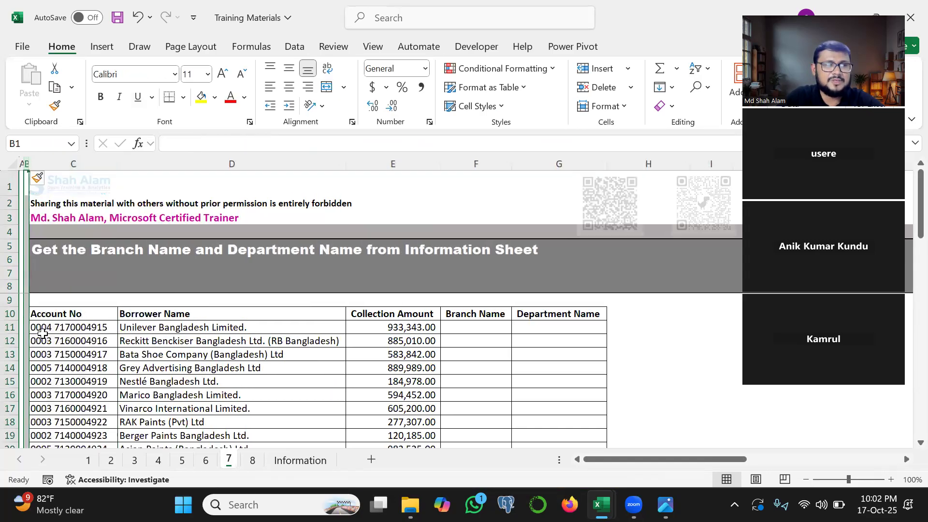
left_click_drag(27, 164, 48, 163)
- Extract the branch code in B11 with =LEFT(C11,4) and fill the formula down beside all account numbers
left_click(41, 326)
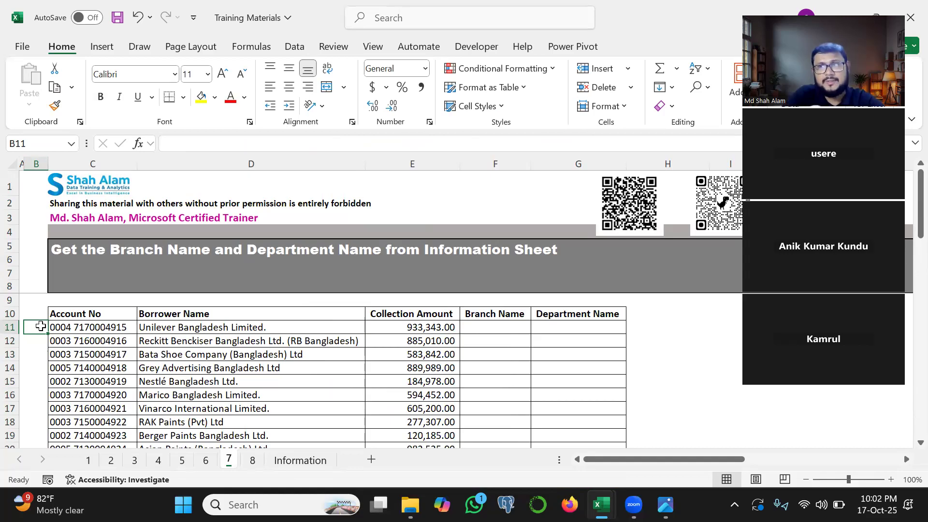
type("=vl")
key("BackSpace")
key("BackSpace")
type("left")
key("Tab")
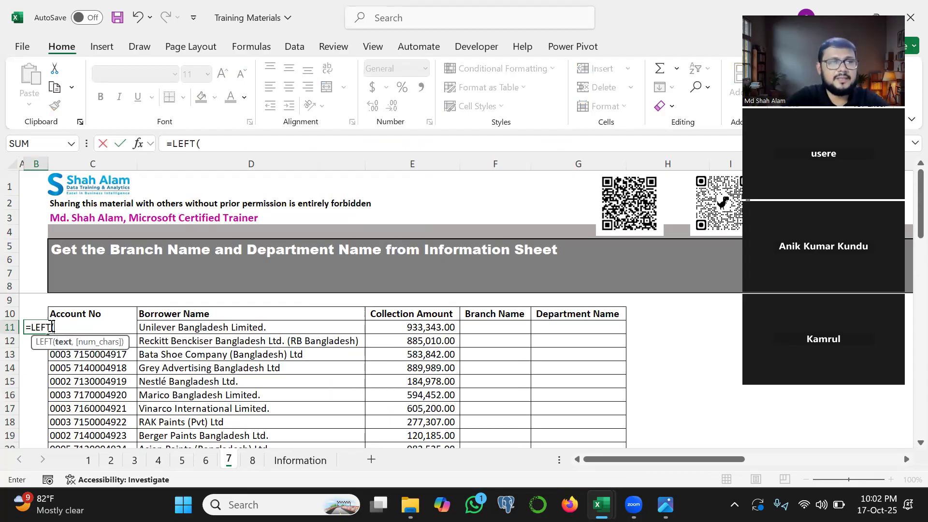
left_click(78, 315)
key("Down")
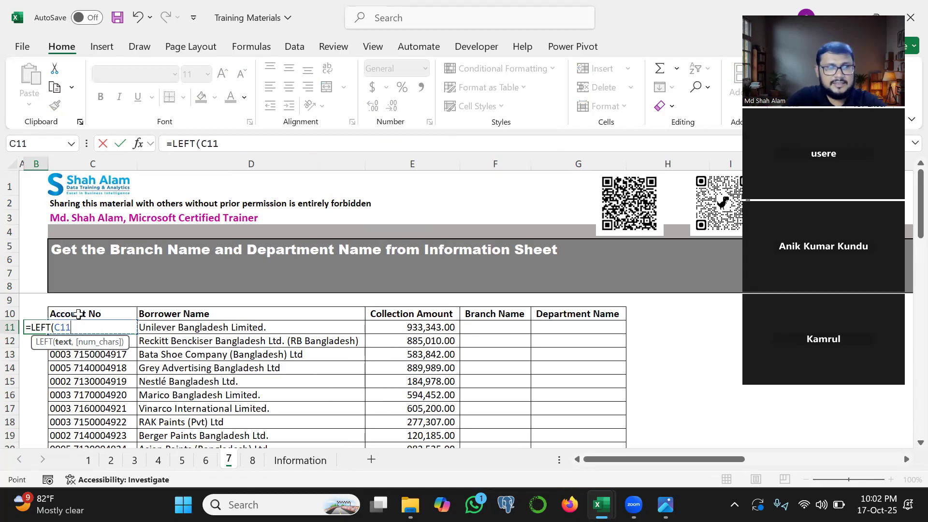
type(",4")
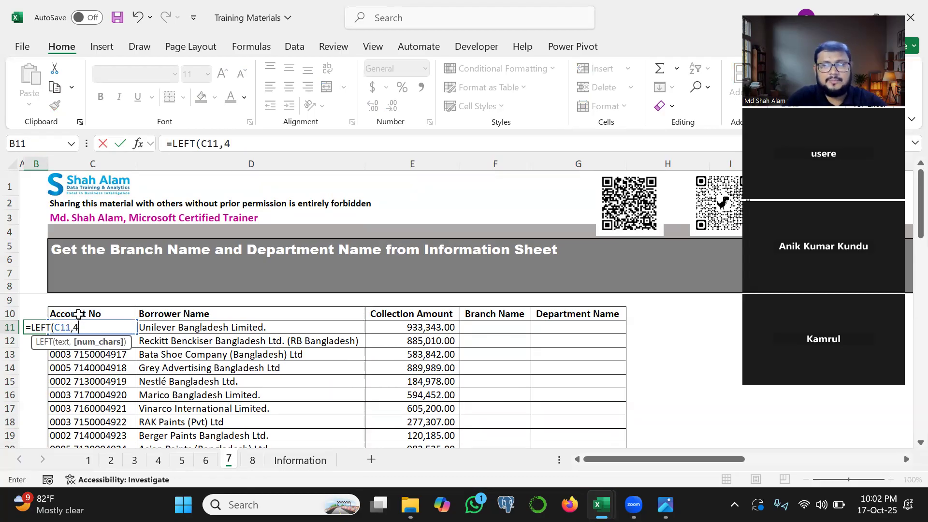
type(")")
key("Return")
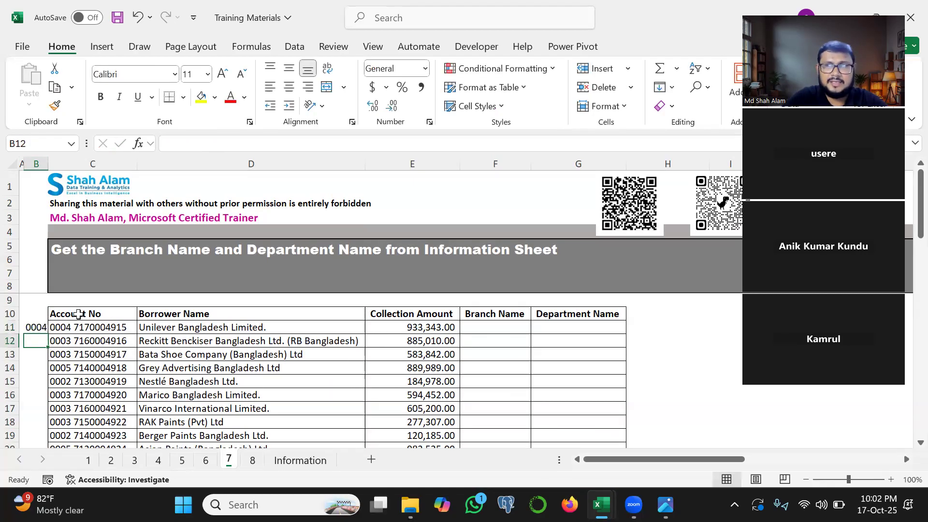
left_click(39, 325)
double_click(47, 333)
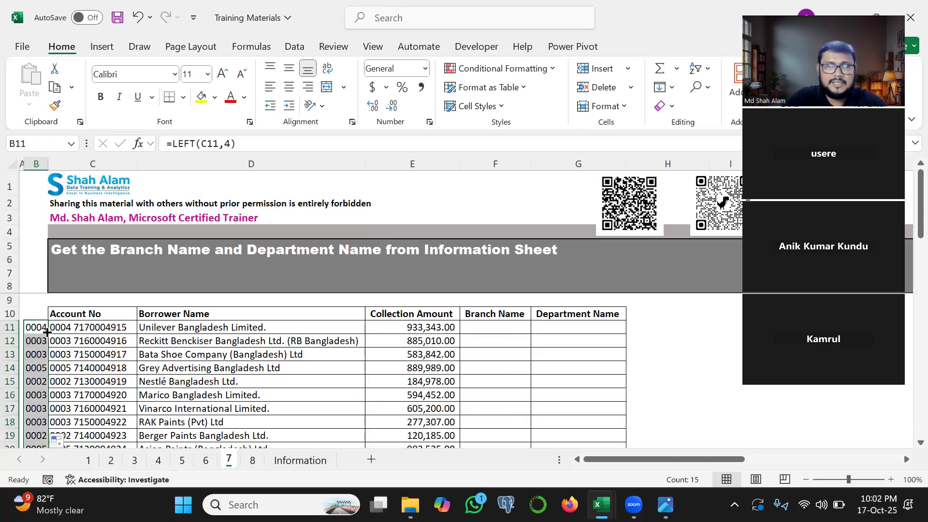
- Look up the branch name in F11 with =VLOOKUP(B11,Information!$B$11:$C$14,2,0) and fill the formula down the Branch Name column
left_click(483, 327)
type("=v")
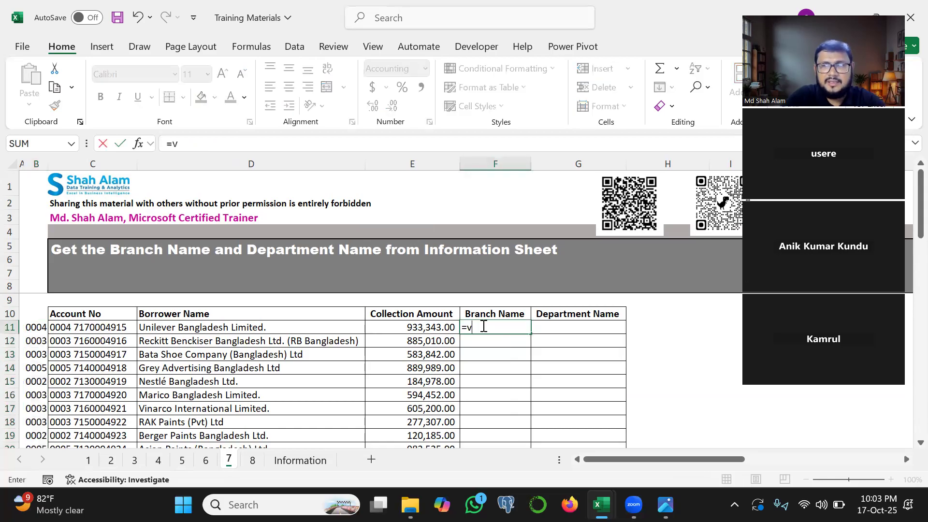
key("Tab")
left_click(37, 325)
type(",")
left_click(300, 460)
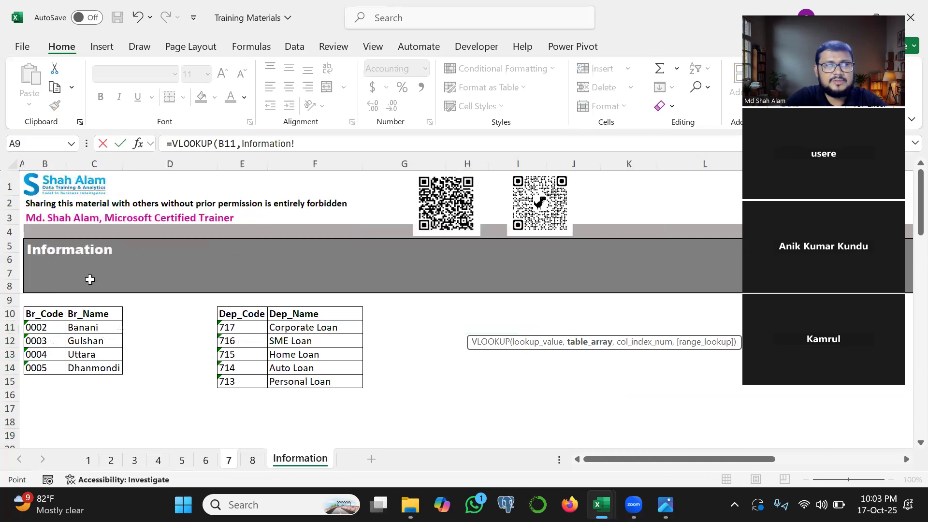
left_click_drag(36, 327, 104, 366)
key("F4")
type(",2")
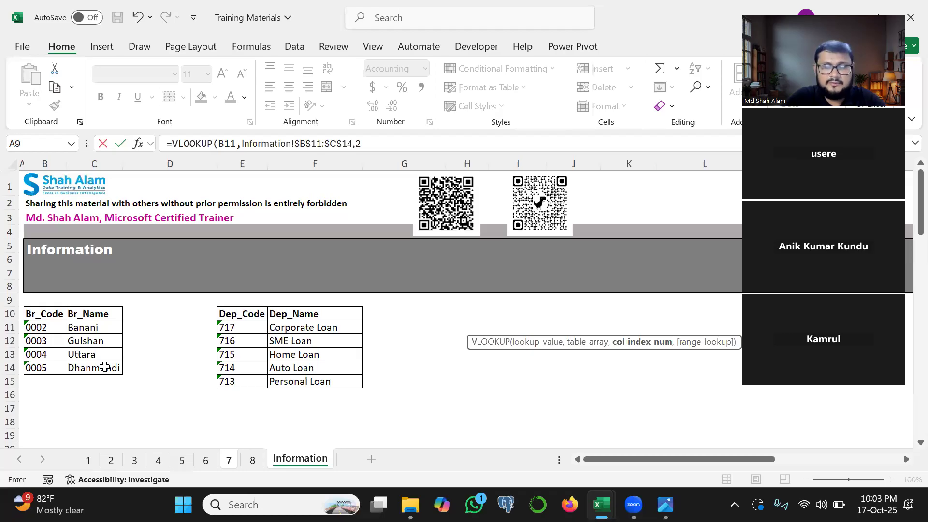
type(",0")
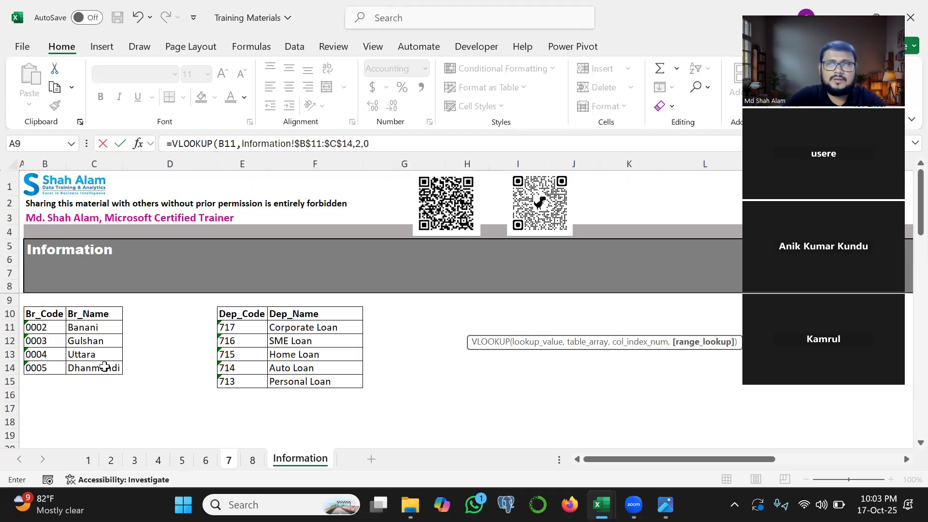
key("Return")
left_click(483, 327)
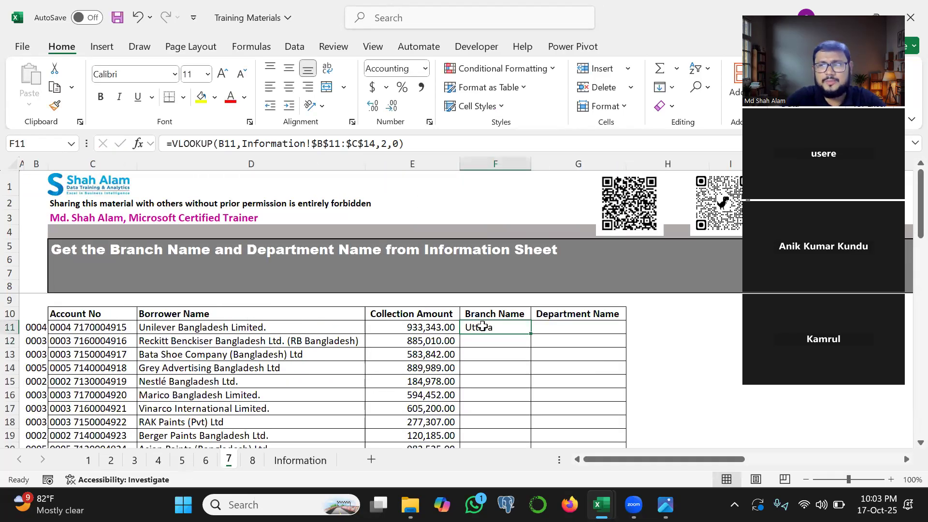
double_click(530, 333)
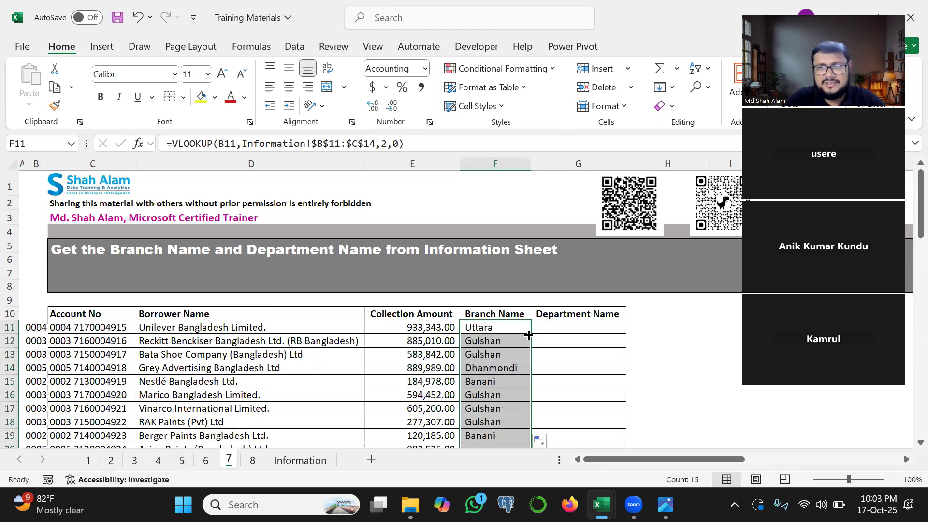
- Examine the lookup value B11 in F11's VLOOKUP formula on sheet 7 and mark the helper column codes it refers to
left_click(252, 461)
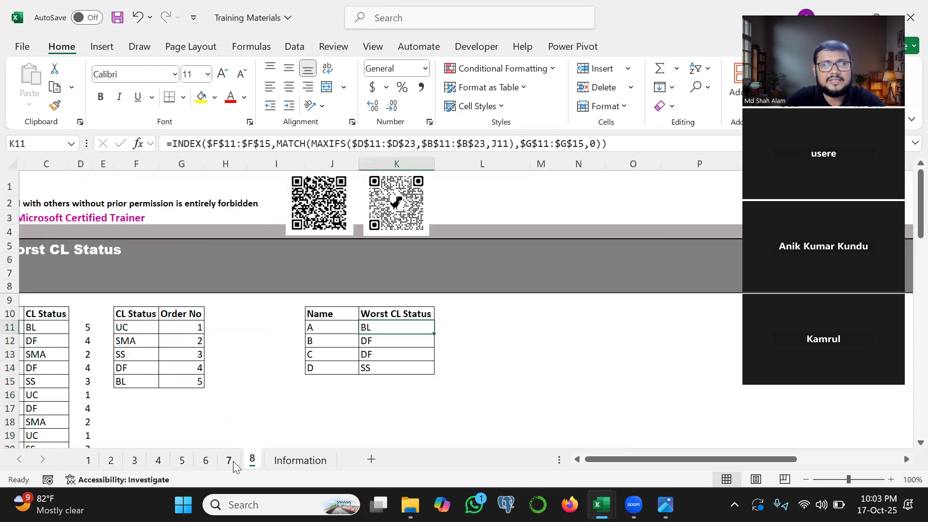
left_click(229, 460)
left_click(481, 328)
double_click(485, 328)
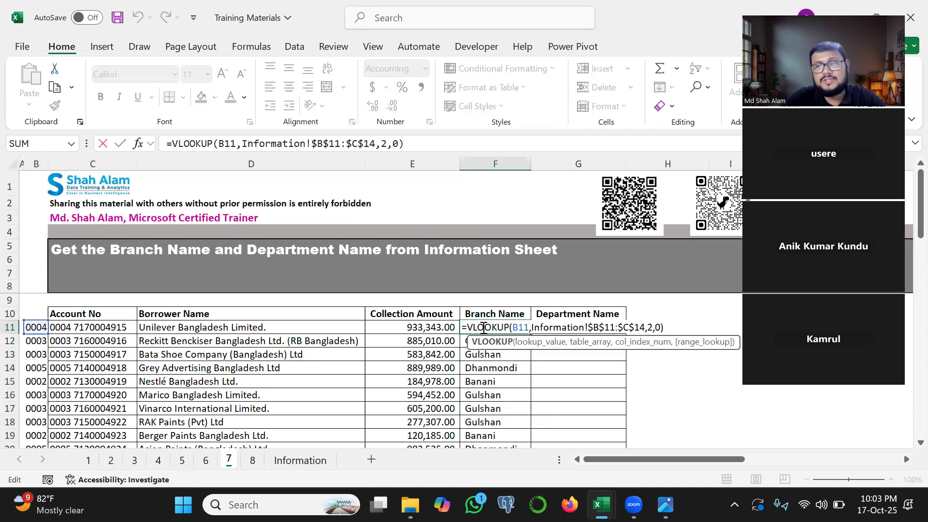
left_click(514, 328)
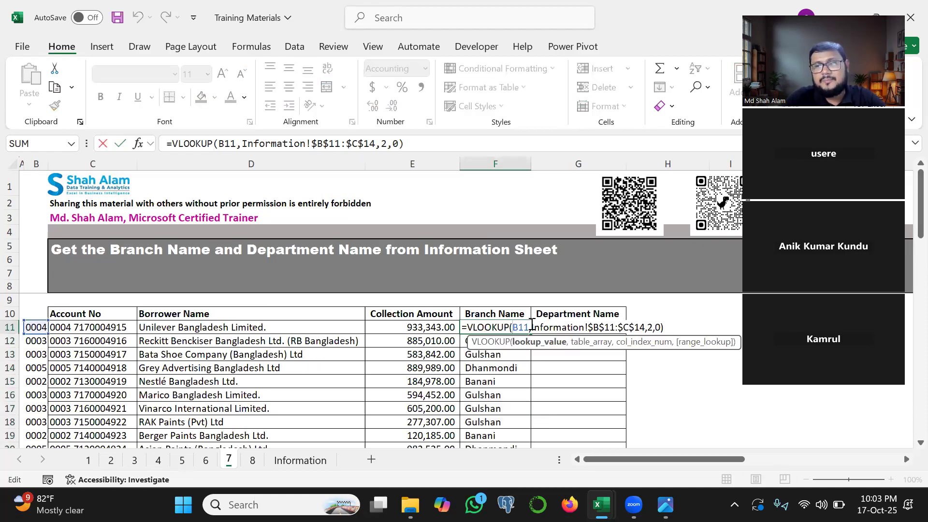
double_click(527, 328)
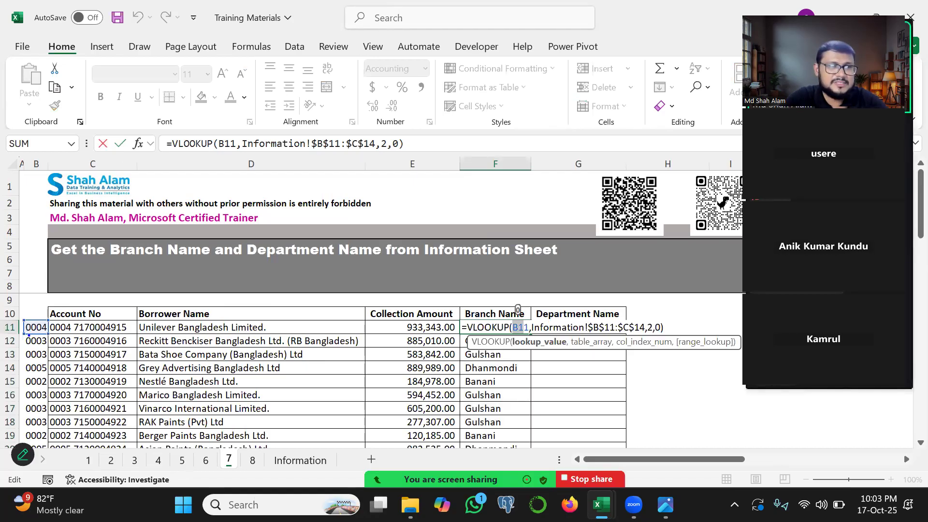
left_click_drag(37, 322, 38, 385)
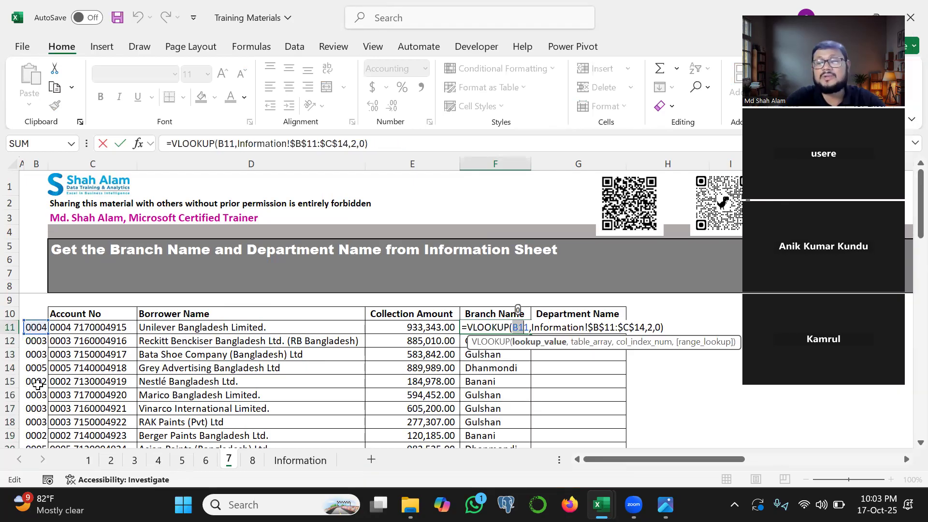
key("Return")
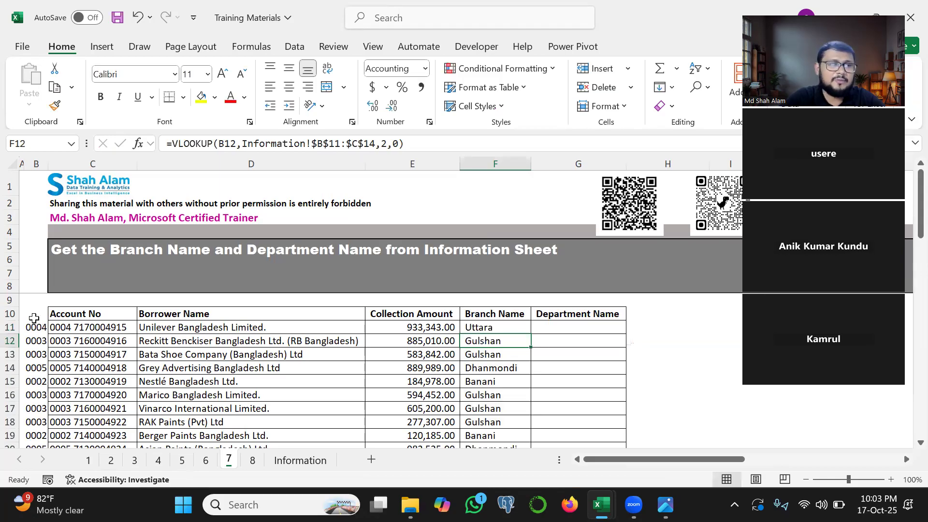
- Copy the expression LEFT(C11,4) from the helper formula in B11, leaving that cell as it is
left_click(36, 328)
double_click(38, 328)
left_click_drag(31, 327, 85, 328)
key("ctrl+c")
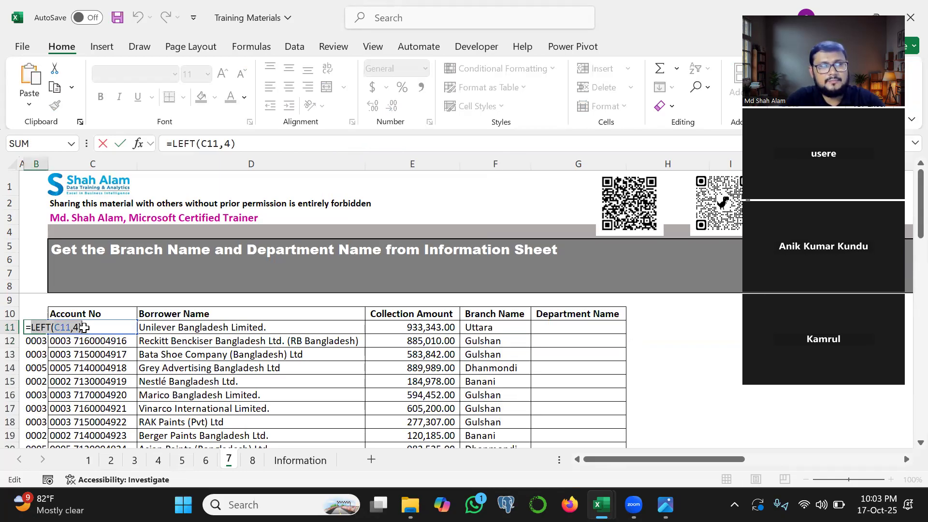
key("Escape")
- Replace the B11 reference in F11's VLOOKUP with LEFT(C11,4) and fill the formula down the Branch Name column
double_click(478, 328)
left_click(513, 327)
double_click(527, 328)
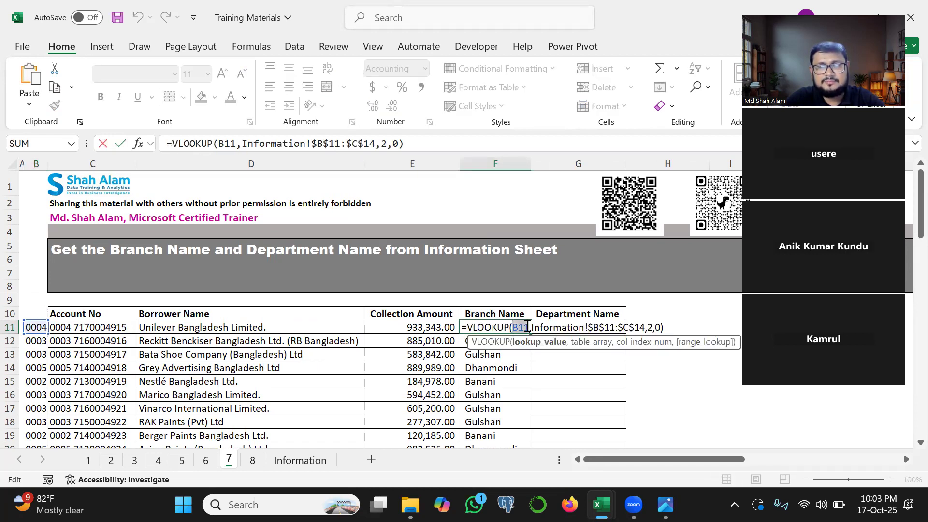
key("ctrl+v")
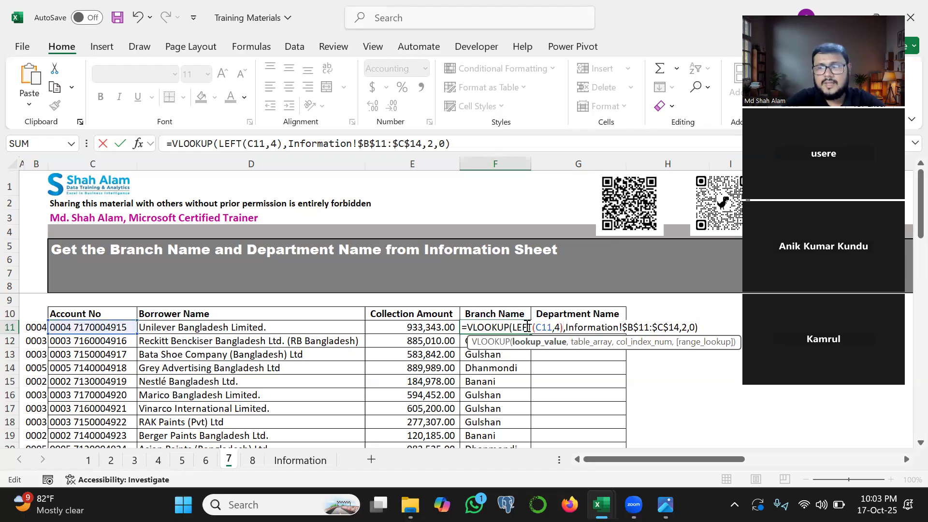
key("Return")
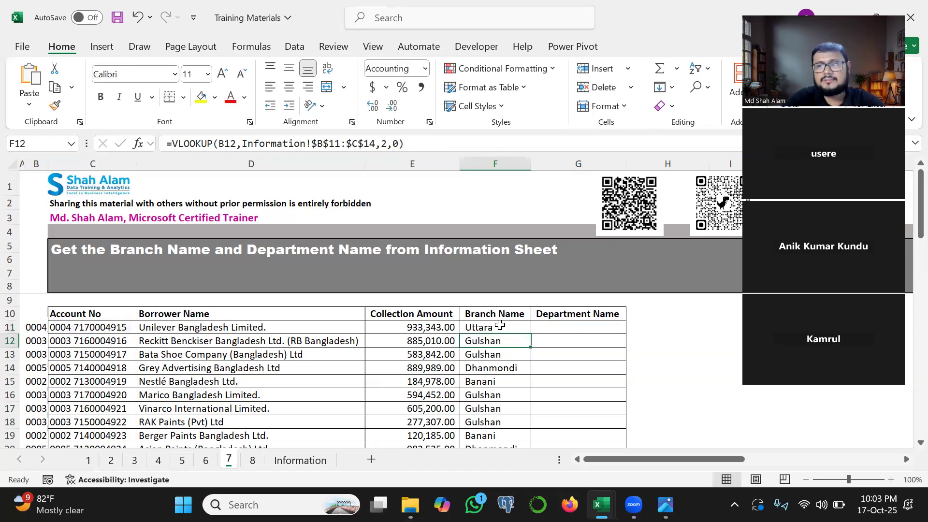
left_click(500, 327)
double_click(531, 334)
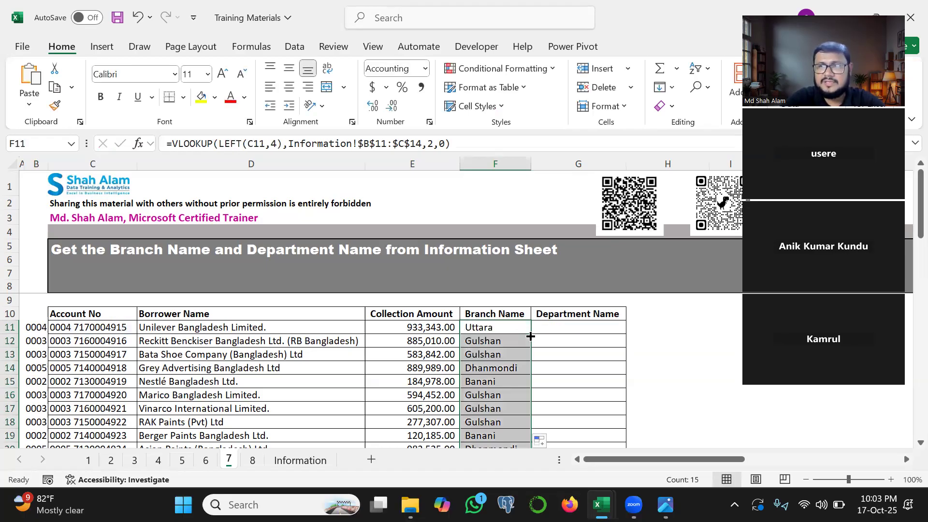
- Delete all the extracted branch codes from the helper column, from B11 down
left_click(37, 323)
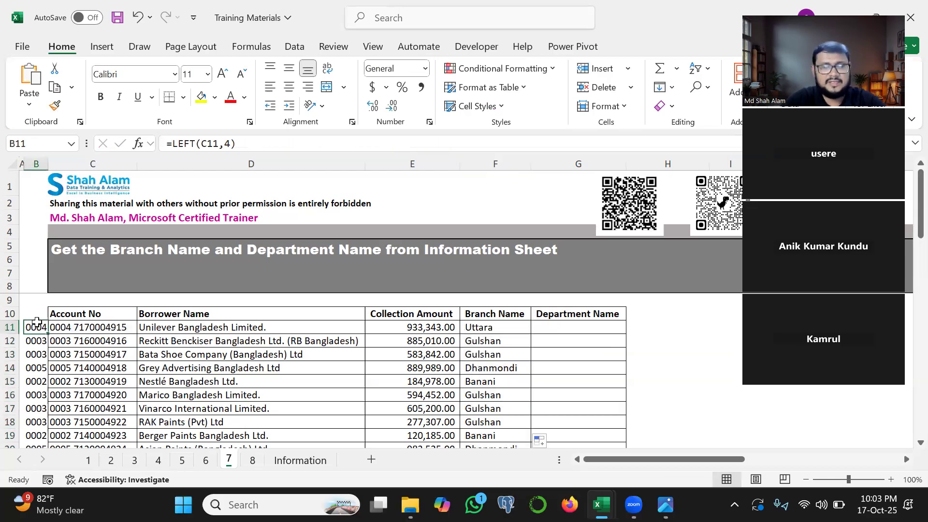
key("ctrl+shift+Down")
key("Delete")
scroll(36, 322, "up", 2)
left_click(37, 322)
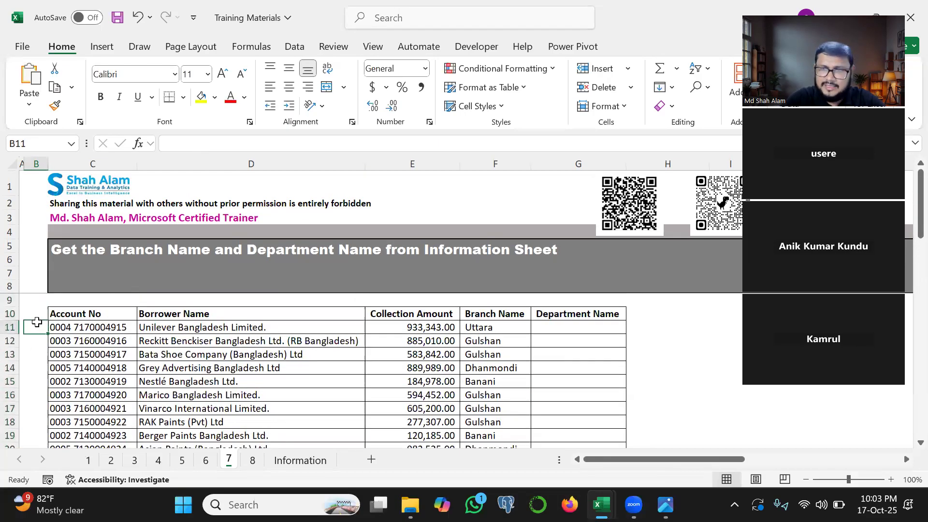
- Select G11, mark the department code after the space in the first account number, and clear the mark
left_click(544, 327)
key("ctrl+2")
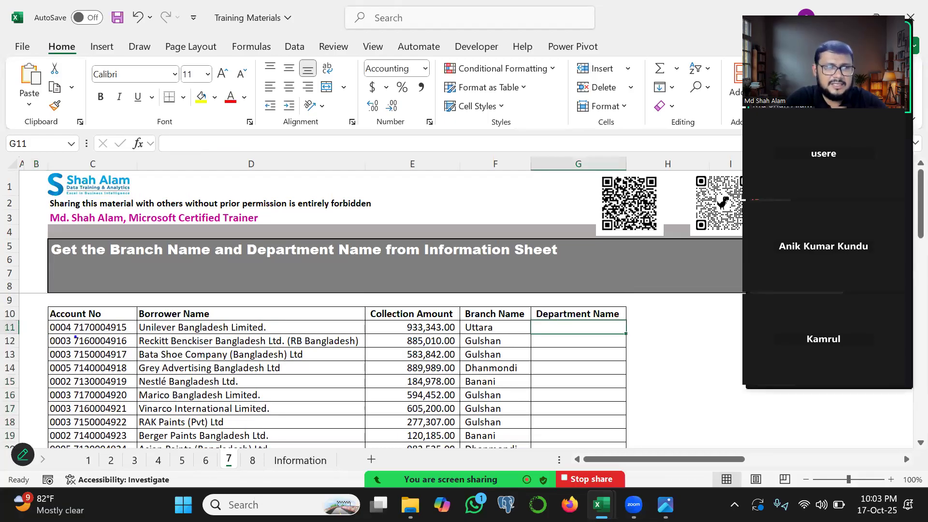
left_click_drag(74, 335, 91, 332)
key("Escape")
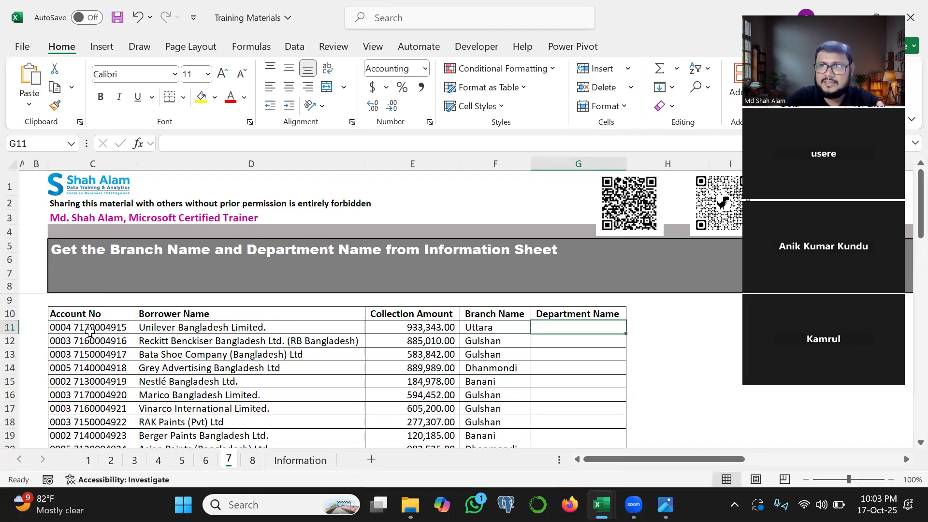
- Mark the link from Dep_Code to Dep_Name on the Information sheet and return to the Branch Name formula in F11 on sheet 7
left_click(300, 460)
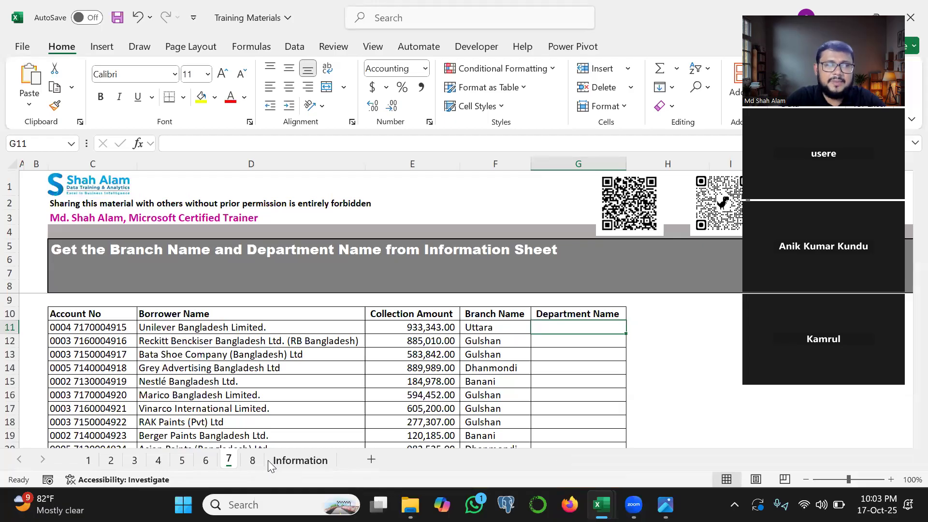
key("ctrl+2")
mouse_move(236, 341)
left_mouse_down()
mouse_move(309, 343)
mouse_move(316, 360)
mouse_move(299, 341)
left_mouse_up()
key("Escape")
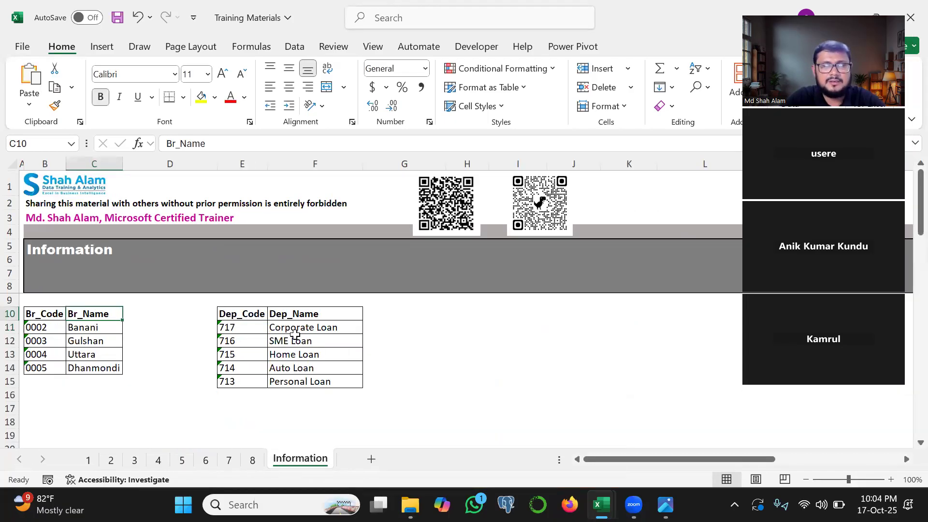
left_click(227, 462)
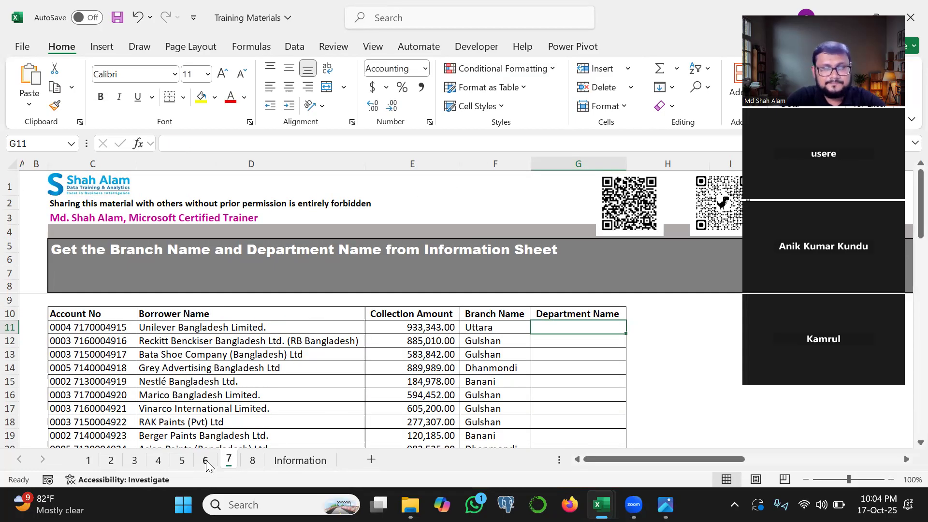
left_click(208, 464)
left_click(229, 461)
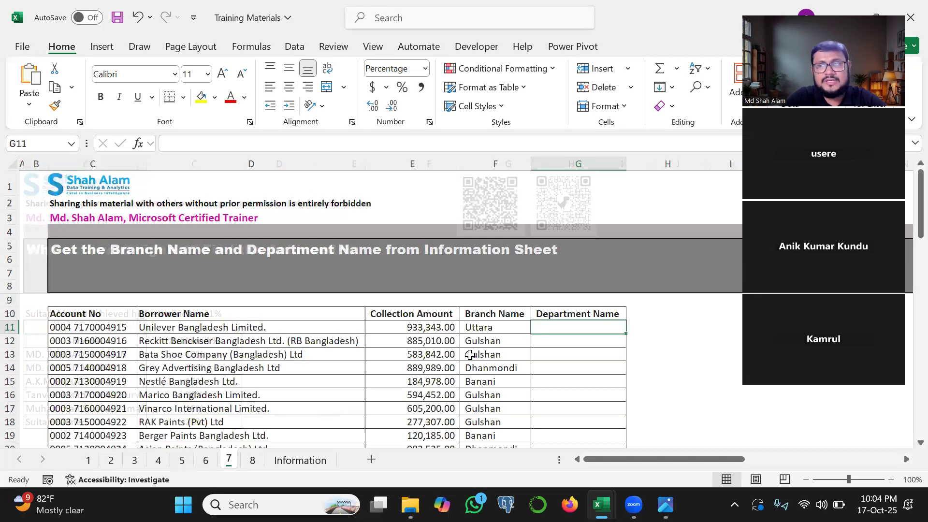
left_click(494, 327)
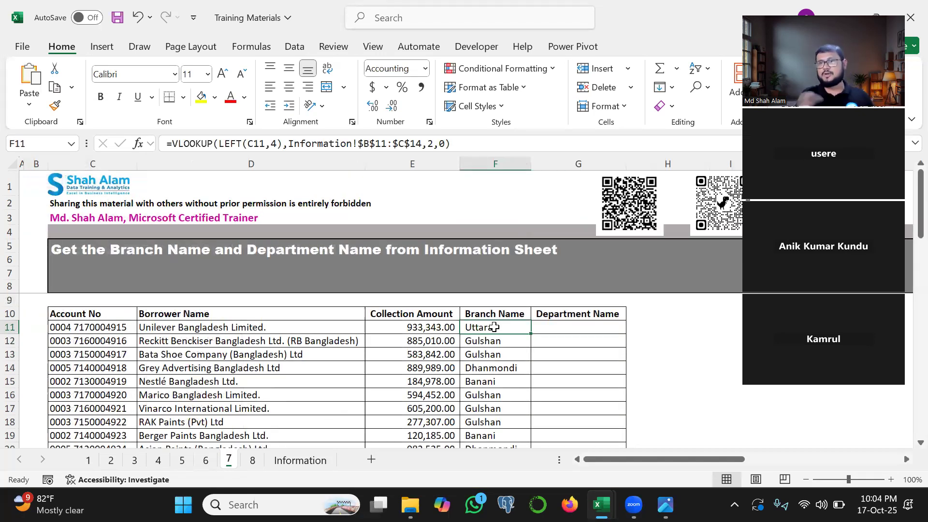
- Begin a VLOOKUP formula in G11 with LEFT(C11,4) as its lookup value
left_click(560, 328)
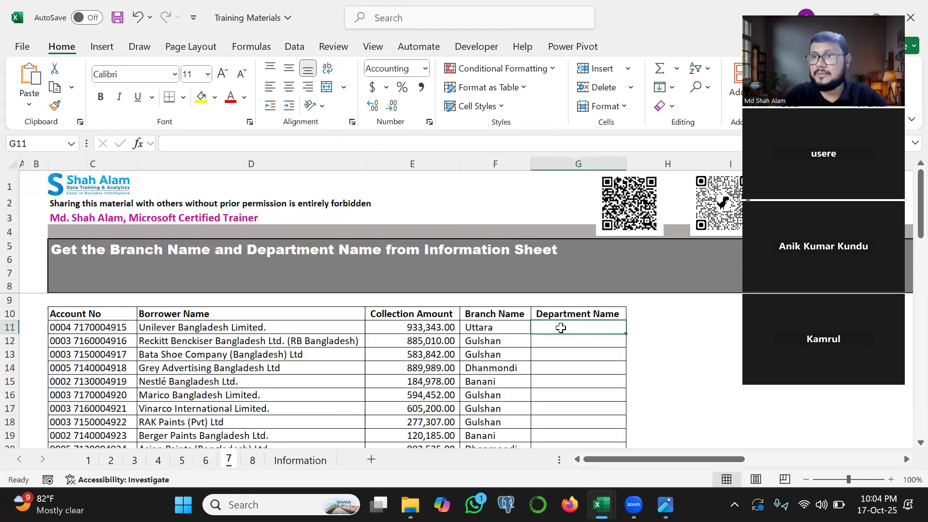
type("=VLOOKUP(")
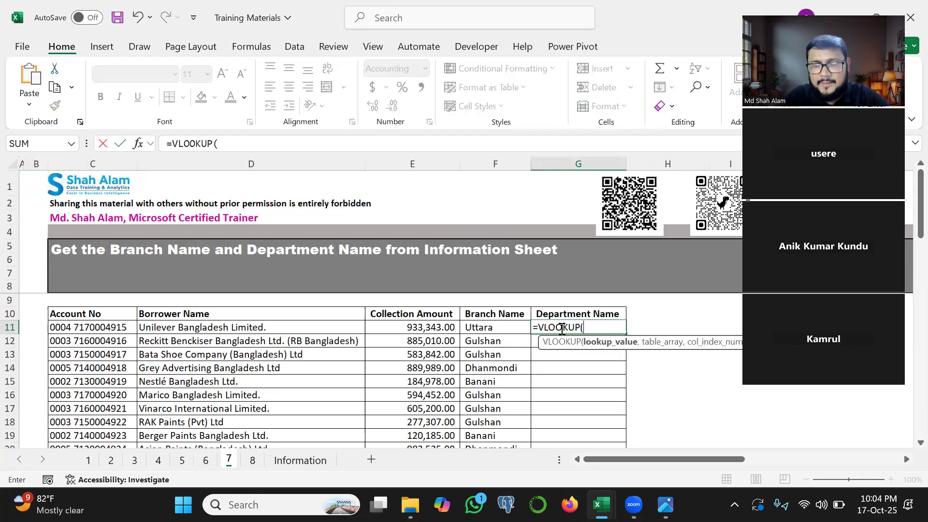
mouse_move(609, 347)
left_mouse_down()
mouse_move(94, 340)
mouse_move(33, 334)
mouse_move(62, 334)
mouse_move(73, 315)
mouse_move(43, 314)
mouse_move(47, 348)
left_mouse_up()
key("Escape")
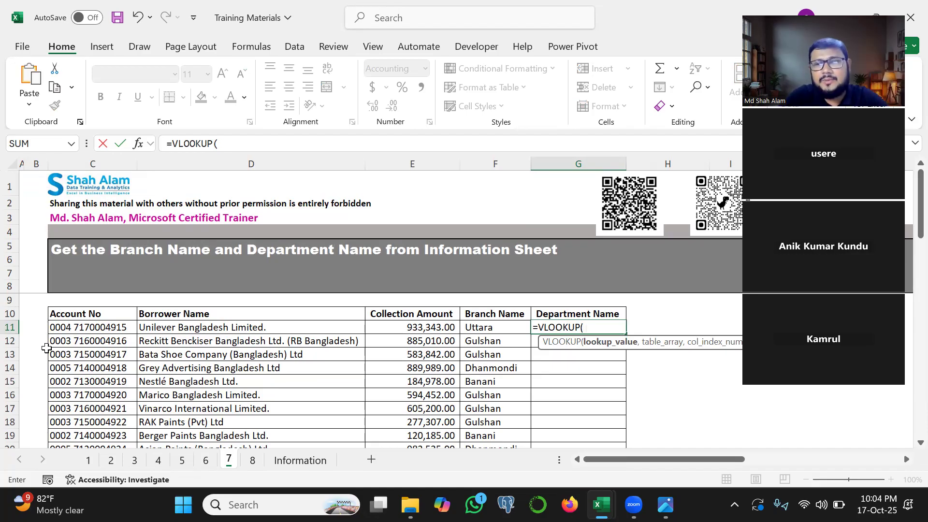
type("Left(")
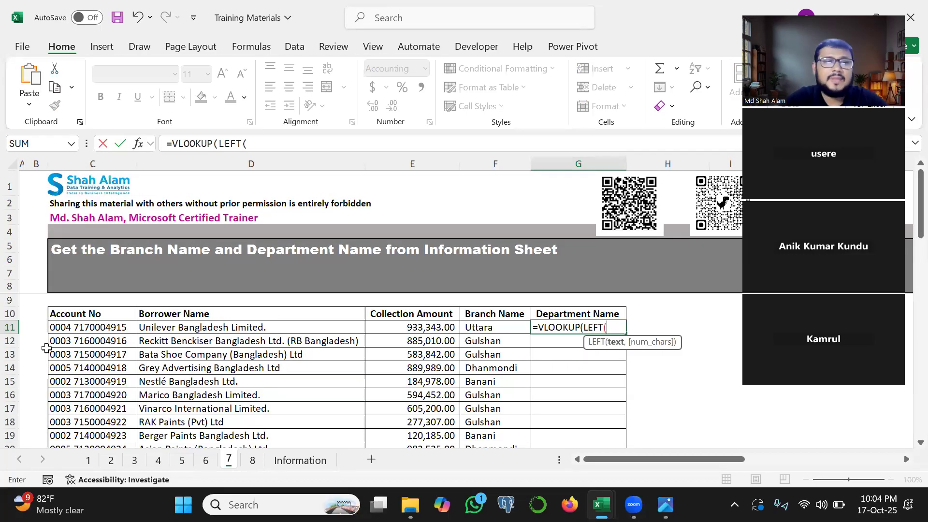
left_click(103, 329)
type(",")
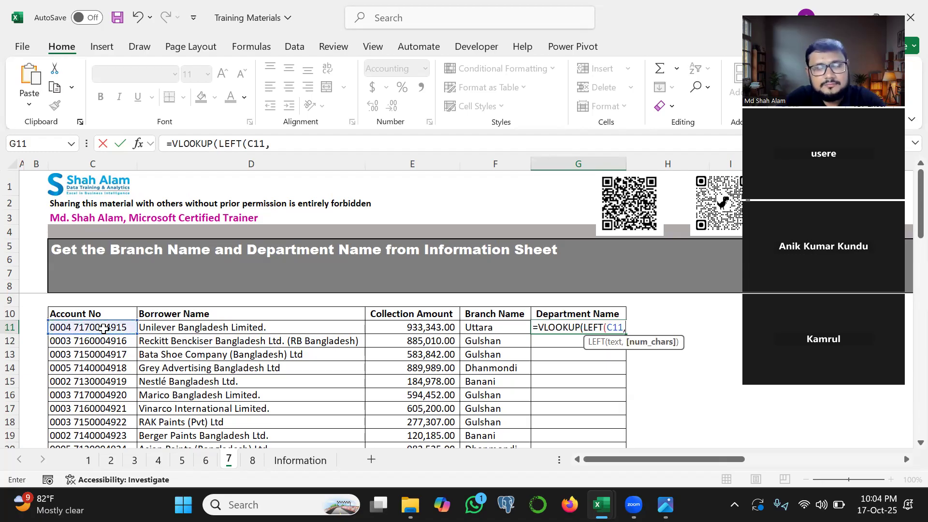
type("4")
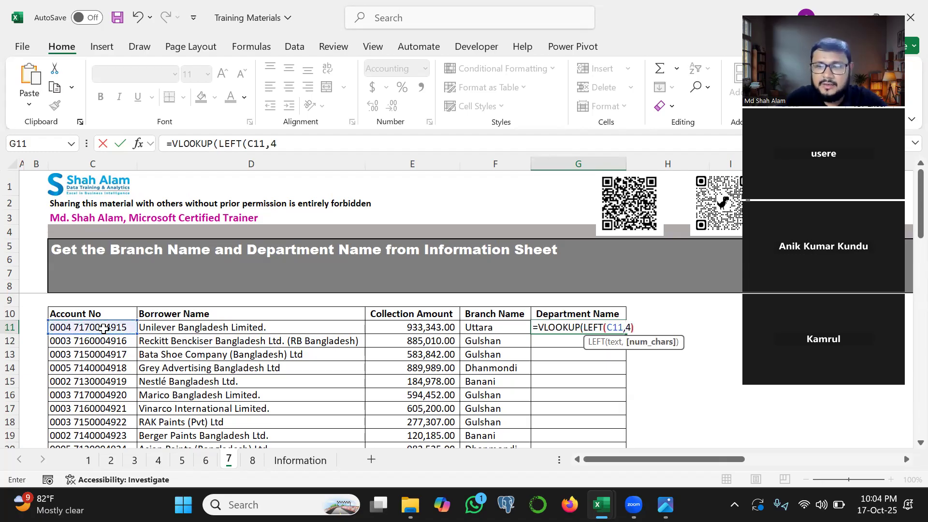
type("),")
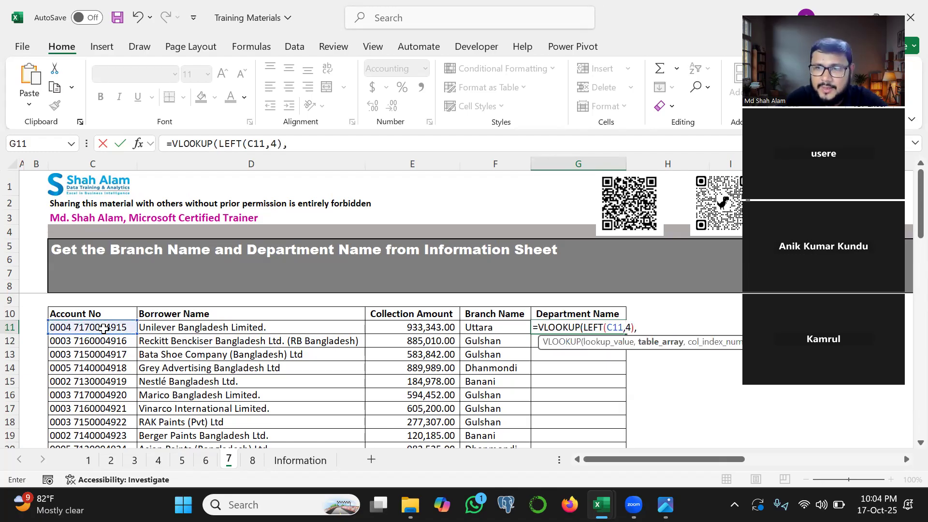
- Complete the G11 VLOOKUP with Information!$B$11:$C$14, column 2 and exact match 0, and fill it down the Department Name column
left_click(285, 464)
left_click(42, 327)
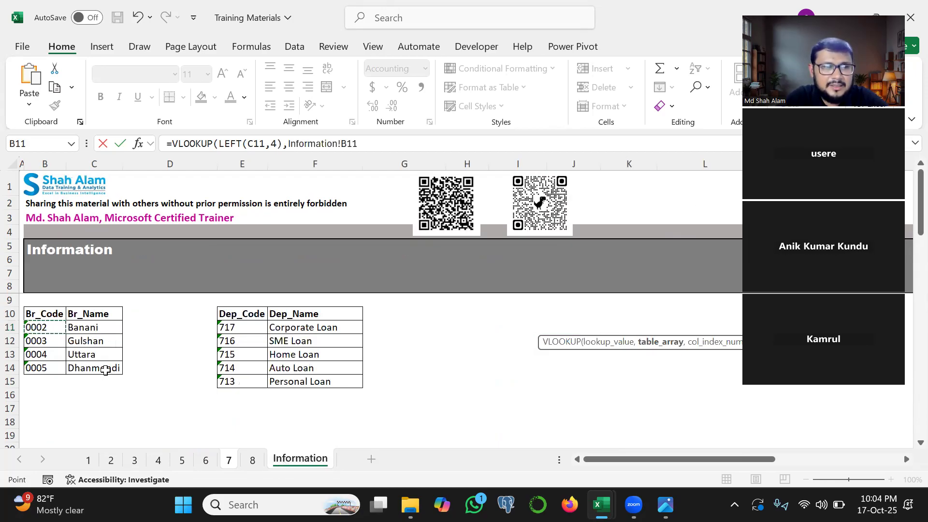
left_click_drag(43, 327, 105, 371)
key("F4")
type(",2,0")
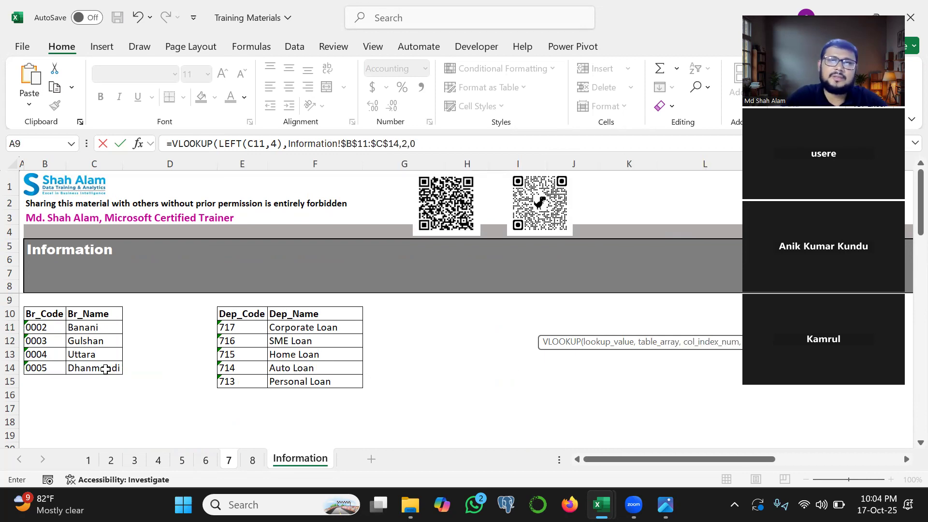
key("Return")
left_click(569, 327)
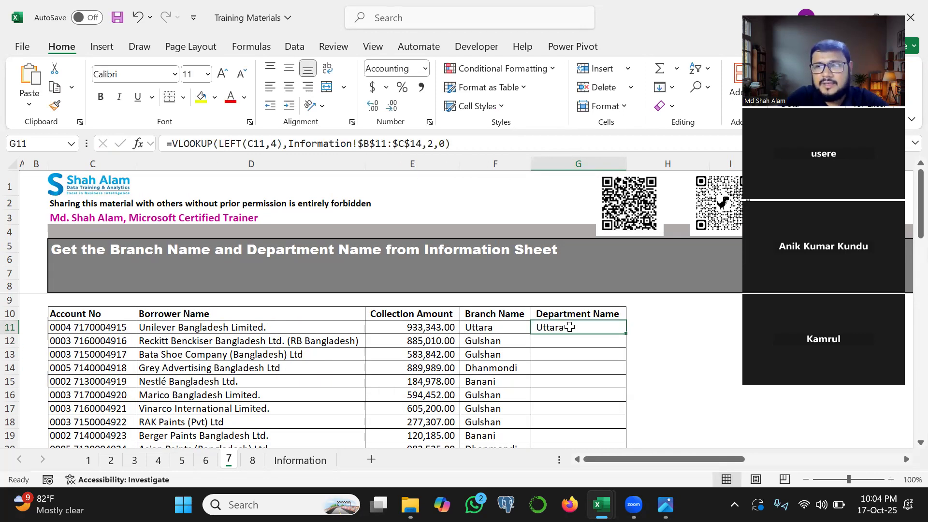
double_click(630, 336)
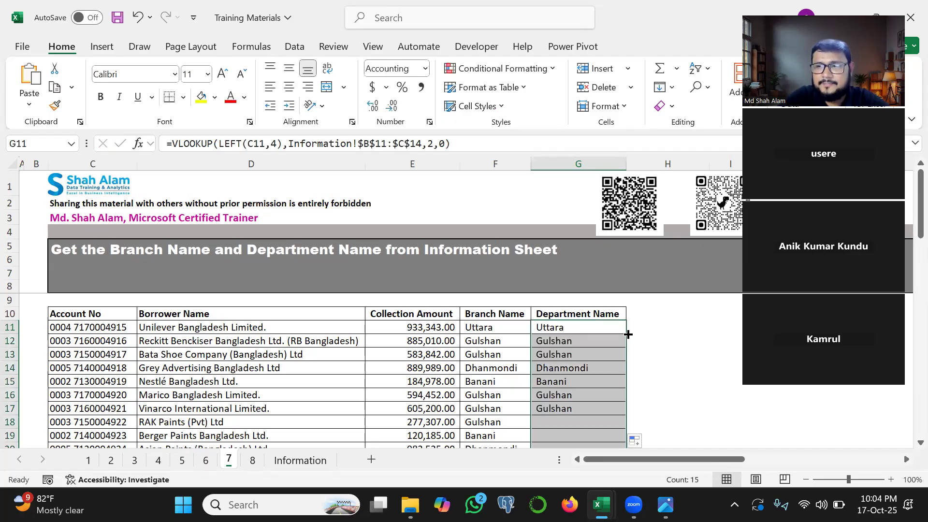
- Switch to sheet 5, save the workbook, select D11 and point out the product numbers in B11:B16
left_click(182, 460)
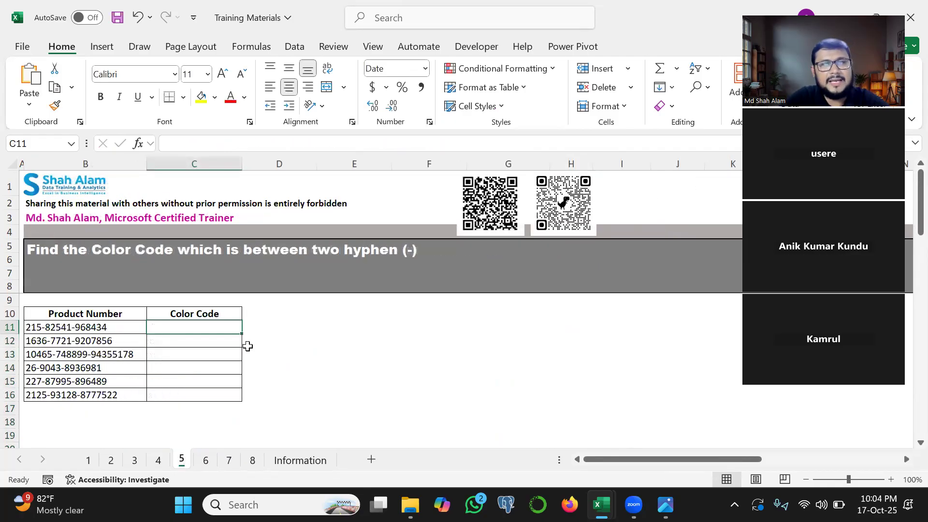
key("ctrl+s")
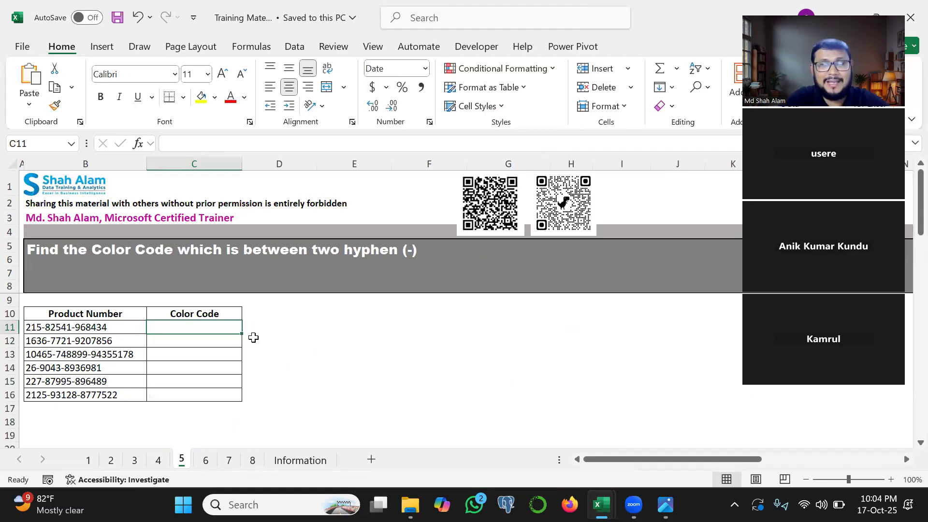
left_click(269, 327)
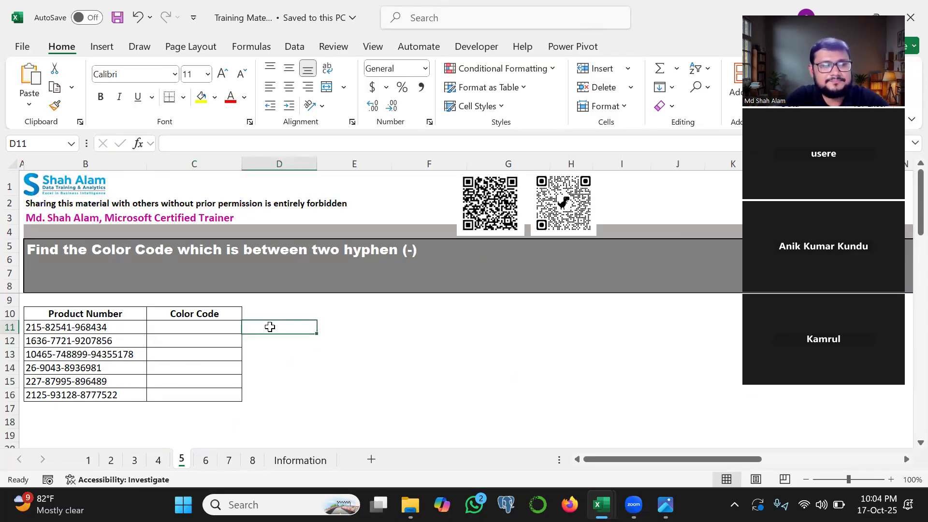
mouse_move(57, 334)
left_mouse_down()
mouse_move(71, 354)
mouse_move(51, 371)
mouse_move(66, 397)
left_mouse_up()
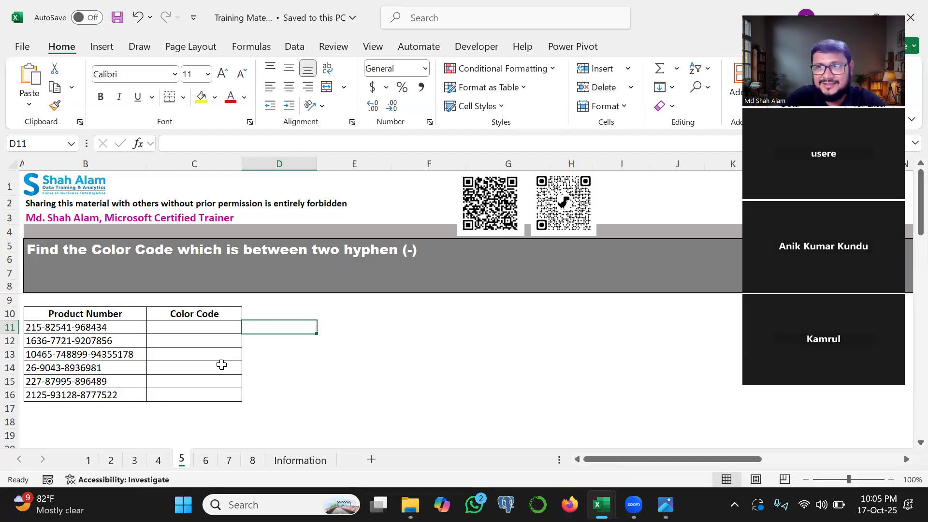
- Enter =TEXTAFTER(B11,"-") in D11, underlining the part of B11 after the first hyphen while building the formula
type("=text")
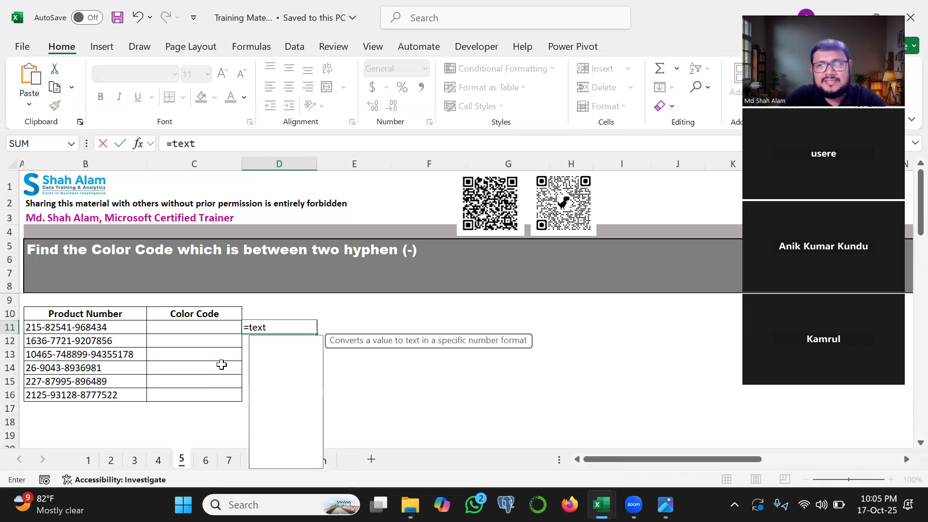
key("Down")
key("Tab")
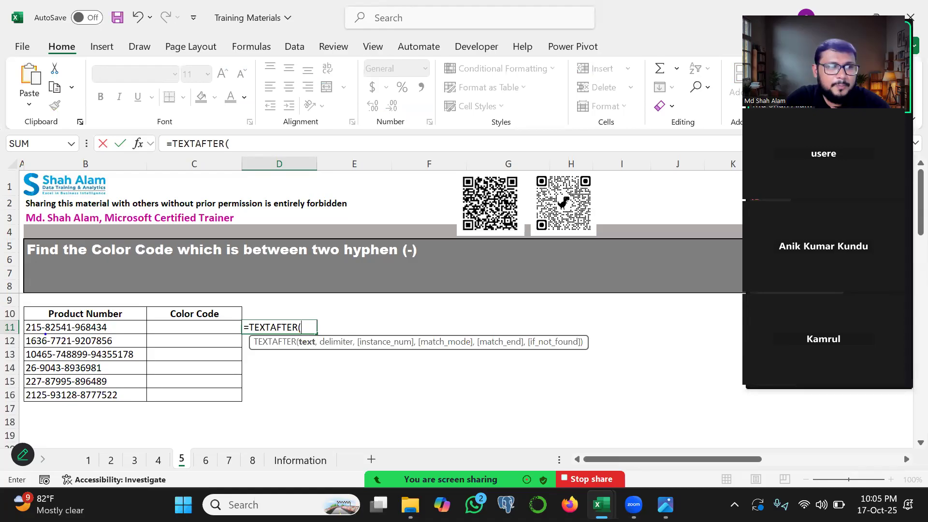
left_click_drag(42, 334, 131, 333)
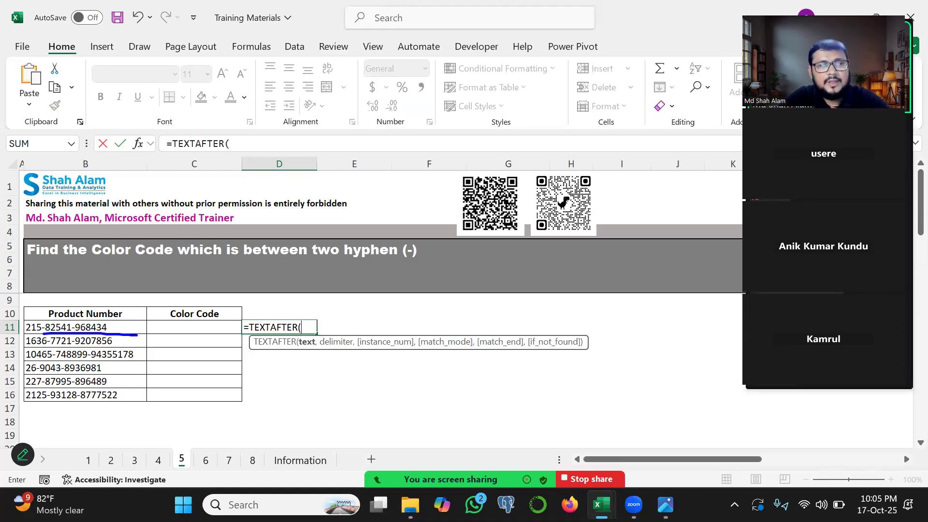
key("Escape")
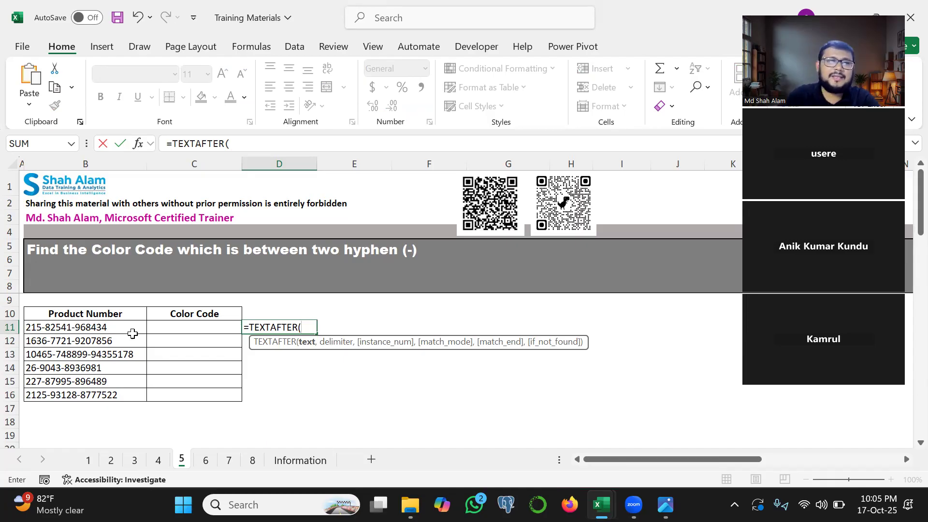
left_click(107, 329)
type(",\"")
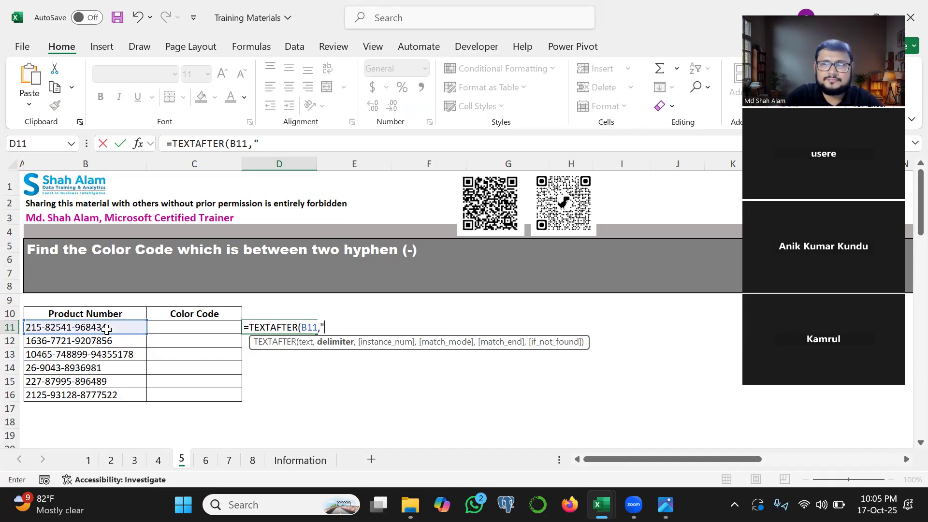
type("-\")")
key("Return")
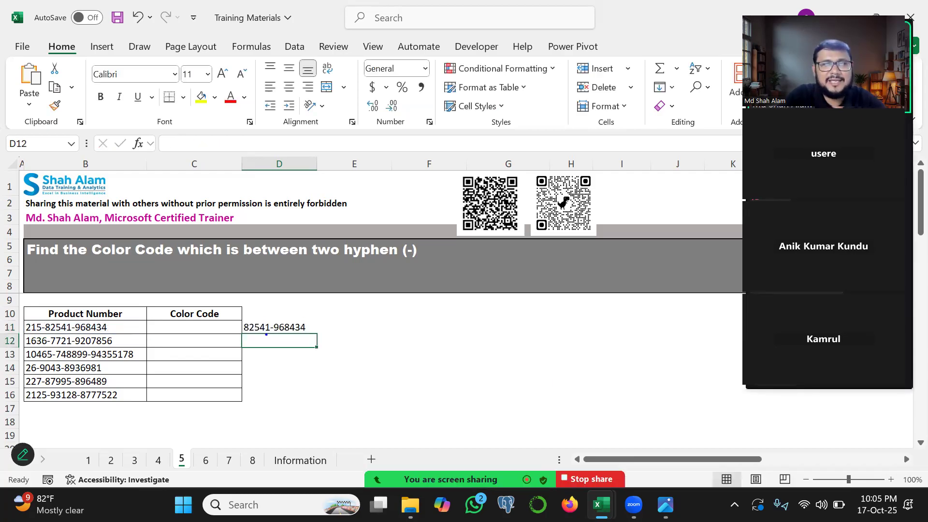
- Underline the code before the hyphen in D11 and the matching text in B11, and clear the marks
left_click_drag(244, 335, 280, 337)
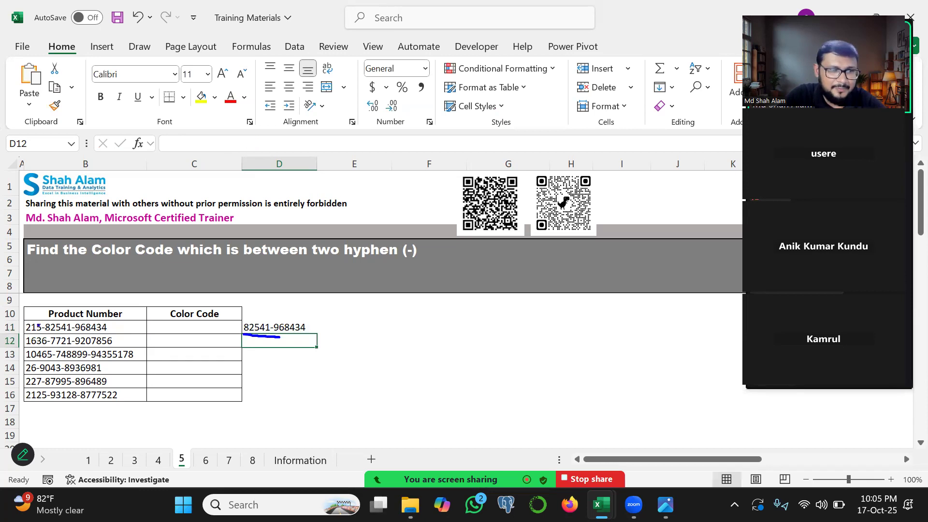
left_click_drag(44, 337, 125, 337)
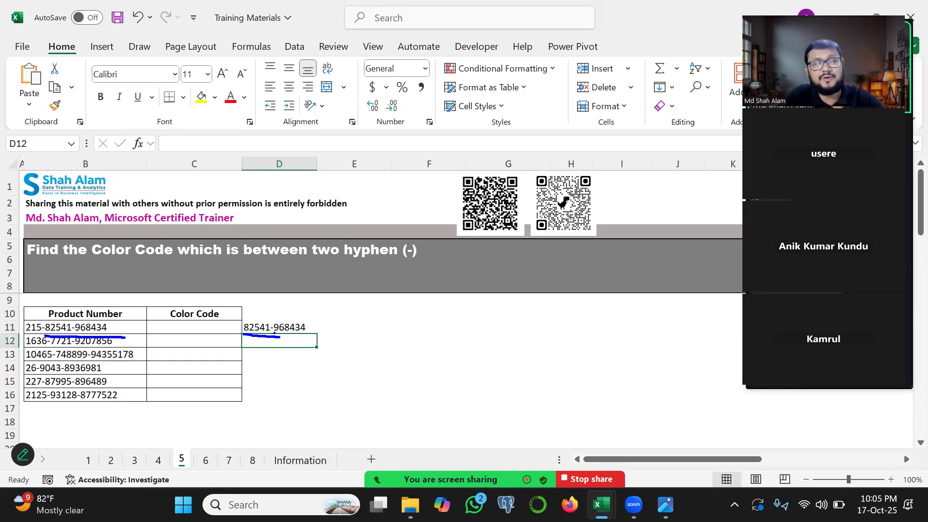
key("Escape")
- Enter =TEXTBEFORE(D11,"-") in E11 to extract the color code from the helper text
left_click(340, 328)
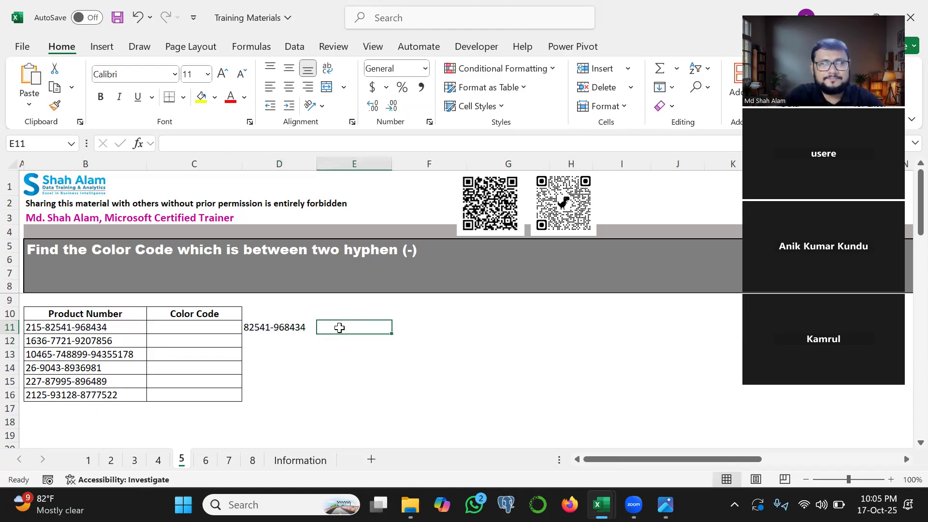
type("=be")
key("BackSpace")
key("BackSpace")
type("textb")
key("Tab")
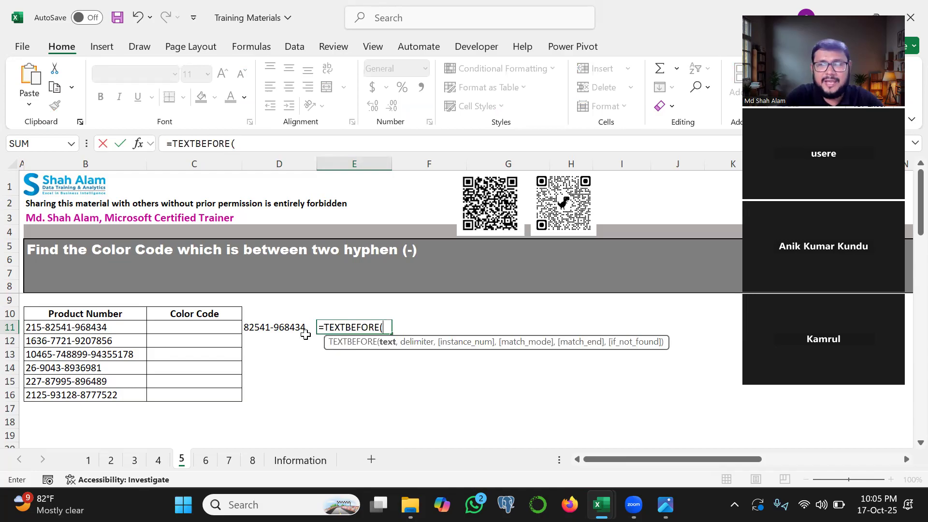
left_click(258, 325)
type(",\"")
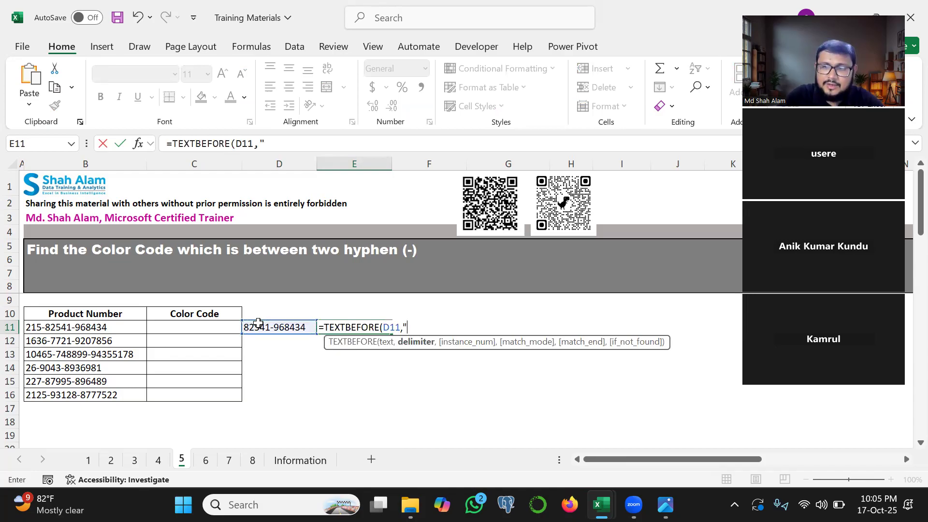
type("-\")")
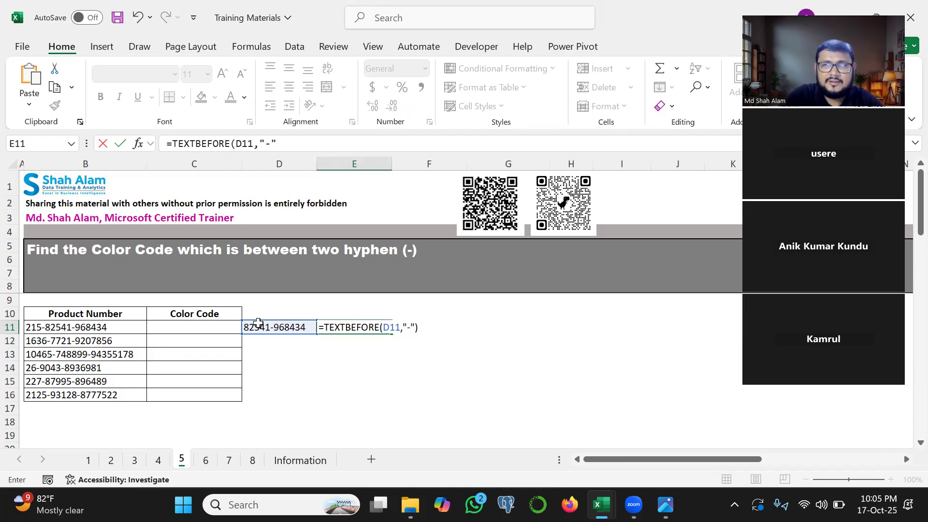
key("Return")
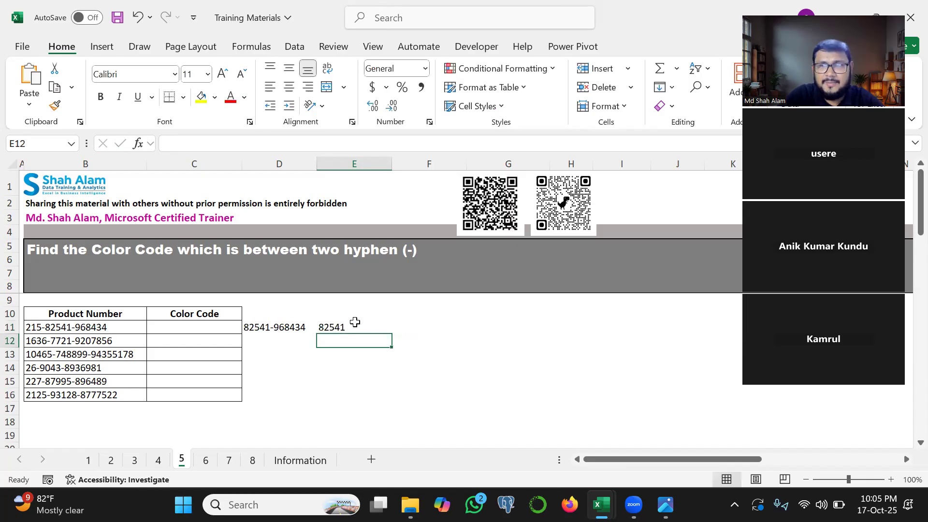
- Inspect the formulas in D11 and E11, highlight the D11 reference inside TEXTBEFORE, and leave the formula unedited
left_click(283, 325)
left_click(332, 325)
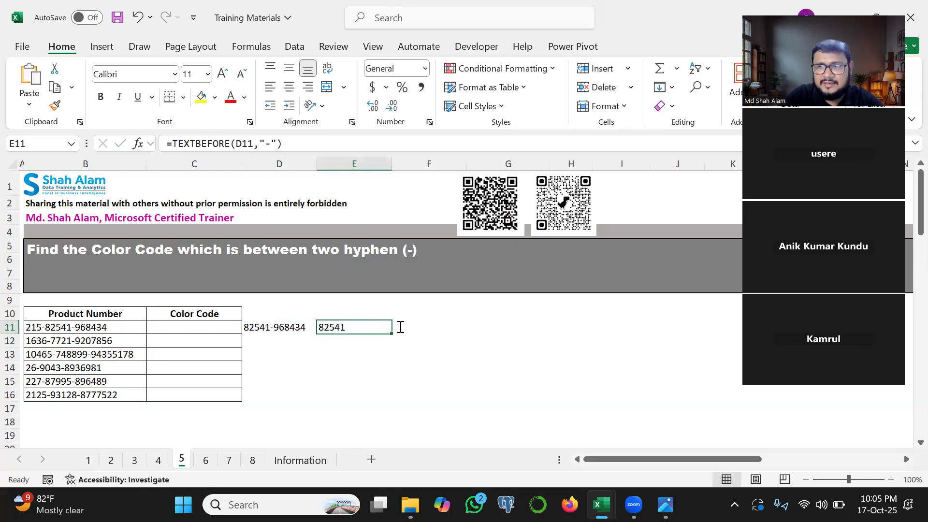
key("F2")
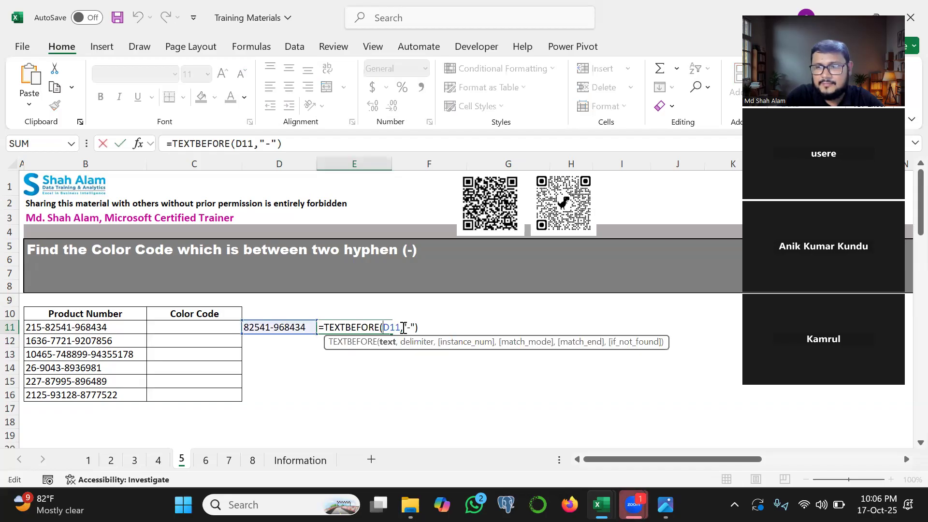
double_click(398, 326)
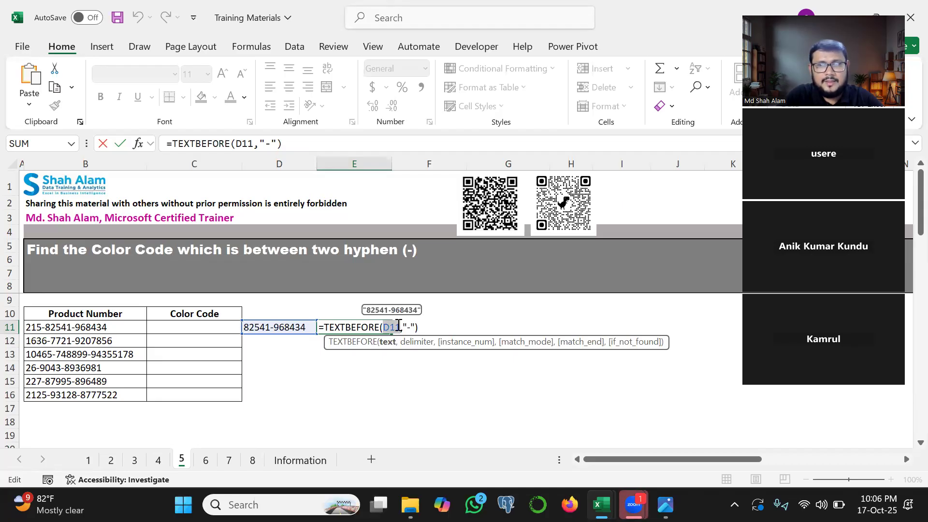
key("Escape")
- Replace the D11 reference in E11's formula with TEXTAFTER(B11,"-") copied from D11, giving =TEXTBEFORE(TEXTAFTER(B11,"-"),"-")
double_click(250, 325)
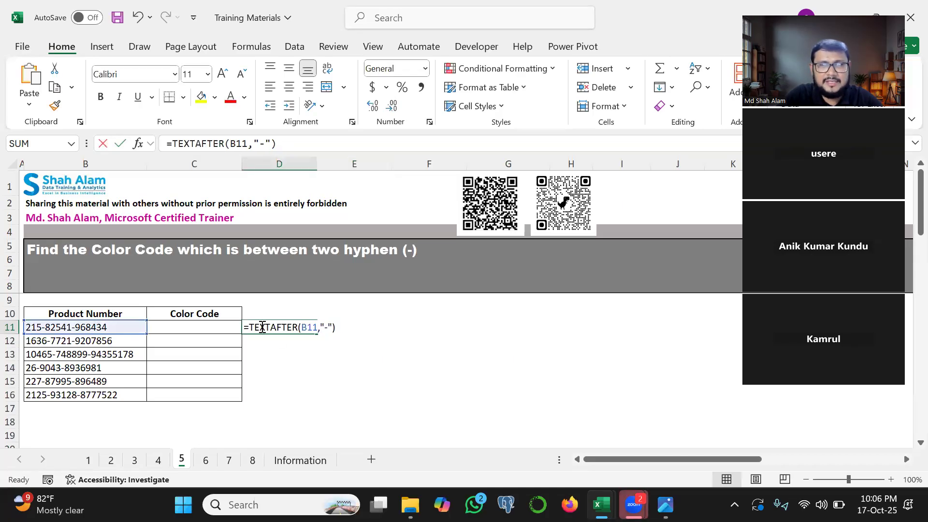
left_click_drag(249, 326, 342, 328)
key("ctrl+c")
left_click(368, 328)
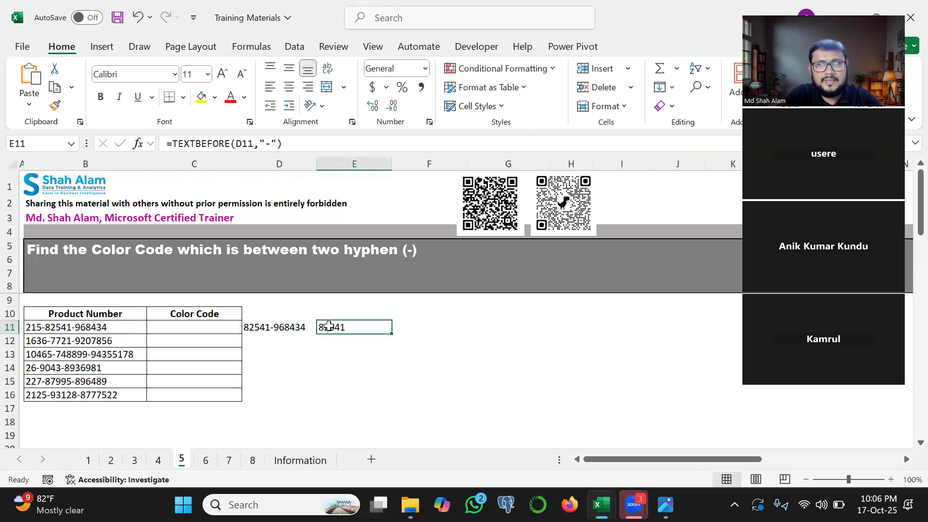
double_click(385, 328)
double_click(394, 329)
key("ctrl+v")
key("Return")
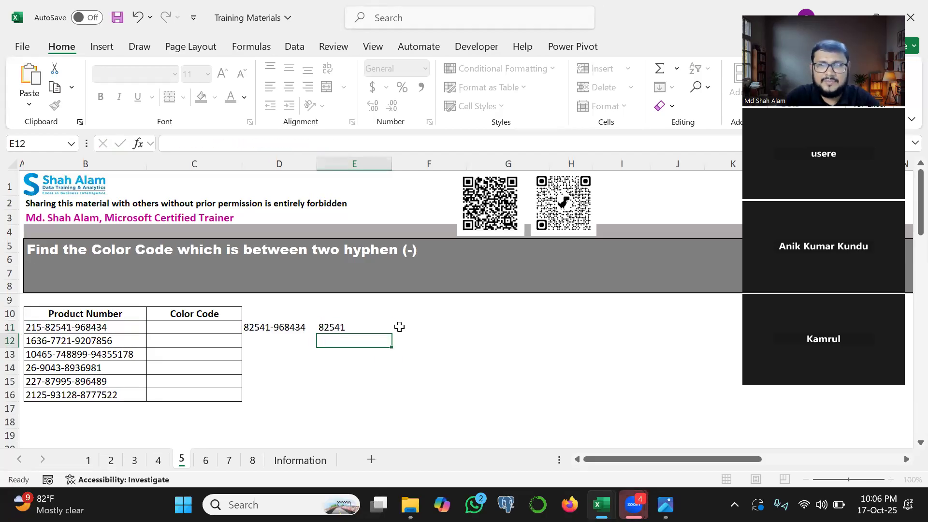
- Fill the nested color code formula from E11 down to E16 and clear the helper cells D11:D16
left_click(357, 327)
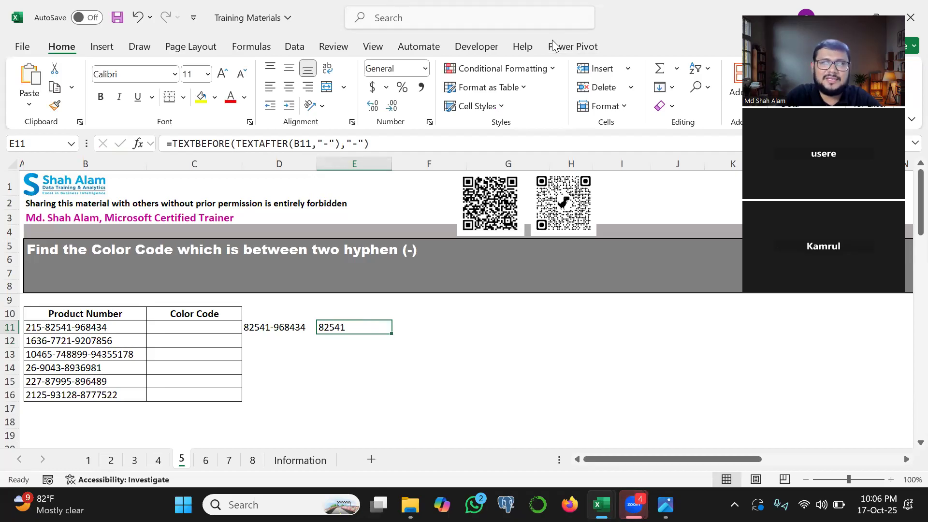
left_click_drag(392, 336, 393, 396)
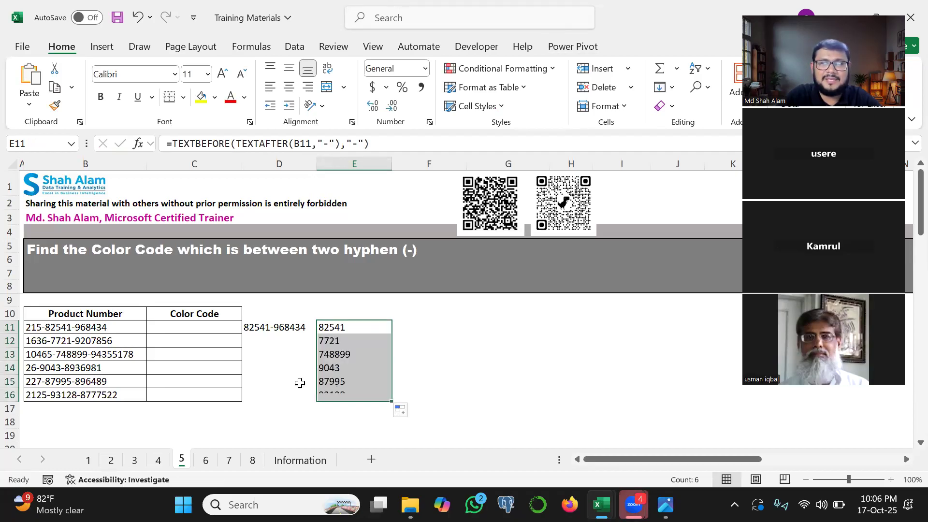
left_click(273, 325)
left_click_drag(315, 336, 311, 402)
key("Delete")
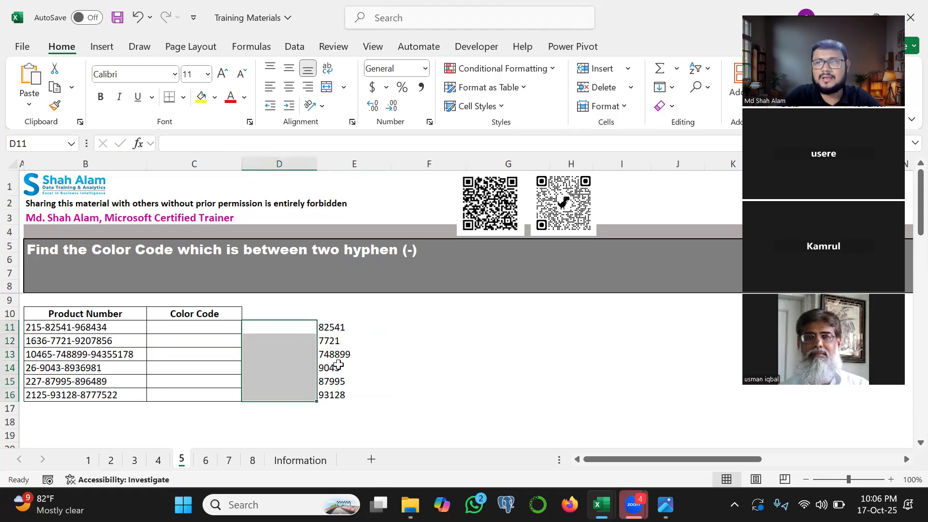
- Move the color code formulas from E11:E16 to F11:F16 and select D11
left_click(272, 333)
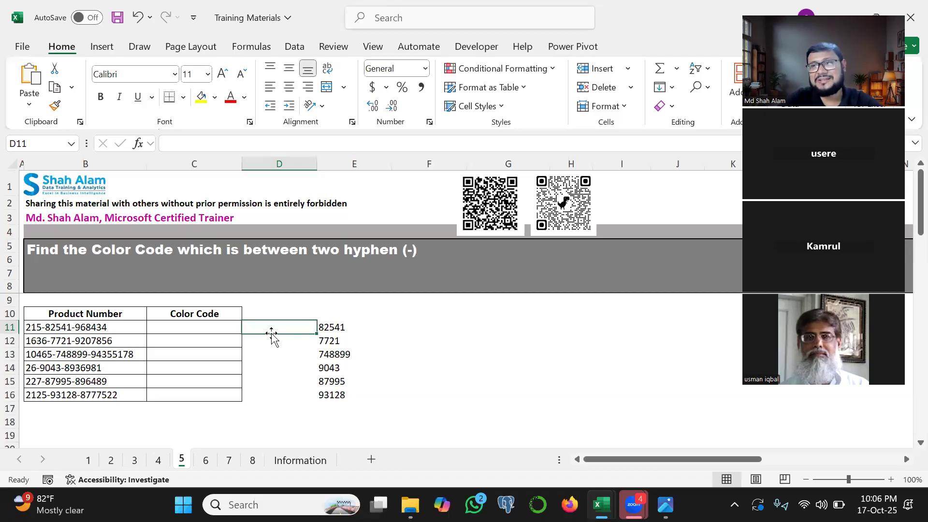
left_click(321, 327)
left_click_drag(322, 327, 343, 396)
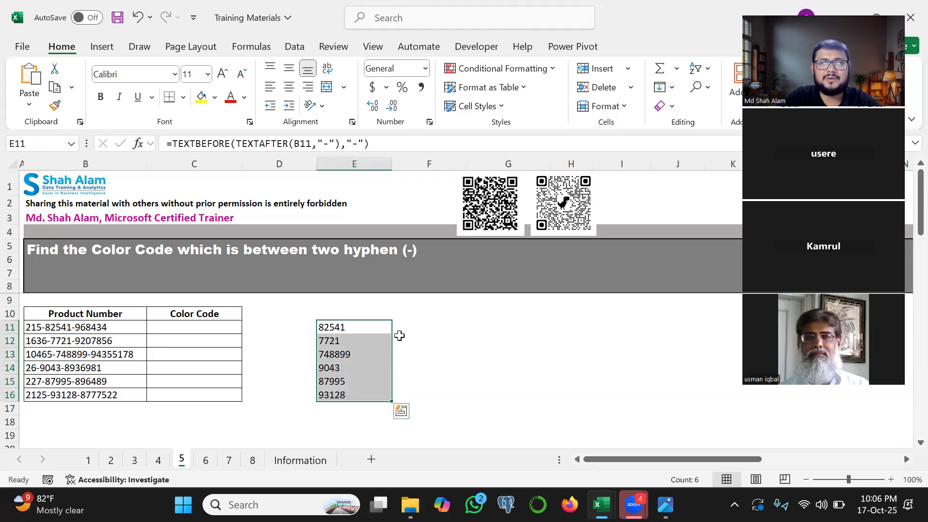
left_click_drag(392, 335, 417, 335)
left_click(279, 324)
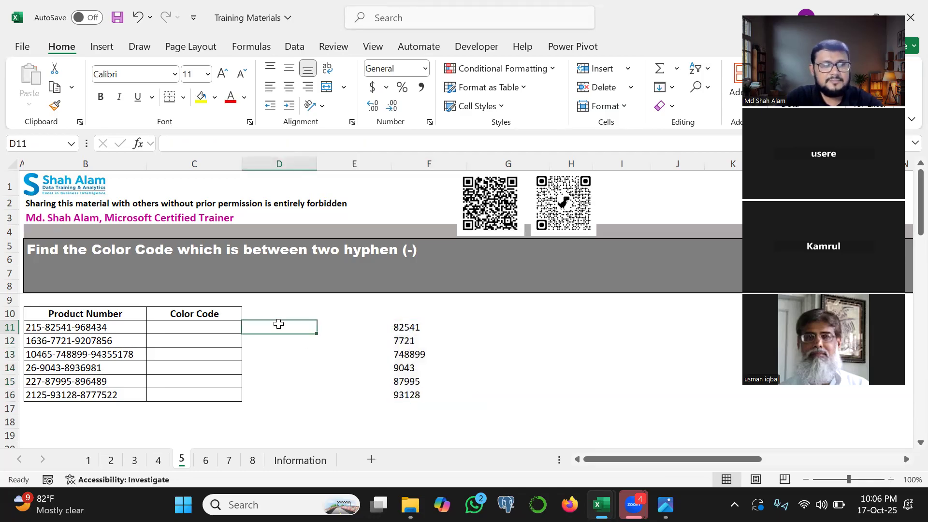
- Annotate the first product number, clear the marks, and underline the part of B11 after the first hyphen
mouse_move(46, 334)
left_mouse_down()
mouse_move(67, 333)
mouse_move(43, 329)
mouse_move(72, 309)
left_mouse_up()
key("Escape")
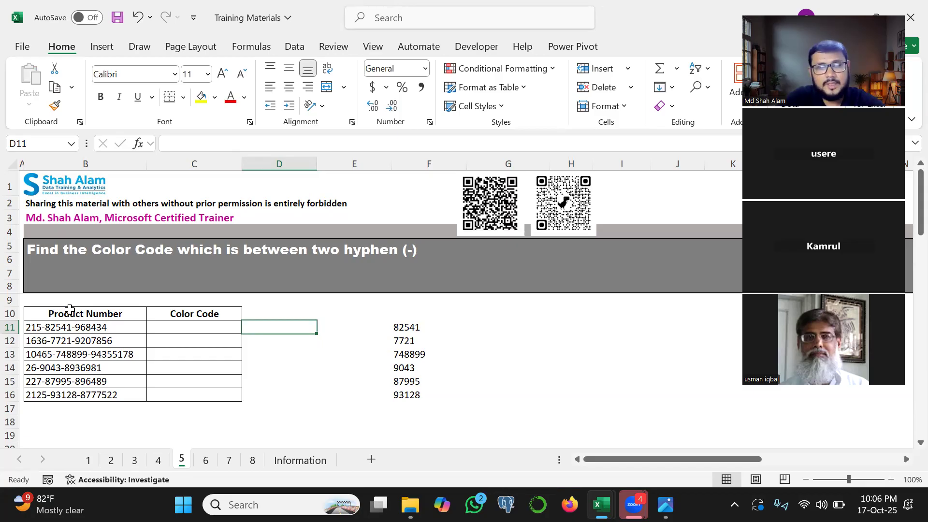
key("ctrl+2")
left_click_drag(46, 331, 132, 332)
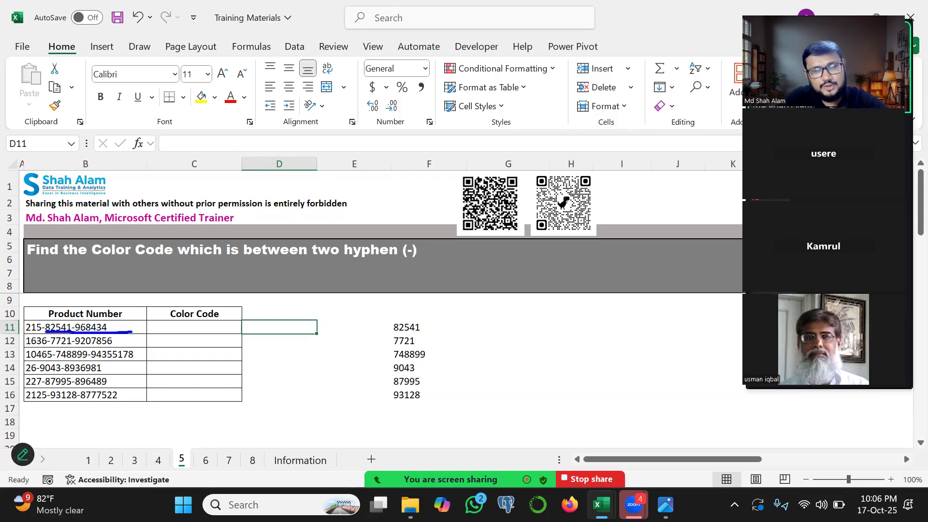
key("Escape")
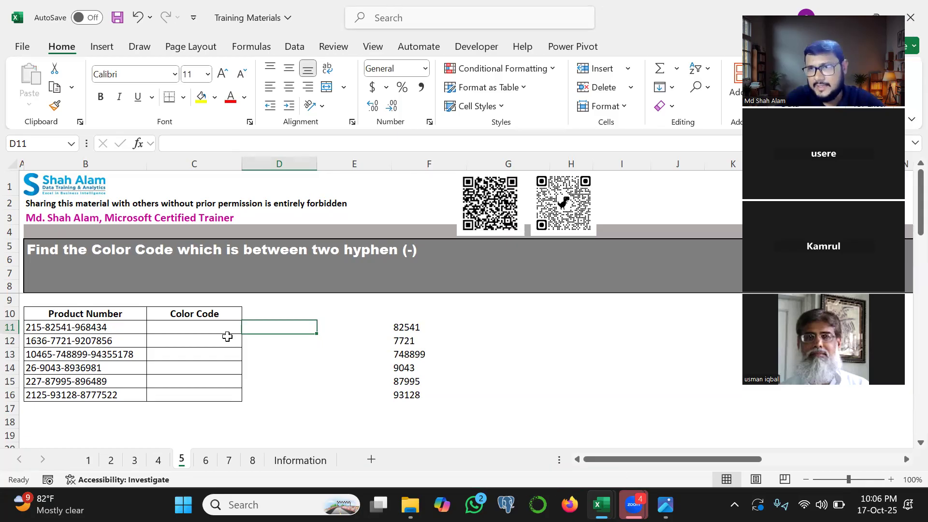
type("=mid")
key("Tab")
key("BackSpace")
key("BackSpace")
key("BackSpace")
key("BackSpace")
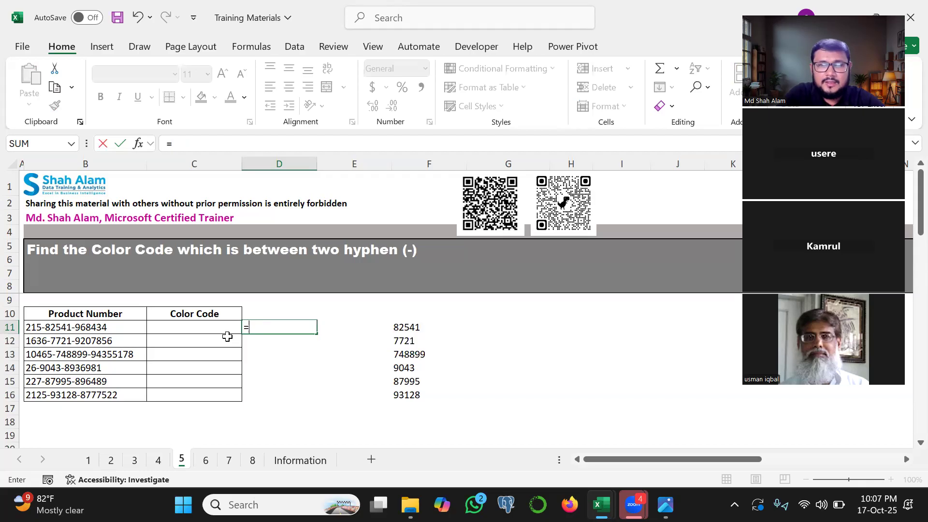
- Enter =SEARCH("-",B11) in D11 to locate the first hyphen in the product number
type("sear")
key("Tab")
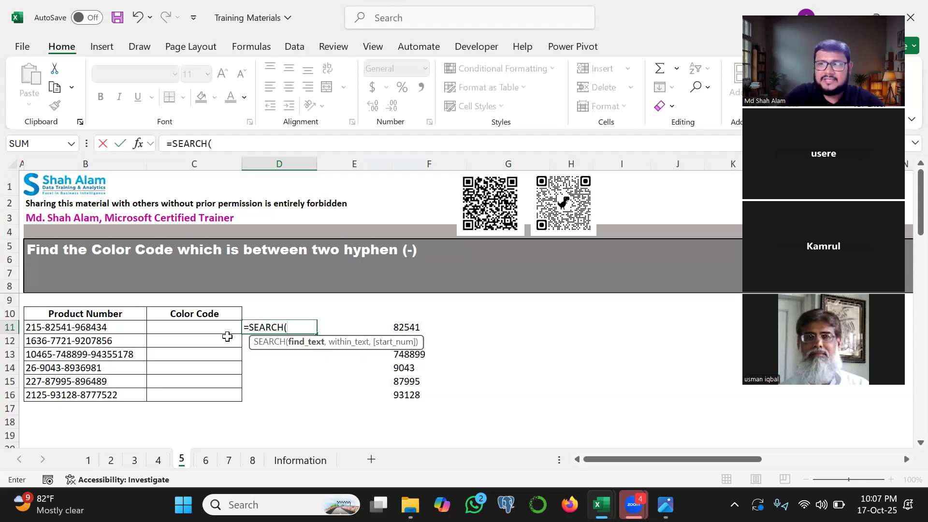
type("\"-")
key("BackSpace")
type("\",")
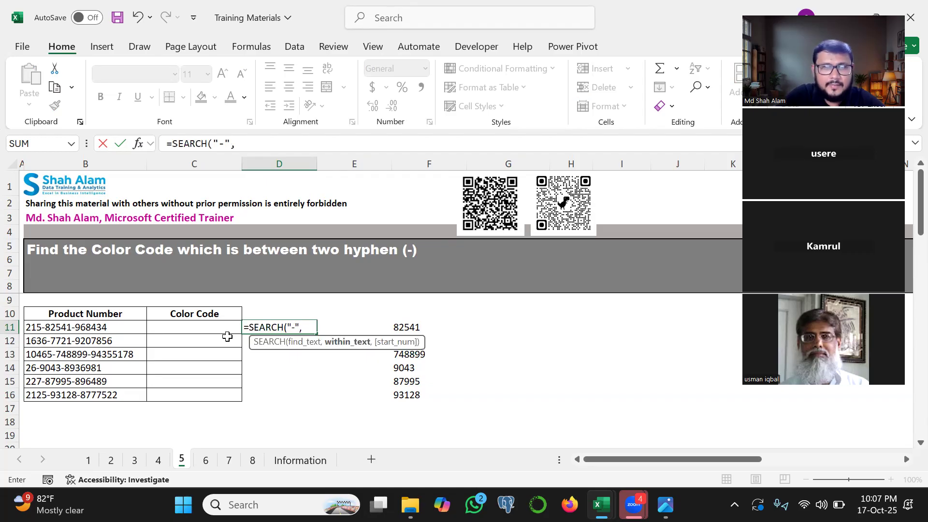
left_click(57, 328)
type(")")
key("Return")
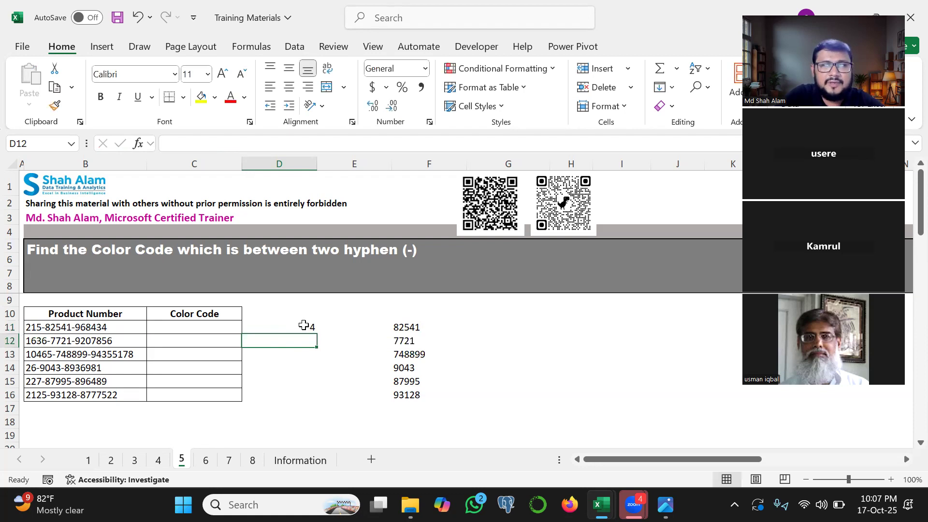
- Mark the part of B11 up to its first hyphen and fill the SEARCH formula from D11 down to D16
left_click(303, 325)
mouse_move(37, 333)
left_mouse_down()
mouse_move(23, 334)
mouse_move(47, 241)
left_mouse_up()
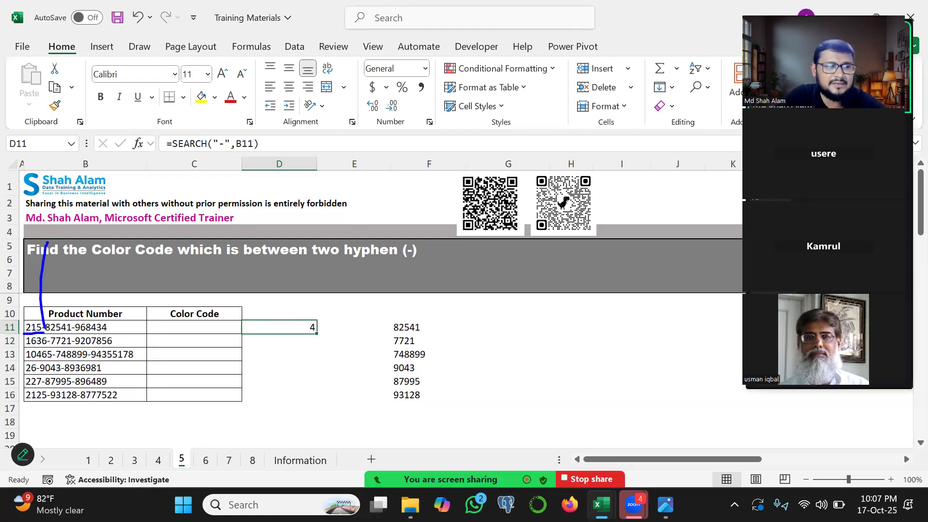
left_click_drag(317, 334, 321, 410)
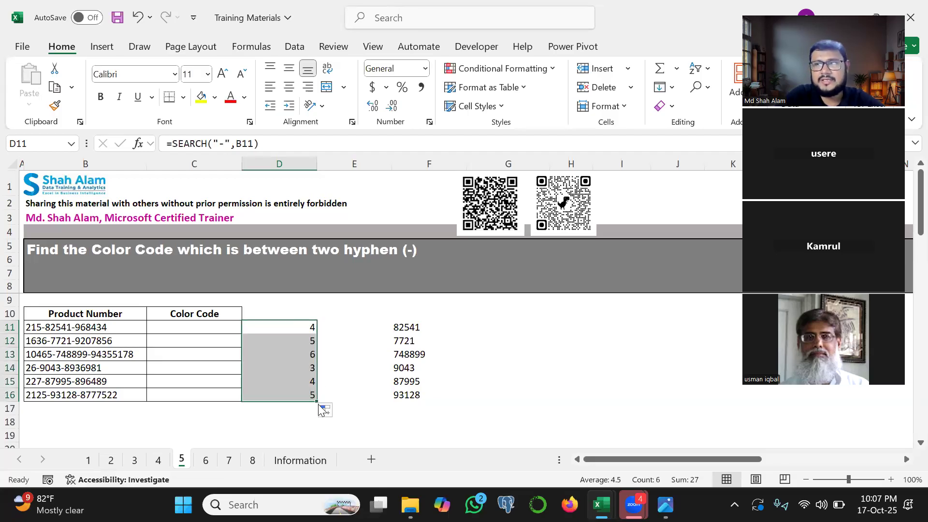
- Enter =MID(B11,D11+1,1000) in E11, annotating the text after B11's first hyphen and the D11 value while building it
left_click(329, 324)
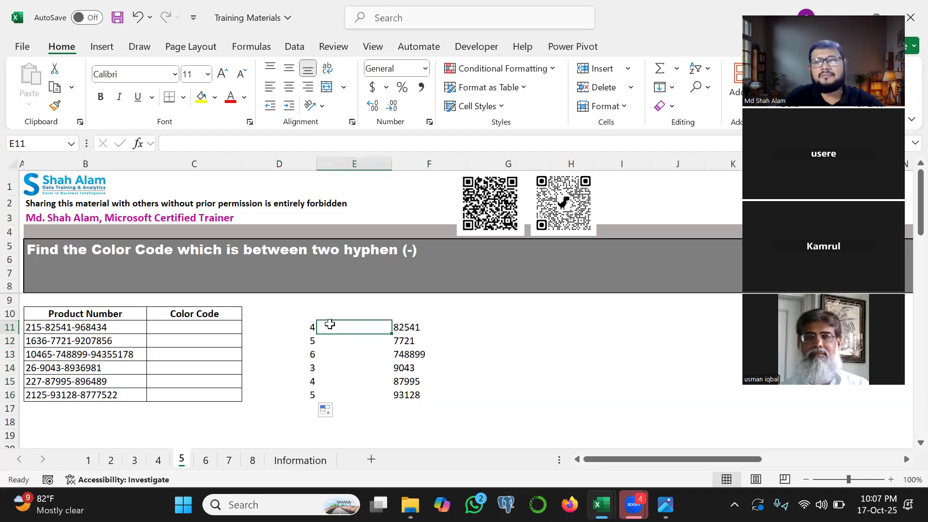
type("=MID(")
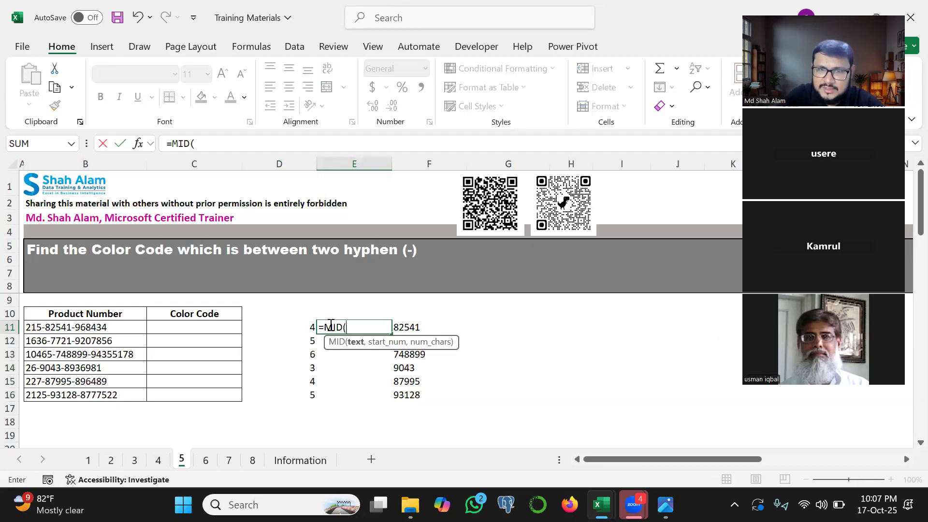
left_click(87, 327)
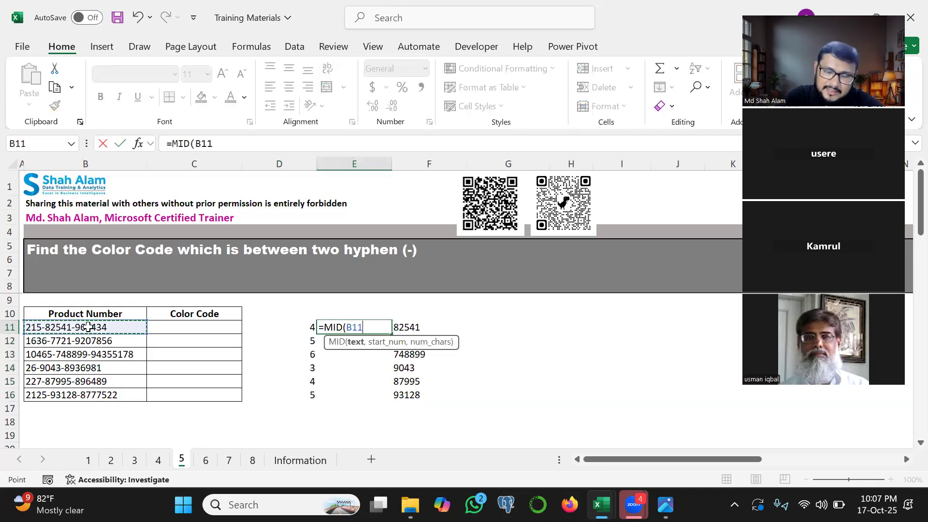
type(",")
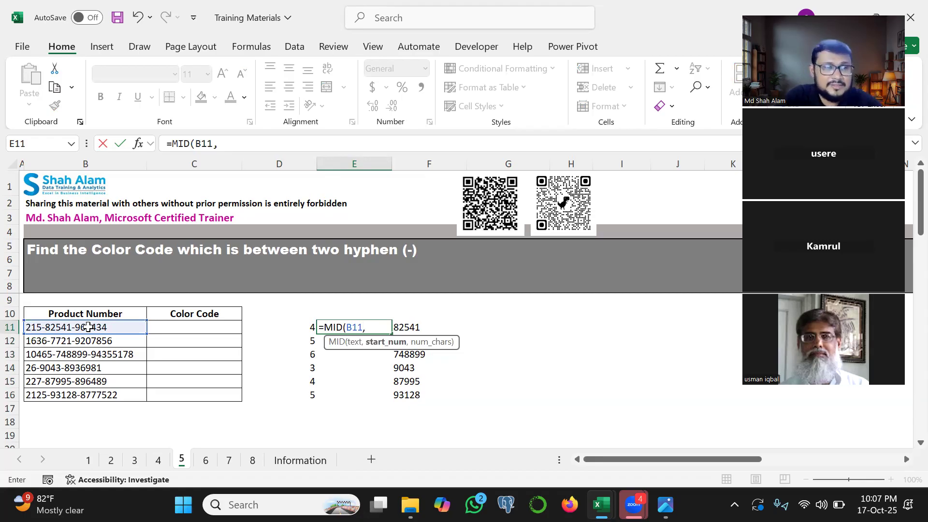
key("ctrl+2")
mouse_move(49, 326)
left_mouse_down()
mouse_move(40, 224)
mouse_move(34, 238)
mouse_move(57, 245)
mouse_move(49, 216)
left_mouse_up()
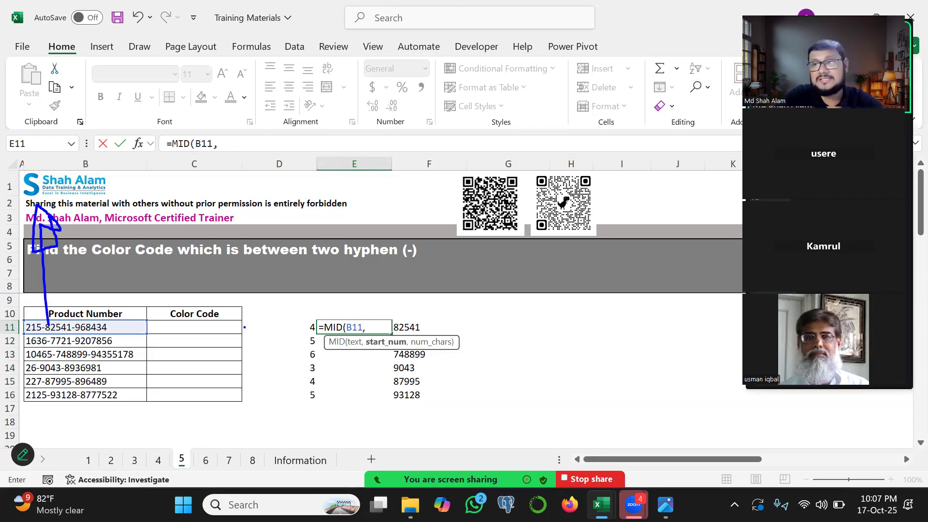
mouse_move(311, 321)
left_mouse_down()
mouse_move(299, 322)
mouse_move(303, 339)
mouse_move(319, 324)
mouse_move(314, 317)
left_mouse_up()
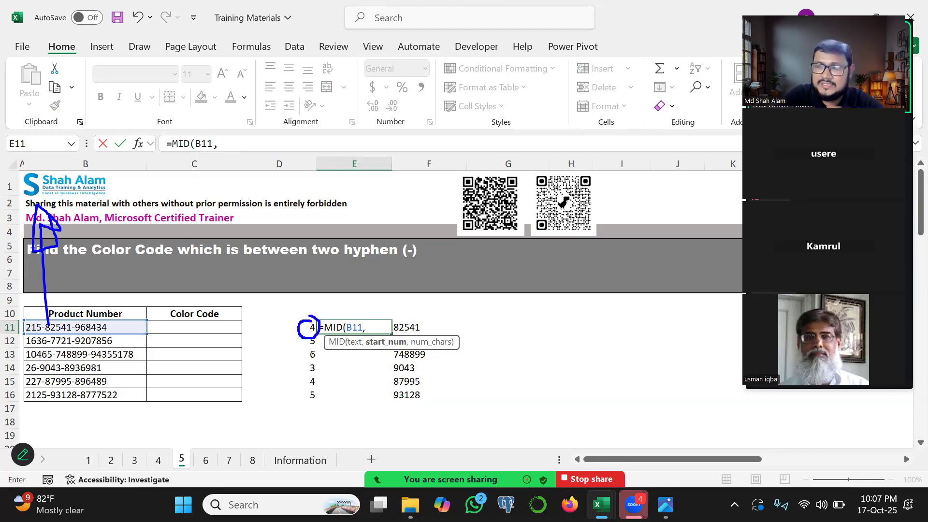
key("Escape")
left_click(297, 326)
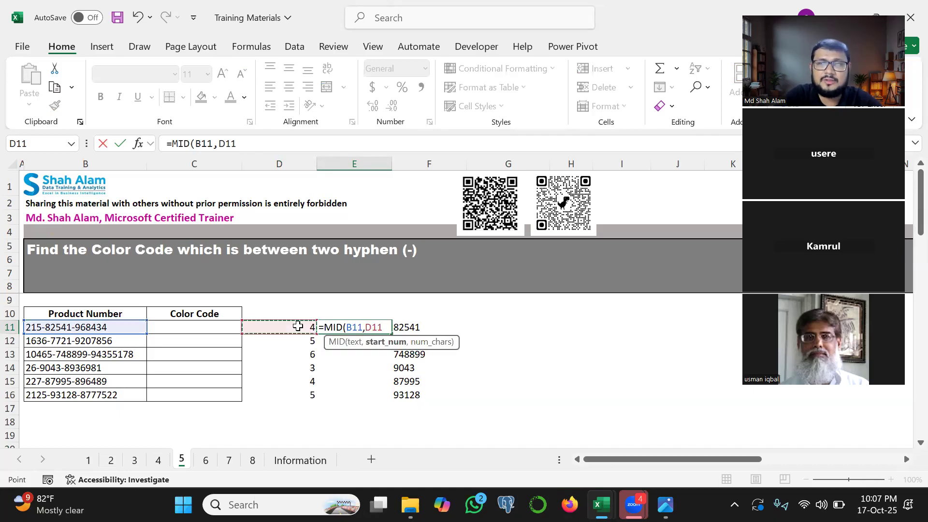
type("+1,")
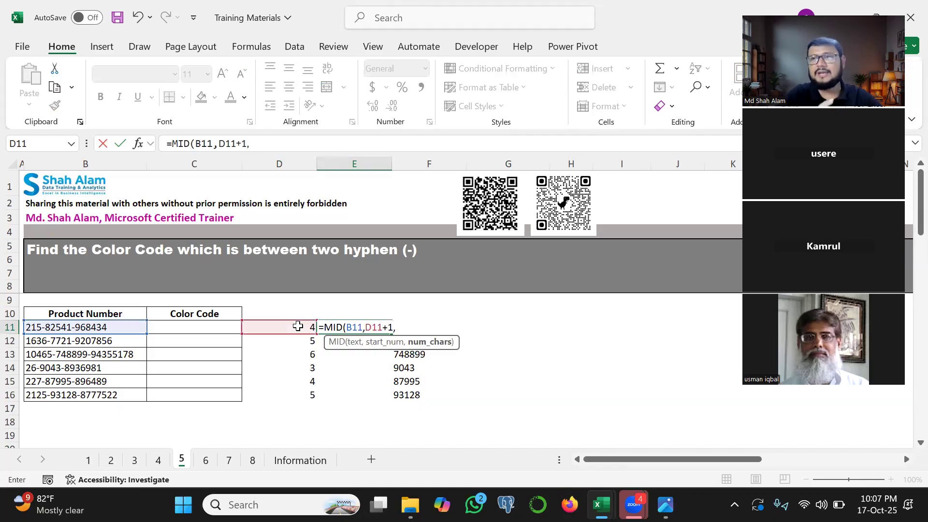
type("1000")
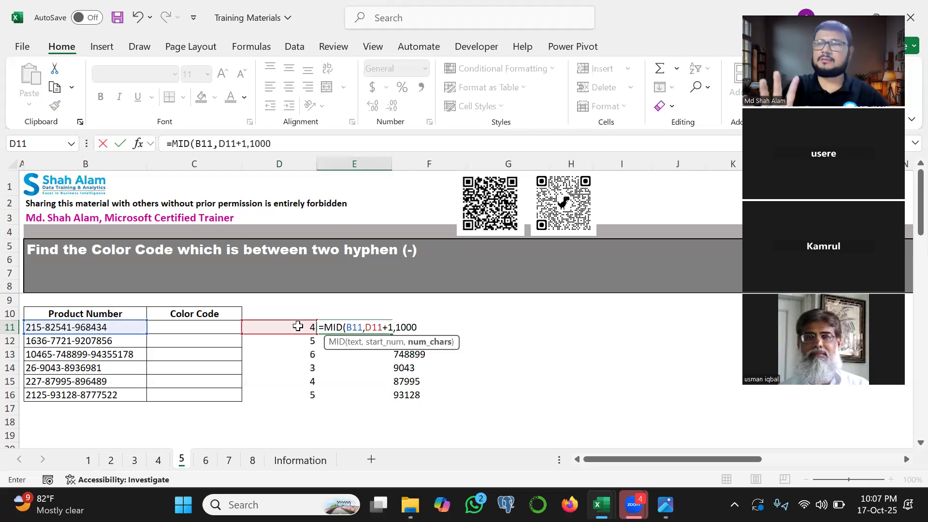
type(")")
key("Return")
- Fill the MID formula from E11 down to E16 and autofit the width of column E
left_click(332, 327)
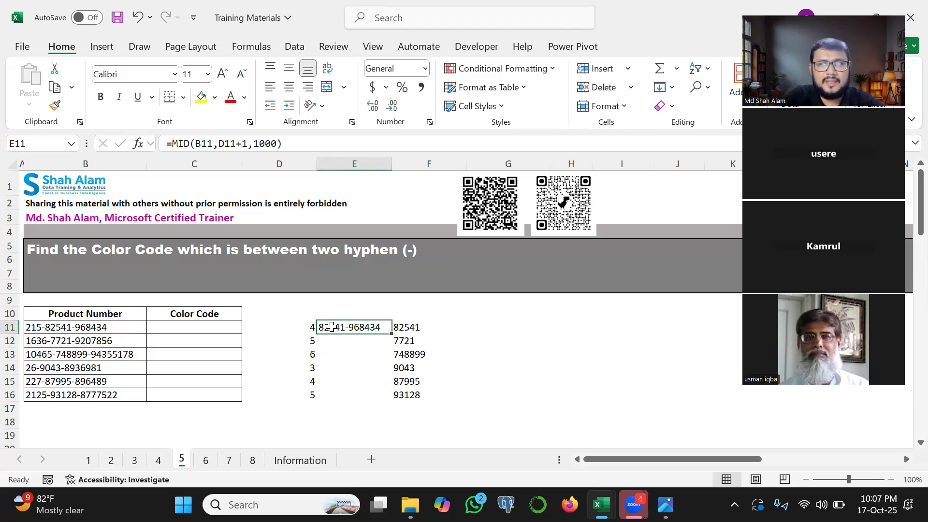
left_click_drag(392, 334, 385, 405)
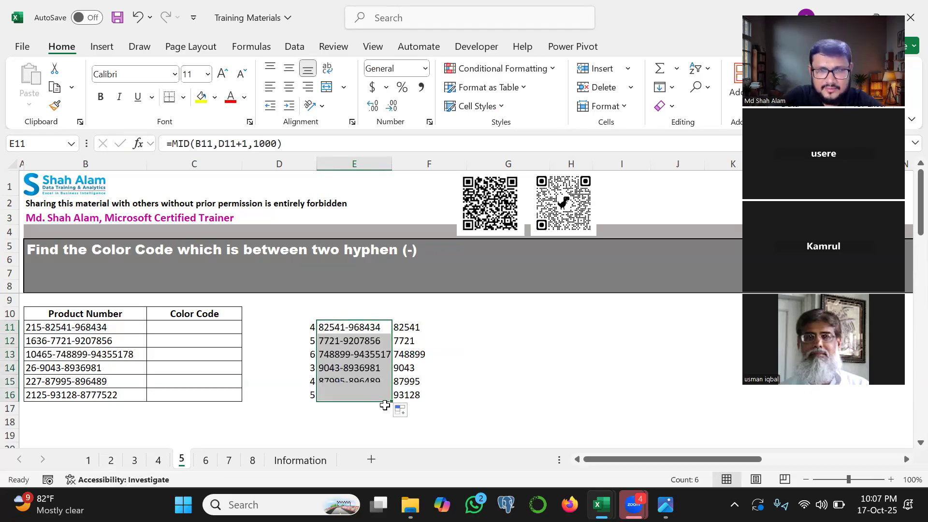
double_click(392, 162)
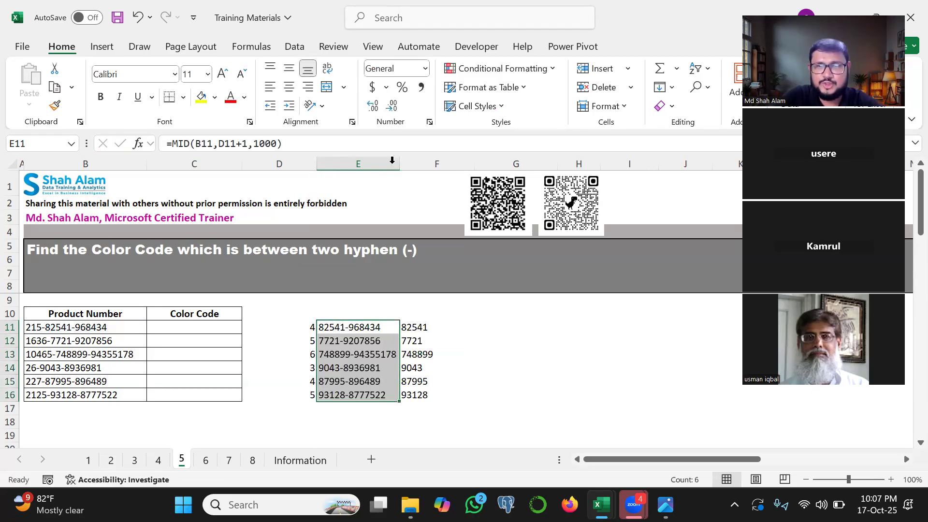
- Replace the D11 reference in E11's formula with SEARCH("-",B11) copied from D11, giving =MID(B11,SEARCH("-",B11)+1,1000)
double_click(302, 327)
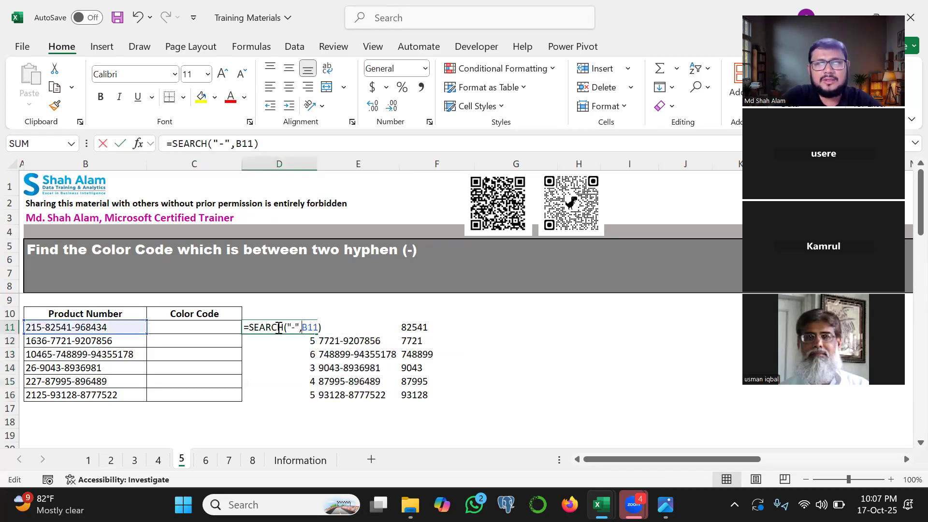
left_click_drag(245, 328, 326, 328)
key("ctrl+c")
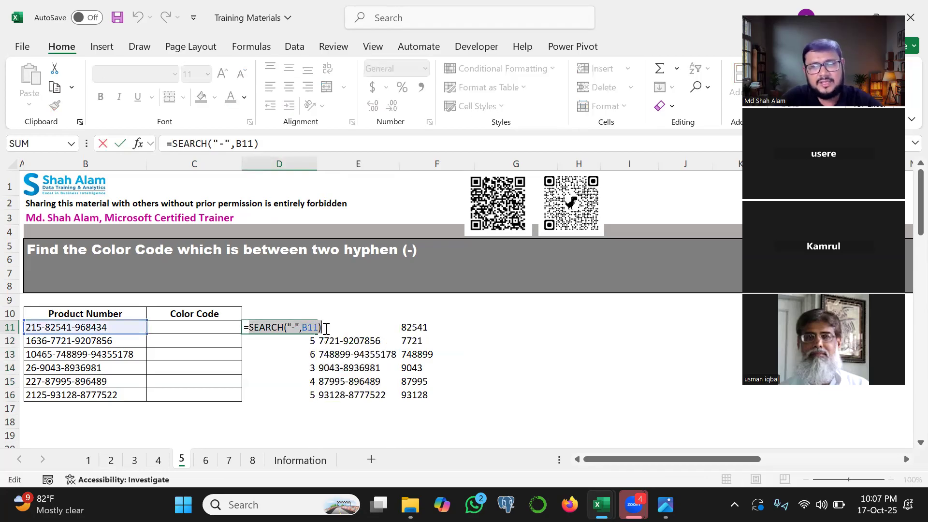
key("Escape")
double_click(351, 329)
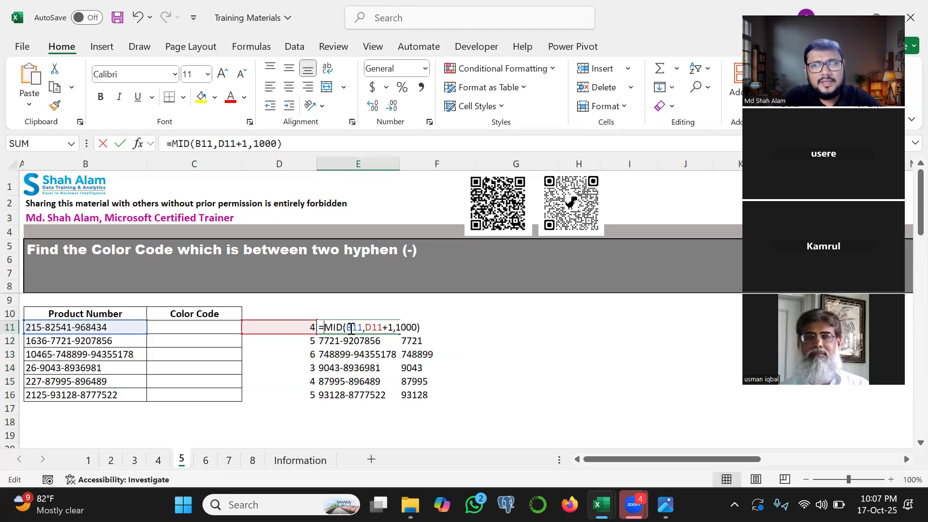
double_click(383, 326)
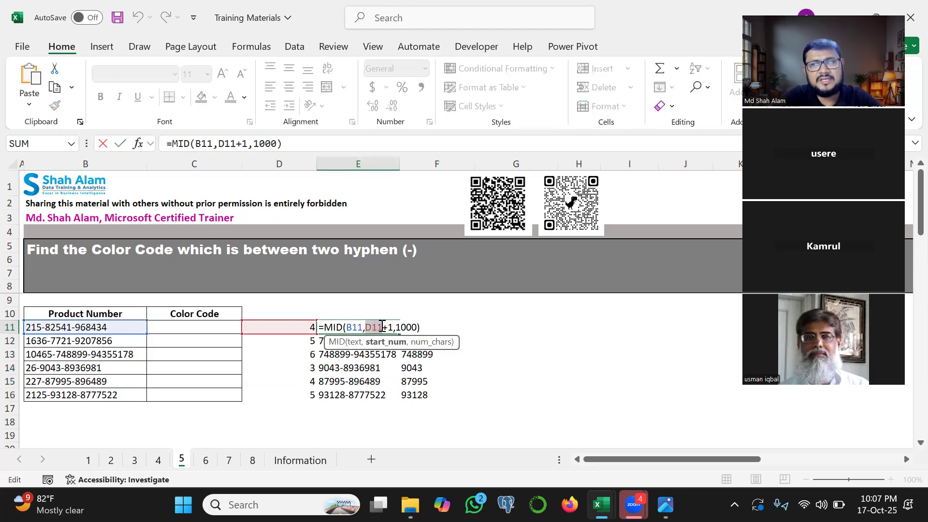
key("ctrl+v")
key("Return")
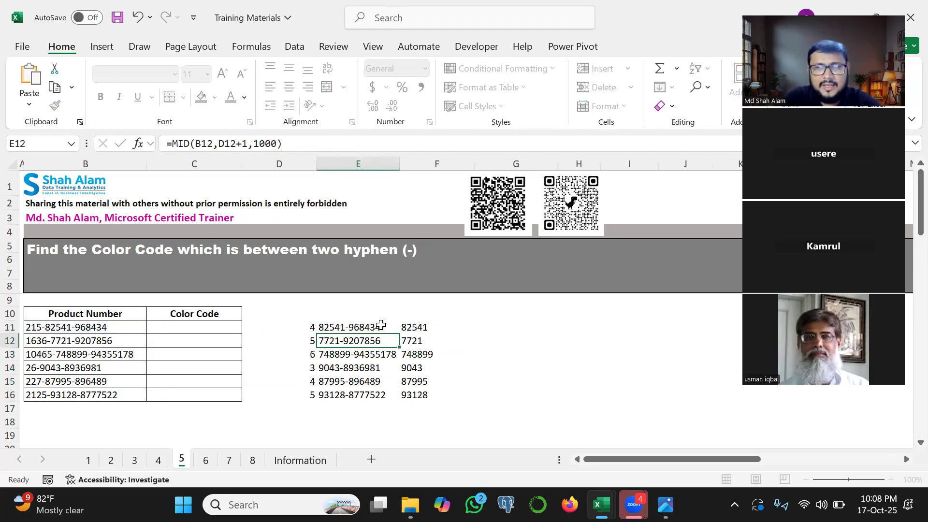
- Fill the nested MID formula from E11 down to E16 and clear the TEXTBEFORE color codes in F11:F16
left_click(362, 325)
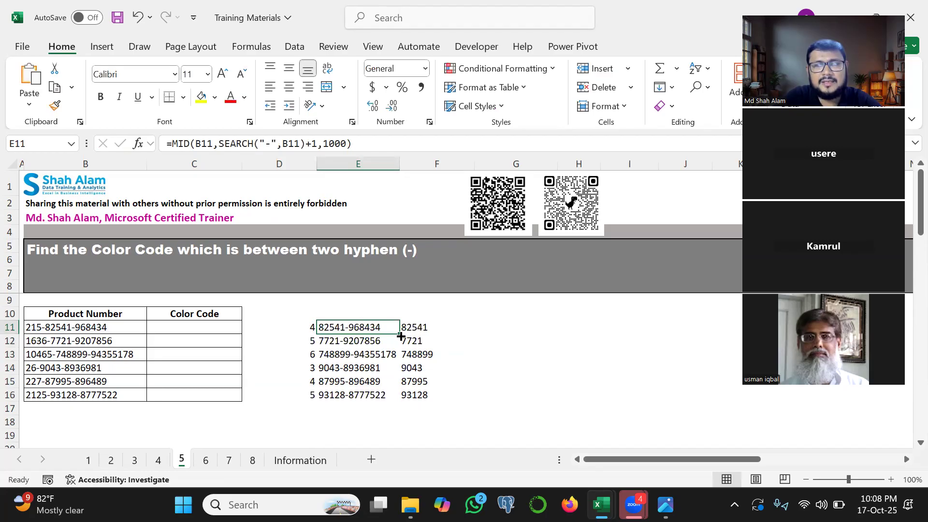
double_click(400, 335)
left_click(411, 327)
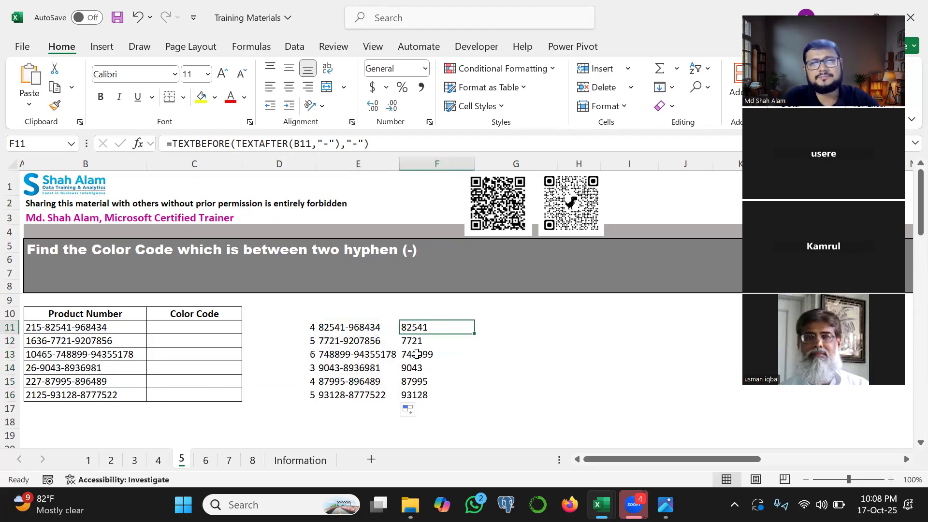
left_click(421, 394, "shift")
key("Delete")
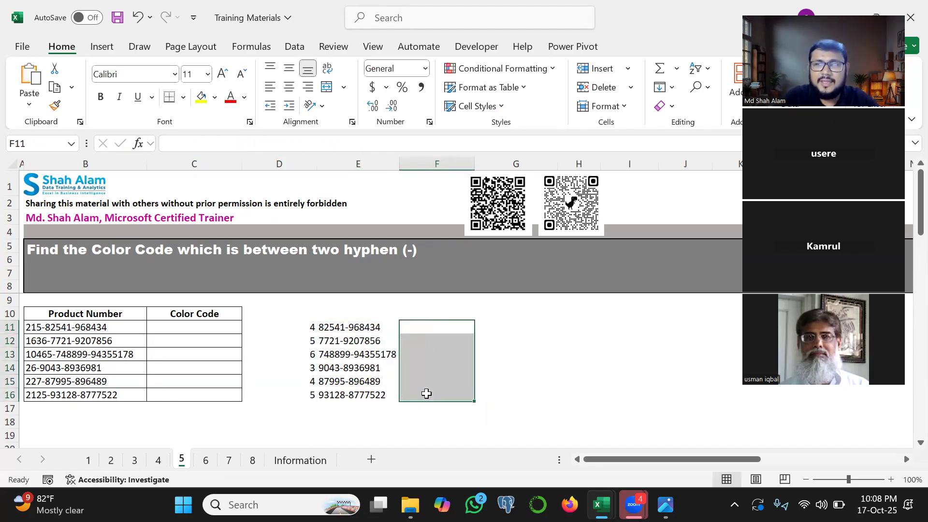
- Inspect E11's nested MID formula and annotate the extracted text in E11:E16, circling E11
double_click(324, 327)
key("Escape")
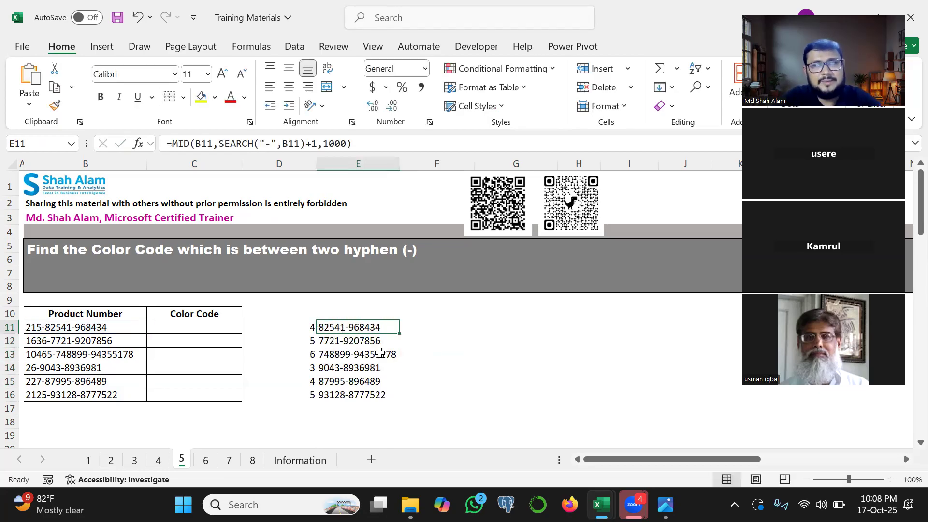
mouse_move(350, 324)
left_mouse_down()
mouse_move(343, 307)
mouse_move(302, 308)
left_mouse_up()
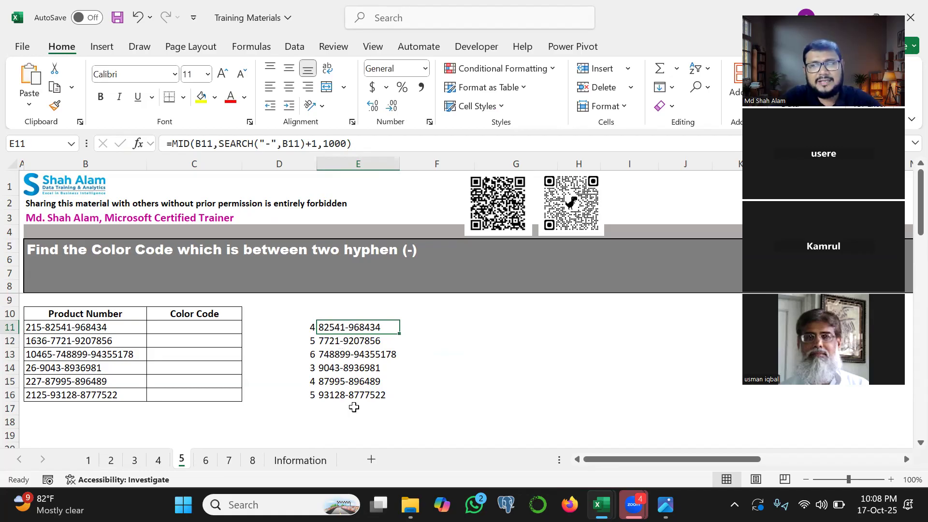
left_click_drag(333, 325, 335, 404)
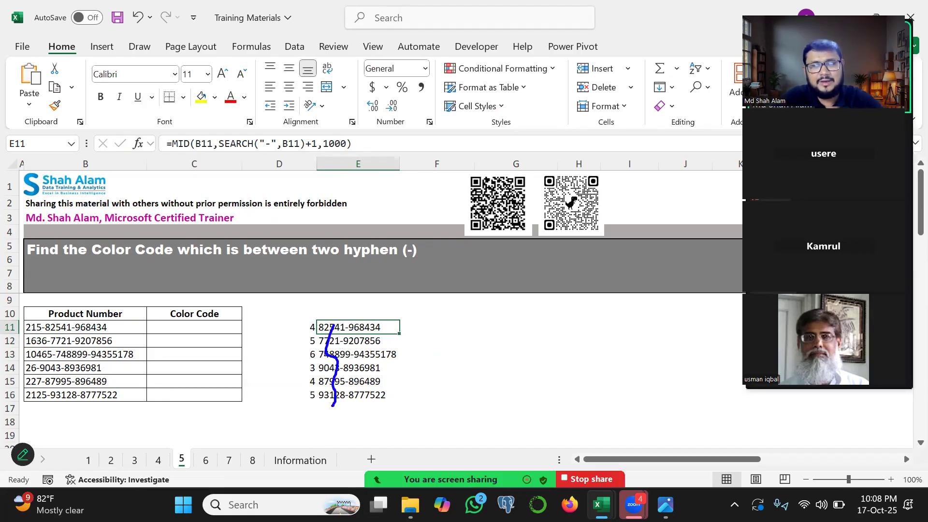
mouse_move(319, 337)
left_mouse_down()
mouse_move(396, 328)
mouse_move(334, 311)
mouse_move(319, 330)
left_mouse_up()
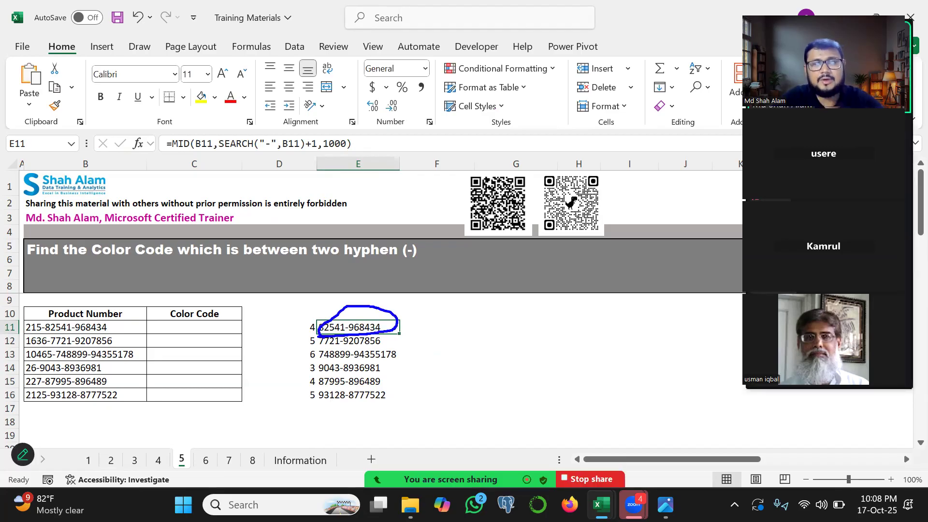
- Enter the formula =SEARCH(E11,"-") in F11
left_click(447, 327)
type("=")
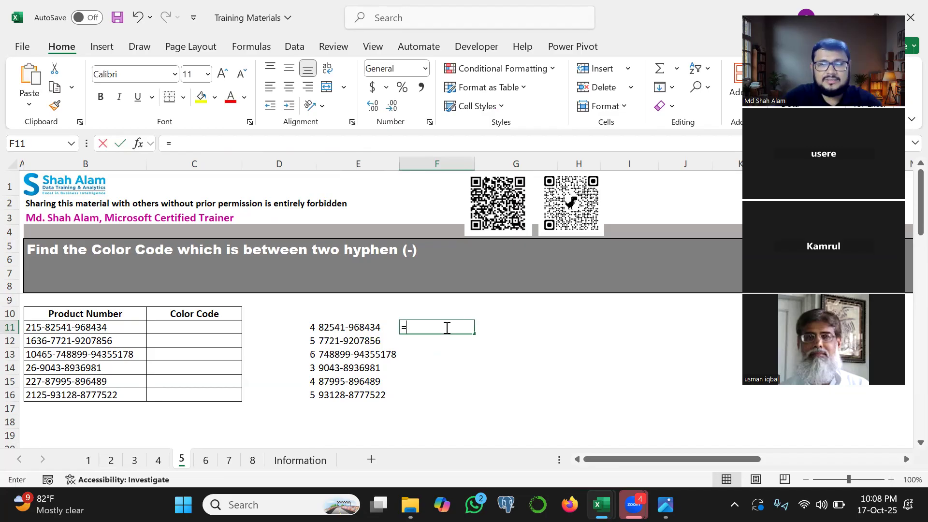
type("sear")
key("Tab")
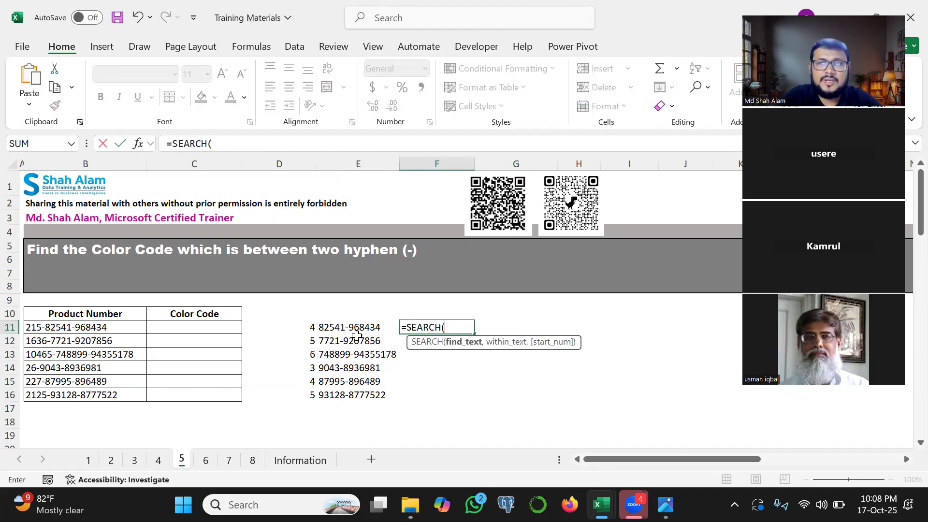
left_click(330, 327)
type(",\"-\")")
key("Return")
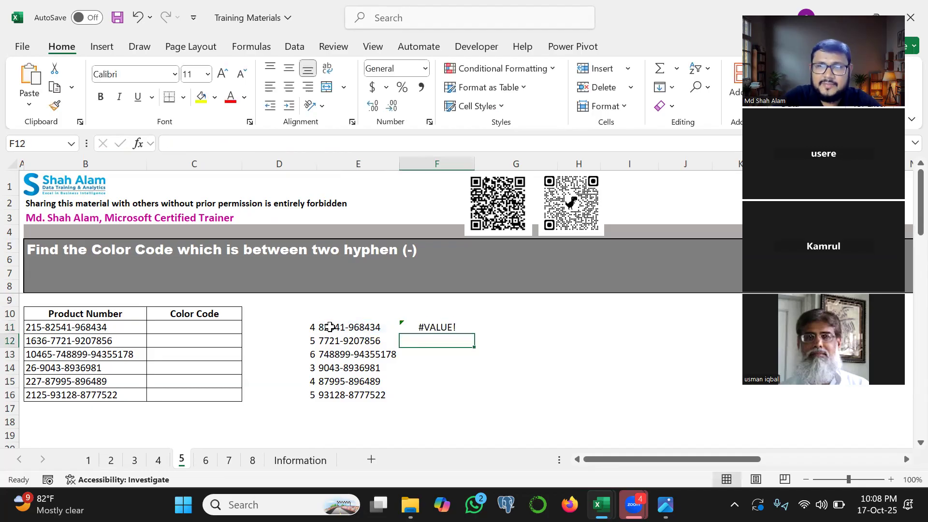
- Correct the argument order in F11 to =SEARCH("-",E11) and fill the formula down to F16
left_click(411, 325)
double_click(437, 326)
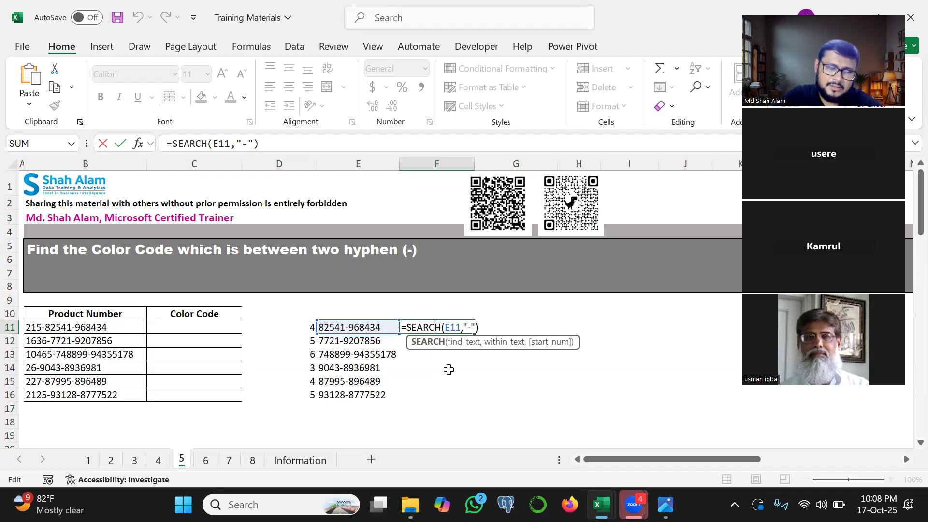
left_click(475, 327)
key("BackSpace")
key("BackSpace")
key("BackSpace")
key("BackSpace")
key("BackSpace")
key("BackSpace")
key("BackSpace")
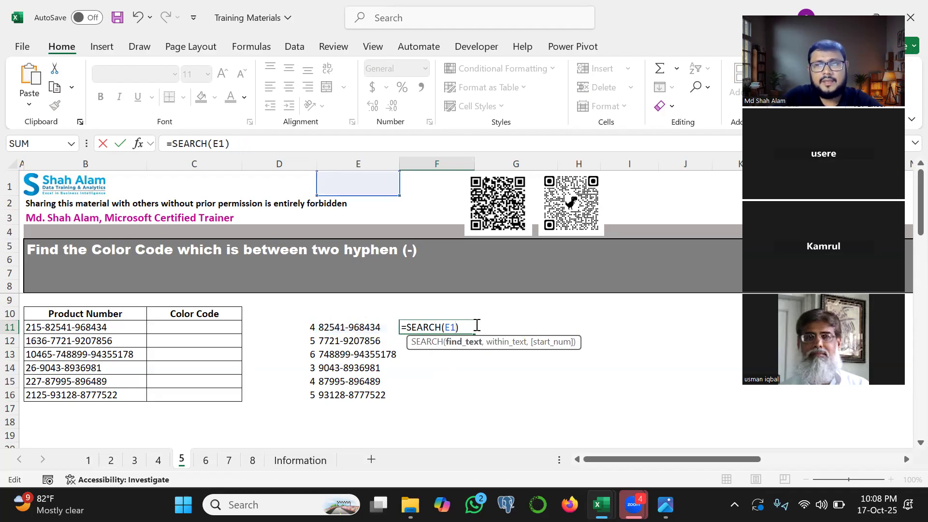
type("\"-")
type("\",")
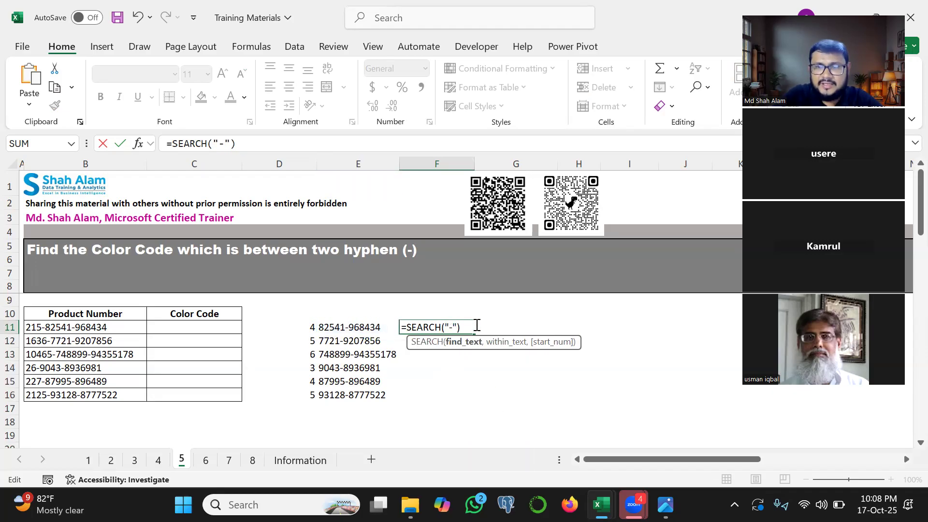
left_click(332, 326)
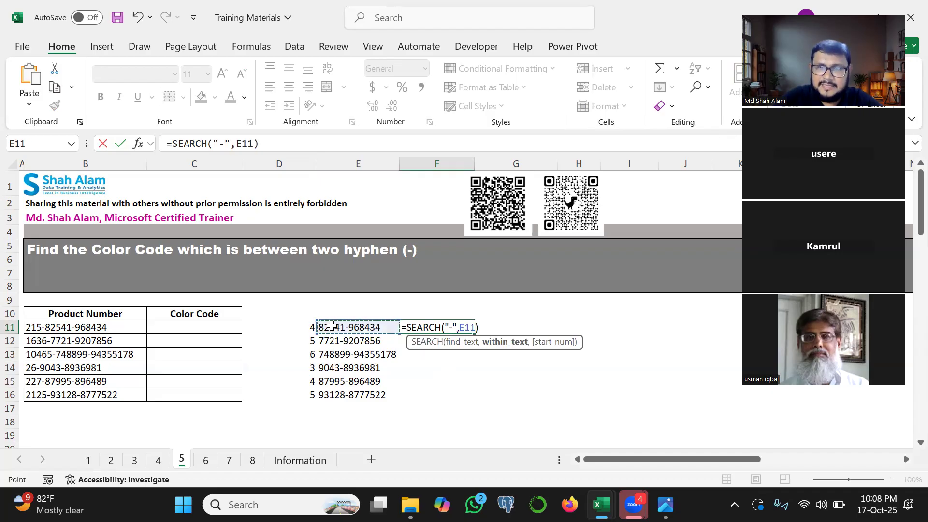
key("Return")
left_click(450, 322)
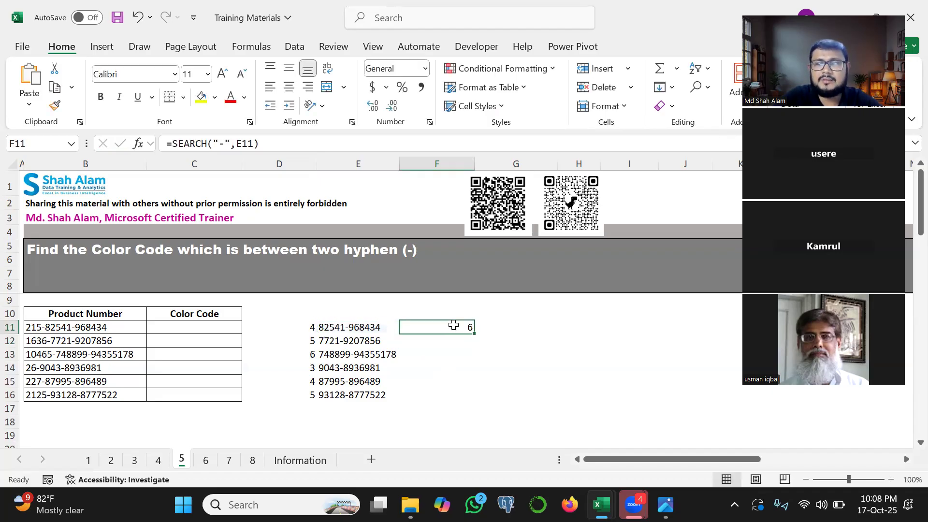
double_click(472, 334)
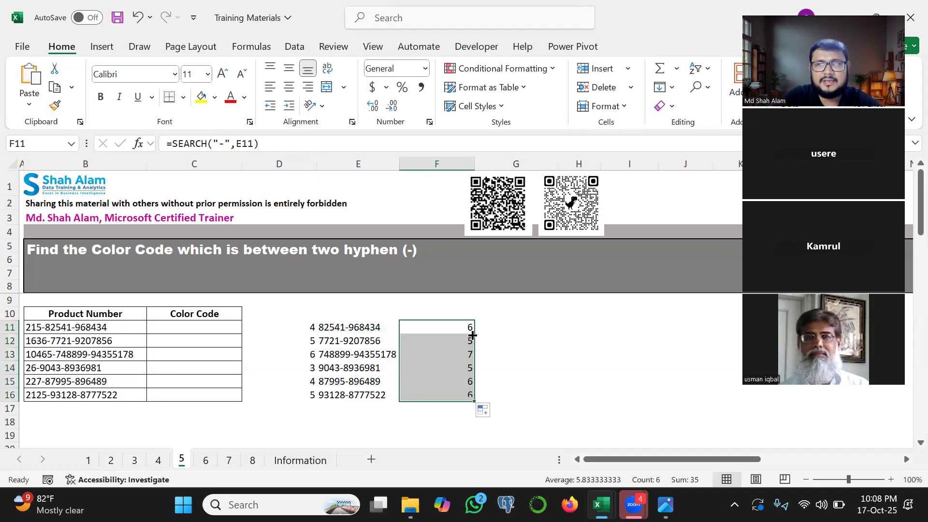
- Wrap E11's MID formula in LEFT with 6 characters, giving =LEFT(MID(B11,SEARCH("-",B11)+1,1000),6)
left_click(331, 327)
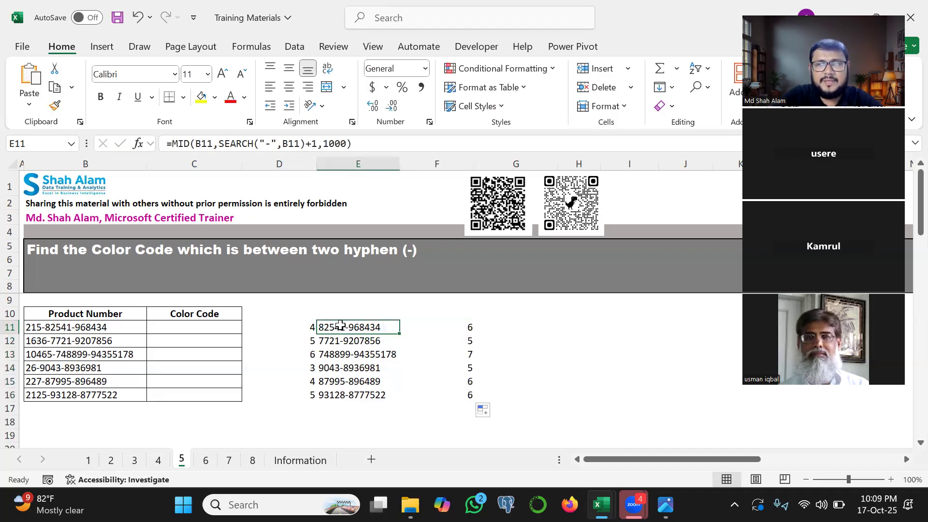
double_click(325, 329)
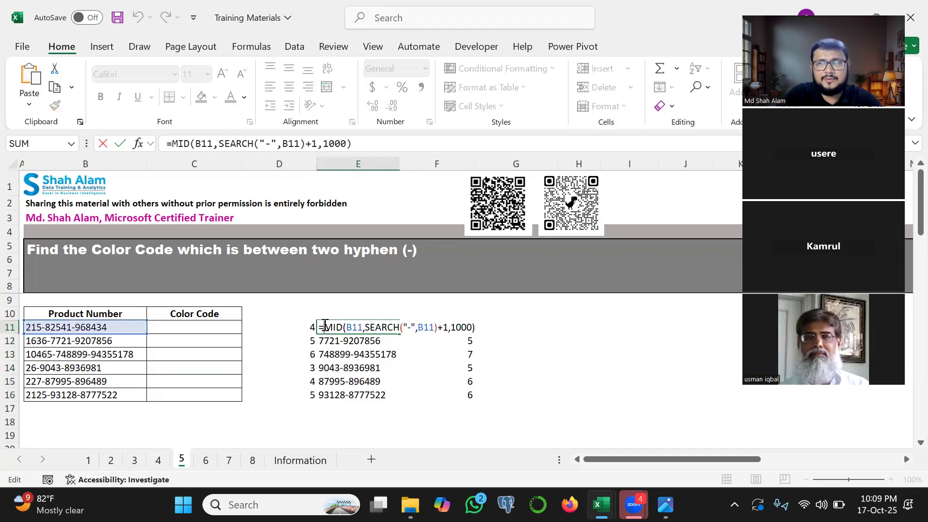
type("left(")
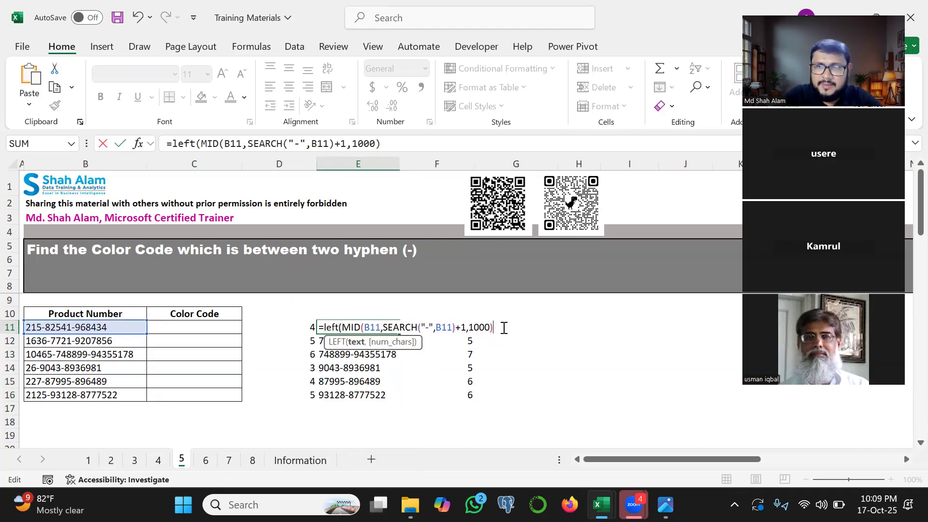
type(",")
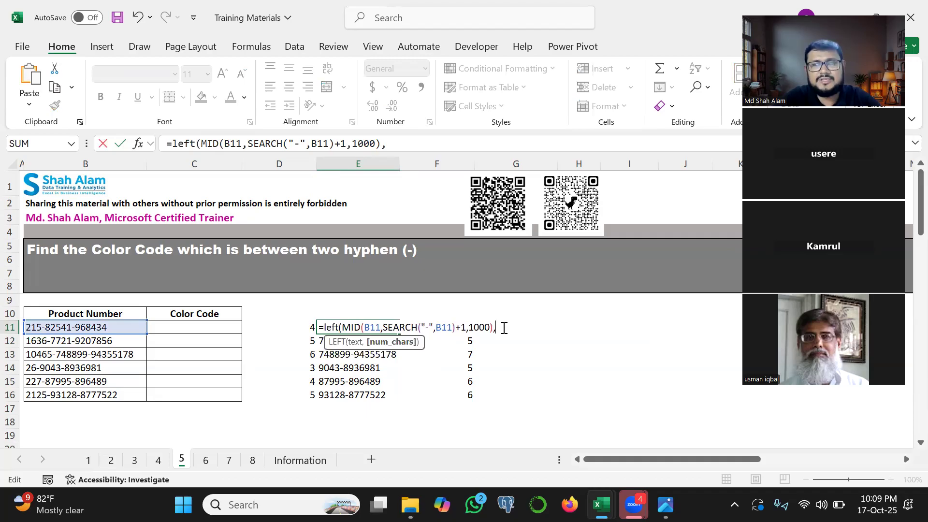
type("6")
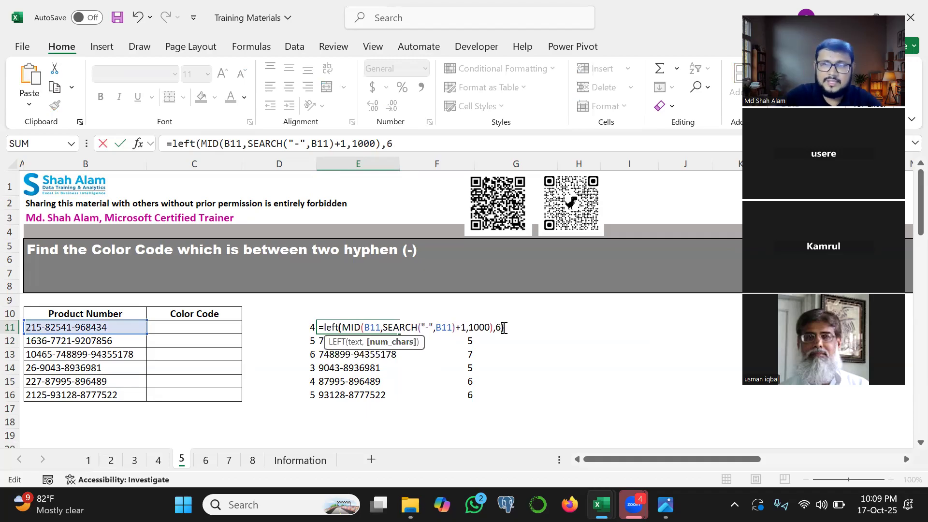
key("Return")
- Try a LEFT character count of 5 in E11's formula and undo the change
left_click(348, 328)
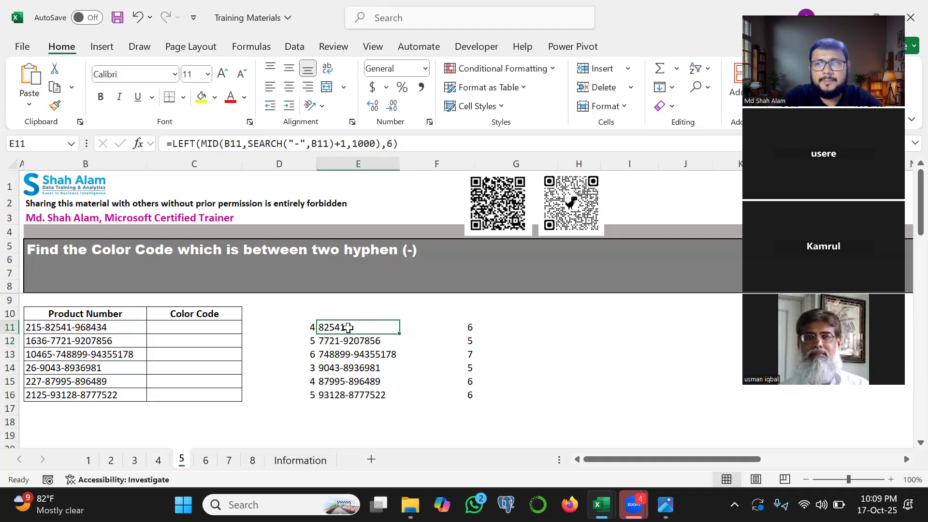
double_click(348, 328)
left_click(508, 326)
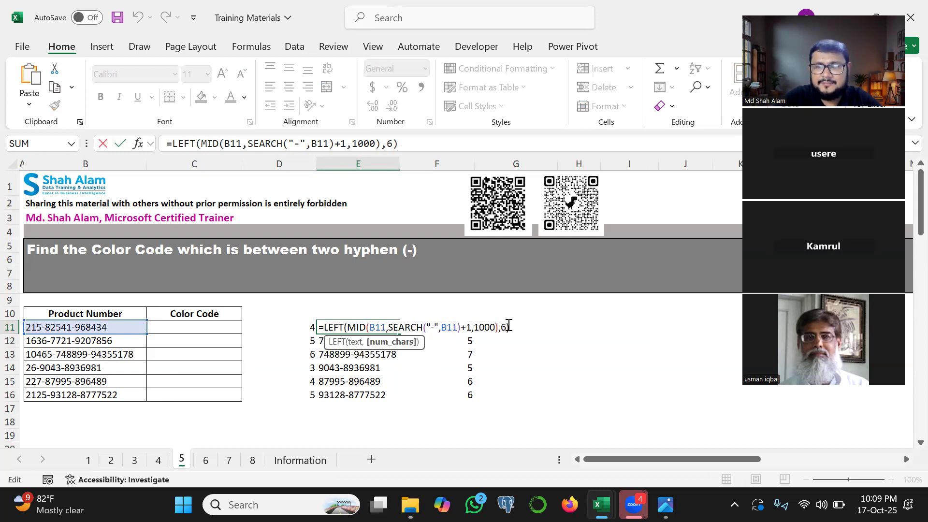
key("BackSpace")
type("5")
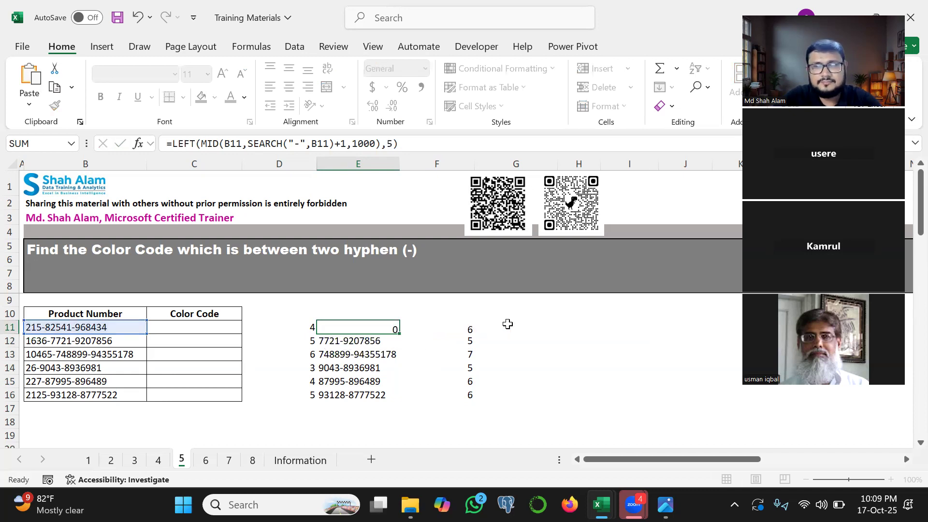
key("Return")
left_click(351, 329)
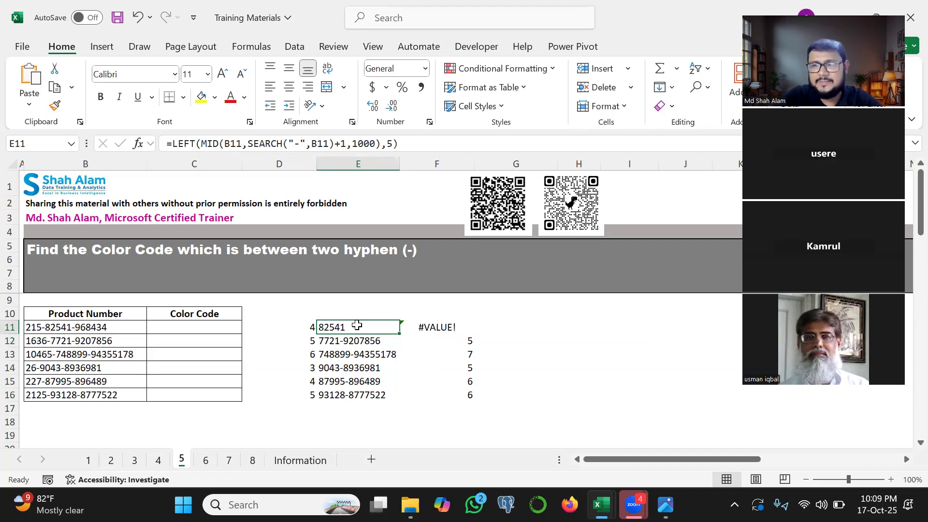
key("ctrl+z")
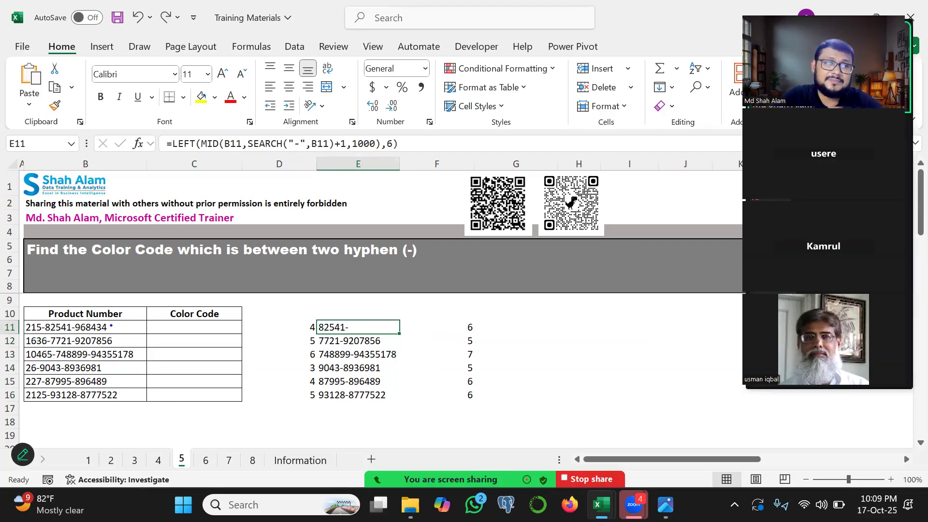
- Mark the product numbers in B11:B16 with freehand annotation strokes and clear the marks
mouse_move(110, 326)
left_mouse_down()
mouse_move(116, 403)
mouse_move(24, 316)
mouse_move(109, 314)
mouse_move(104, 365)
left_mouse_up()
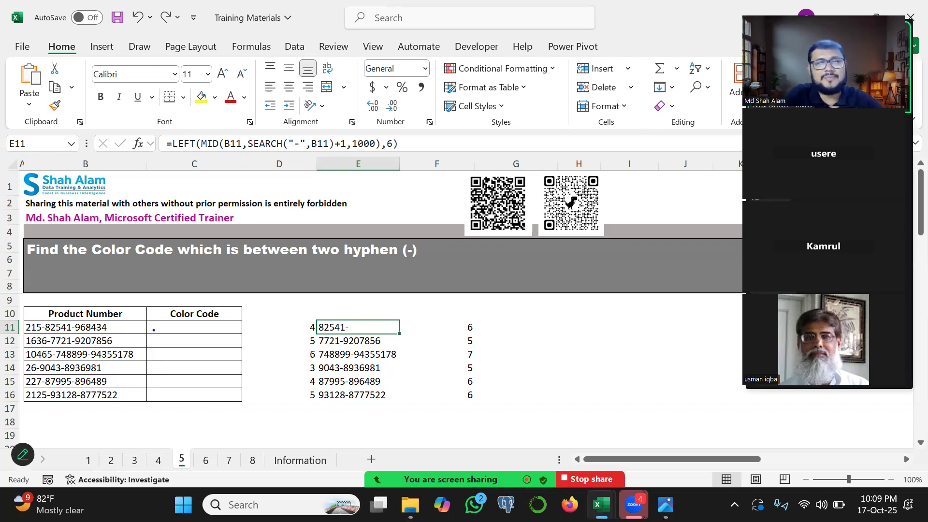
left_click_drag(139, 325, 135, 396)
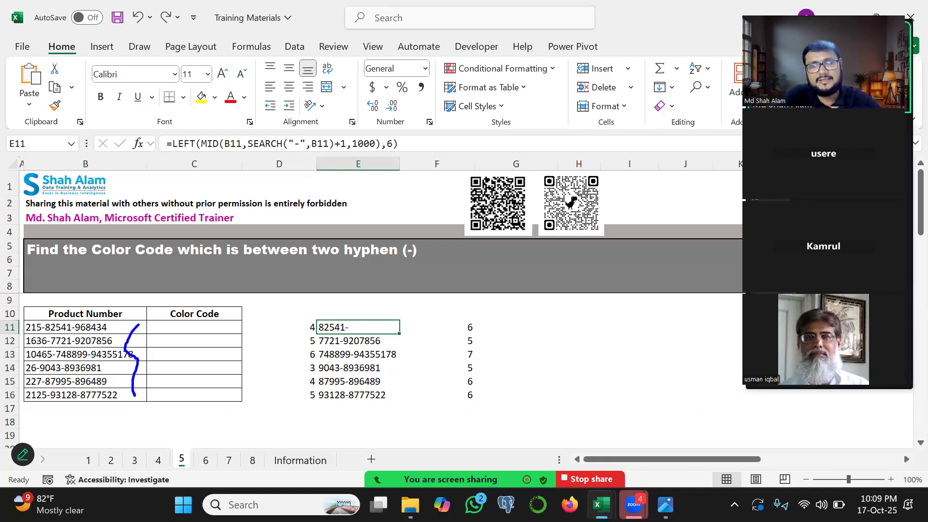
key("Escape")
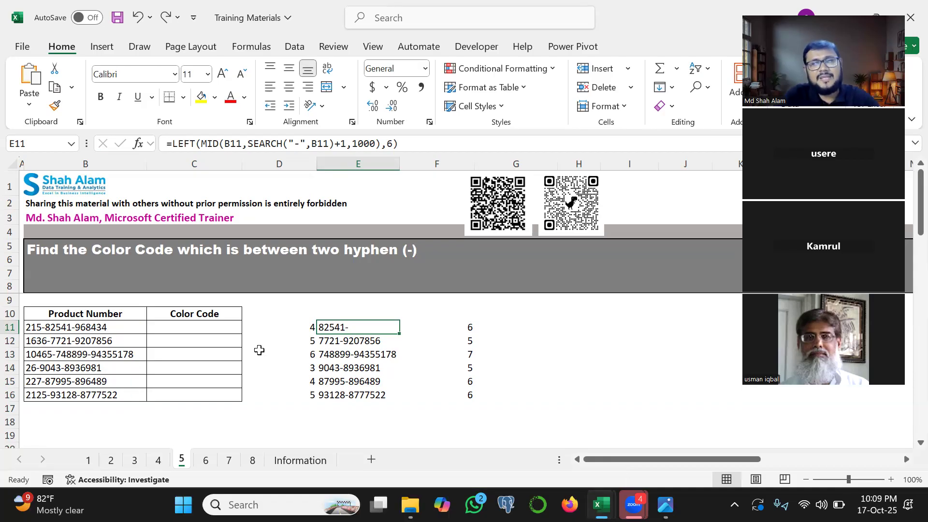
left_click_drag(118, 327, 120, 407)
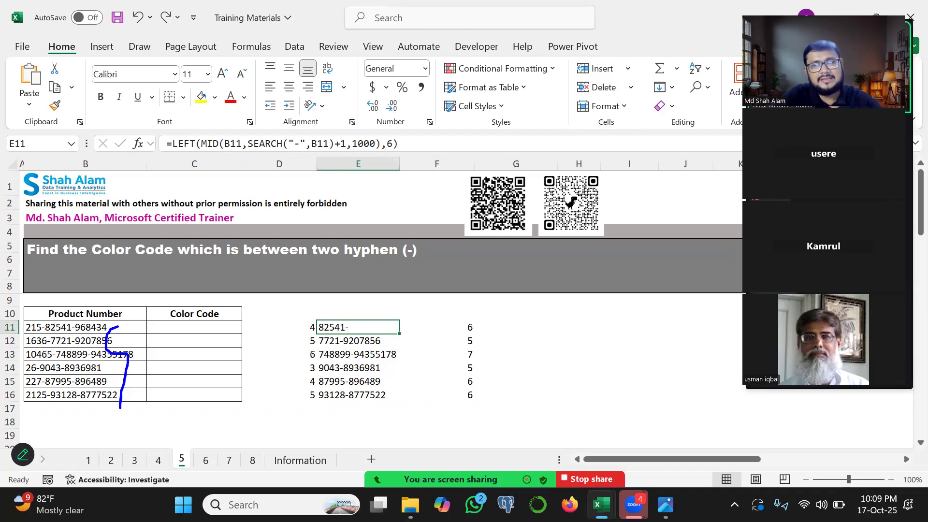
key("Escape")
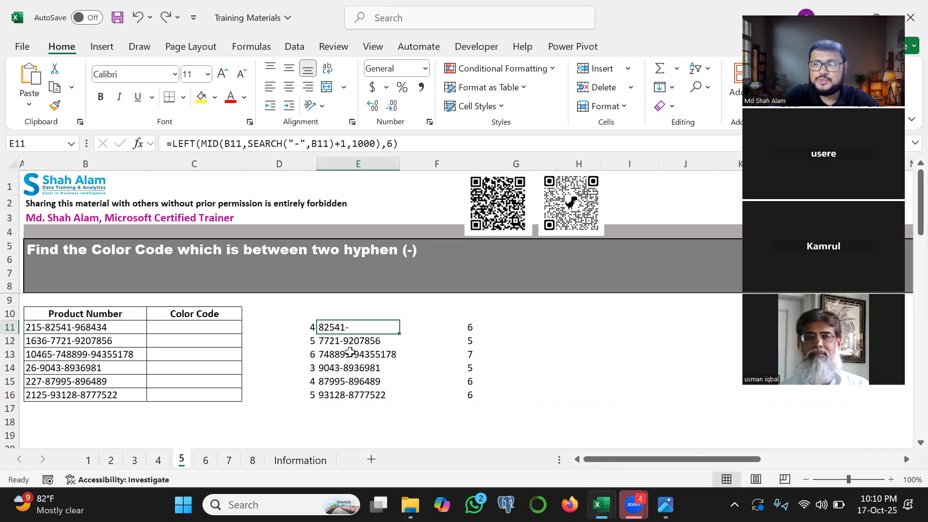
- Select E11, save the workbook and switch to the Zoom meeting window
left_click(424, 467)
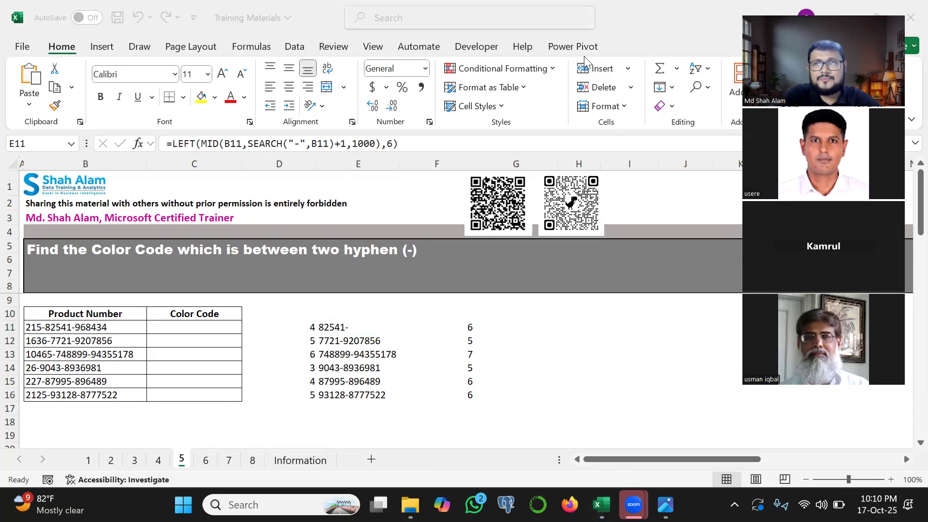
left_click(347, 326)
key("ctrl+s")
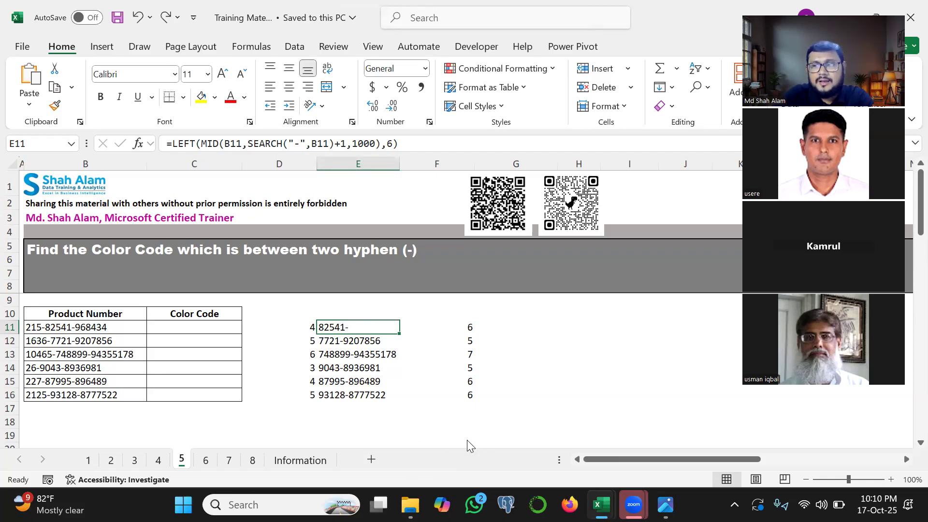
key("alt+Tab")
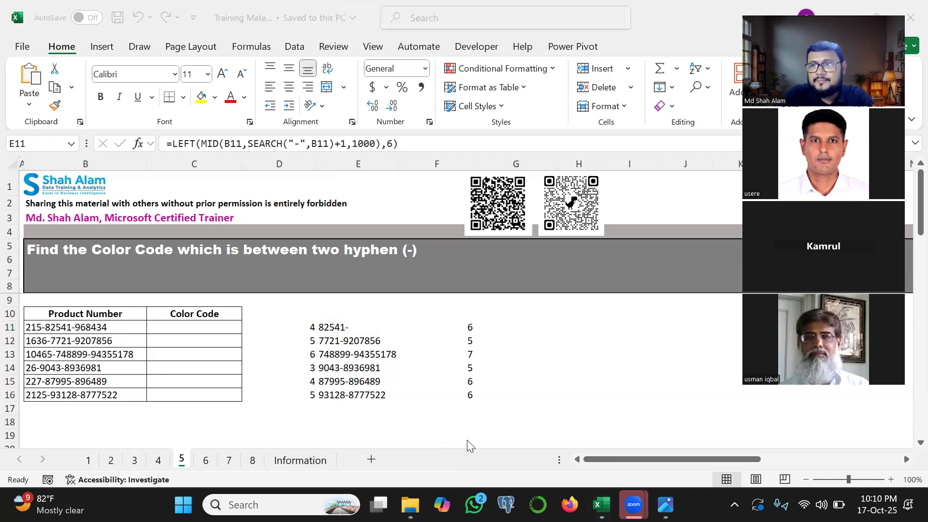